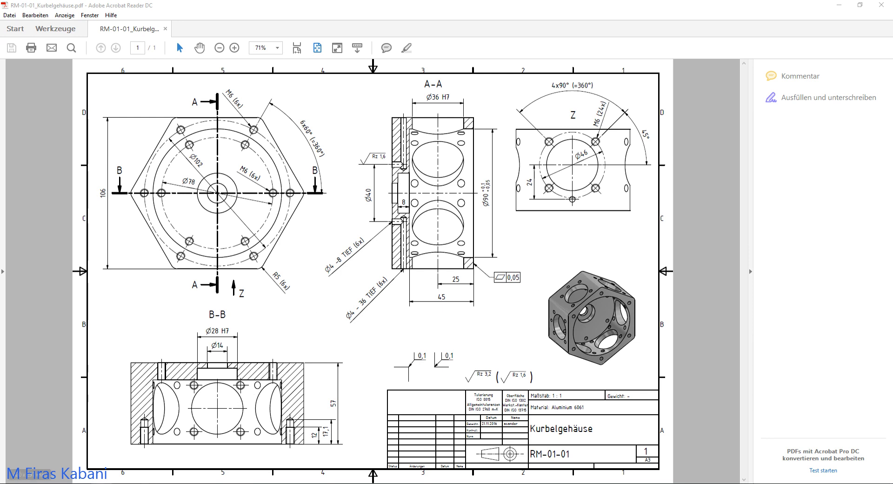
Step: Save the empty NX part file kurbelgehaeuse1.prt
key(alt+Tab)
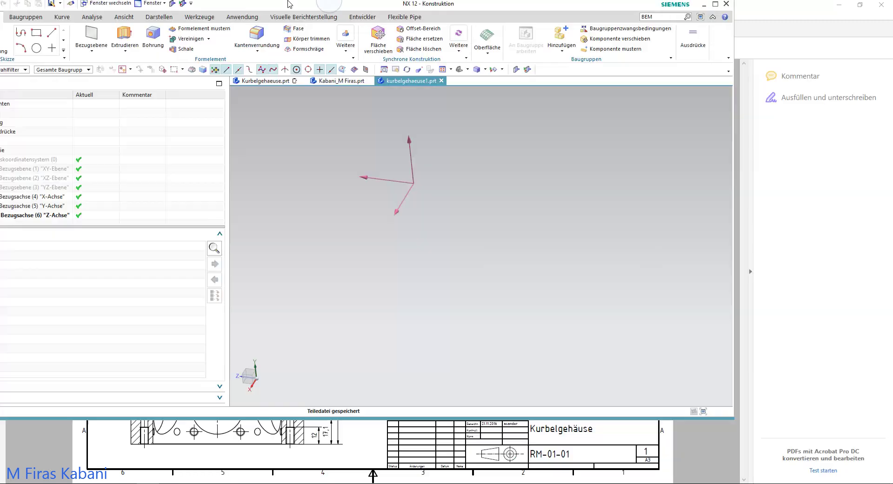
middle_drag(543, 164, 537, 163)
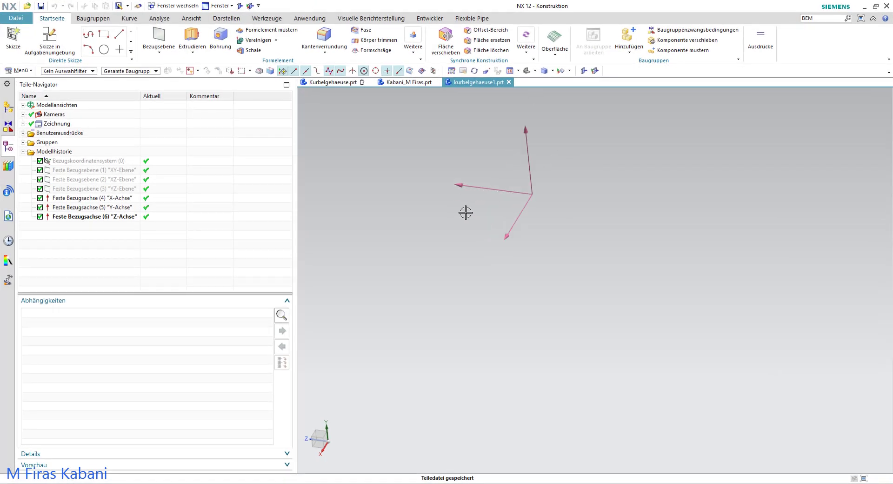
key(ctrl+s)
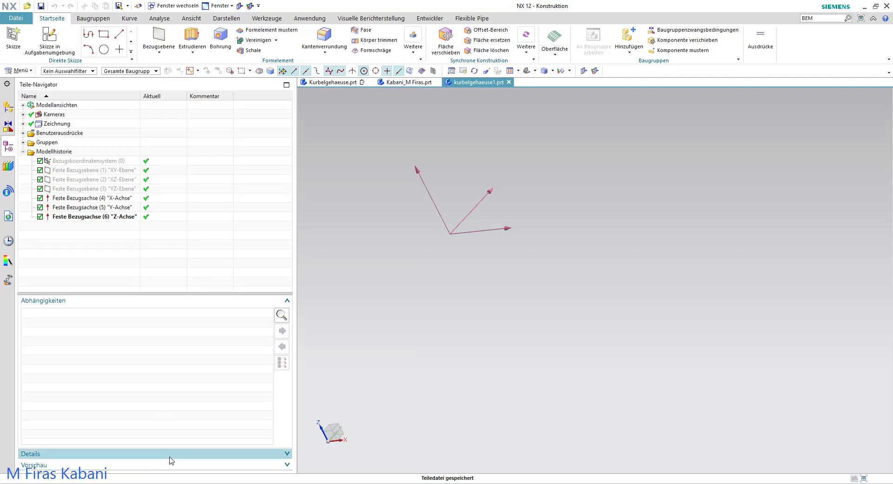
Step: Check the Ø90 tolerance and 106 hexagon dimension in the PDF drawing, then return to NX
key(alt+Tab)
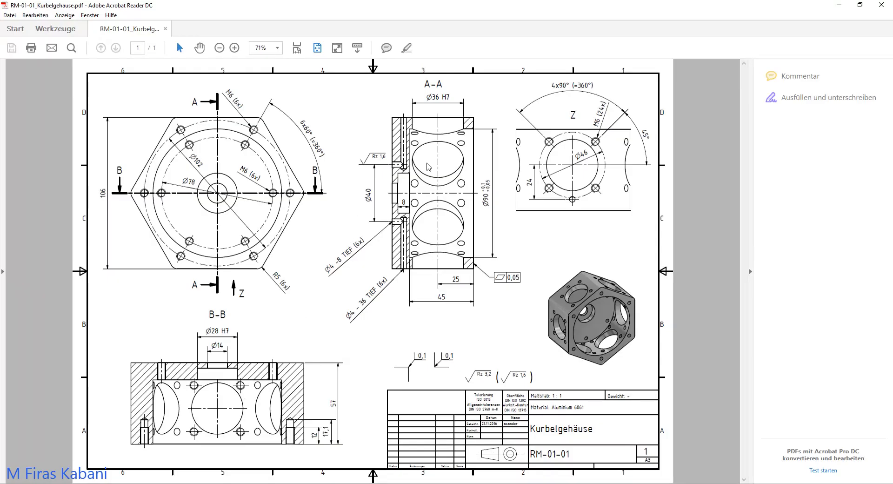
ctrl+scroll(430, 188, up, 1)
ctrl+scroll(430, 188, down, 1)
ctrl+scroll(435, 180, up, 1)
ctrl+scroll(434, 180, down, 1)
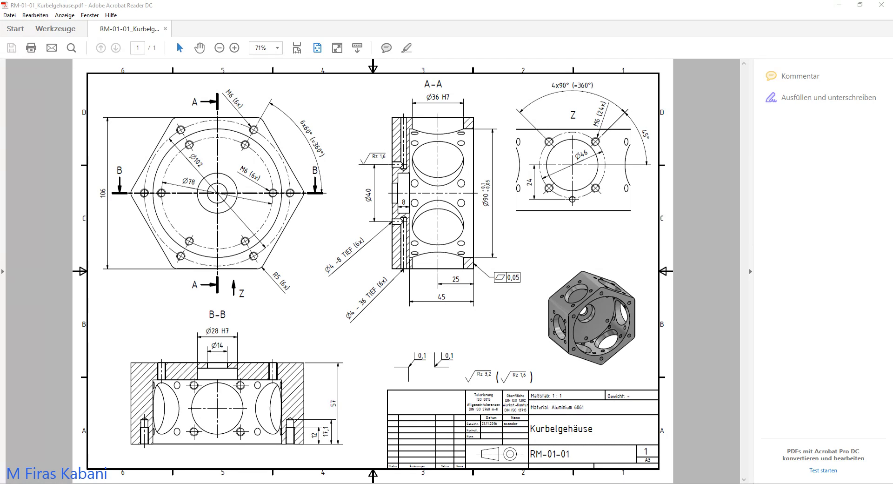
click(317, 184)
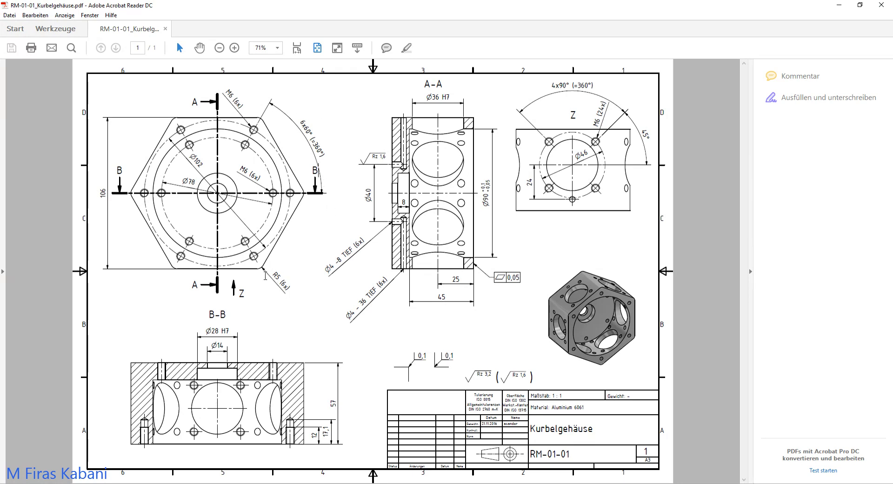
drag(487, 204, 486, 182)
click(487, 206)
drag(102, 199, 99, 183)
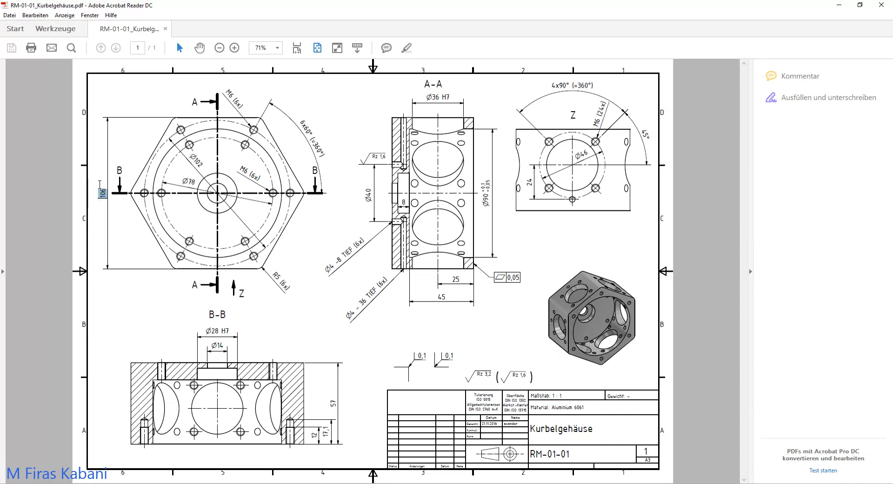
key(alt+Tab)
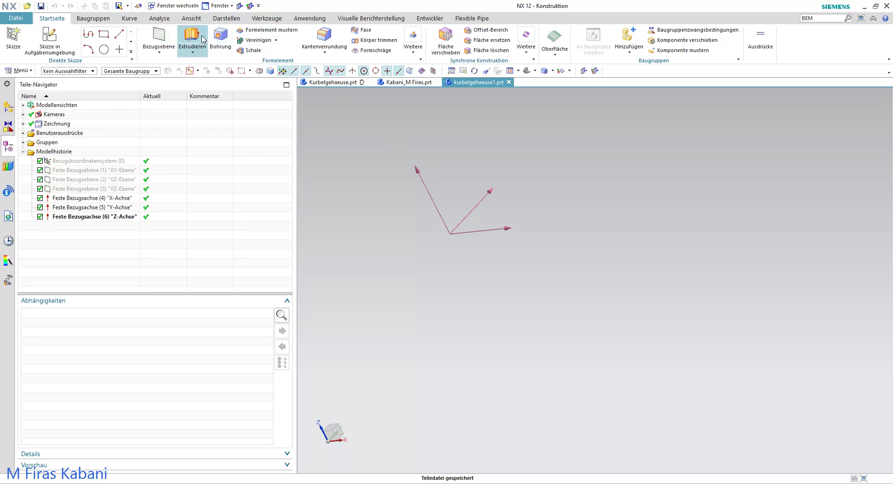
Step: Create a sketch on the XY-Ebene chosen in the Teile-Navigator
click(73, 43)
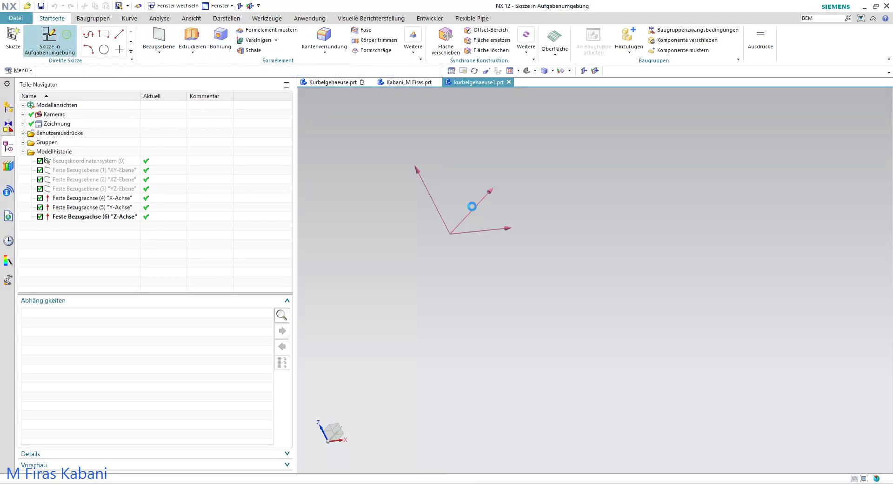
click(112, 170)
click(70, 122)
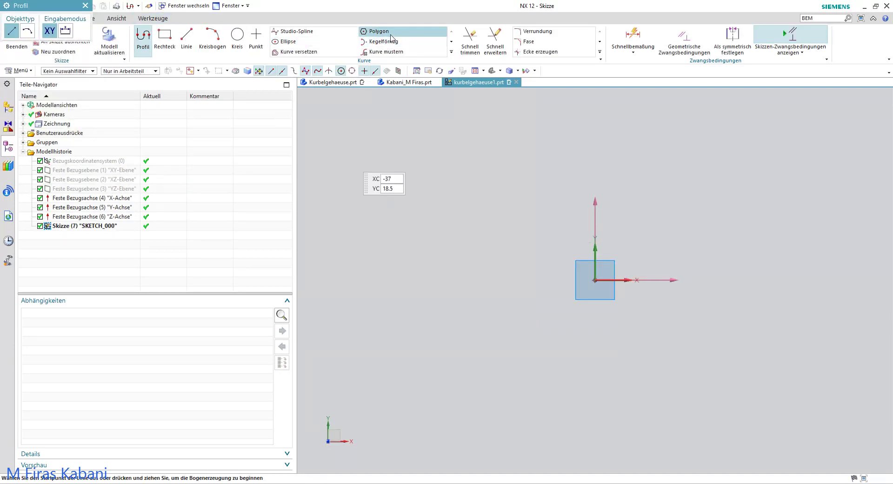
Step: Start a polygon centred on the sketch origin with its inscribed radius locked at 53 mm
click(390, 35)
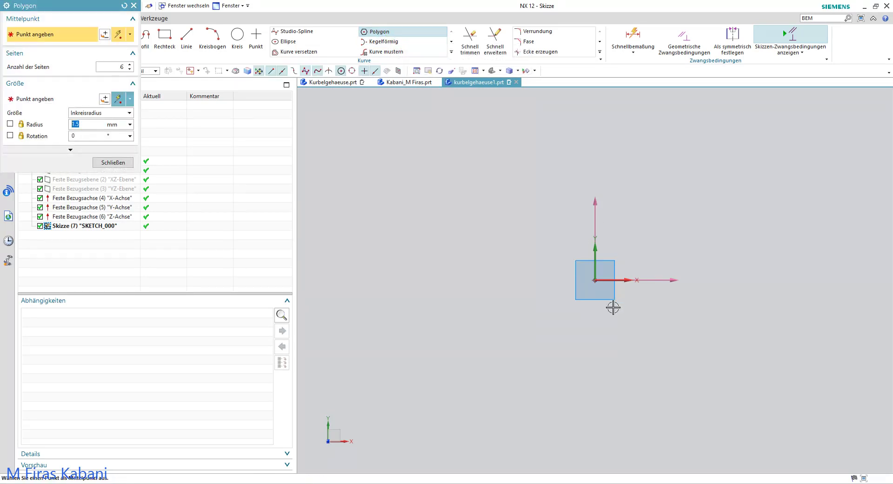
mouse_move(98, 12)
mouse_down()
mouse_move(231, 163)
mouse_move(240, 194)
mouse_up()
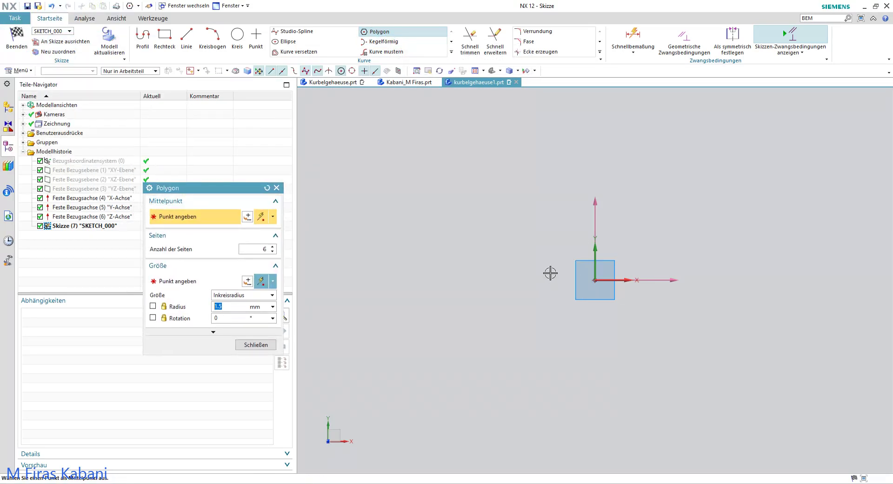
click(596, 279)
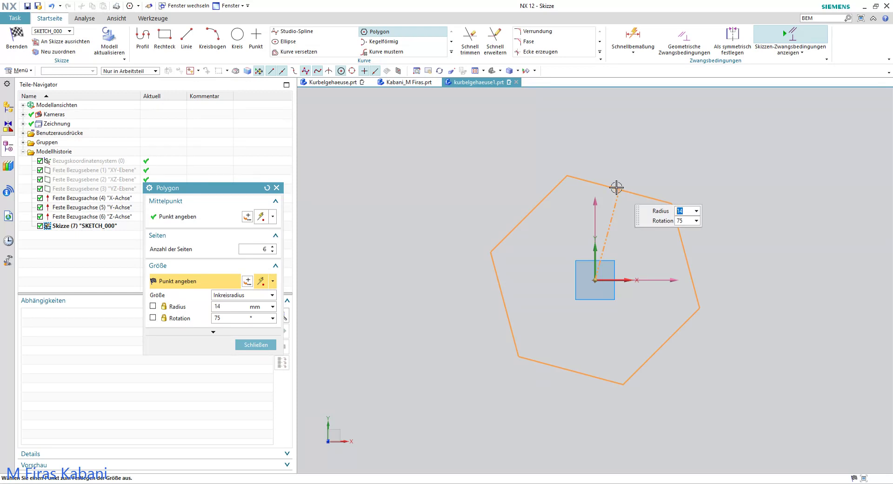
double_click(223, 305)
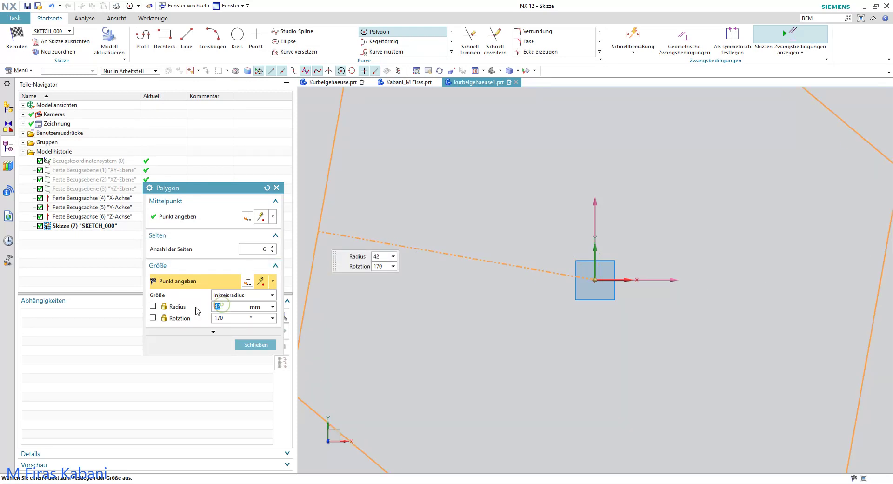
text(53)
click(153, 306)
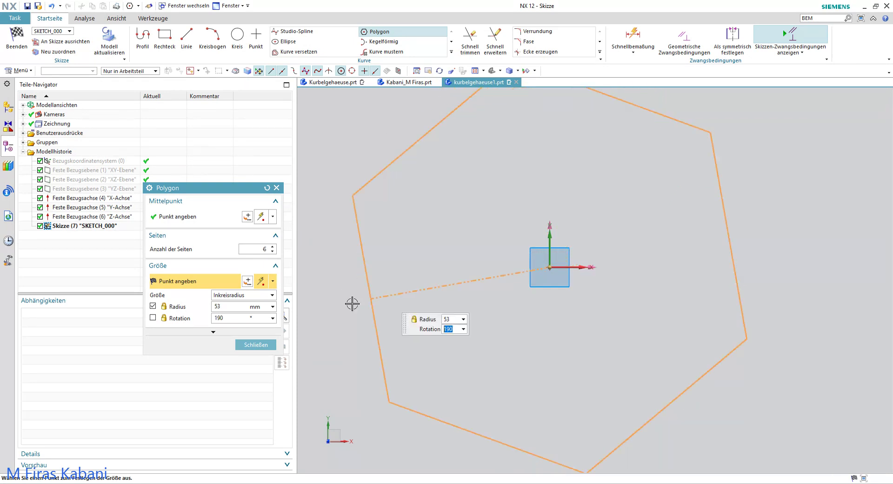
Step: Lock the six-sided polygon's rotation at 0 and close the polygon tool
double_click(243, 321)
text(0)
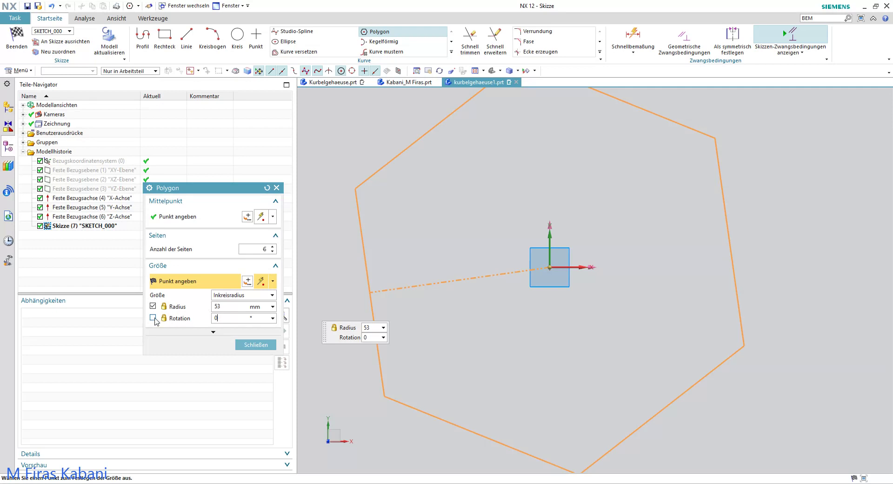
click(153, 318)
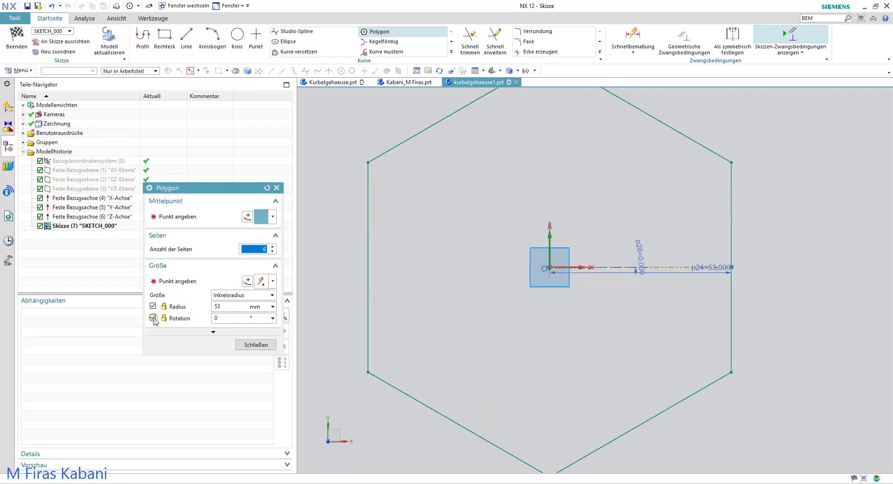
double_click(223, 319)
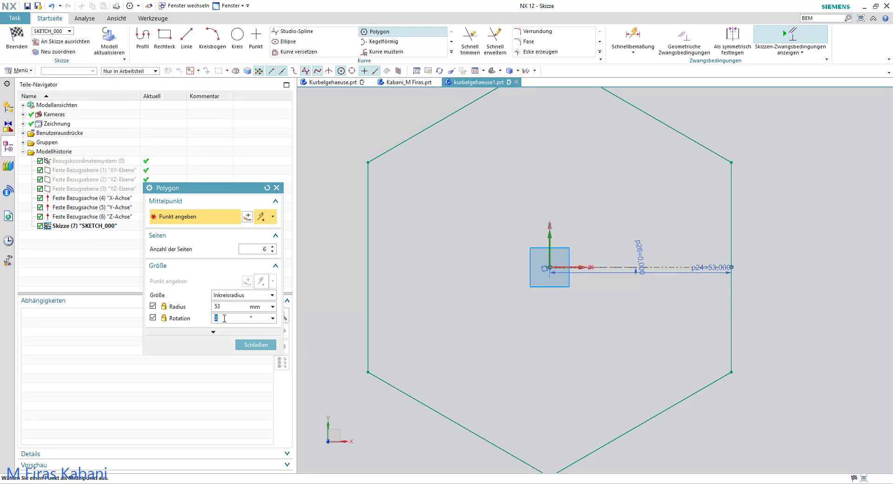
key(Tab)
scroll(493, 283, down, 3)
key(Escape)
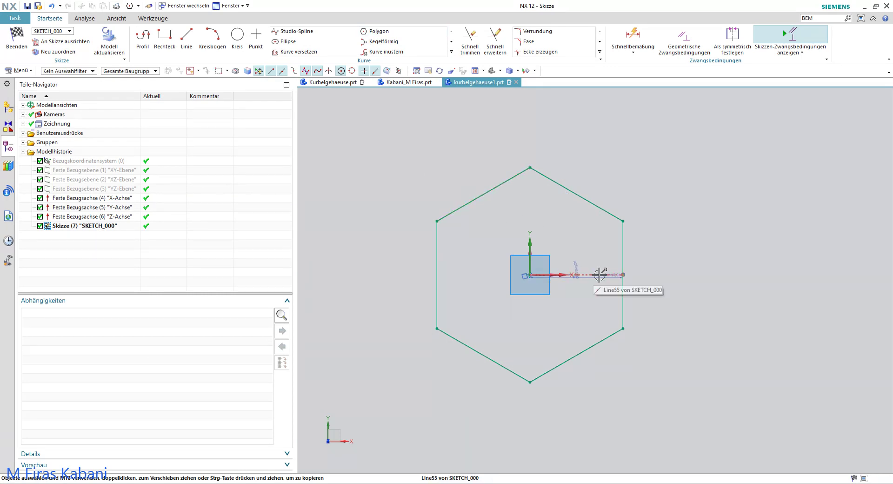
Step: Set angle dimension p26 to 90° for a flat-topped hexagon and finish SKETCH_000
scroll(600, 275, up, 2)
double_click(564, 259)
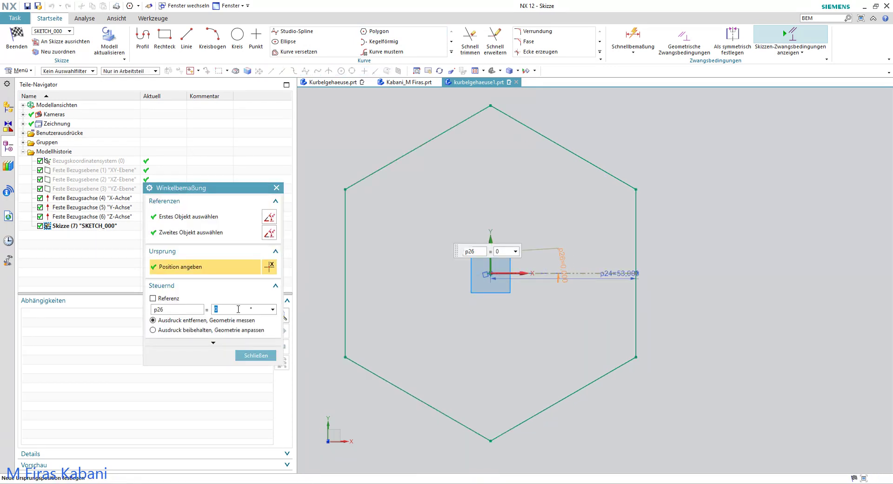
text(90)
key(Return)
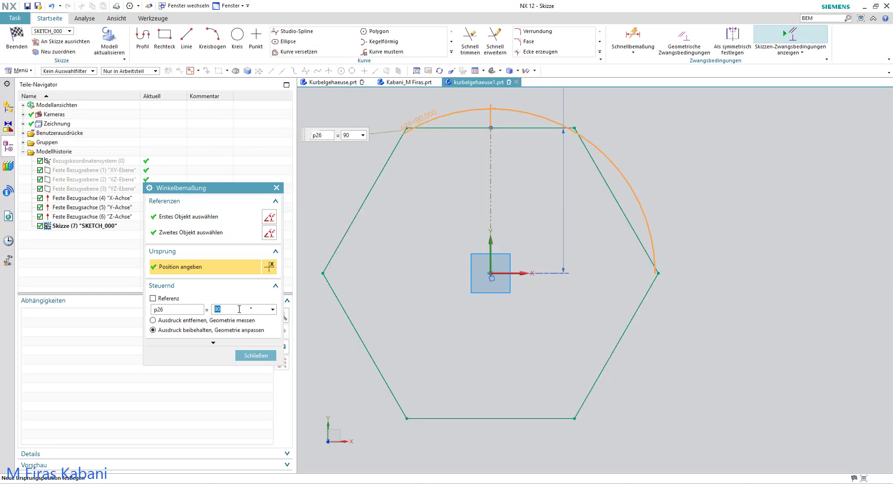
click(250, 358)
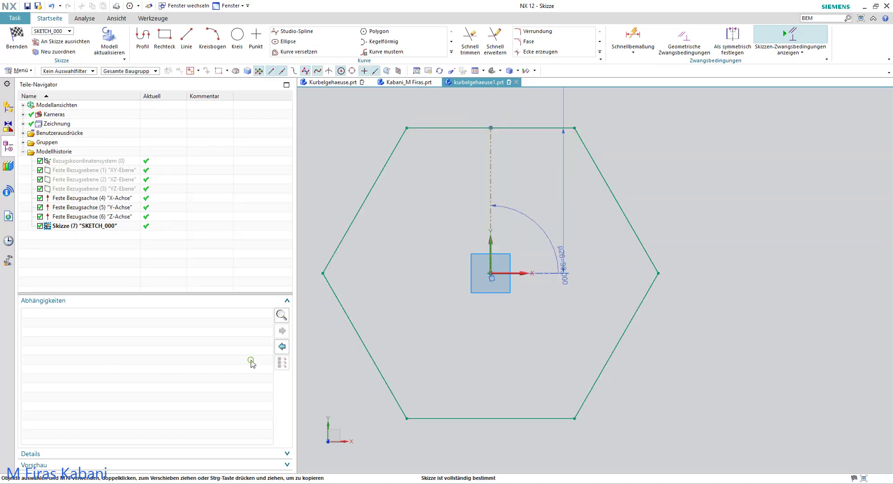
scroll(533, 116, up, 3)
scroll(540, 211, down, 3)
scroll(544, 265, down, 2)
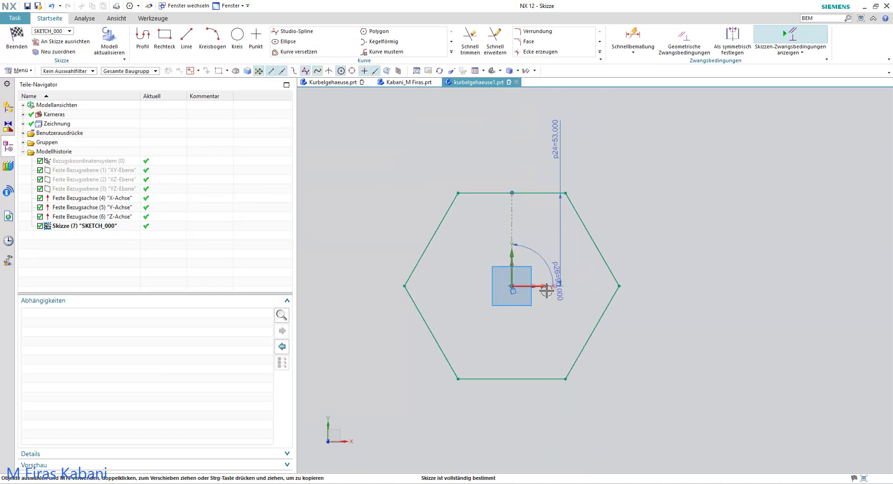
scroll(528, 299, up, 3)
scroll(582, 260, down, 2)
click(16, 47)
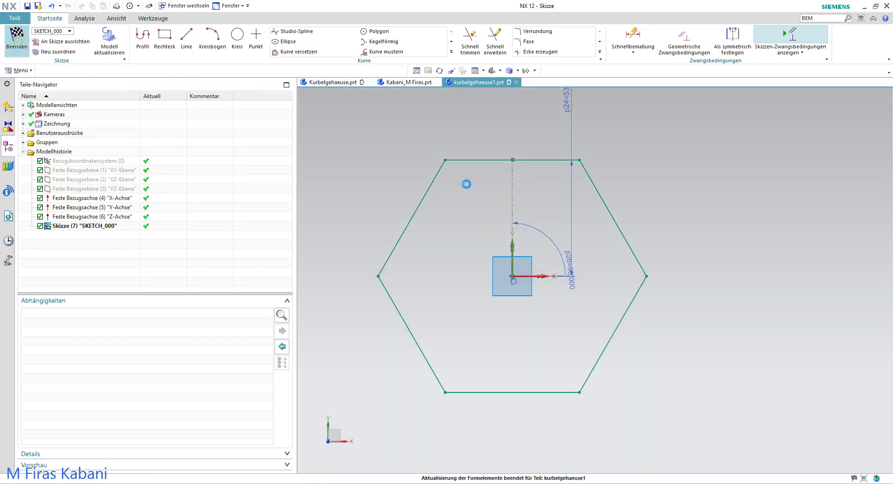
Step: Extrude SKETCH_000 57 mm into a solid hexagonal prism
click(192, 38)
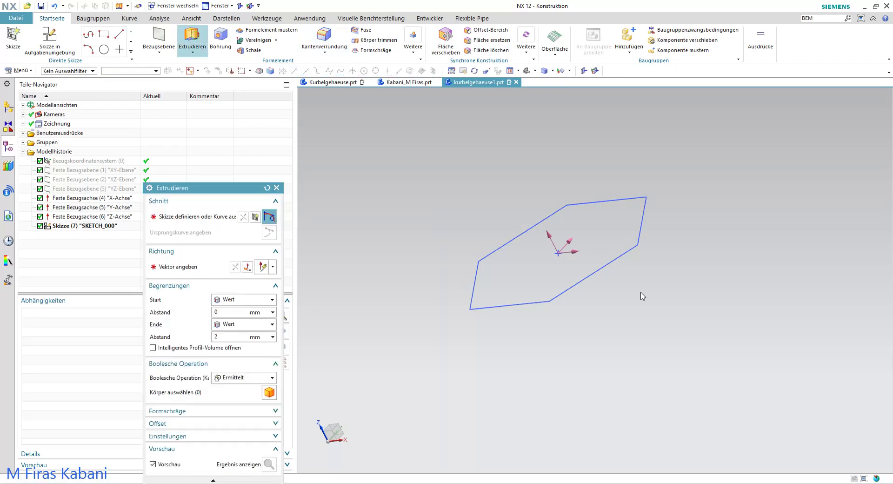
click(620, 257)
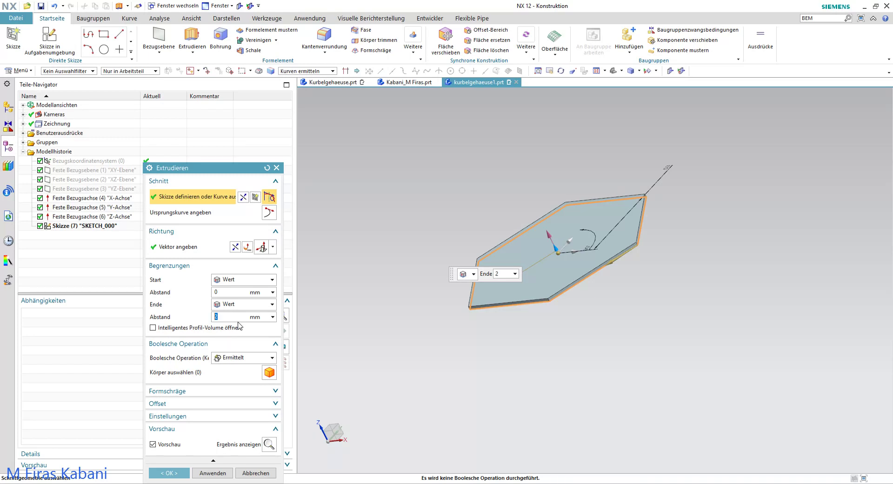
text(57)
key(Return)
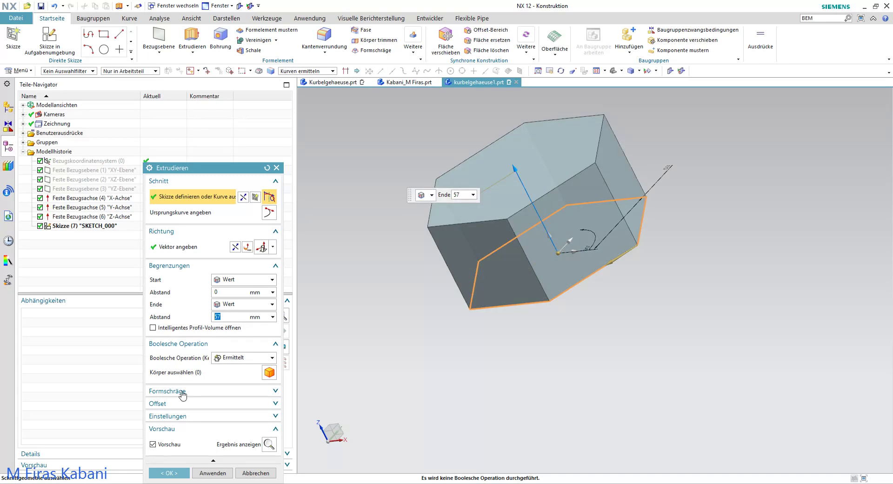
click(169, 473)
mouse_move(372, 320)
middle_down()
mouse_move(394, 309)
mouse_move(420, 247)
mouse_move(401, 255)
middle_up()
Step: Hide SKETCH_000 with Ausblenden and orbit to face the hexagon end
click(548, 138)
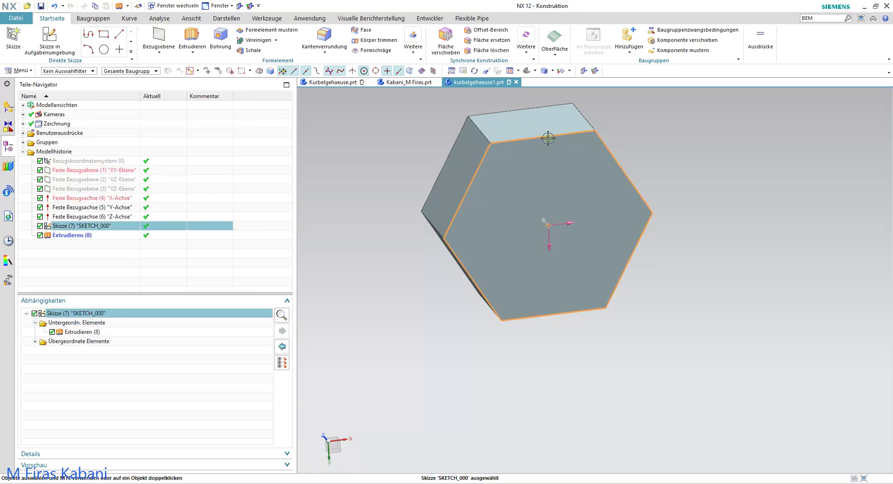
right_click(548, 138)
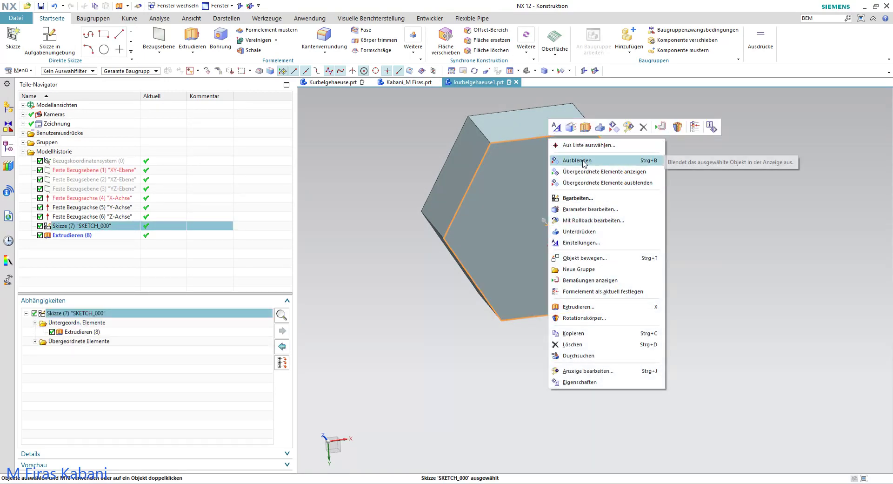
click(583, 161)
mouse_move(610, 177)
middle_down()
mouse_move(598, 207)
mouse_move(670, 218)
mouse_move(538, 237)
mouse_move(554, 250)
middle_up()
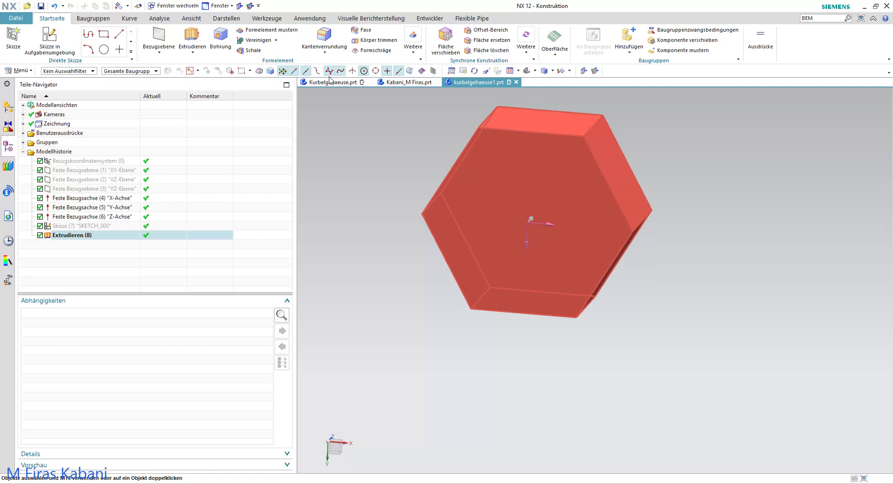
Step: Create a new sketch on the hexagon block's end face
click(49, 36)
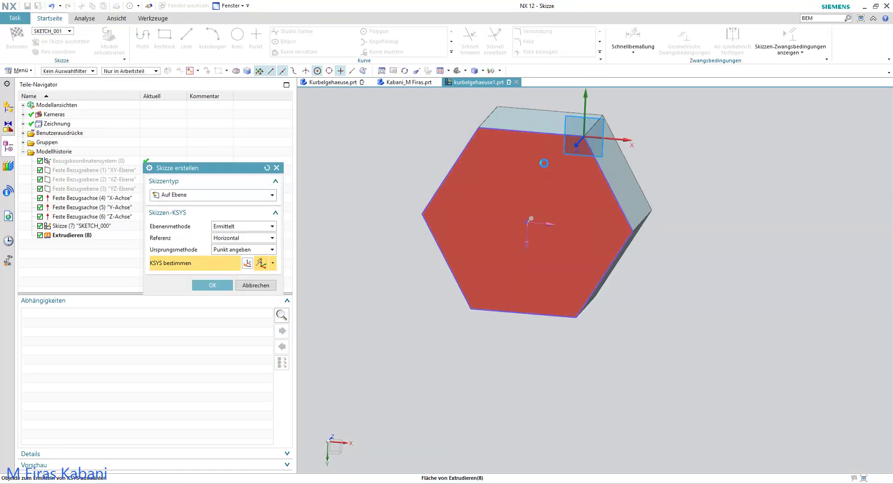
click(585, 135)
click(212, 285)
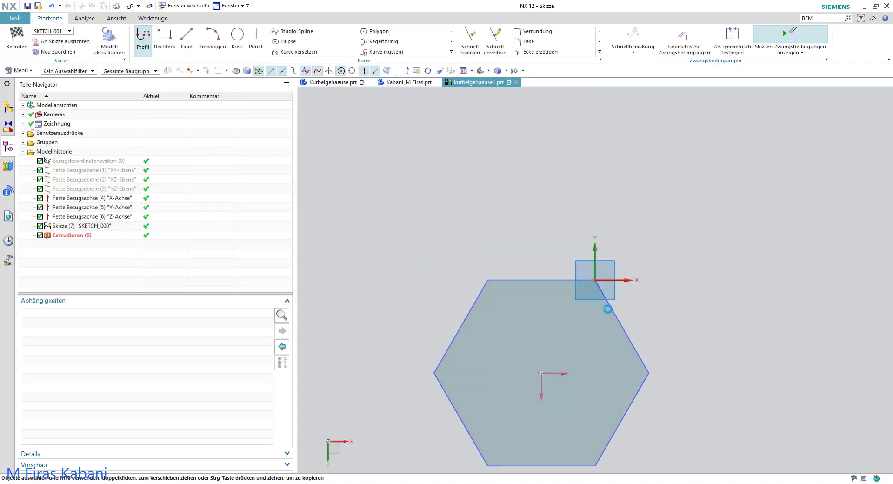
Step: Draw a Ø90 mm circle at the hexagon centre and finish the sketch
click(237, 36)
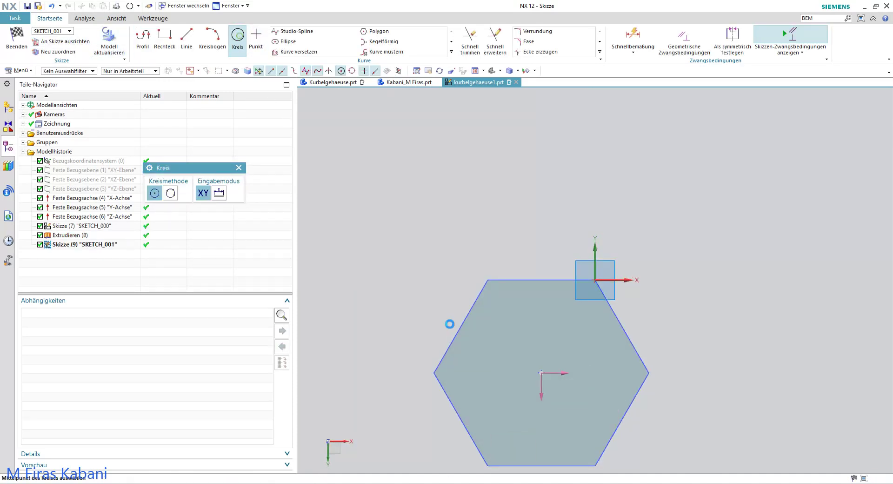
click(541, 373)
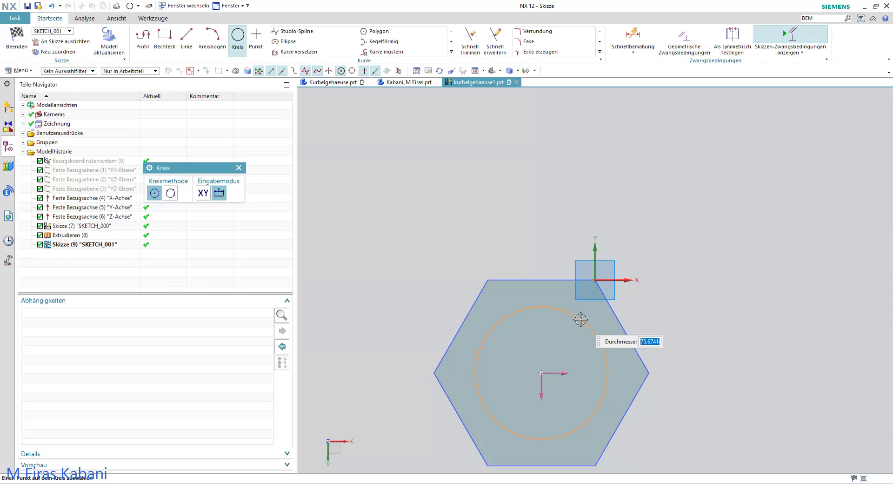
text(90)
key(Return)
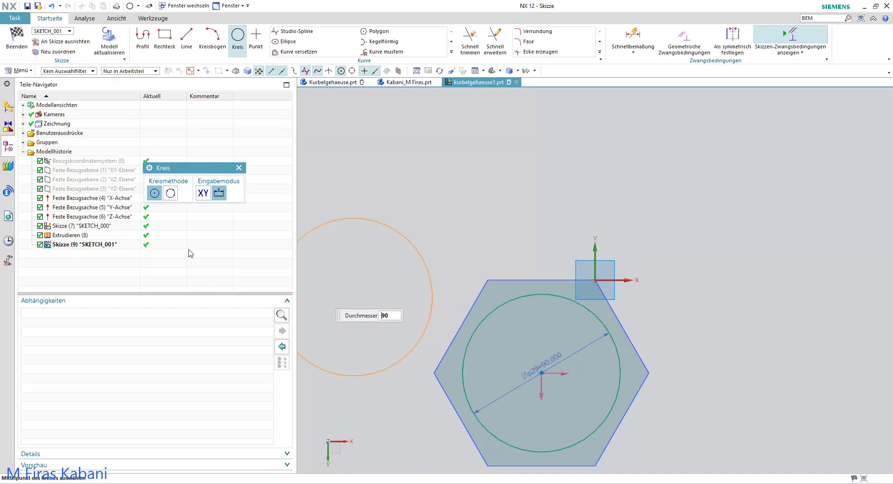
click(17, 40)
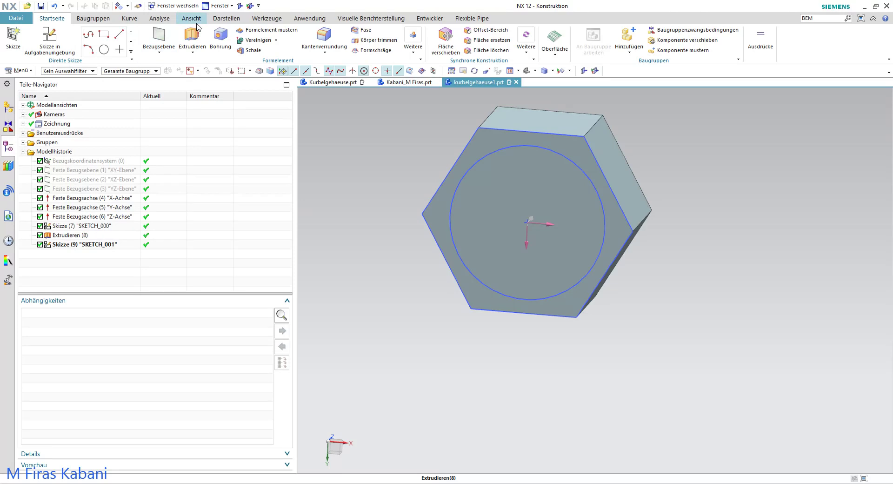
Step: Extrude the Ø90 circle 45 mm reversed into the block with Boolean Subtract
key(x)
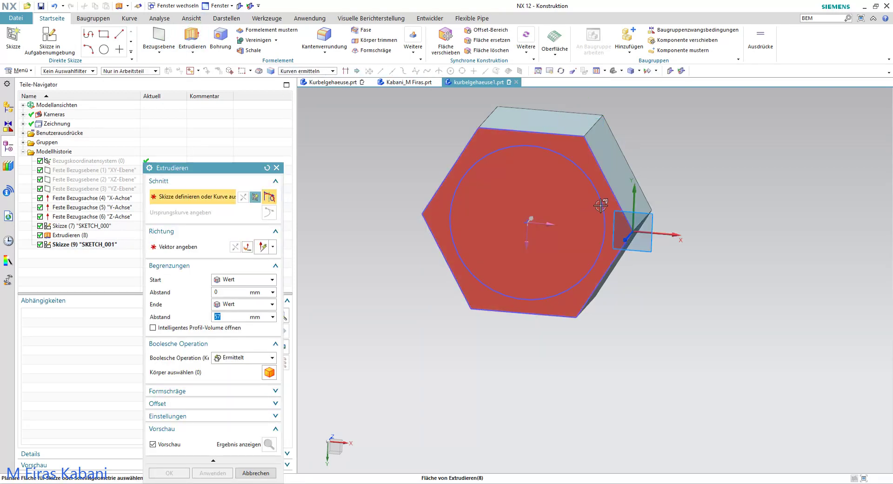
click(599, 201)
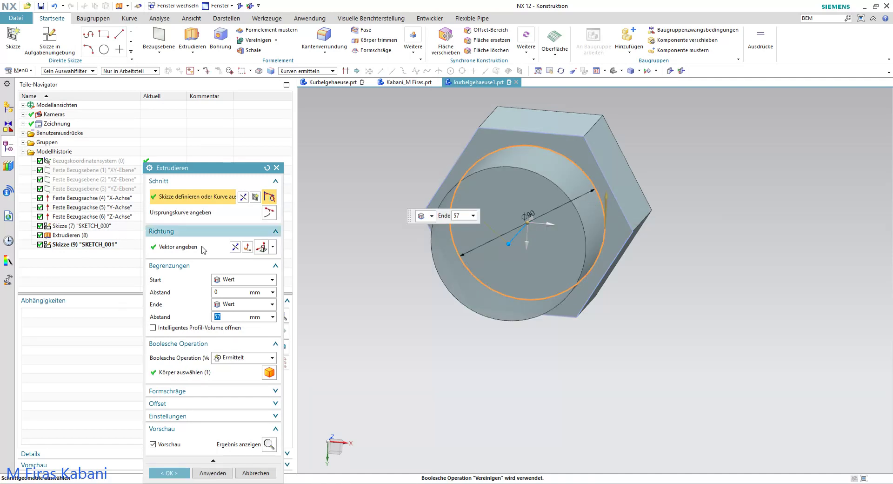
click(235, 246)
middle_drag(313, 300, 379, 290)
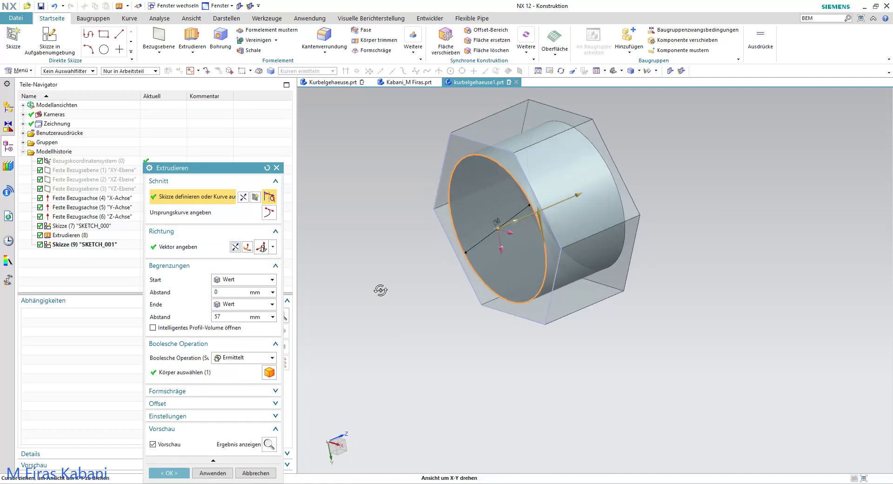
click(254, 358)
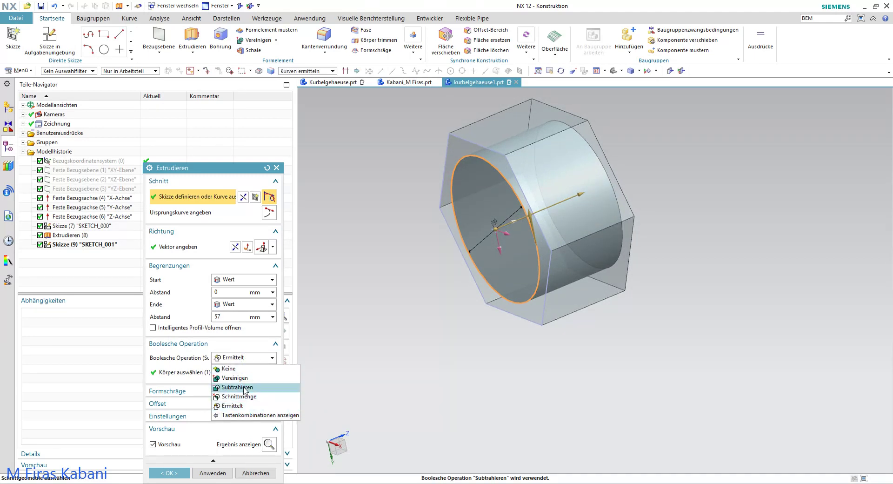
click(245, 389)
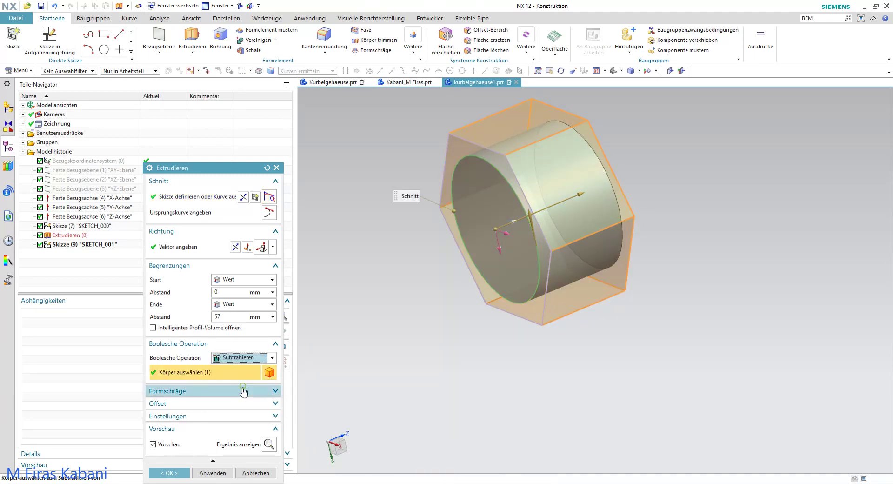
double_click(232, 317)
text(45)
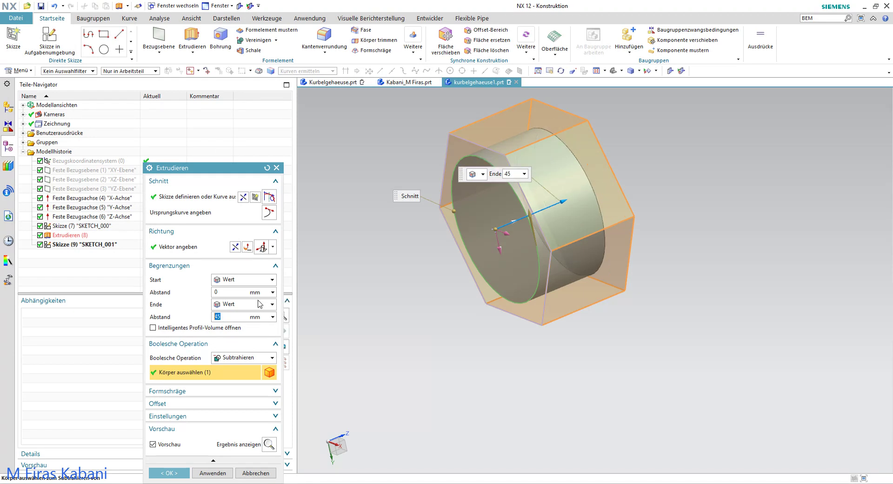
mouse_move(408, 267)
middle_down()
mouse_move(514, 257)
mouse_move(482, 257)
mouse_move(534, 210)
middle_up()
click(181, 473)
mouse_move(614, 163)
middle_down()
mouse_move(604, 179)
mouse_move(520, 135)
middle_up()
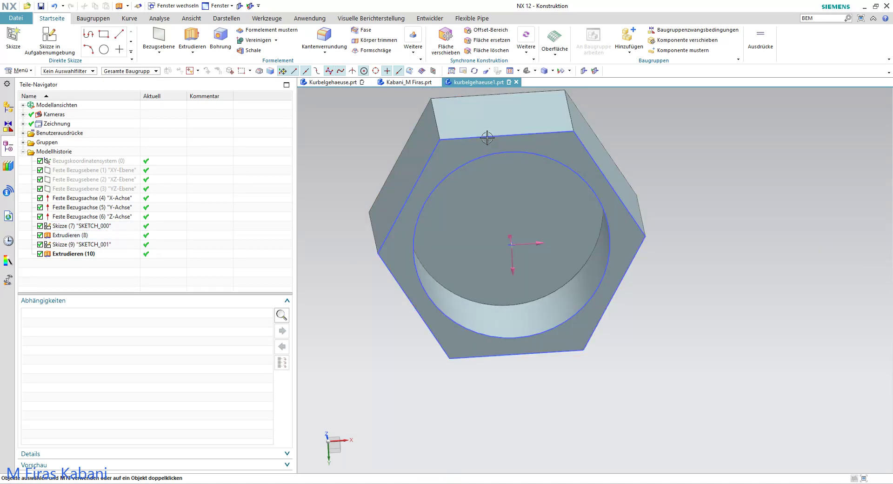
Step: Create a new sketch on the hexagon face
click(49, 39)
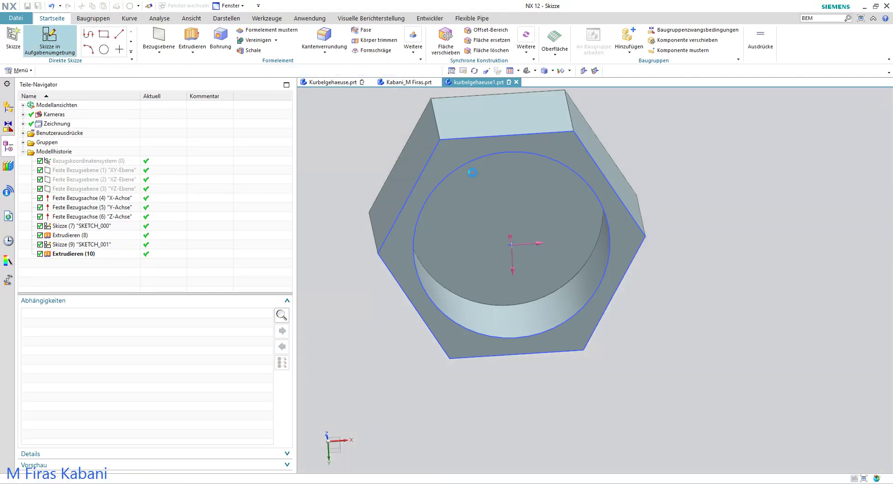
click(577, 150)
click(211, 284)
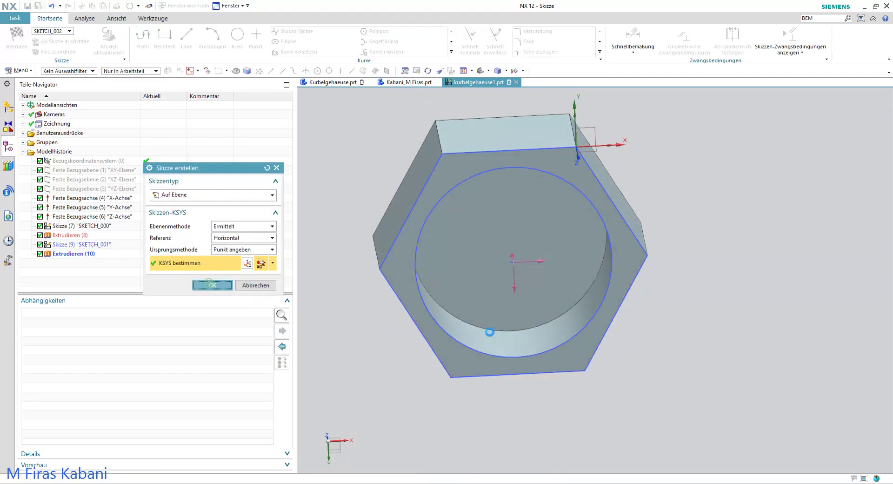
scroll(572, 393, down, 2)
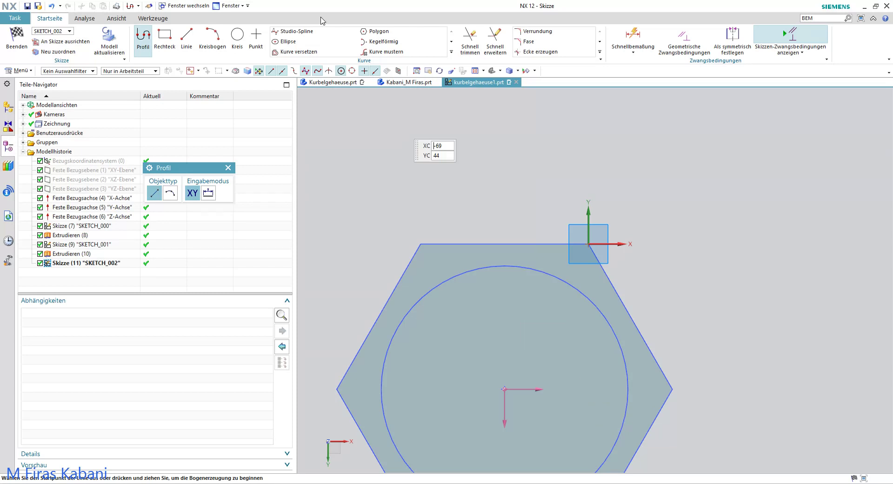
Step: Place a point near the hexagon's right corner and constrain it onto the X axis
click(262, 52)
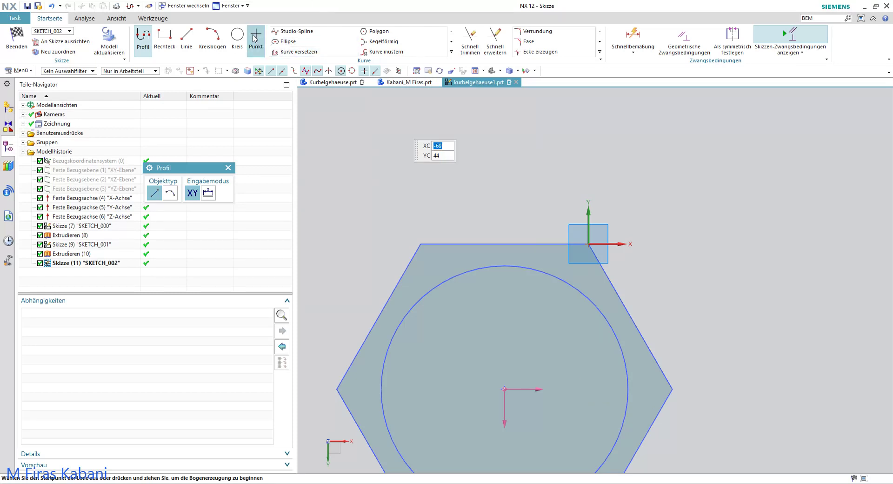
click(647, 375)
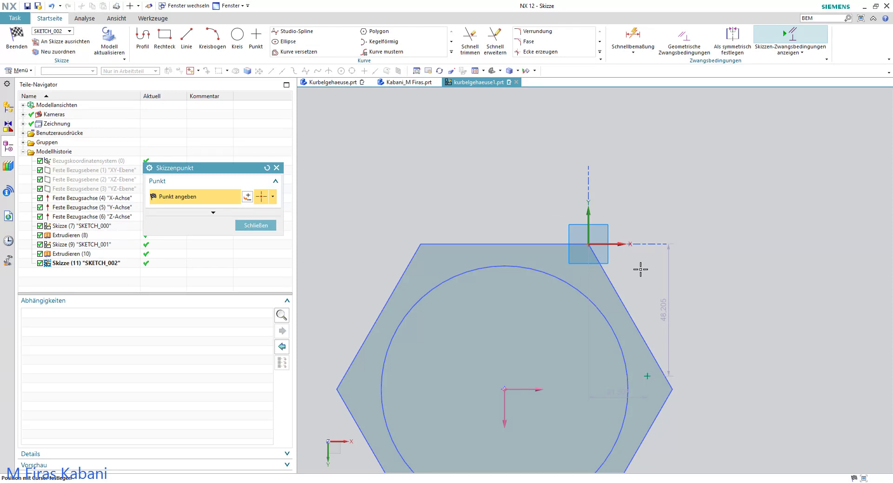
key(Escape)
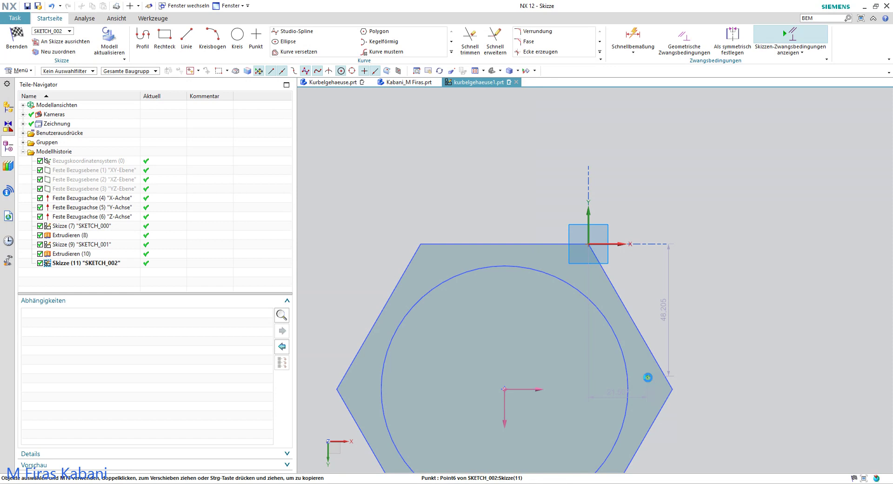
click(532, 388)
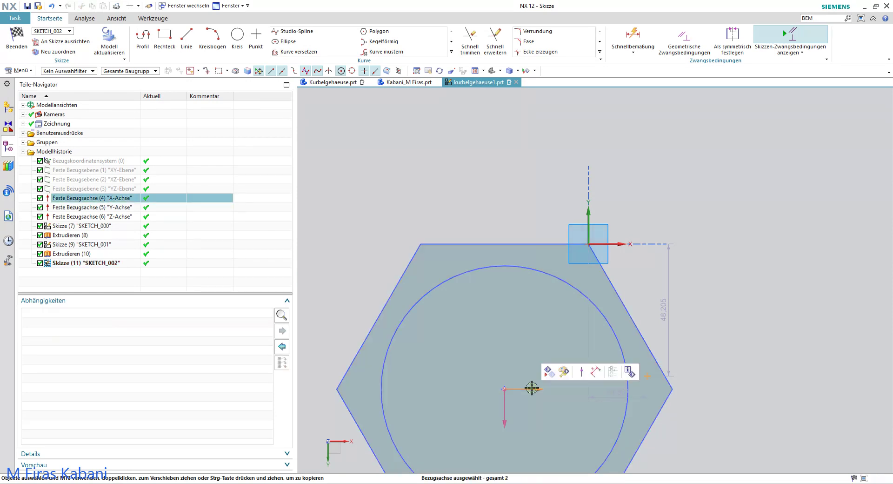
click(582, 372)
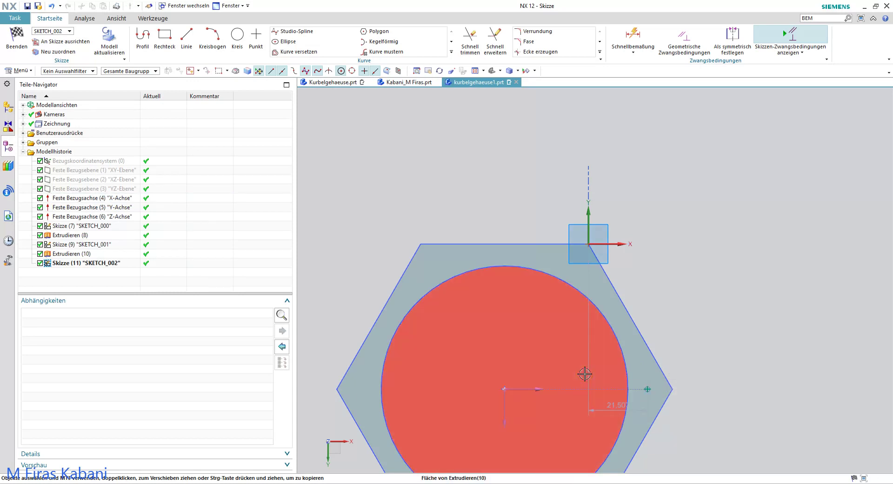
scroll(667, 413, up, 1)
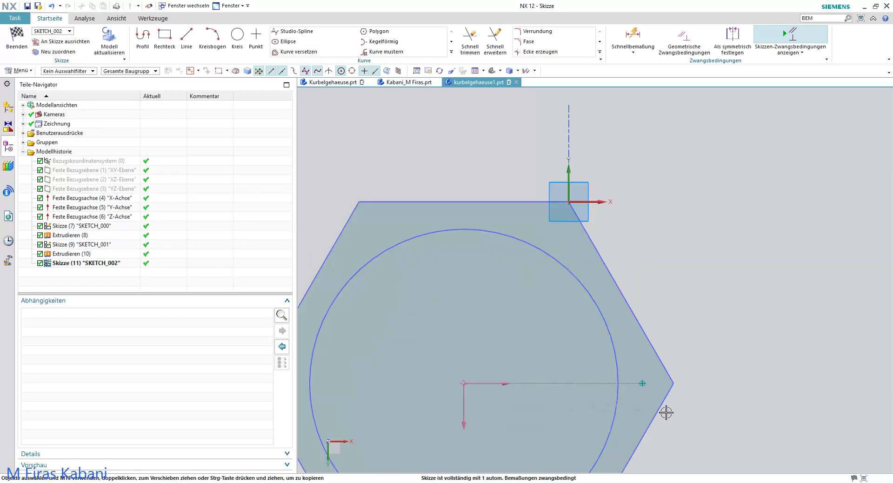
scroll(669, 395, up, 2)
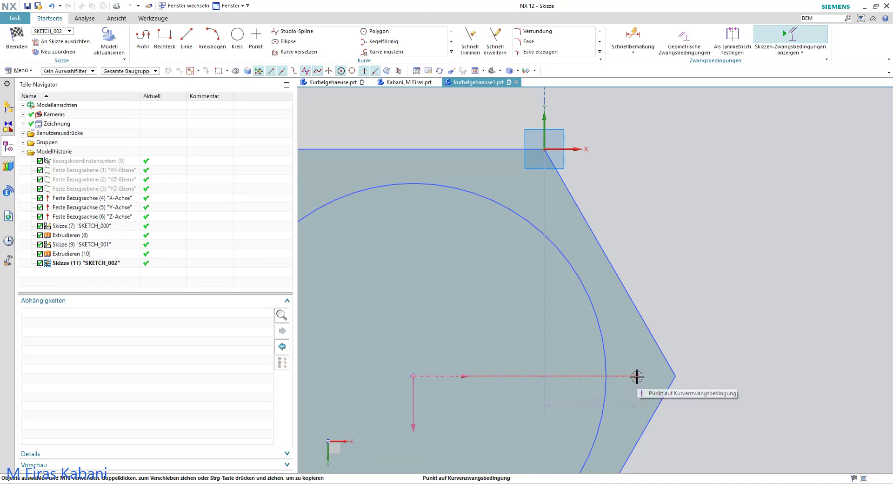
Step: Dimension the point 51 mm from the origin along X (p32) and finish the sketch
click(633, 34)
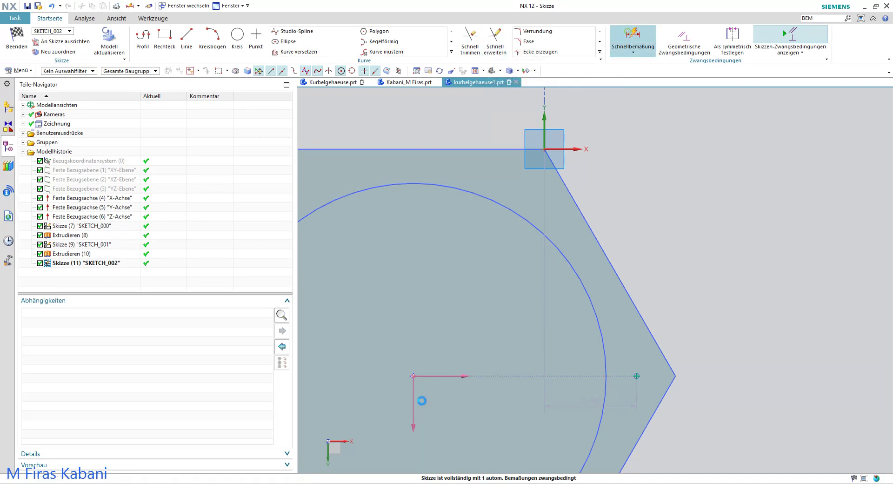
click(412, 376)
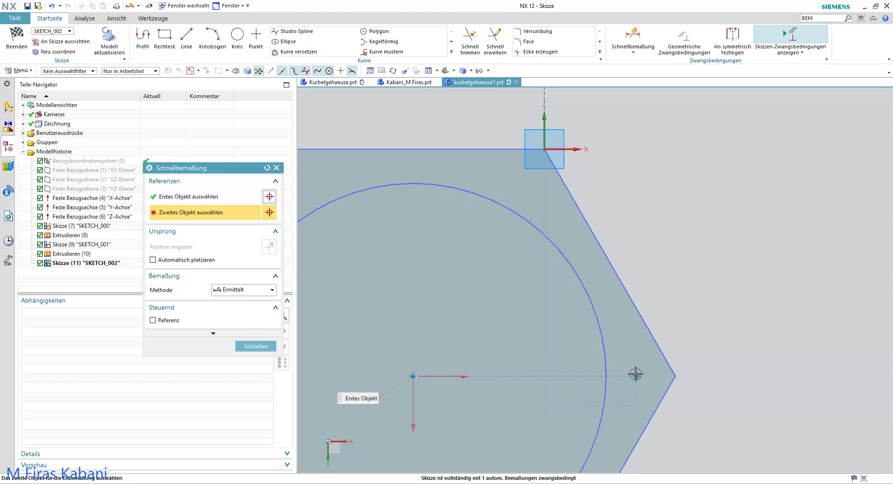
click(636, 375)
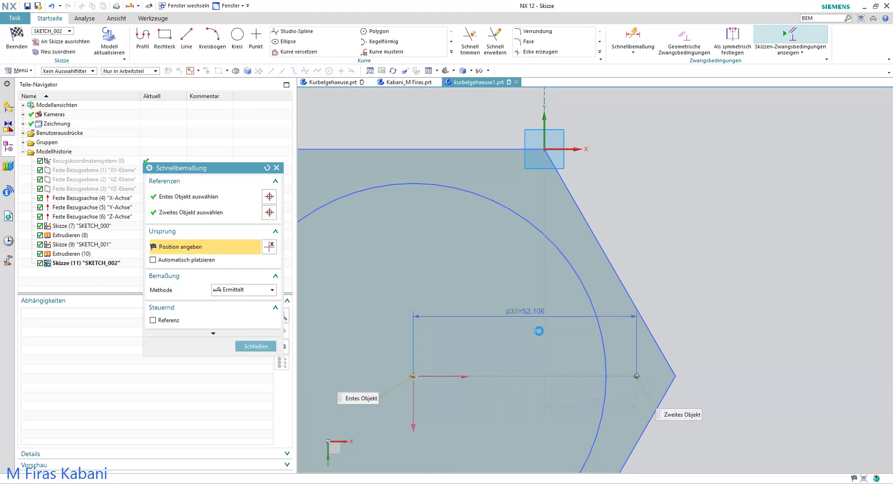
click(538, 331)
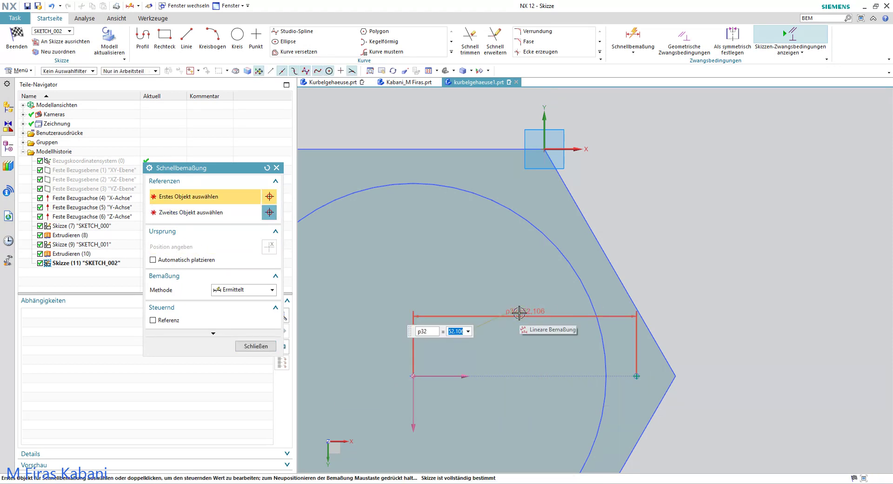
text(51)
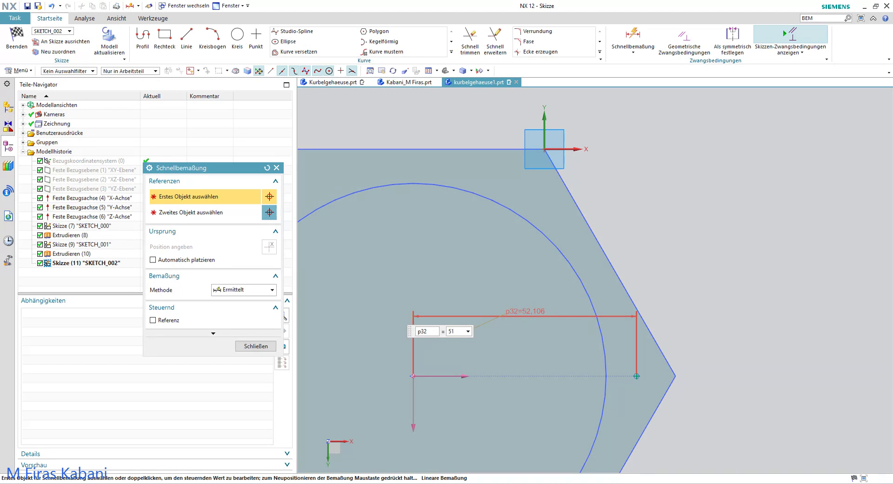
key(Return)
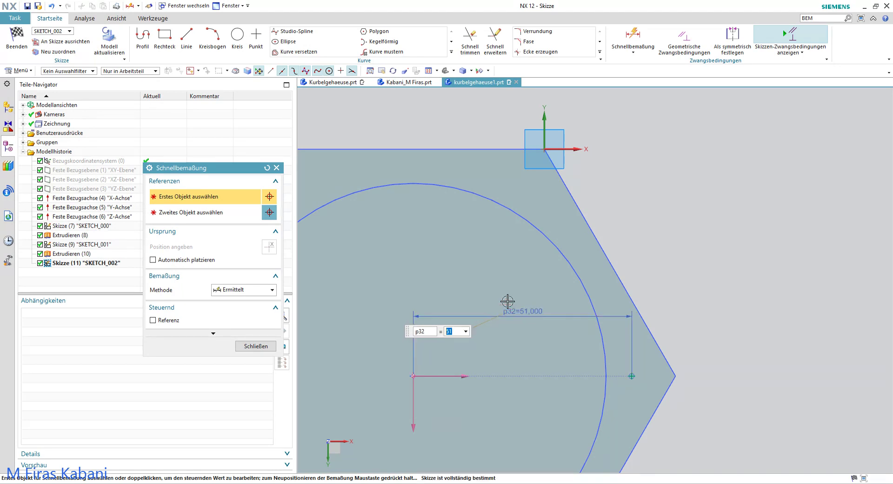
click(256, 346)
scroll(546, 268, down, 2)
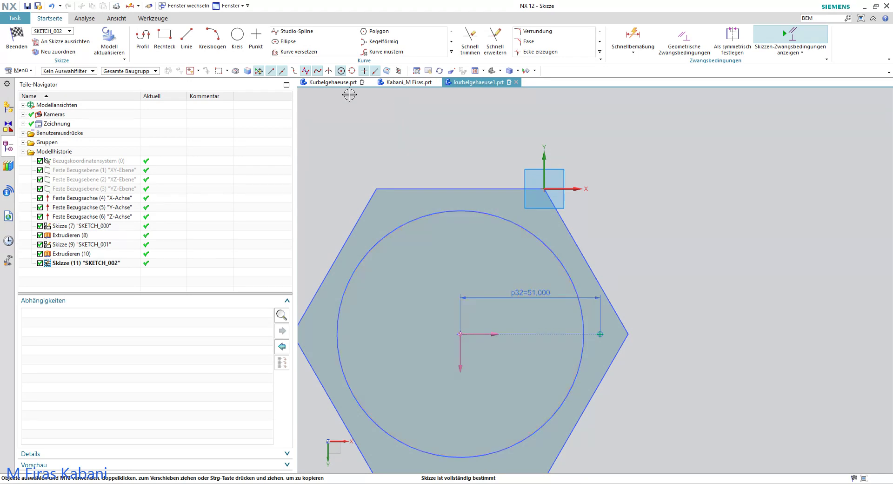
click(19, 43)
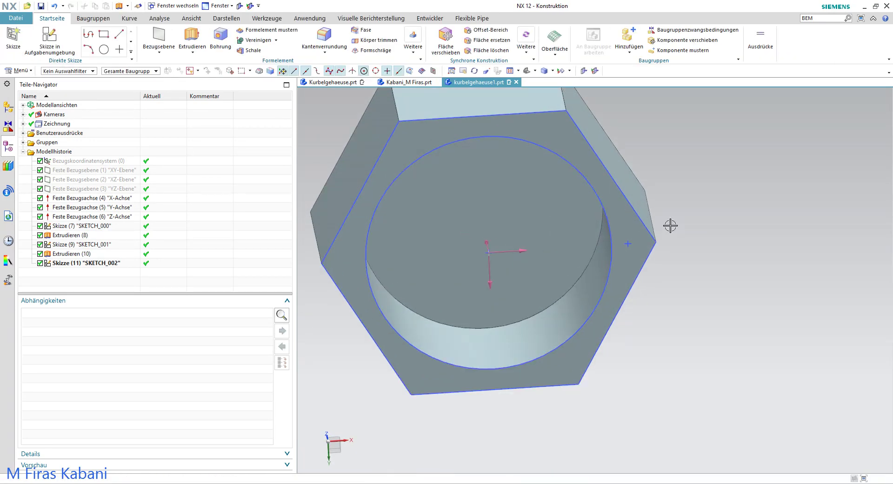
Step: Place an M6x1.0 threaded hole at the top-face corner point with a user-defined thread depth
scroll(670, 226, up, 1)
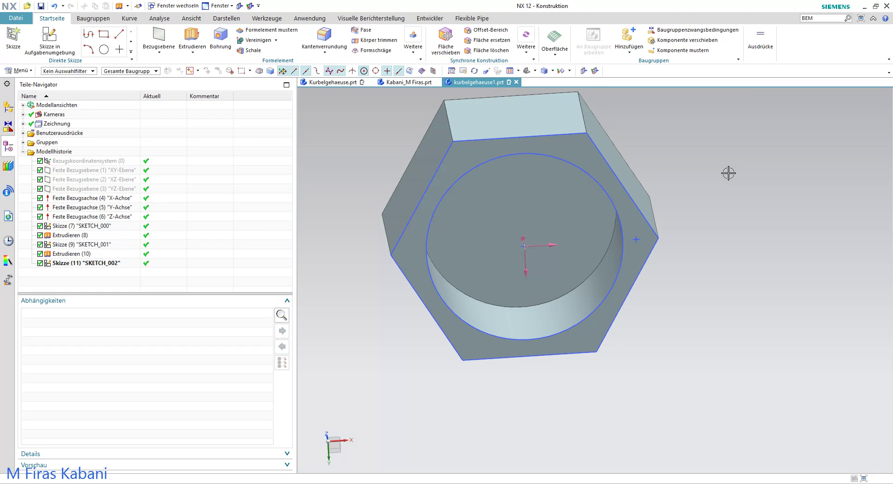
middle_drag(728, 173, 721, 173)
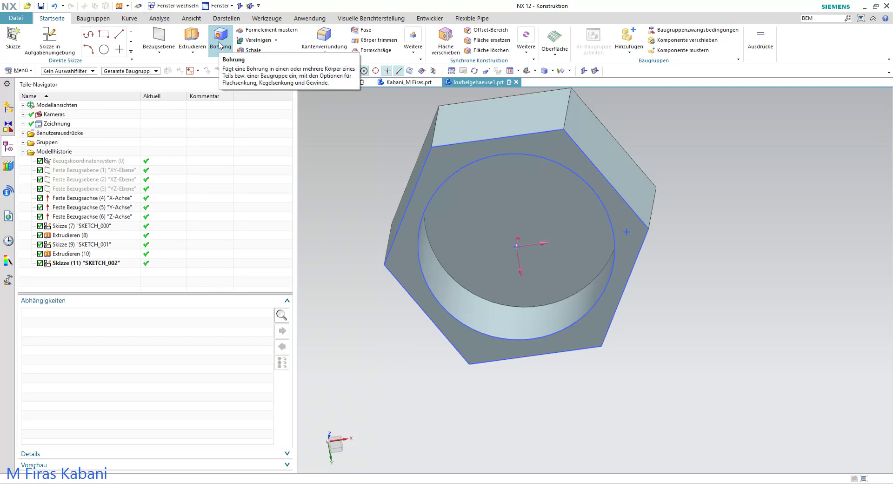
click(223, 45)
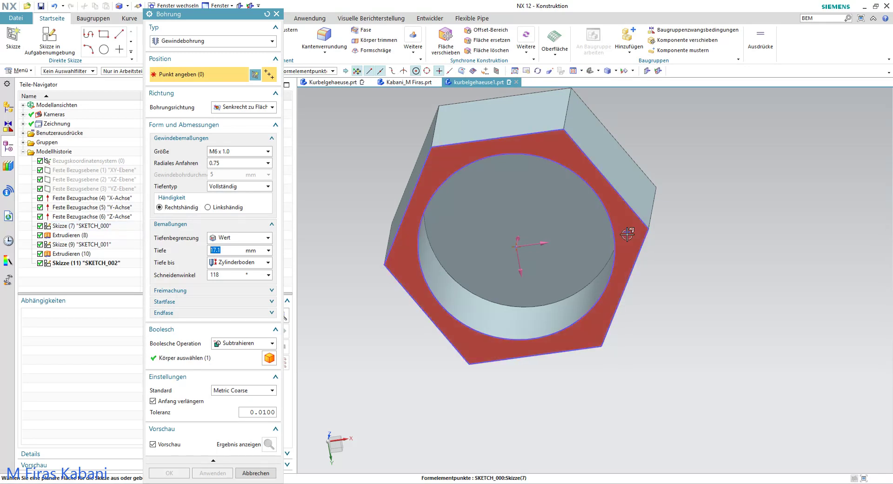
click(627, 234)
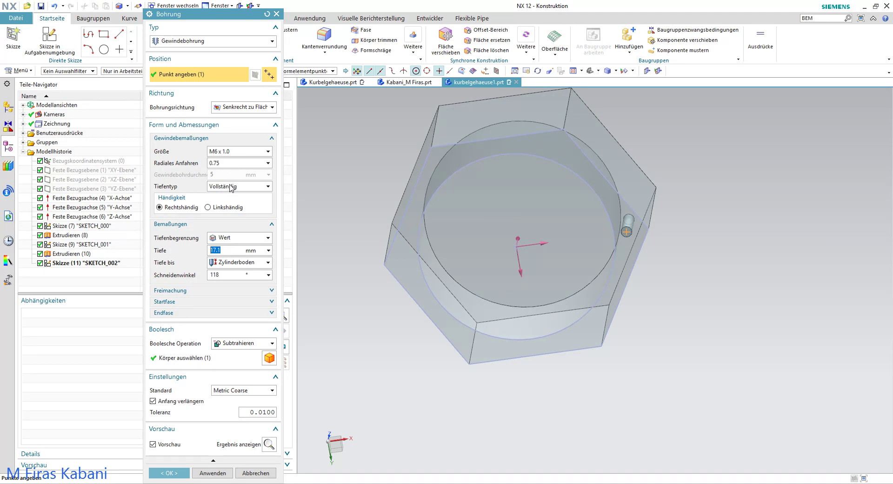
click(230, 187)
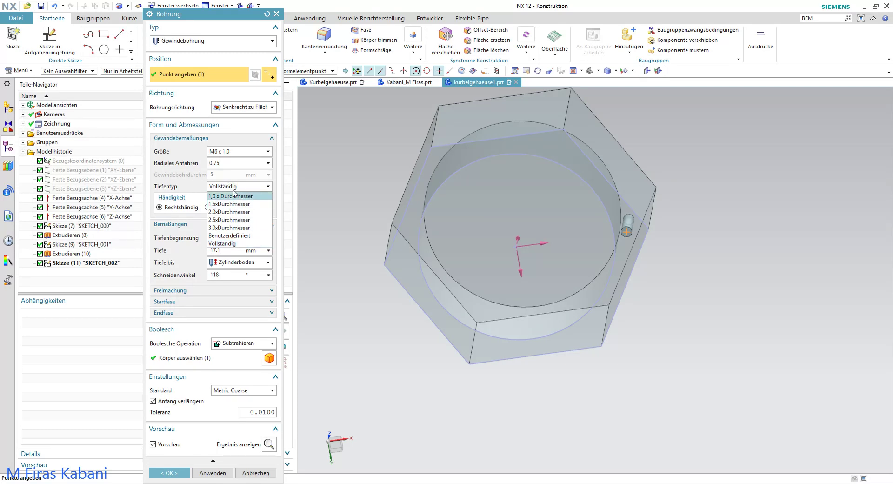
click(238, 236)
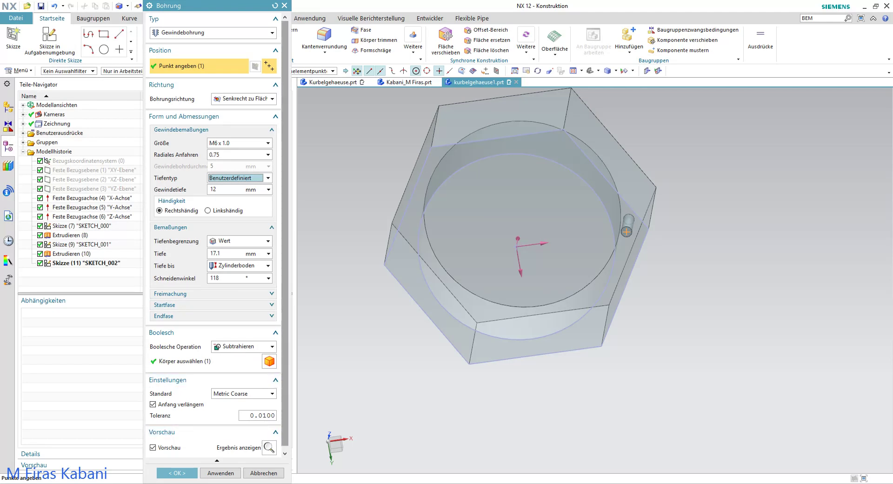
Step: Create the 12 mm deep threaded hole and inspect it from several angles
scroll(573, 189, up, 3)
mouse_move(622, 208)
middle_down()
mouse_move(568, 218)
mouse_move(377, 211)
mouse_move(393, 219)
middle_up()
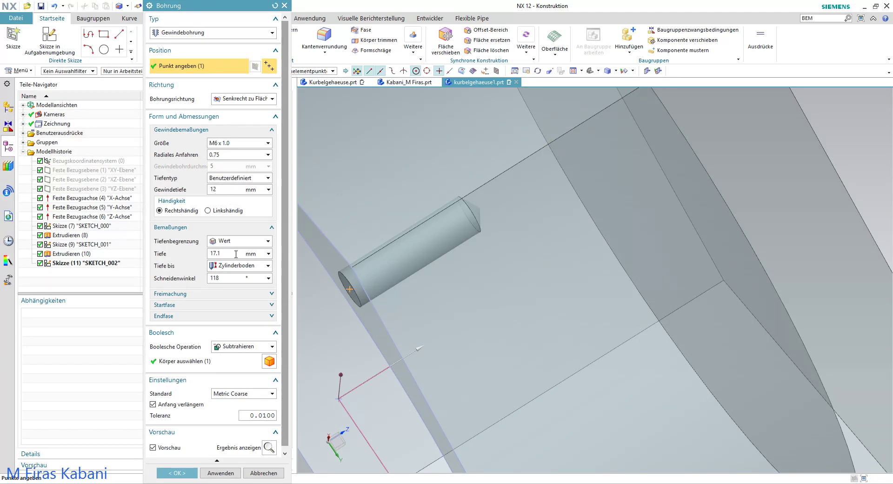
scroll(248, 260, down, 1)
middle_drag(487, 245, 547, 215)
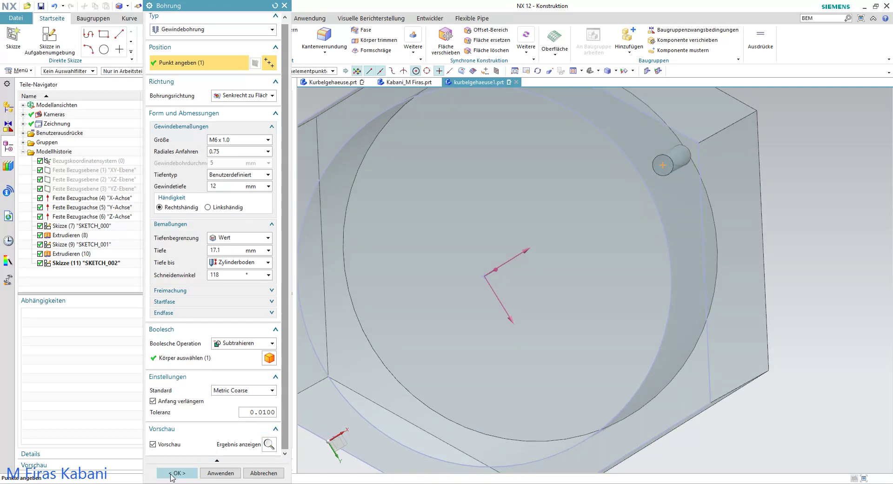
click(177, 472)
mouse_move(620, 225)
middle_down()
mouse_move(595, 215)
mouse_move(612, 215)
mouse_move(595, 219)
mouse_move(604, 191)
middle_up()
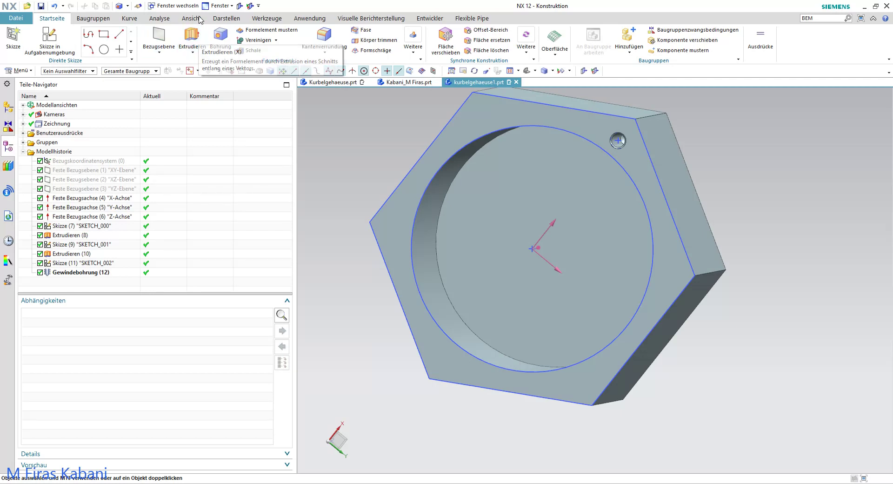
scroll(628, 149, up, 3)
scroll(566, 181, up, 3)
middle_drag(565, 181, 589, 190)
scroll(562, 184, down, 3)
scroll(555, 190, down, 2)
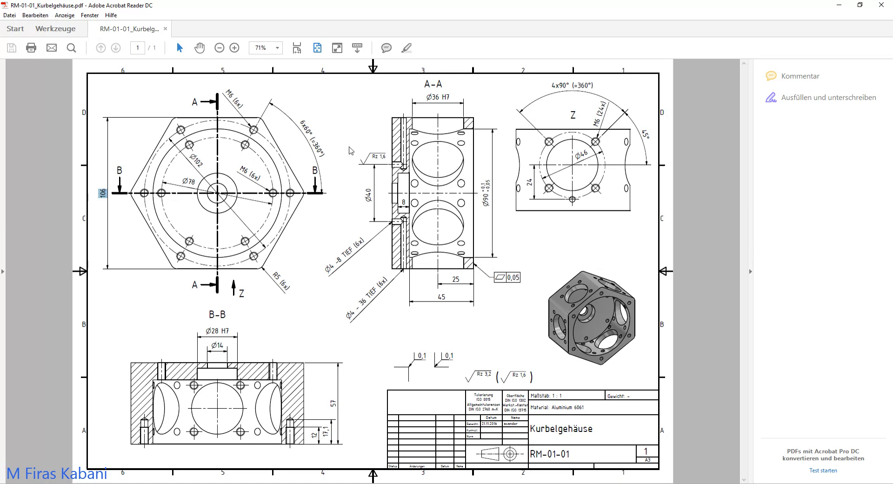
Step: Deselect the 106 dimension in the RM-01-01 drawing and return to the NX part
click(290, 197)
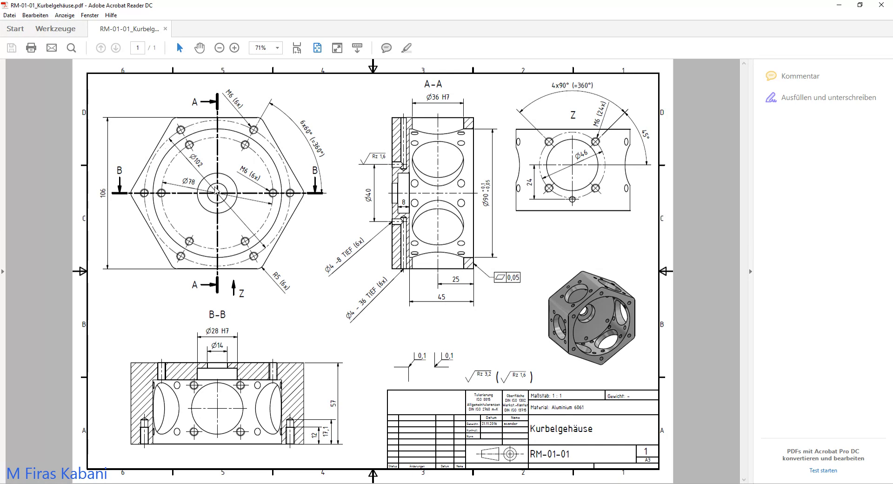
click(838, 6)
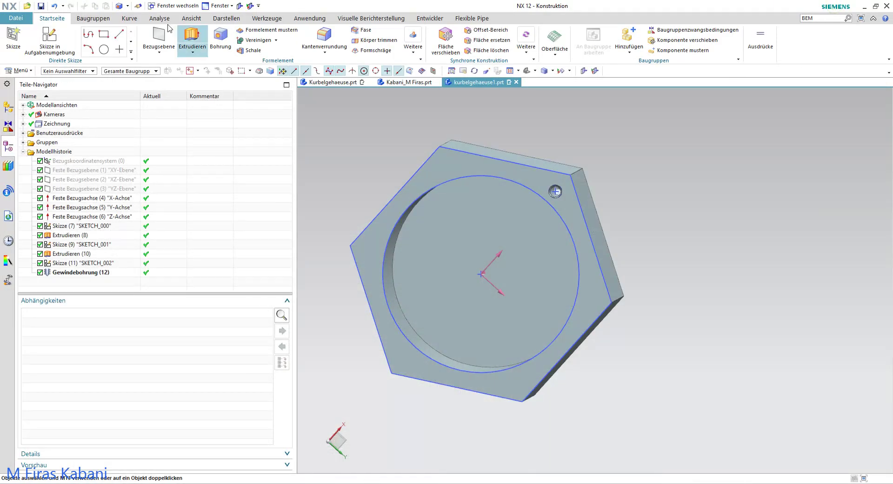
click(59, 39)
click(441, 160)
click(211, 124)
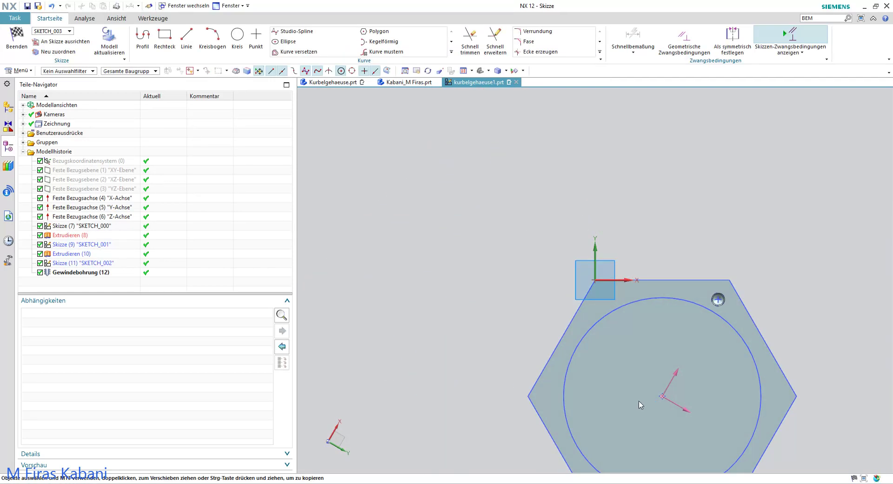
scroll(672, 414, up, 1)
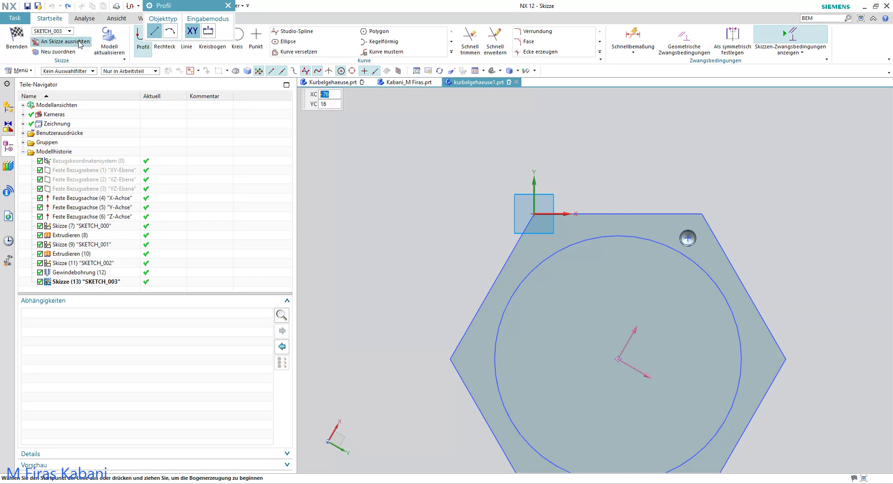
click(17, 37)
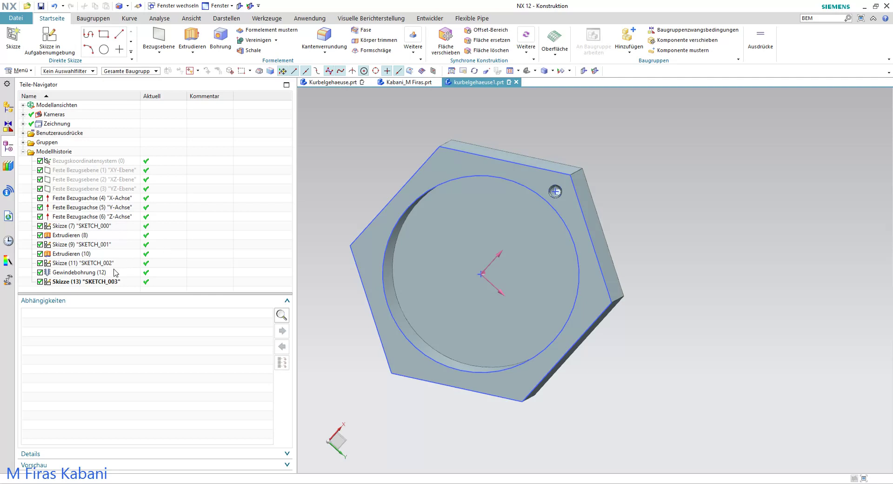
click(99, 283)
right_click(99, 282)
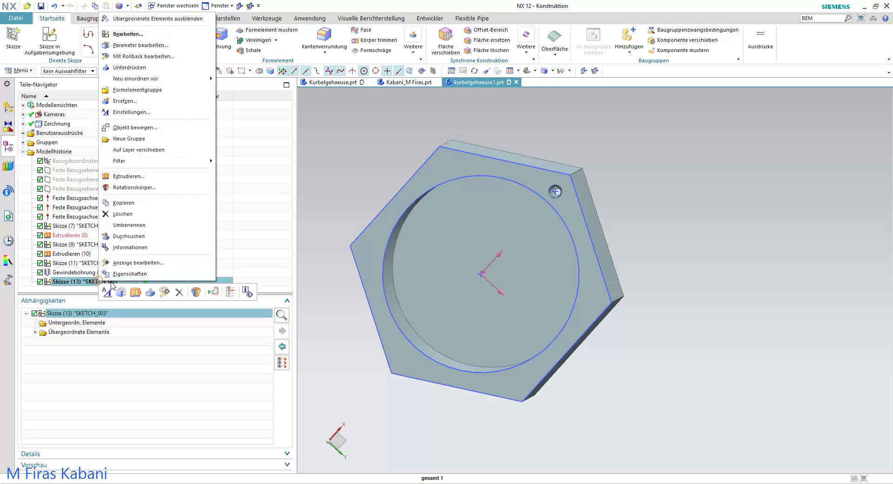
click(139, 202)
scroll(449, 247, down, 2)
mouse_move(535, 257)
middle_down()
mouse_move(550, 259)
mouse_move(512, 251)
mouse_move(543, 315)
mouse_move(584, 229)
mouse_move(383, 344)
mouse_move(357, 332)
middle_up()
right_click(625, 300)
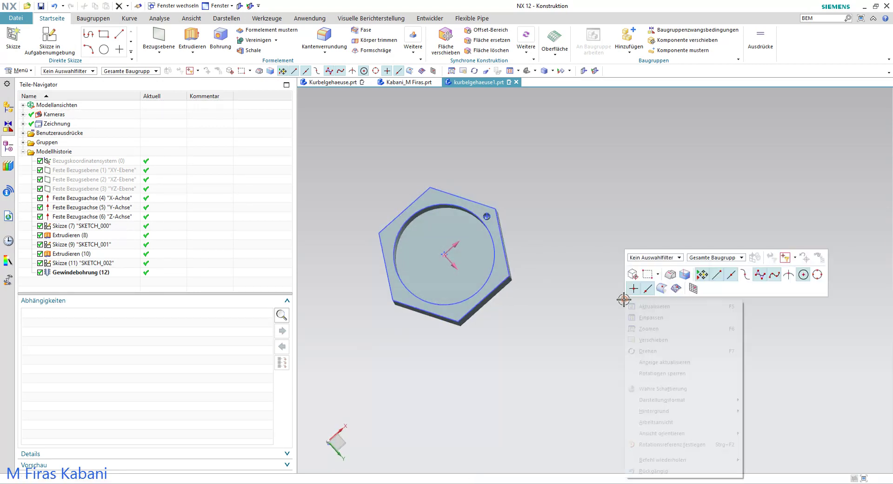
Step: Start a new sketch on the hexagon's top face
click(656, 318)
mouse_move(649, 323)
middle_down()
mouse_move(688, 255)
mouse_move(652, 315)
mouse_move(700, 261)
mouse_move(424, 372)
mouse_move(374, 321)
mouse_move(739, 226)
mouse_move(697, 260)
mouse_move(720, 292)
mouse_move(779, 152)
mouse_move(742, 181)
middle_up()
click(49, 38)
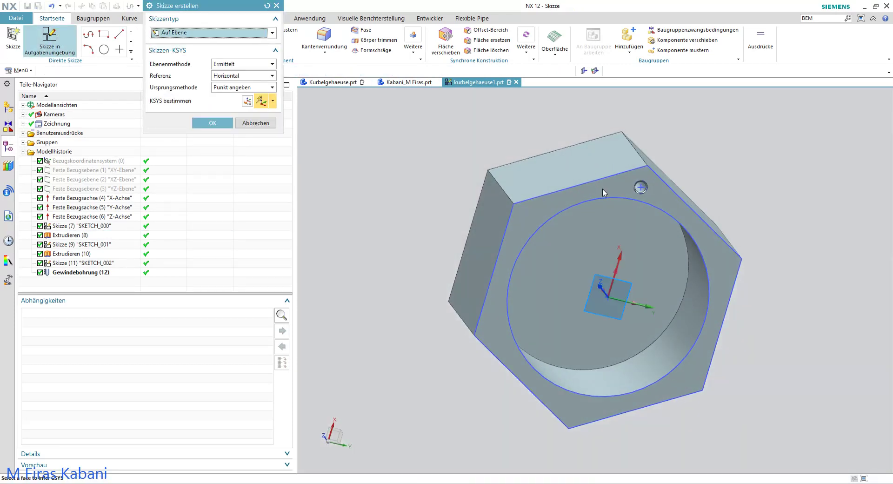
click(595, 191)
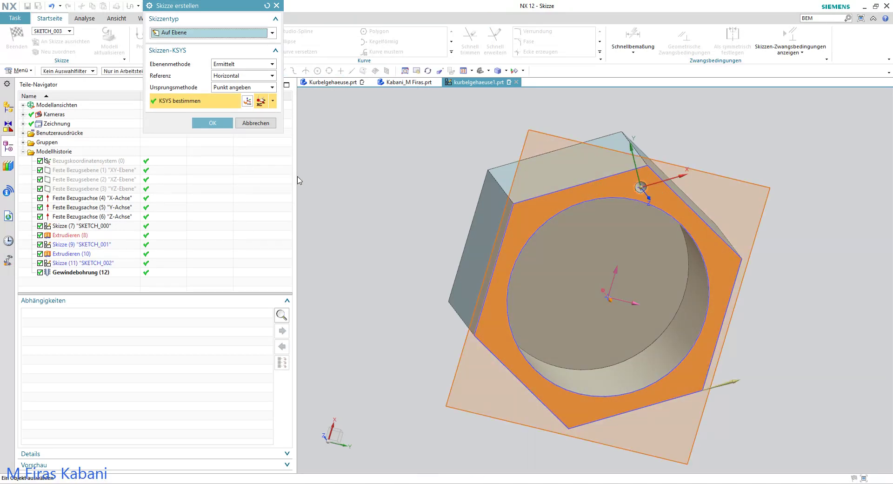
click(213, 127)
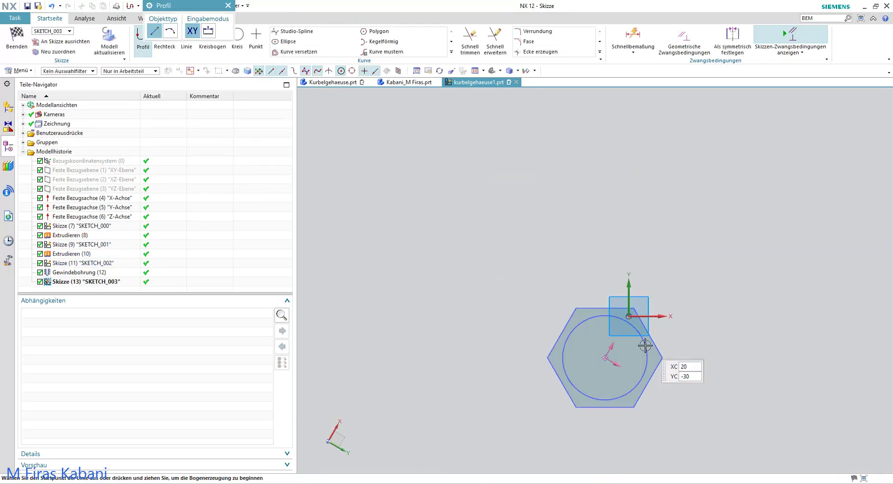
scroll(627, 378, up, 2)
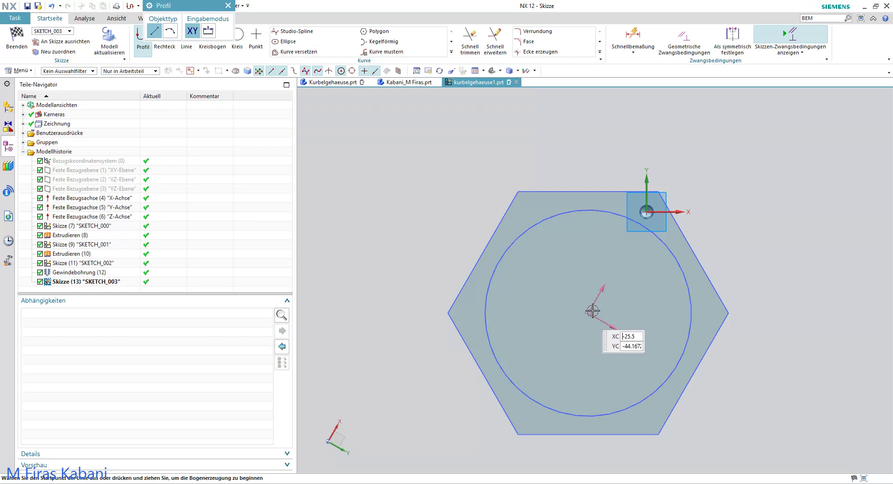
scroll(602, 319, down, 1)
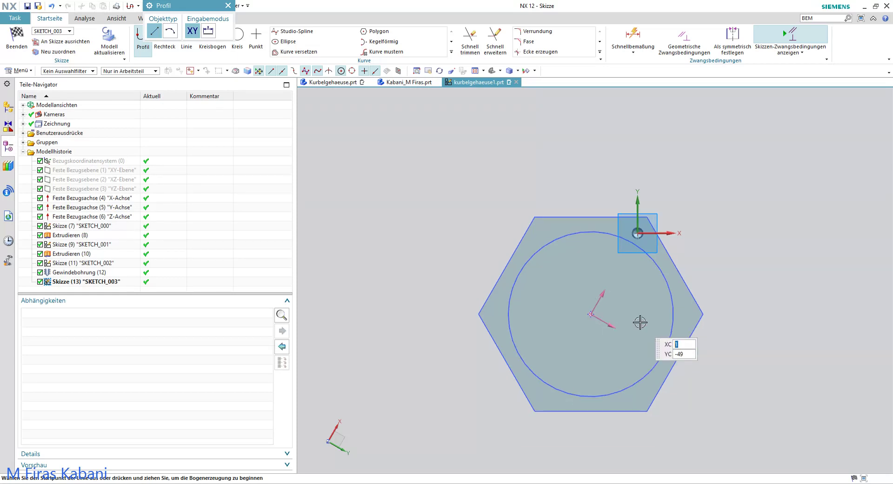
scroll(532, 241, up, 2)
drag(181, 6, 194, 158)
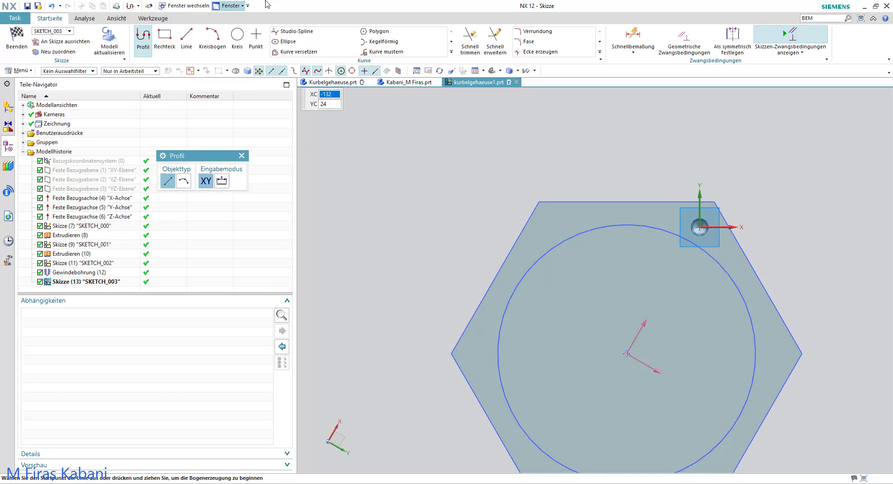
Step: Draw a 102 mm circle centred on the part, make it a reference curve, and finish the sketch
click(237, 36)
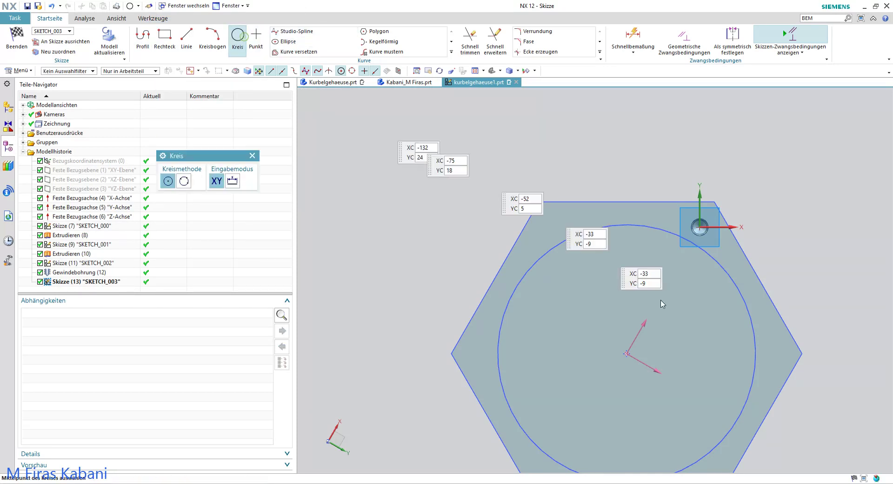
click(627, 353)
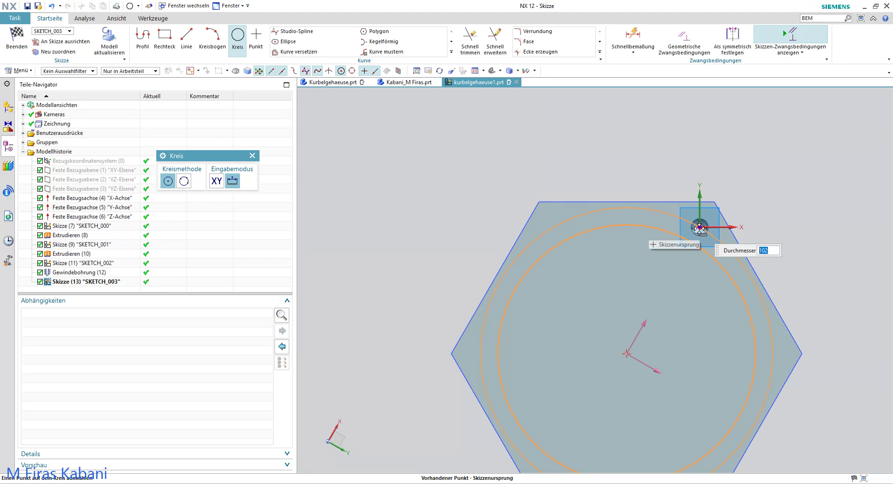
key(Return)
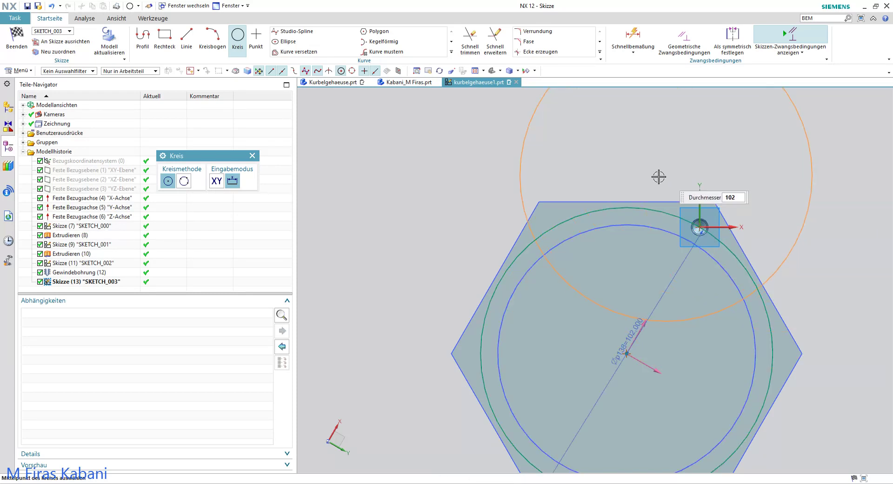
key(Escape)
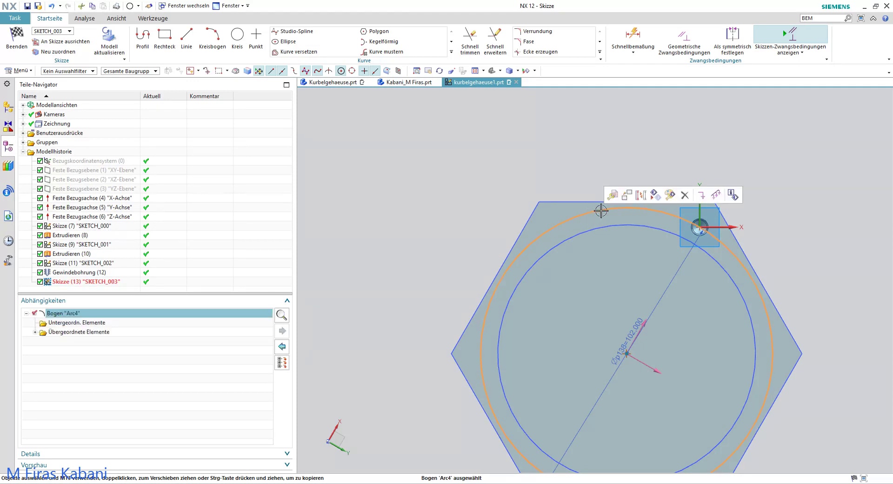
click(641, 195)
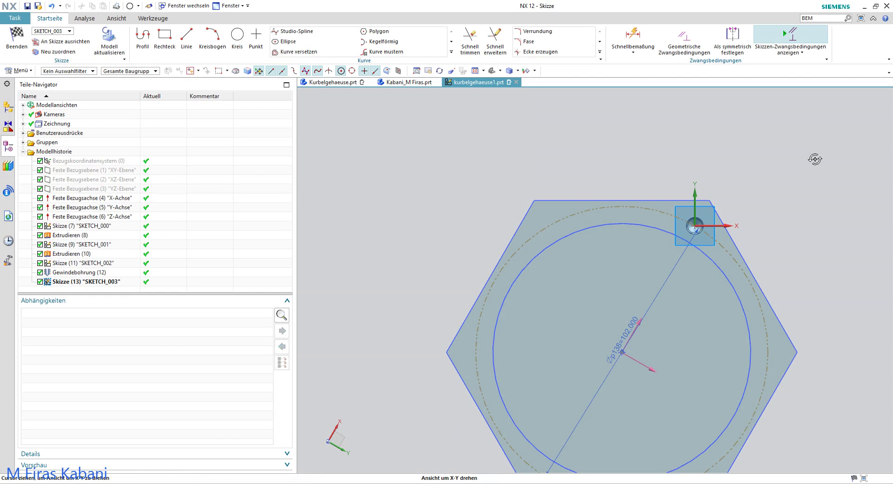
key(Home)
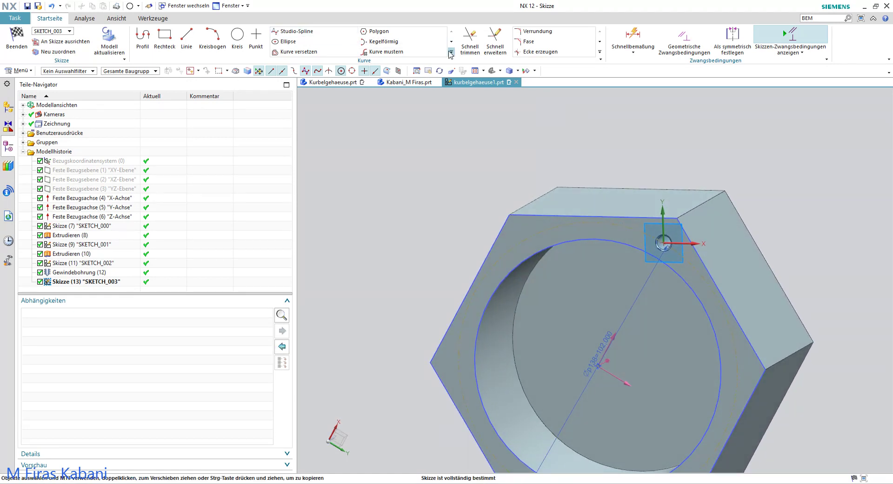
click(17, 50)
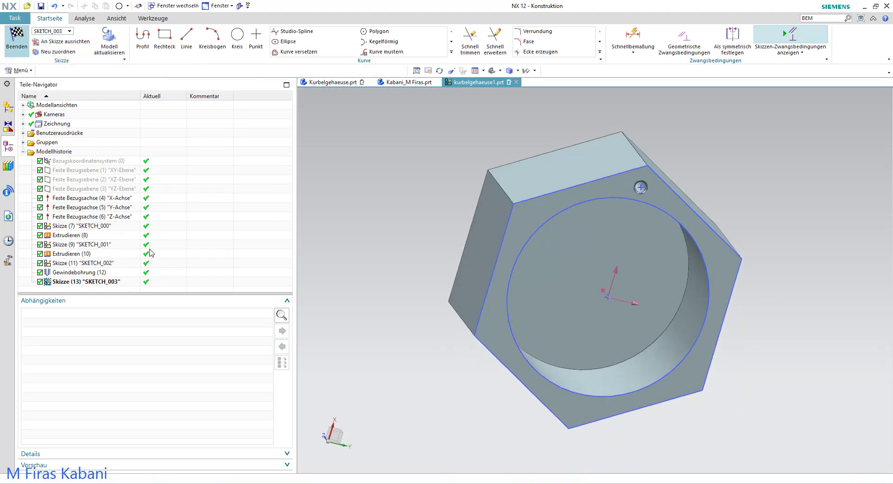
Step: In Skizze (13)'s sketch settings, turn on Referenzkurven anzeigen for inactive sketches
click(103, 281)
right_click(101, 281)
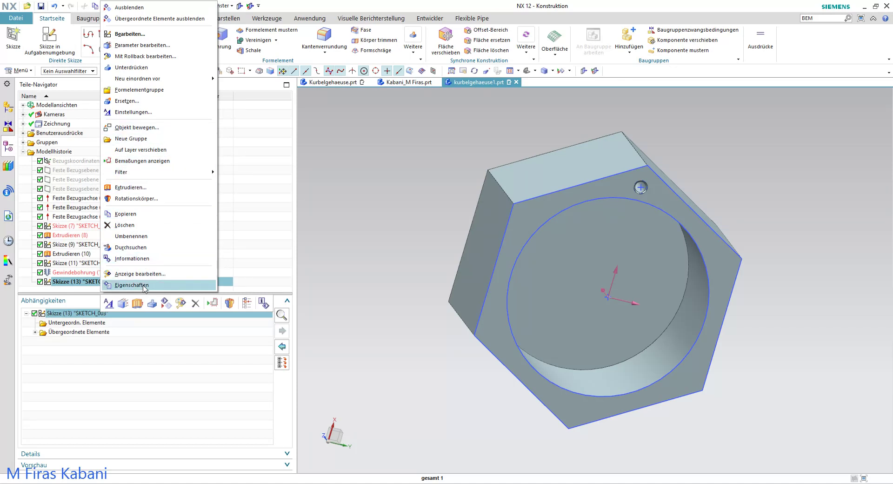
click(134, 112)
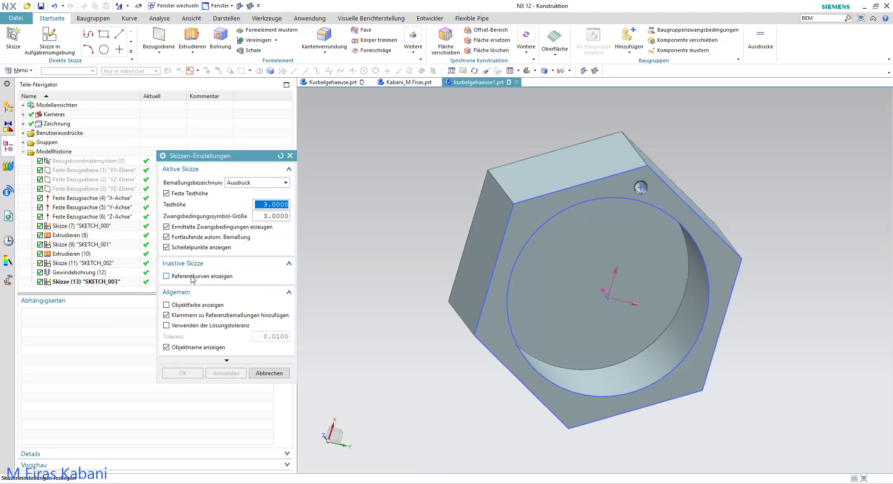
click(191, 278)
click(183, 372)
middle_drag(567, 298, 529, 309)
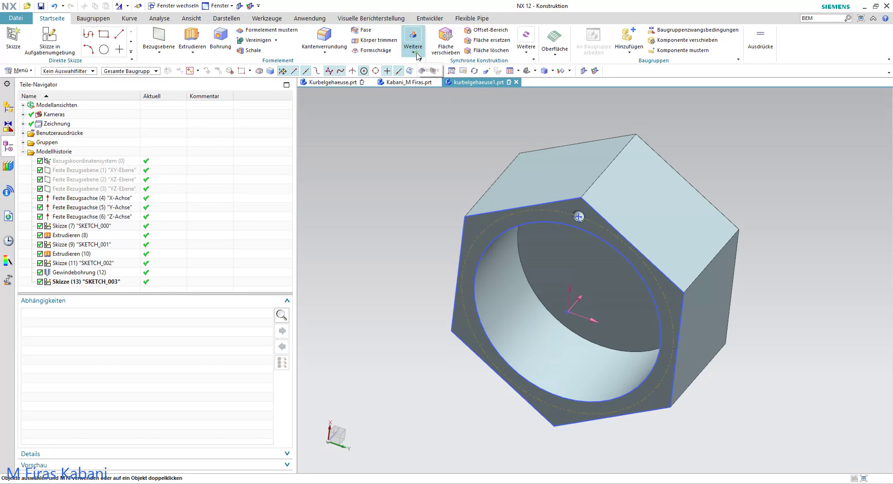
Step: Start Fläche mustern with the threaded hole's three faces and a Kreisförmig layout
click(418, 56)
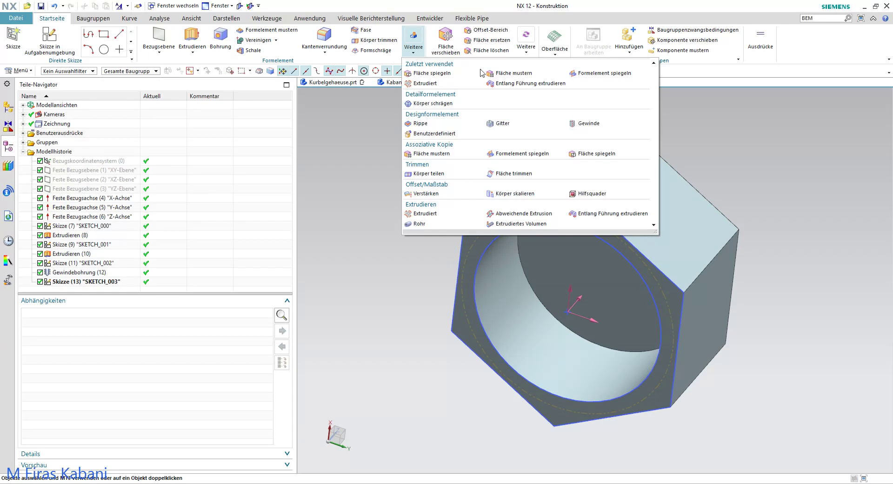
click(509, 73)
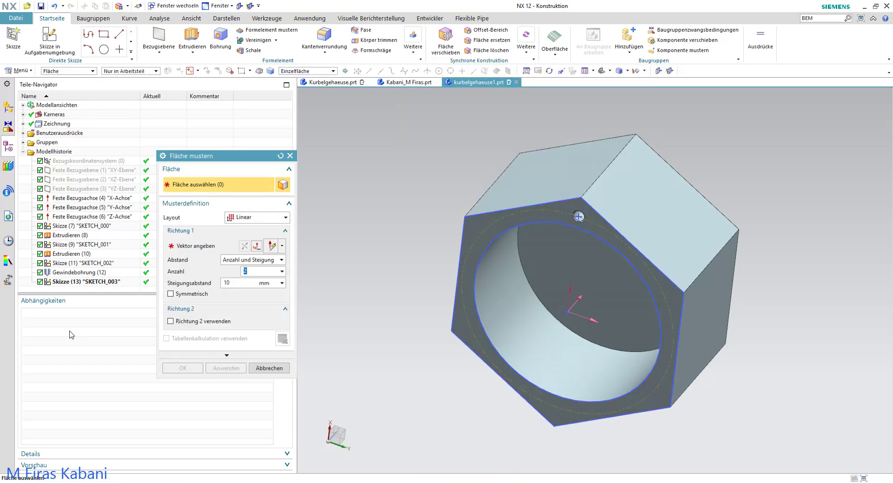
click(64, 273)
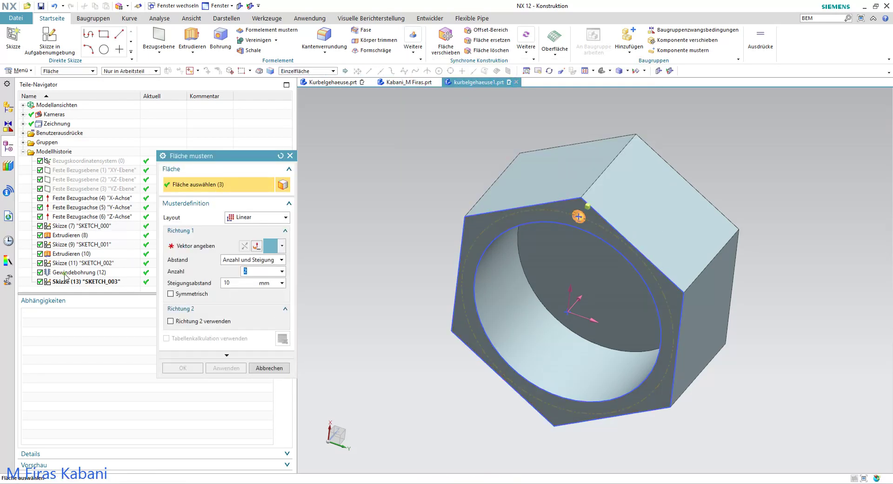
click(255, 221)
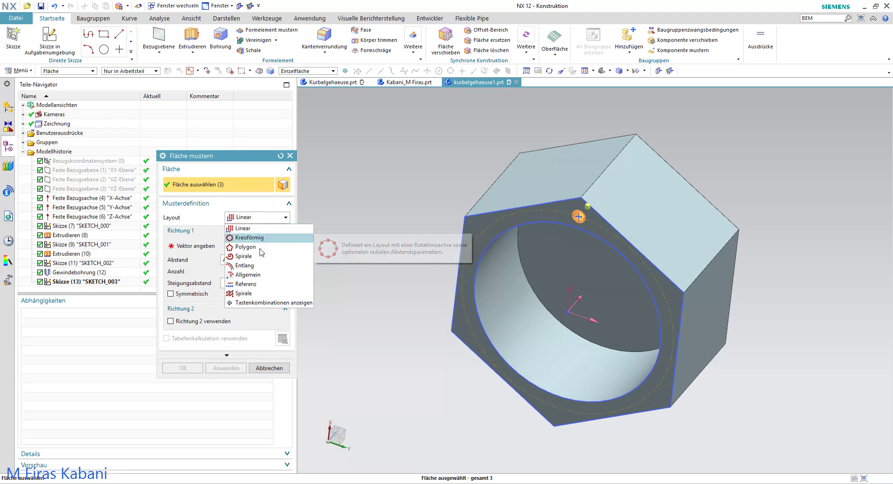
click(250, 238)
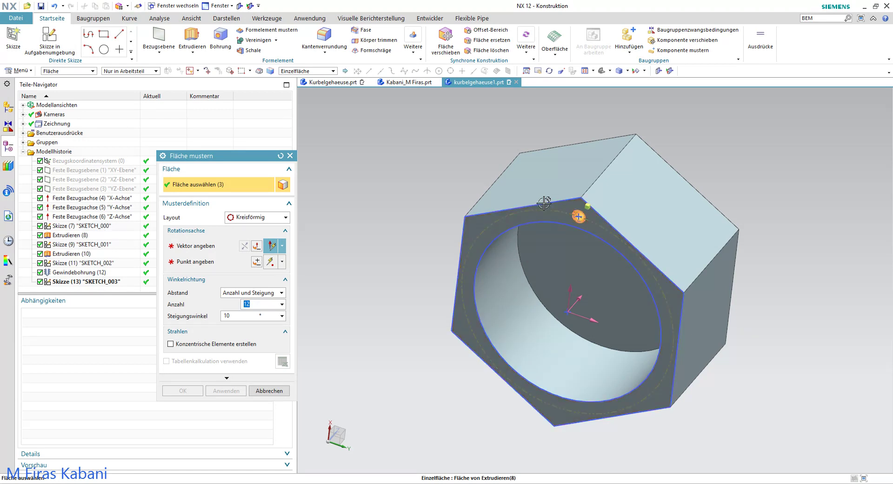
scroll(553, 217, up, 3)
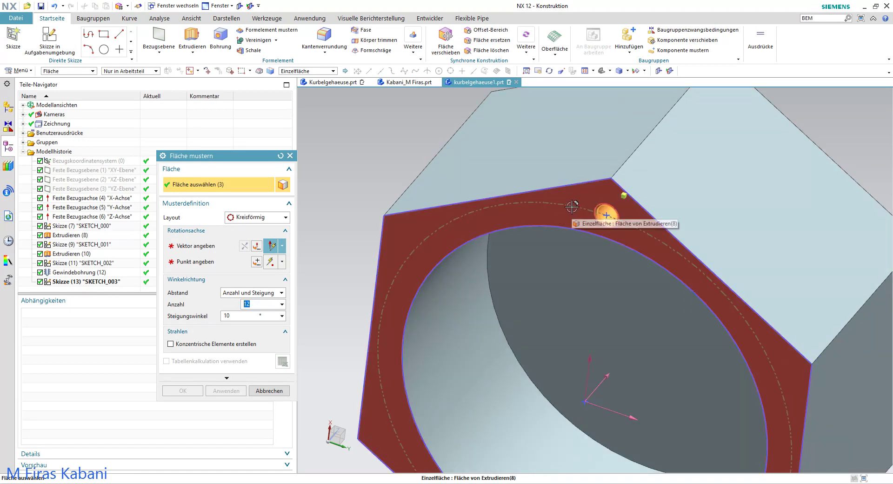
click(573, 206)
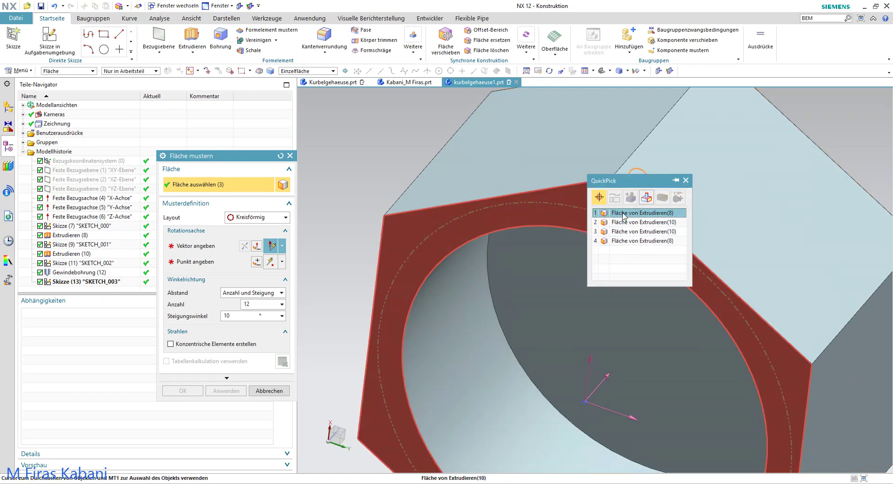
click(686, 181)
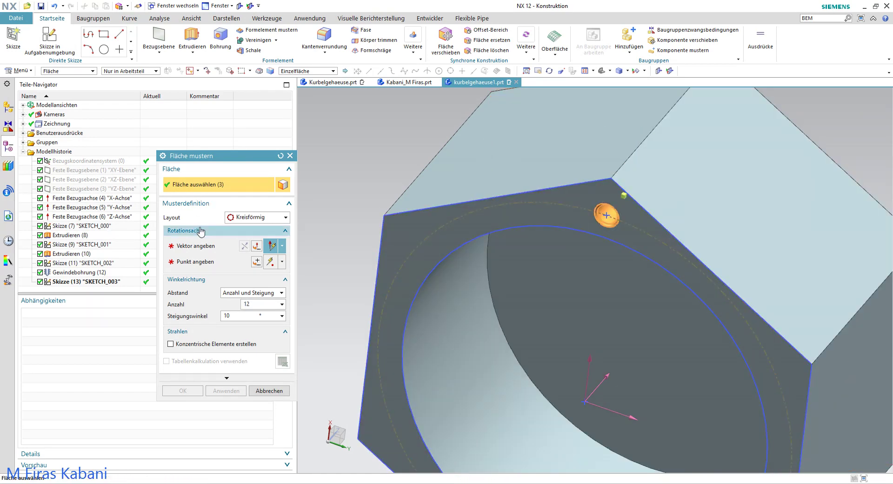
Step: Set the rotation axis to Z through the arc centre, with Anzahl 6 and 60° pitch
click(199, 250)
scroll(381, 281, down, 3)
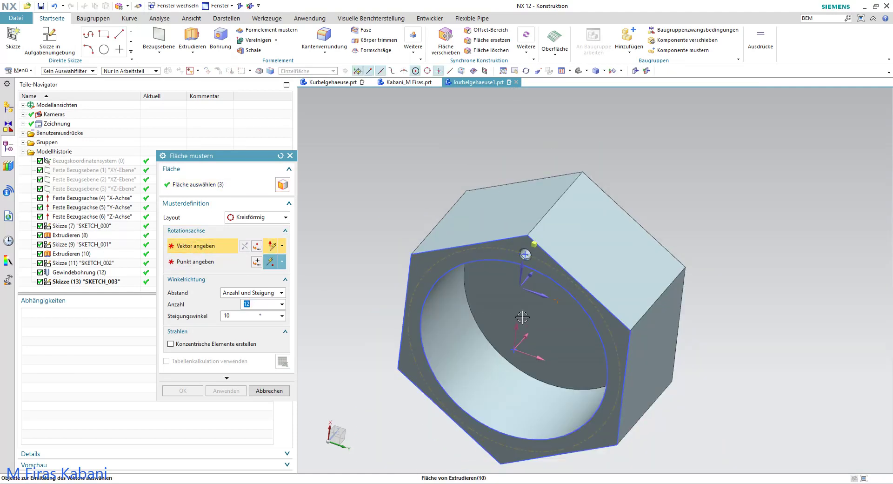
click(527, 271)
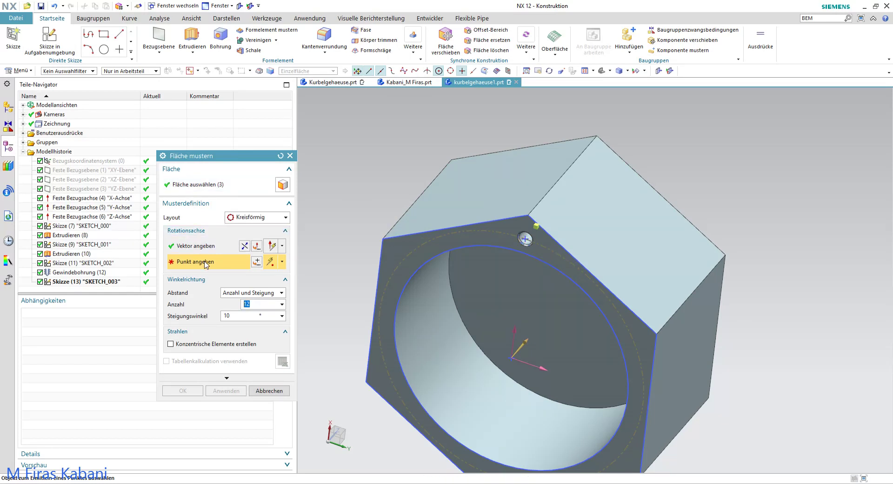
click(501, 231)
text(6)
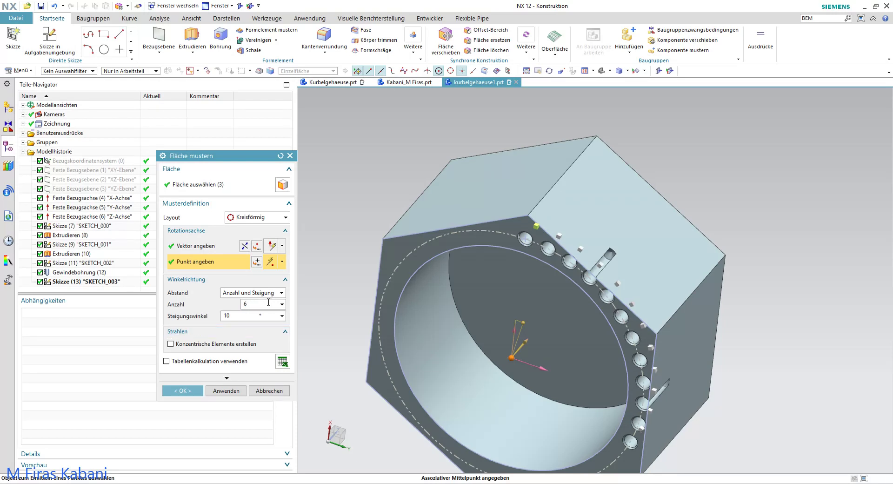
click(242, 316)
text(60)
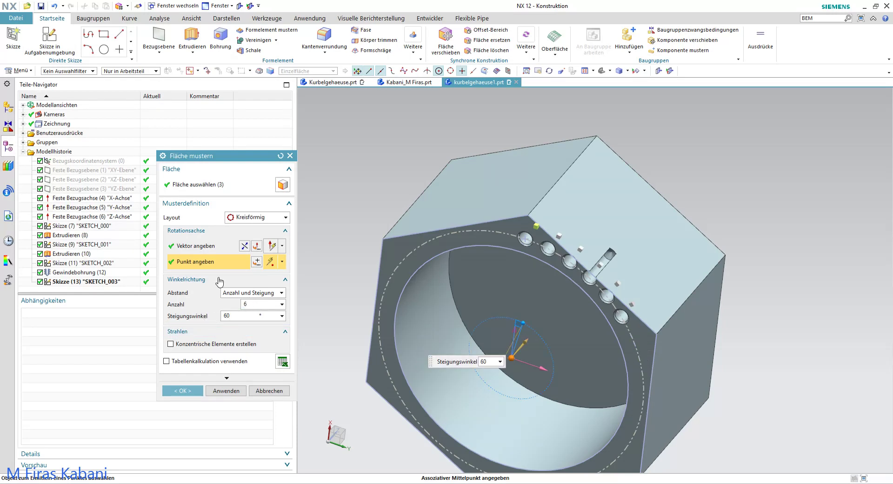
drag(206, 161, 197, 135)
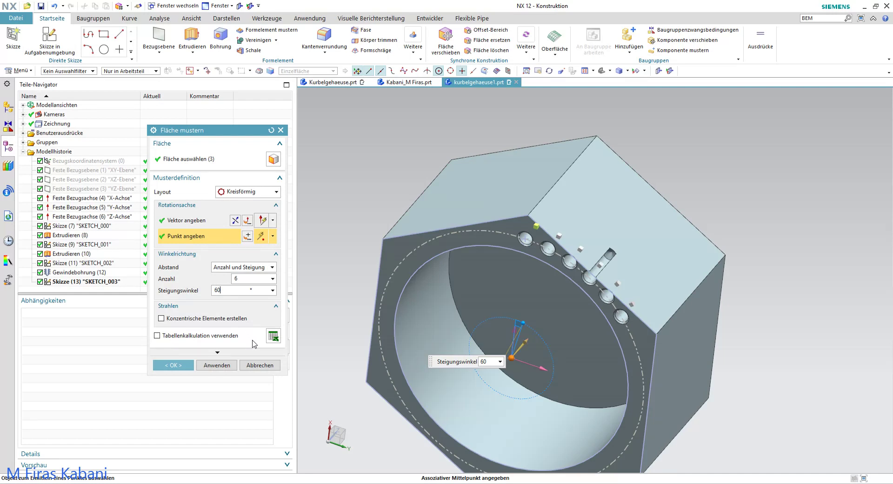
click(217, 352)
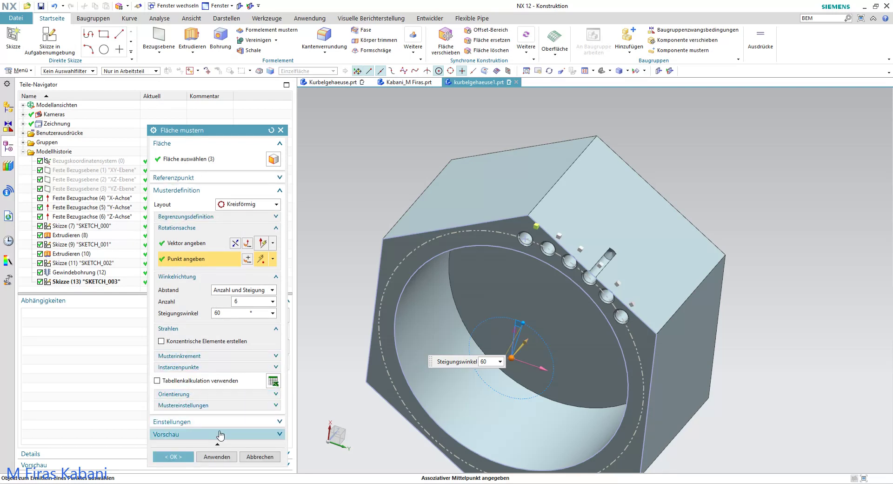
Step: Preview the six patterned threaded holes, check them from several angles, and confirm the pattern
click(215, 434)
click(273, 444)
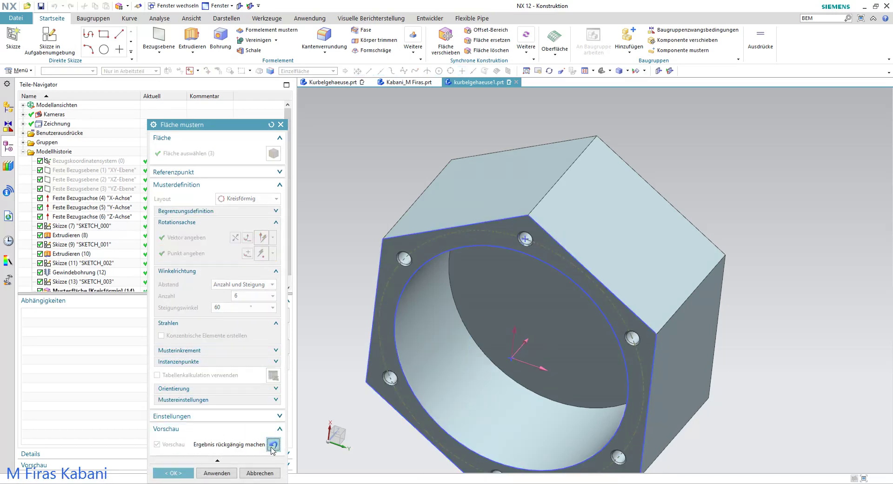
middle_drag(539, 329, 584, 313)
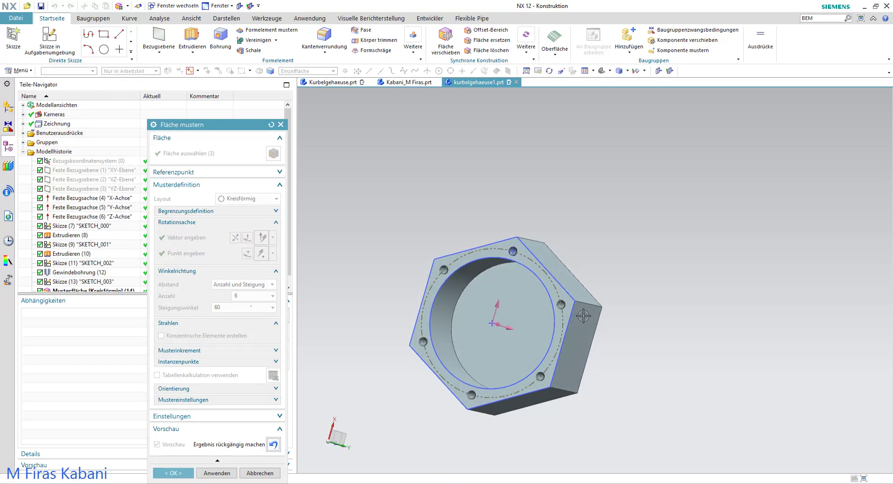
middle_drag(565, 308, 602, 334)
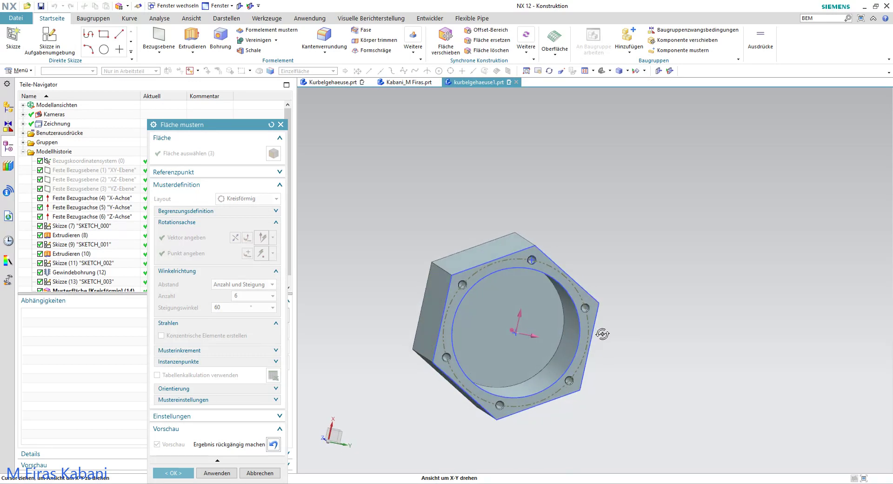
scroll(602, 334, up, 2)
scroll(581, 321, up, 2)
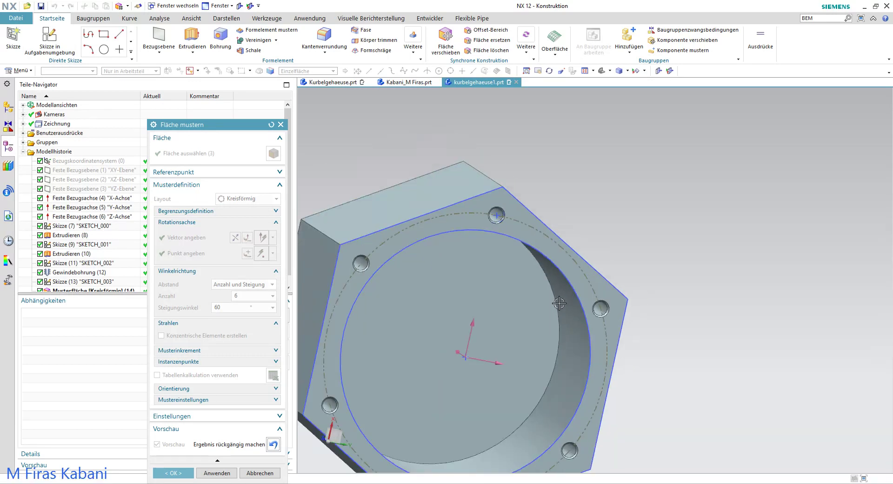
scroll(559, 303, down, 1)
scroll(558, 309, down, 1)
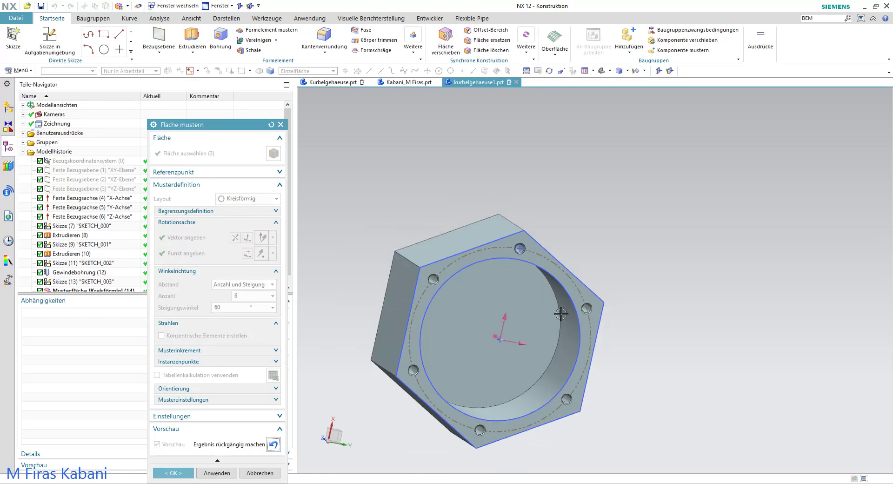
scroll(535, 335, up, 1)
mouse_move(522, 336)
middle_down()
mouse_move(477, 382)
mouse_move(486, 319)
mouse_move(516, 357)
mouse_move(533, 344)
mouse_move(506, 281)
mouse_move(532, 205)
mouse_move(639, 177)
mouse_move(593, 208)
middle_up()
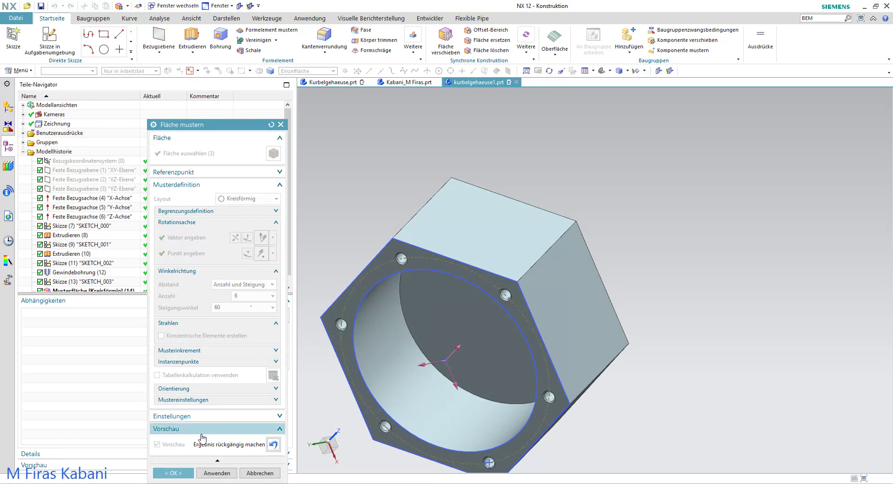
click(175, 472)
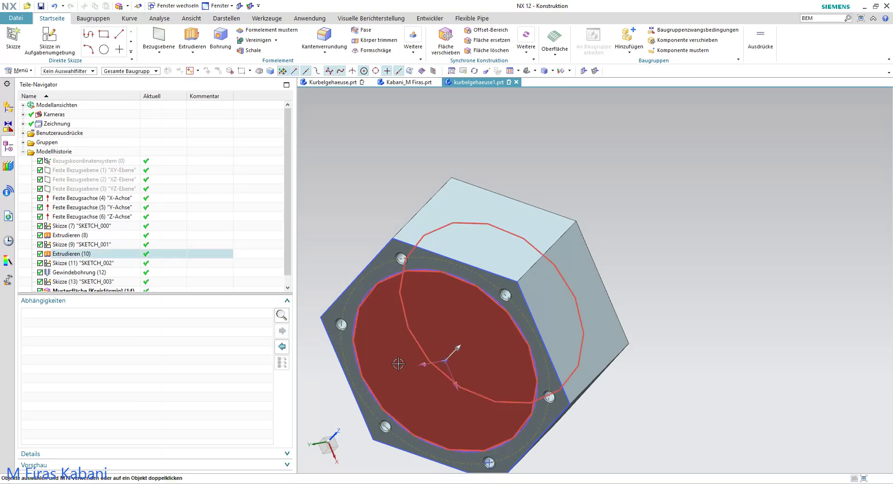
scroll(398, 363, up, 3)
scroll(398, 363, down, 5)
mouse_move(398, 363)
middle_down()
mouse_move(467, 332)
mouse_move(474, 319)
mouse_move(454, 312)
mouse_move(460, 322)
mouse_move(434, 334)
middle_up()
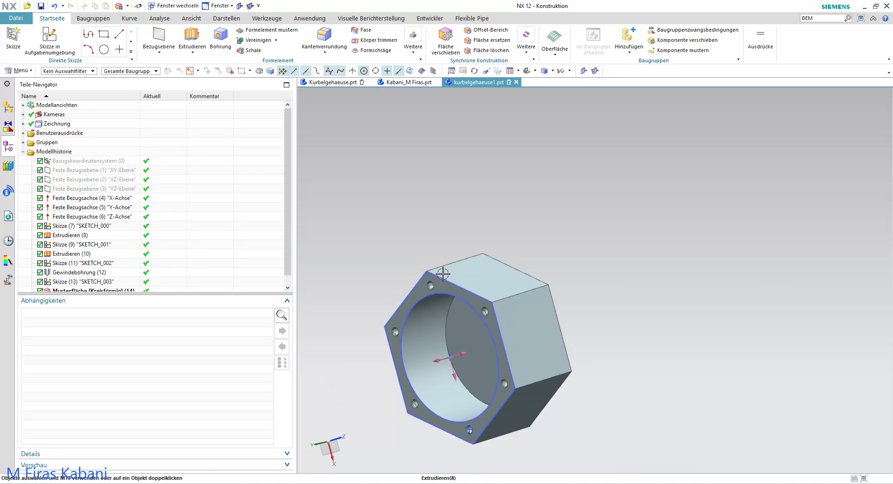
scroll(445, 274, up, 2)
key(alt+Tab)
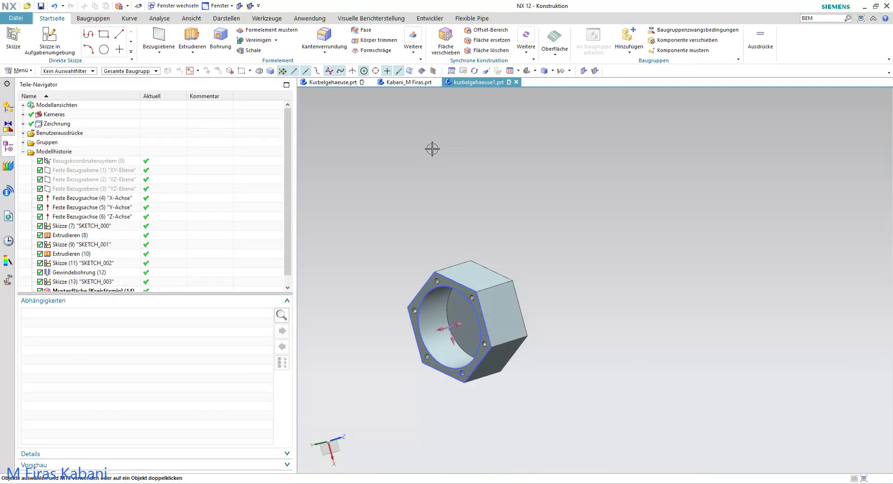
Step: Start a new sketch on the hexagon's side face and orient the view flat to it
click(48, 39)
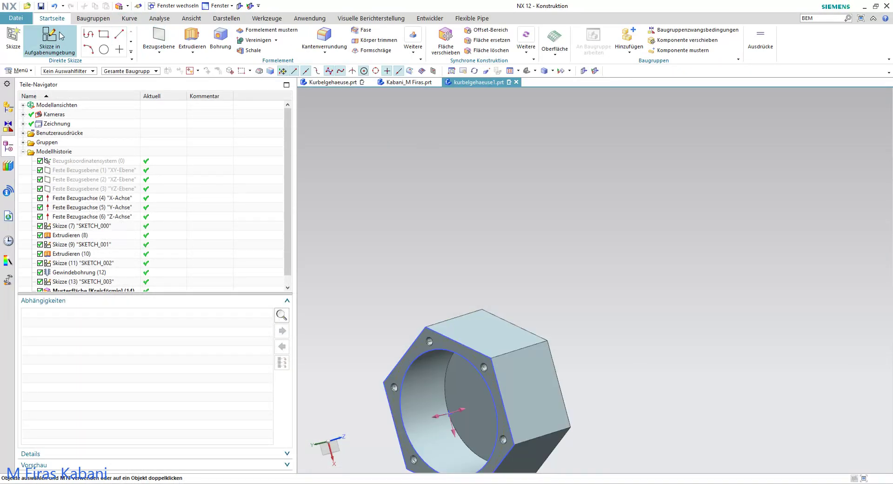
click(475, 331)
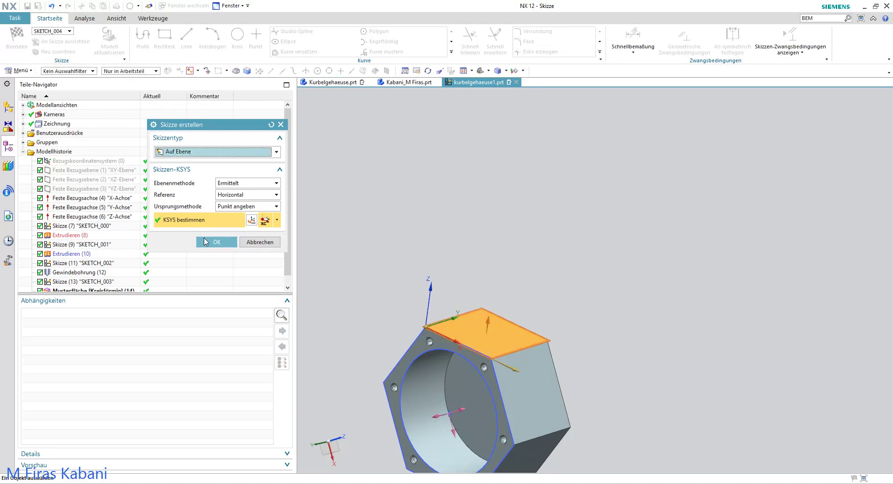
click(216, 242)
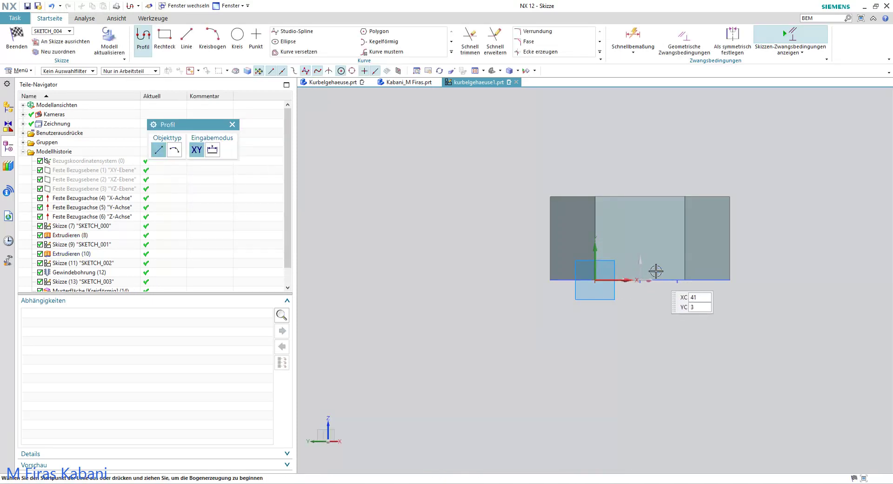
mouse_move(677, 281)
middle_down()
mouse_move(664, 257)
mouse_move(574, 229)
middle_up()
right_click(481, 202)
click(521, 236)
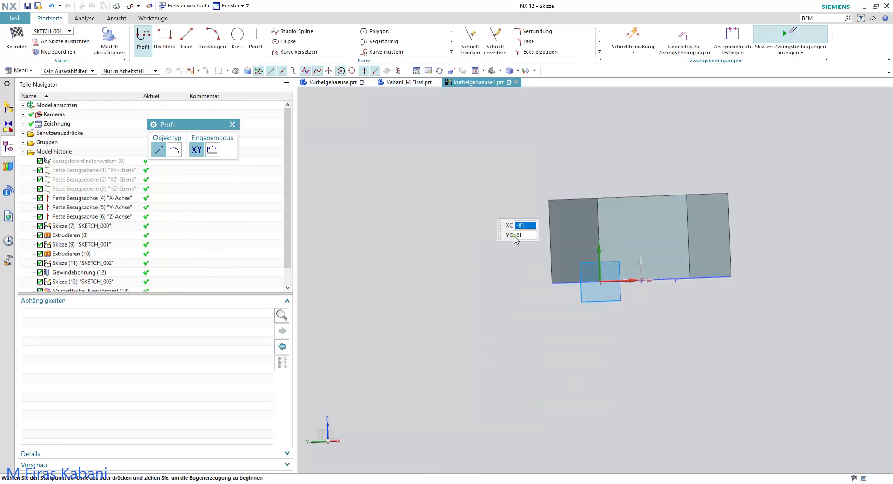
Step: Draw a circle on the side face and compare it with the PDF drawing
key(o)
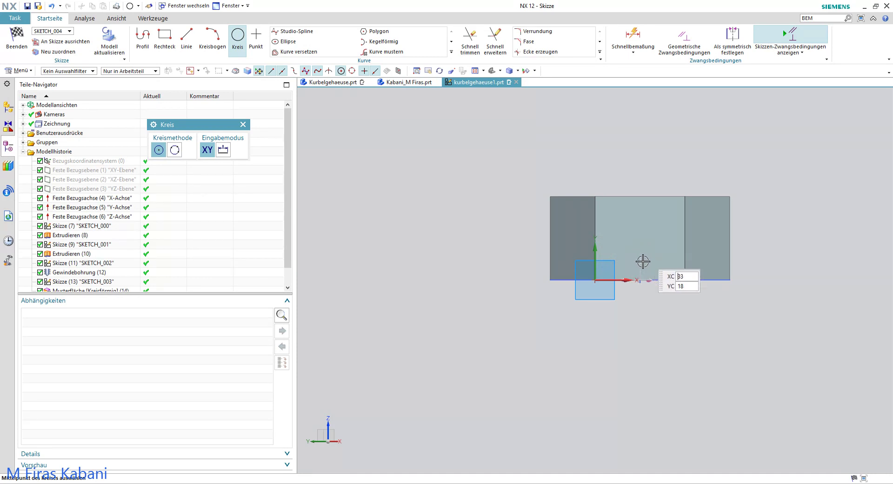
scroll(638, 280, up, 2)
scroll(636, 281, up, 4)
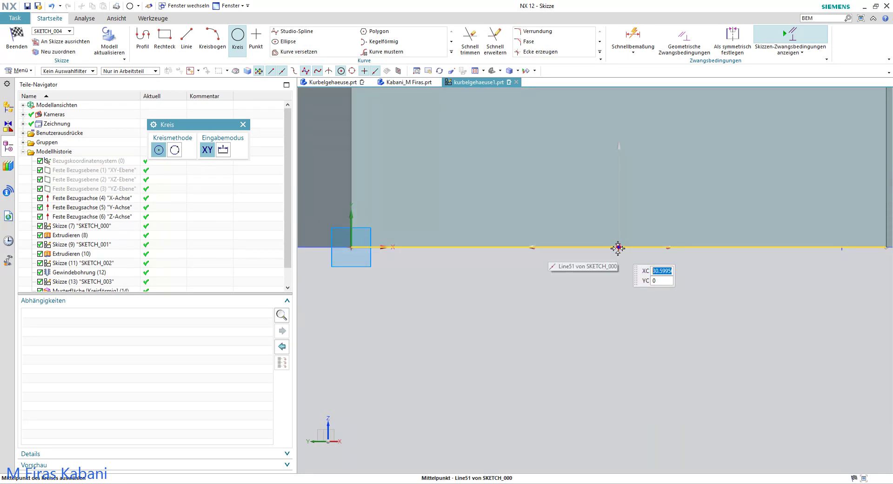
scroll(620, 193, down, 3)
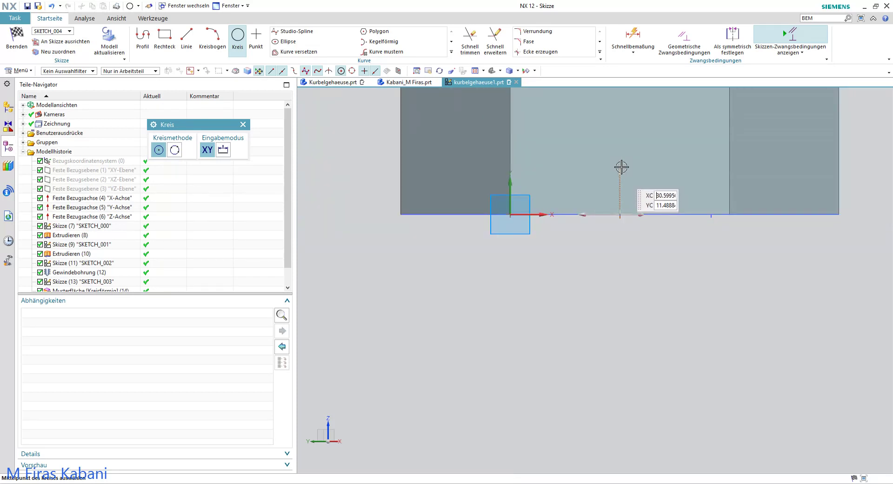
click(620, 132)
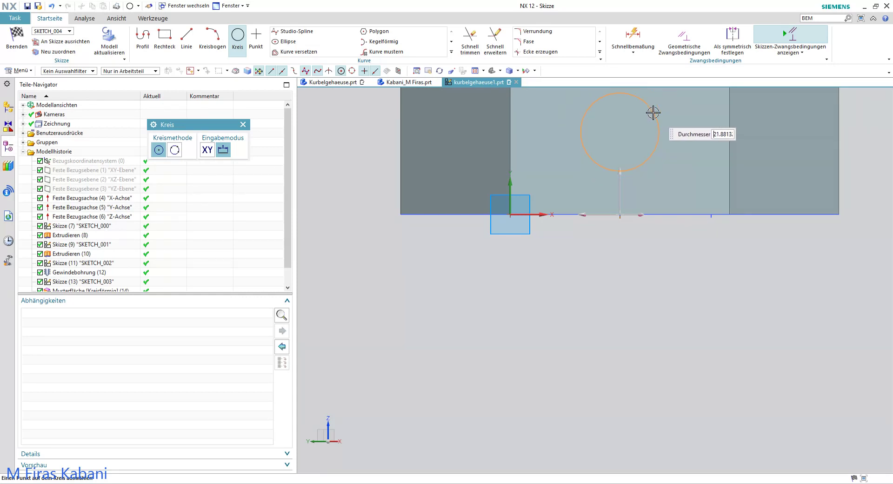
click(652, 113)
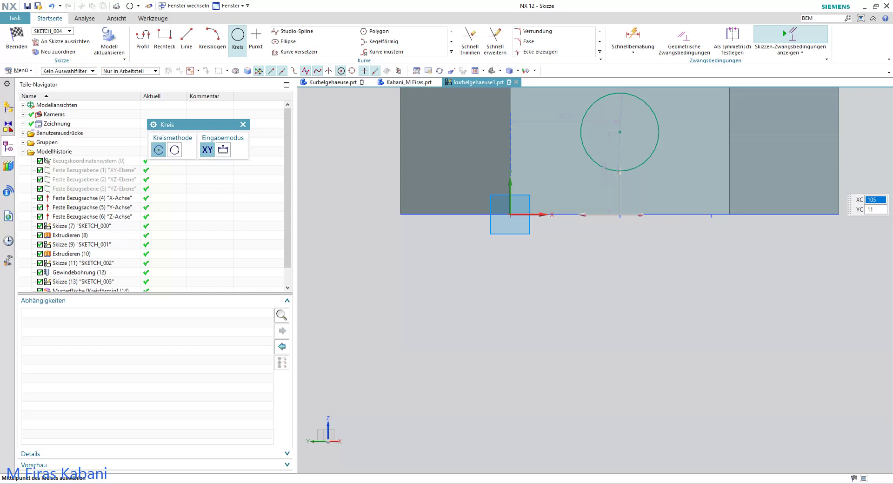
key(alt+Tab)
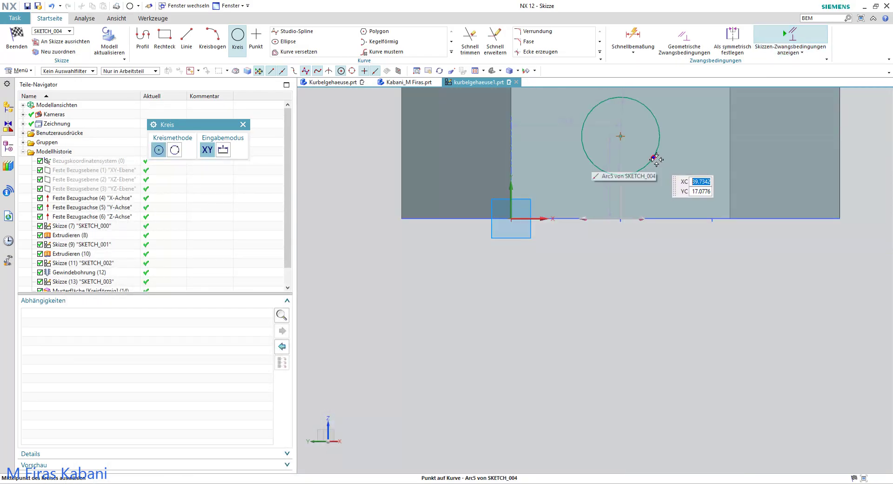
shift+middle_drag(646, 154, 638, 251)
scroll(612, 203, up, 2)
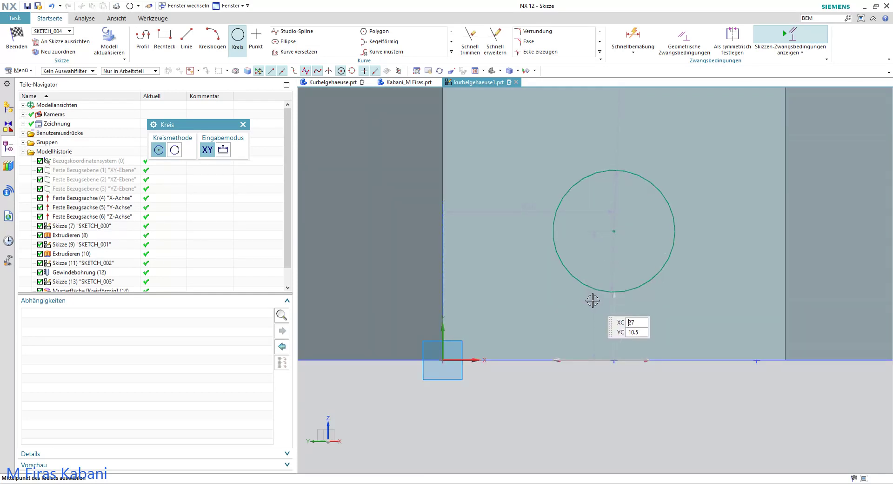
scroll(592, 305, up, 3)
Step: Set dimension p154 to 25 mm, undoing the mistyped 253 value
key(Escape)
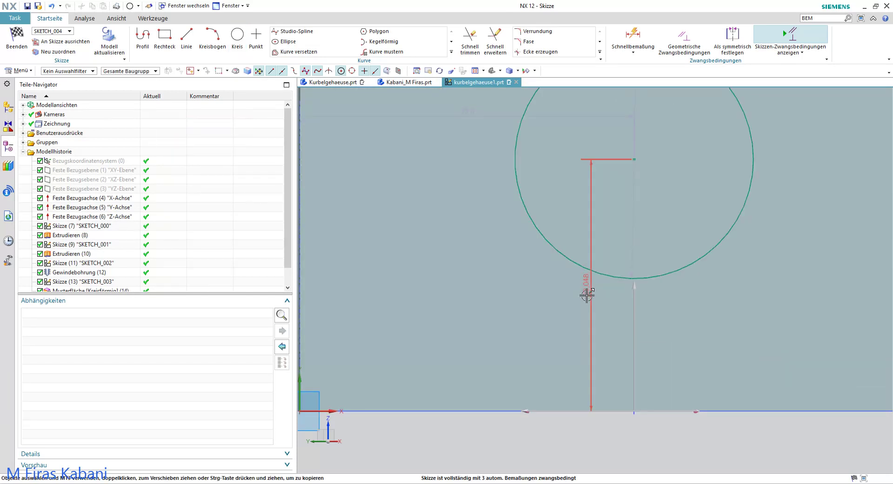
double_click(586, 295)
text(2)
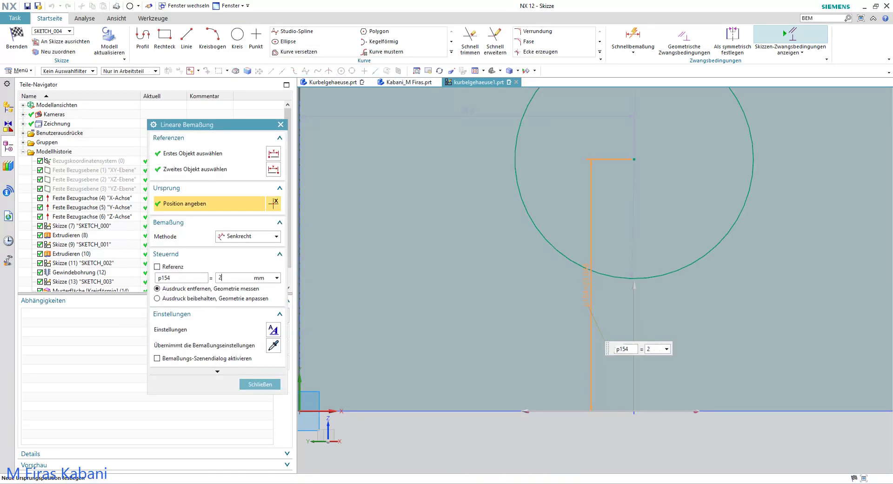
text(53)
key(Return)
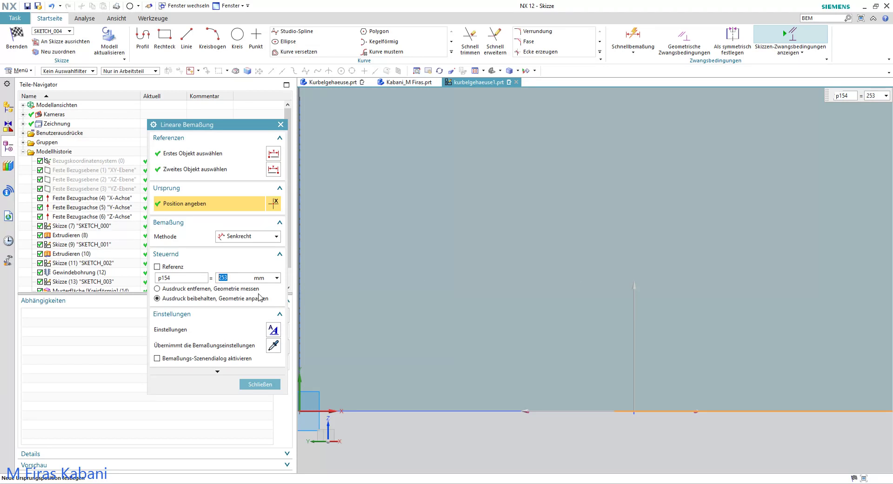
key(Return)
scroll(409, 219, down, 5)
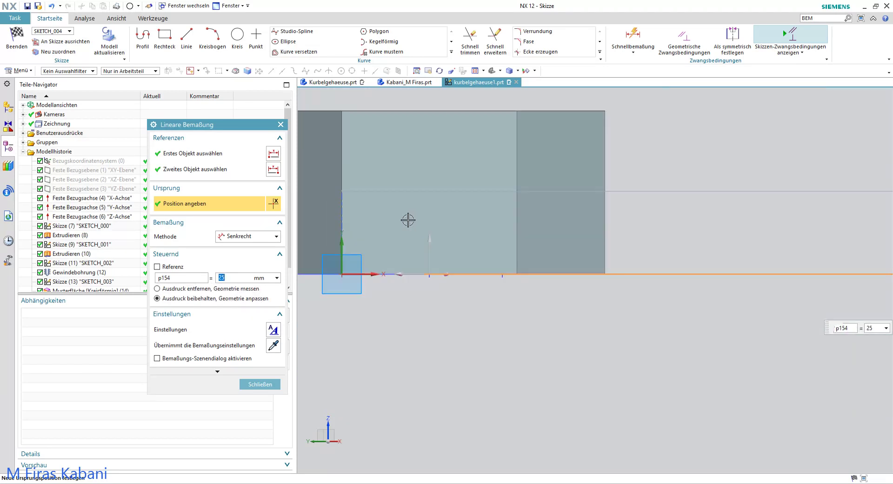
click(51, 9)
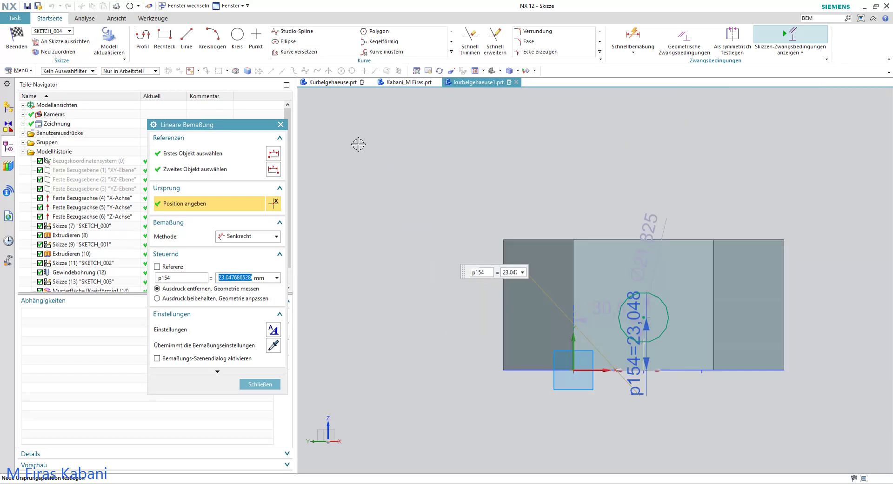
scroll(643, 404, up, 2)
scroll(643, 404, up, 3)
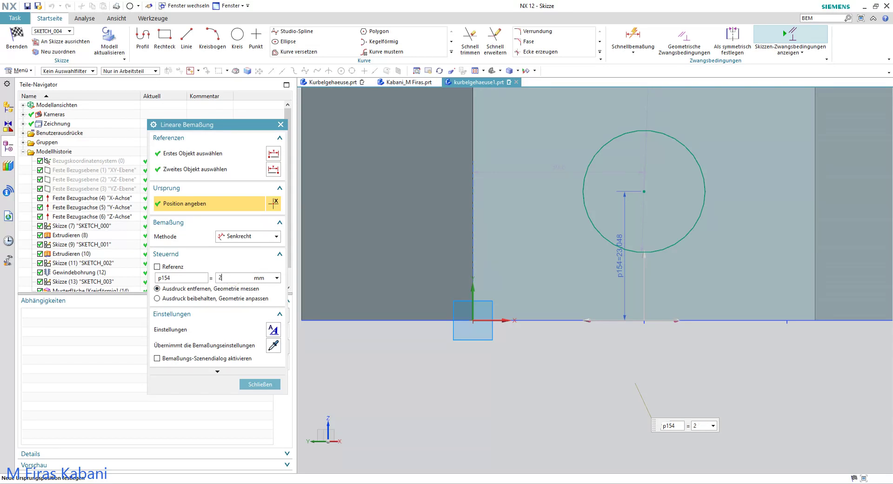
text(5)
key(Return)
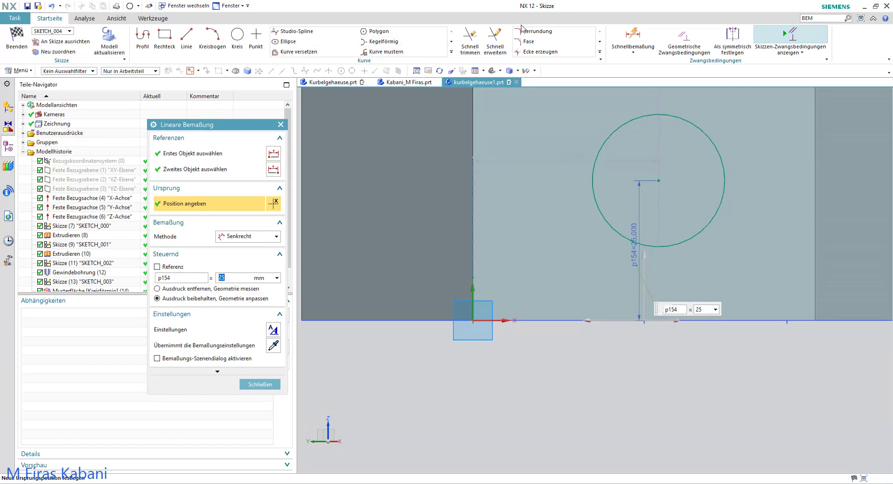
scroll(681, 279, down, 2)
middle_click(678, 227)
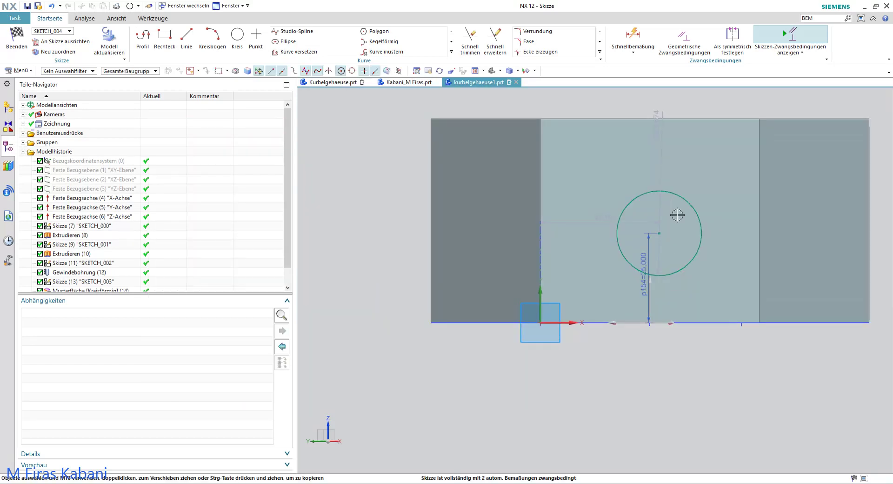
scroll(695, 253, down, 2)
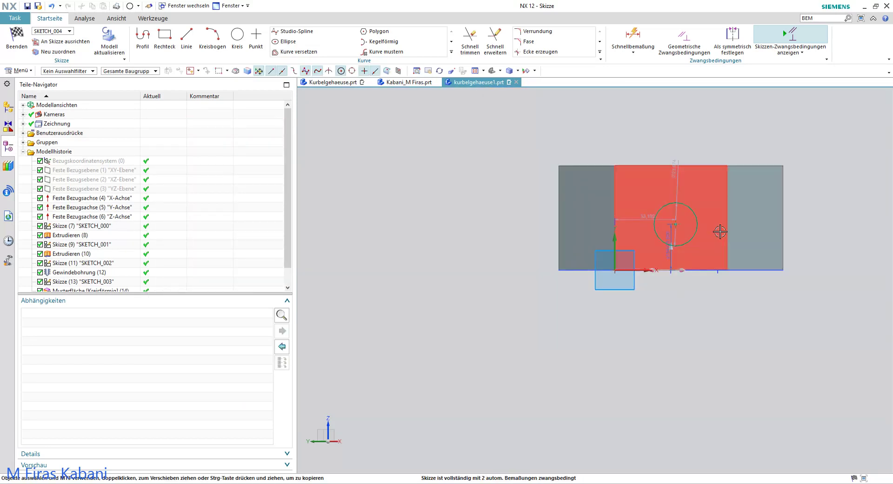
Step: Constrain the circle's centre onto the Z datum axis with a point-on-curve constraint
scroll(721, 228, up, 2)
middle_drag(655, 260, 651, 232)
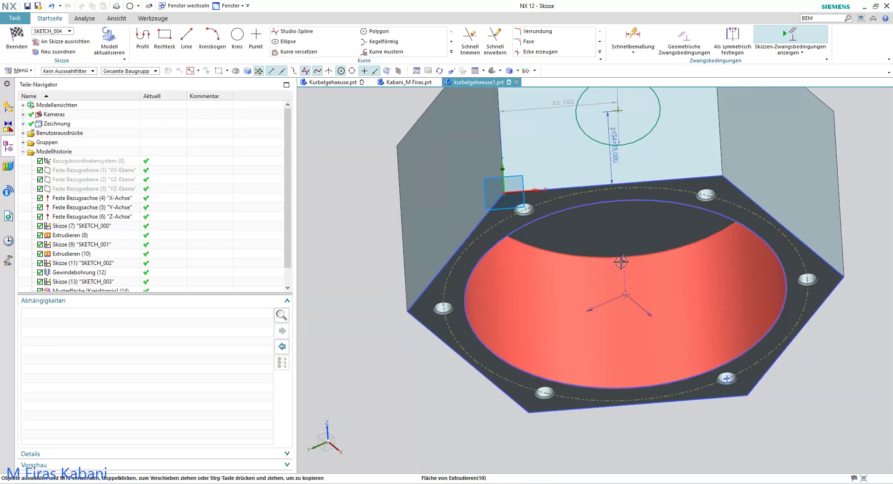
click(624, 260)
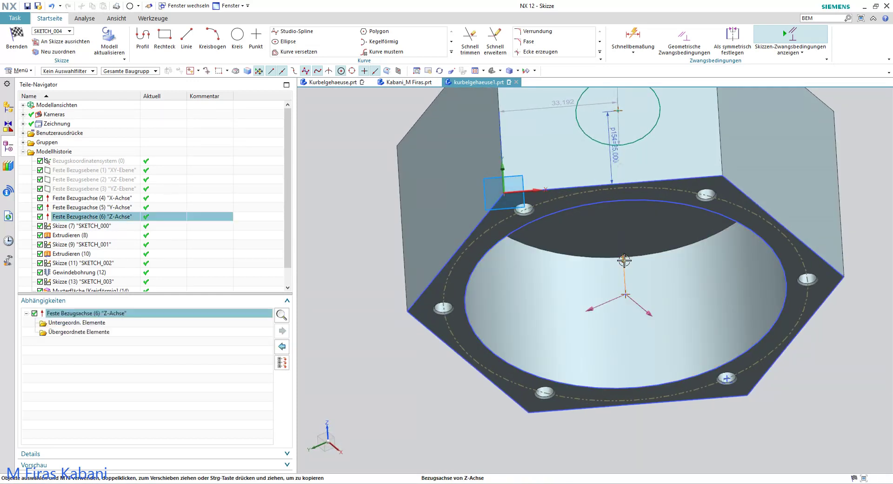
click(617, 112)
click(635, 100)
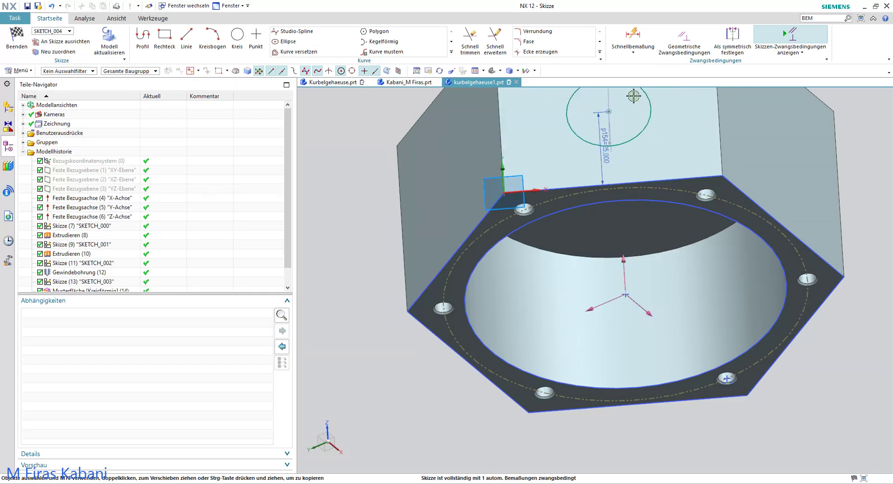
scroll(678, 174, down, 3)
middle_drag(678, 174, 679, 176)
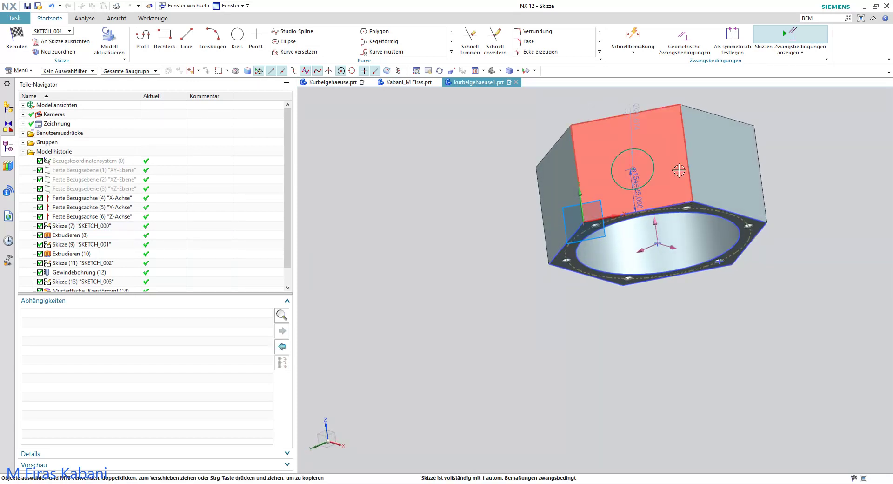
scroll(671, 165, up, 2)
middle_drag(675, 147, 656, 185)
scroll(660, 175, up, 3)
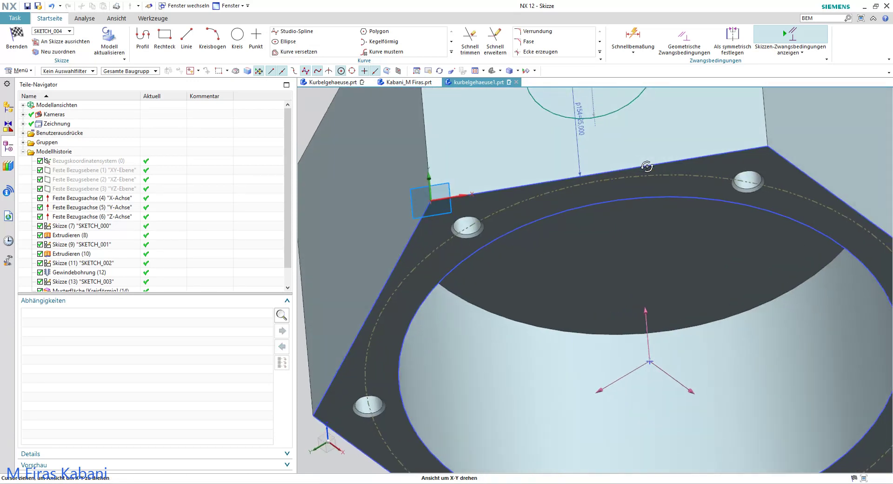
Step: Draw a concentric 46 mm circle and convert it to a reference curve
click(238, 38)
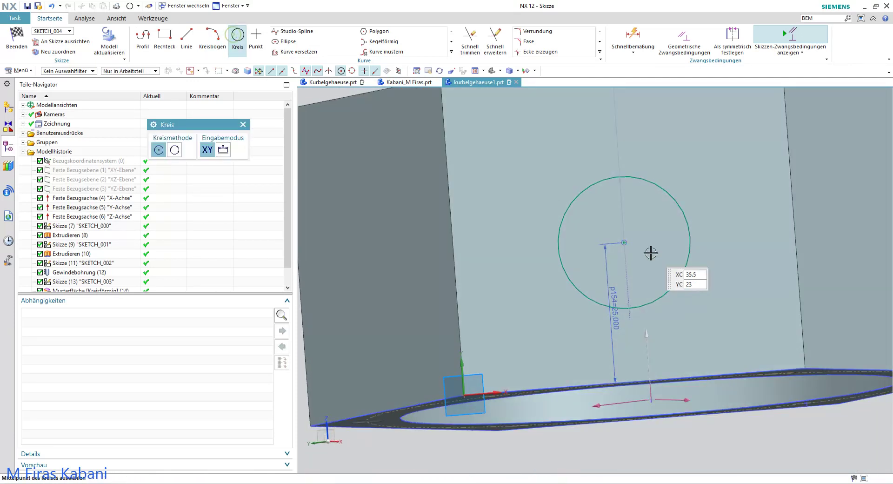
click(624, 243)
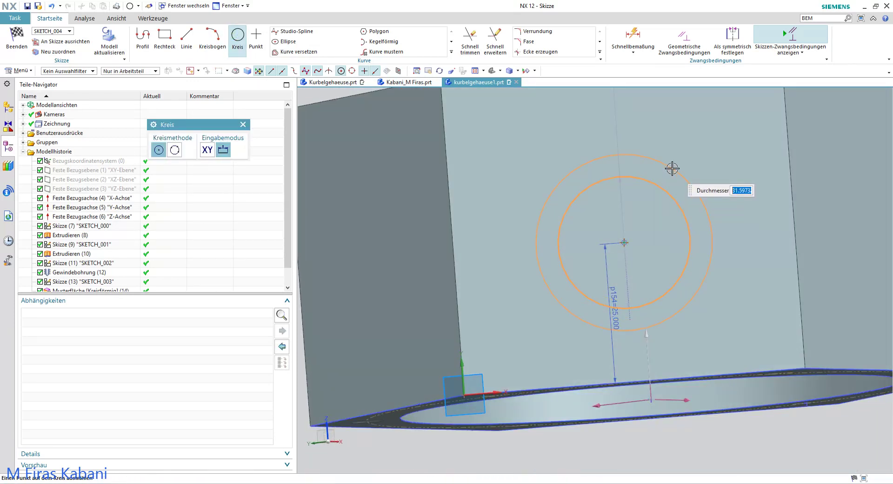
key(Return)
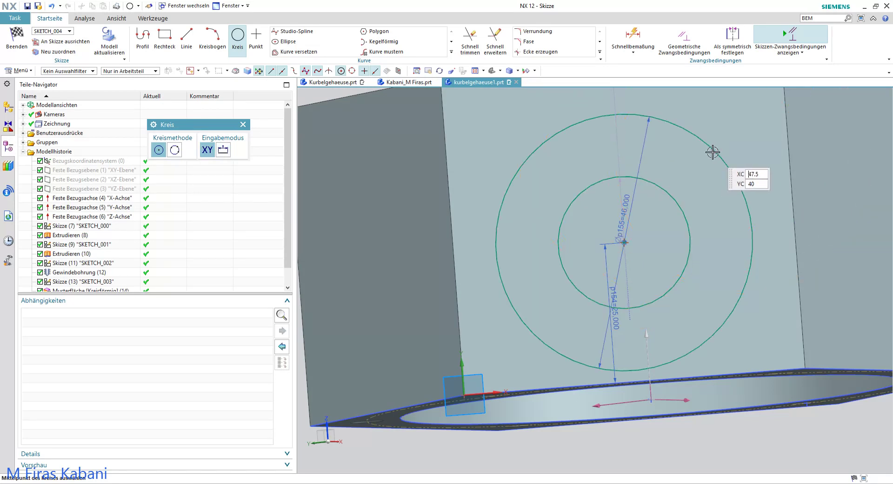
key(Escape)
click(711, 147)
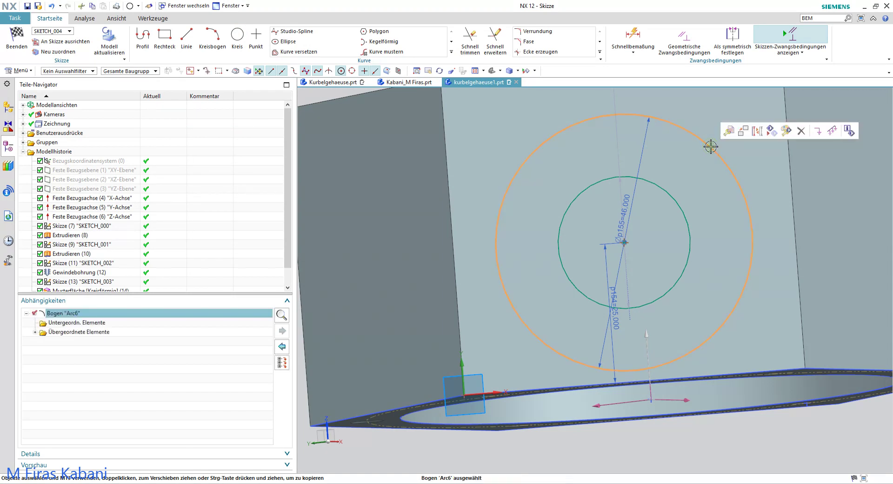
right_click(711, 147)
click(749, 136)
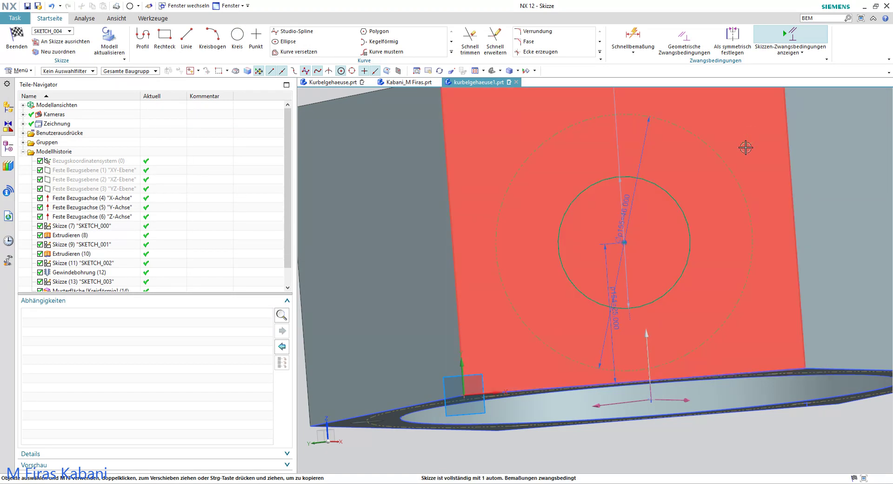
Step: Align the view square to the sketch plane and finish the sketch
scroll(745, 148, up, 2)
right_click(330, 164)
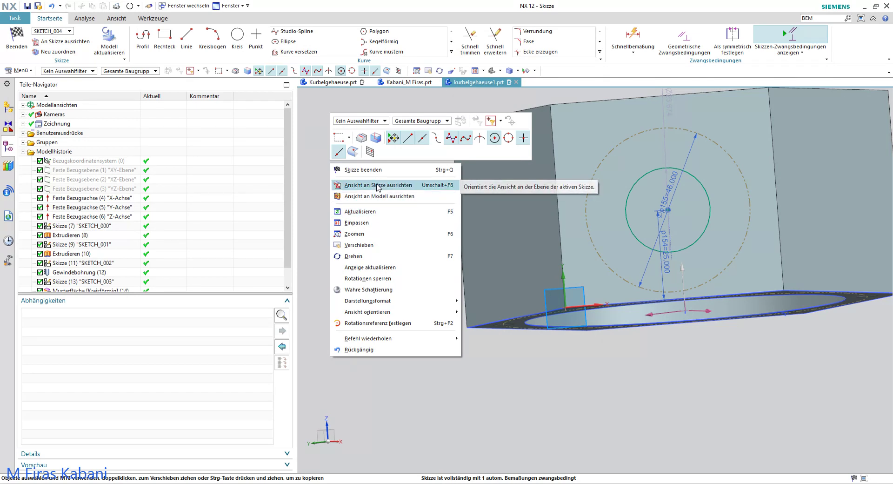
click(378, 185)
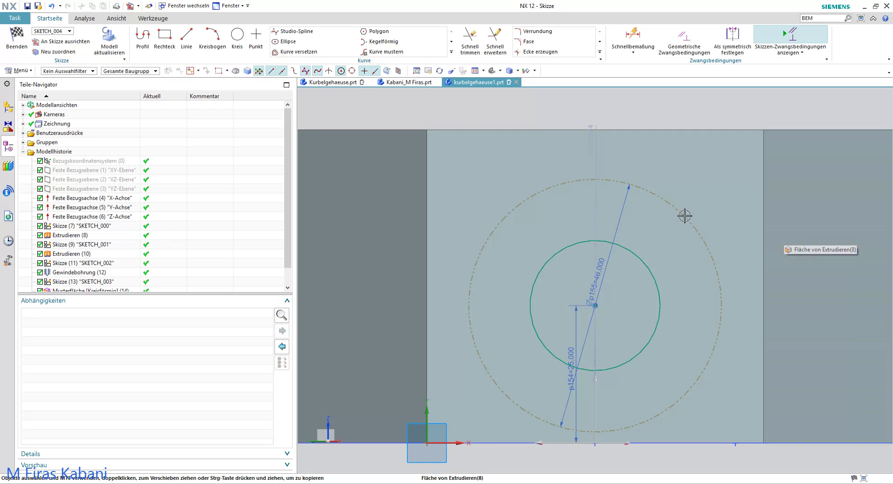
click(15, 42)
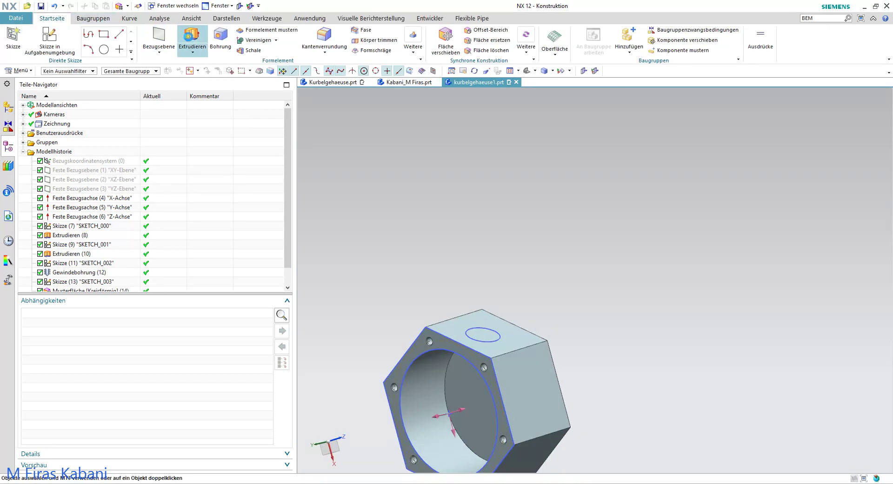
Step: Extrude SKETCH_004's side-face circle reversed into the block, 45 mm deep, as a Subtract cut
click(191, 38)
click(486, 341)
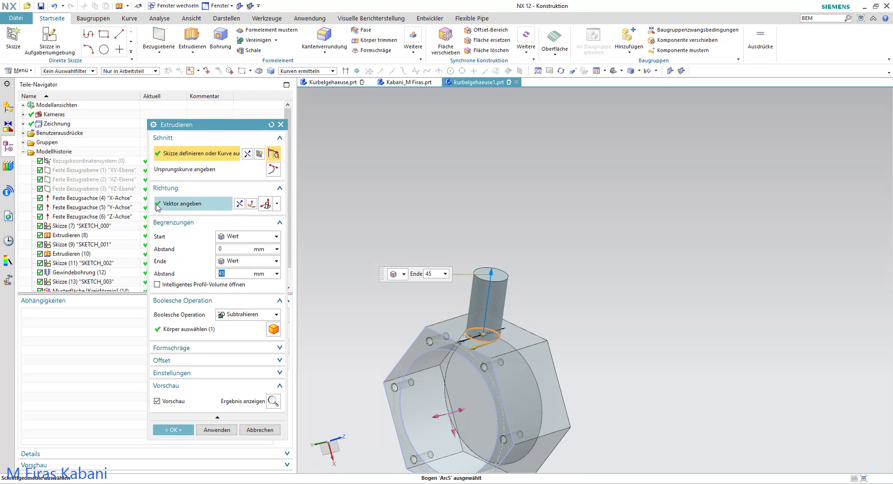
click(239, 203)
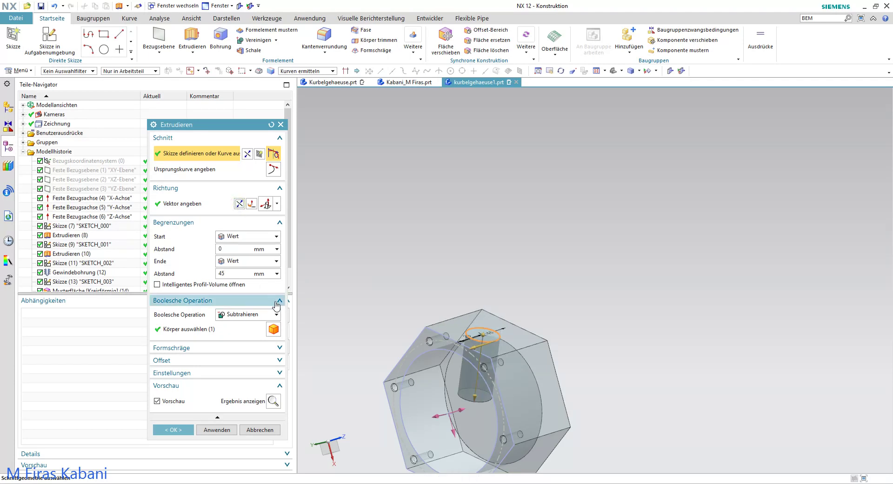
click(249, 315)
click(246, 341)
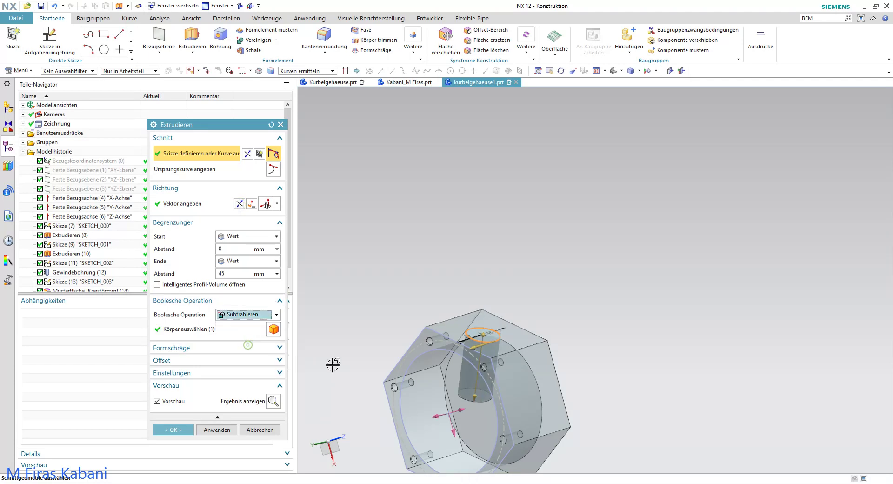
click(173, 430)
mouse_move(364, 402)
middle_down()
mouse_move(388, 354)
mouse_move(435, 413)
mouse_move(492, 336)
mouse_move(421, 401)
mouse_move(370, 322)
middle_up()
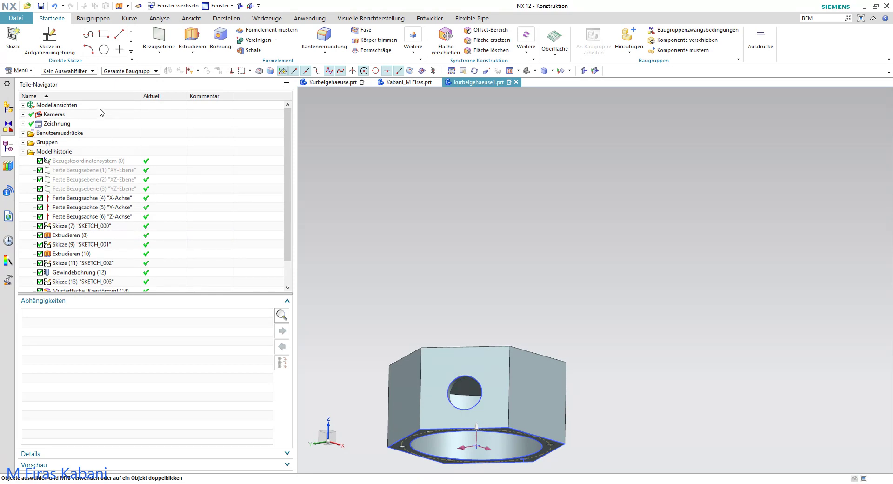
Step: Enable Reference Curves in SKETCH_004's settings so the dashed Ø46 mm circle shows
scroll(109, 271, down, 1)
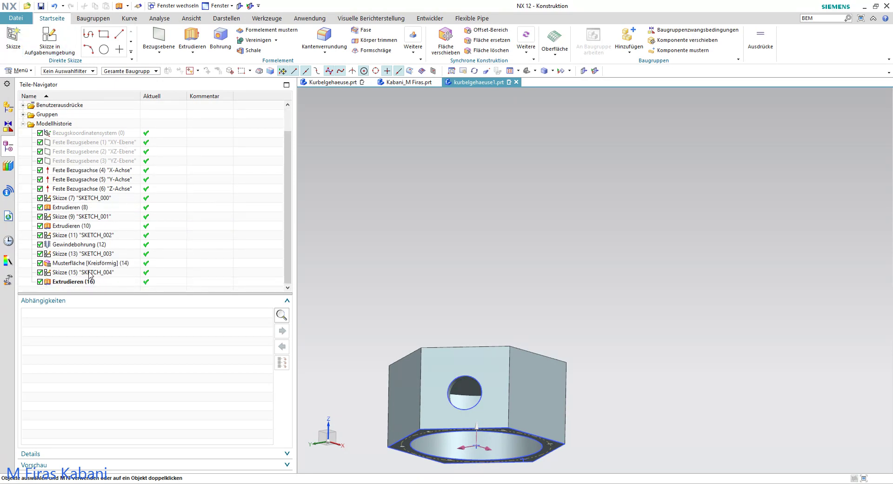
click(89, 274)
right_click(90, 274)
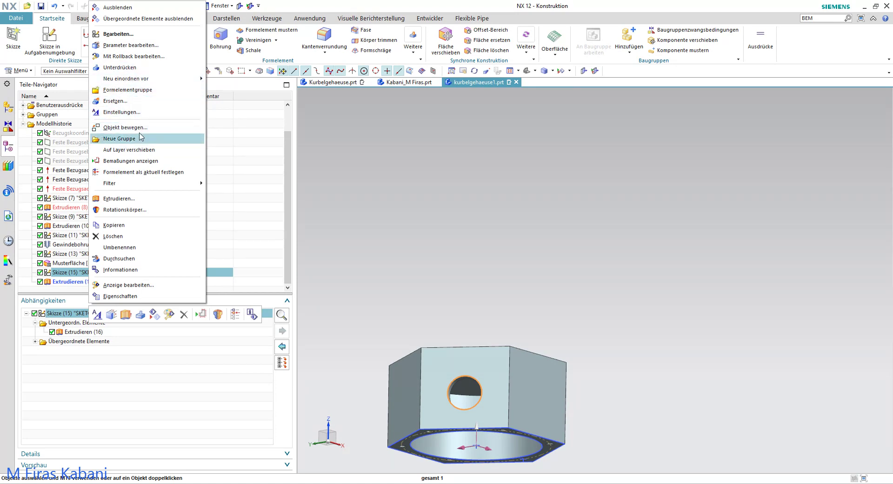
click(140, 112)
click(157, 246)
click(173, 342)
scroll(465, 381, up, 3)
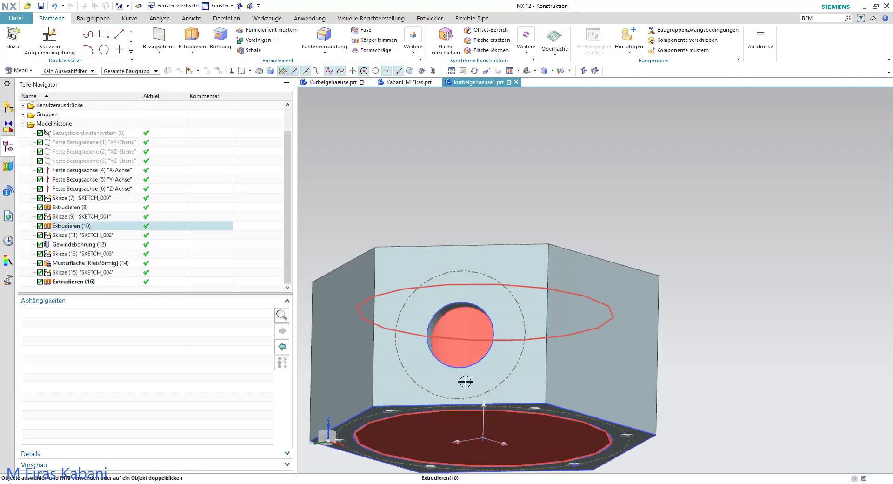
scroll(573, 297, down, 2)
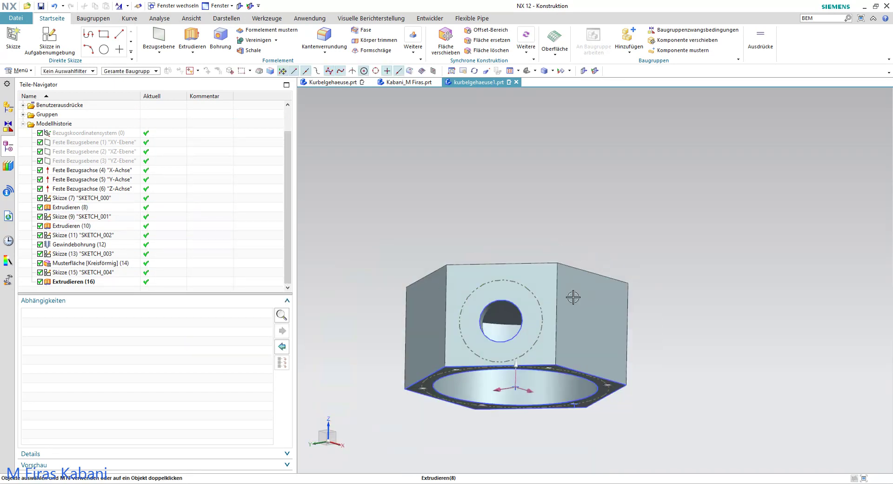
Step: Create a new sketch placed on the housing's front face
click(49, 38)
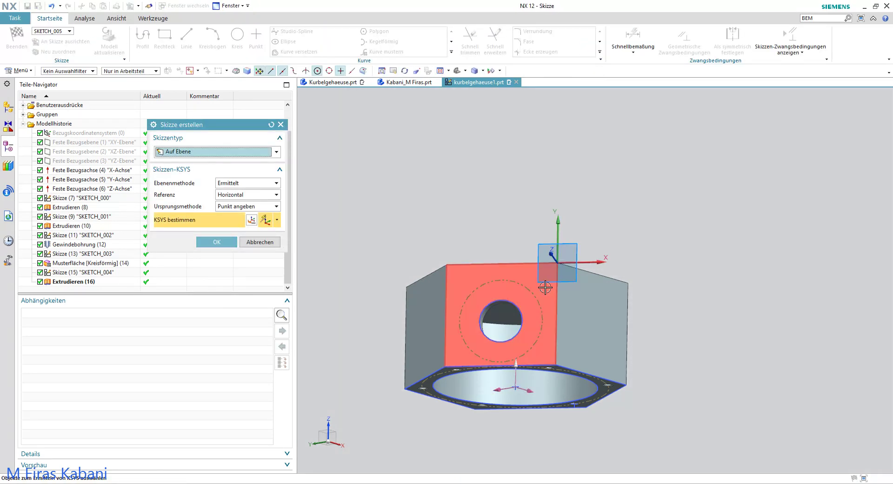
click(547, 288)
click(225, 241)
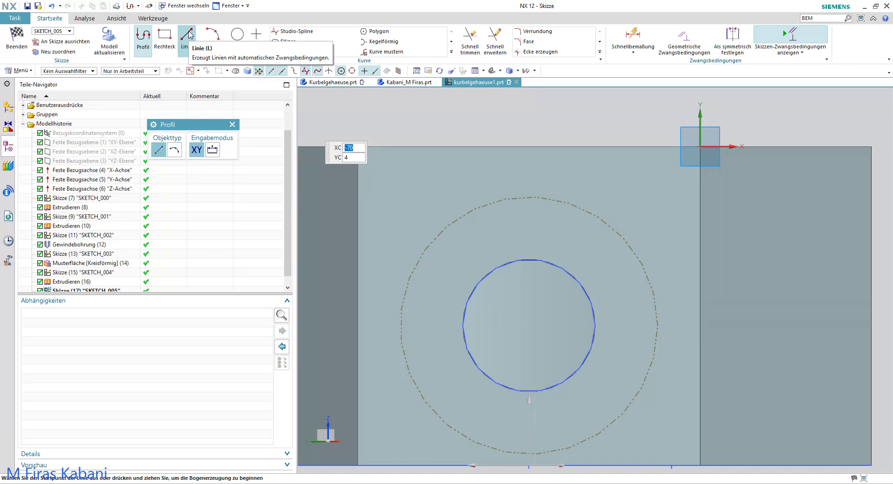
Step: Draw a line from the circle centre up-right past the dashed reference circle
click(187, 37)
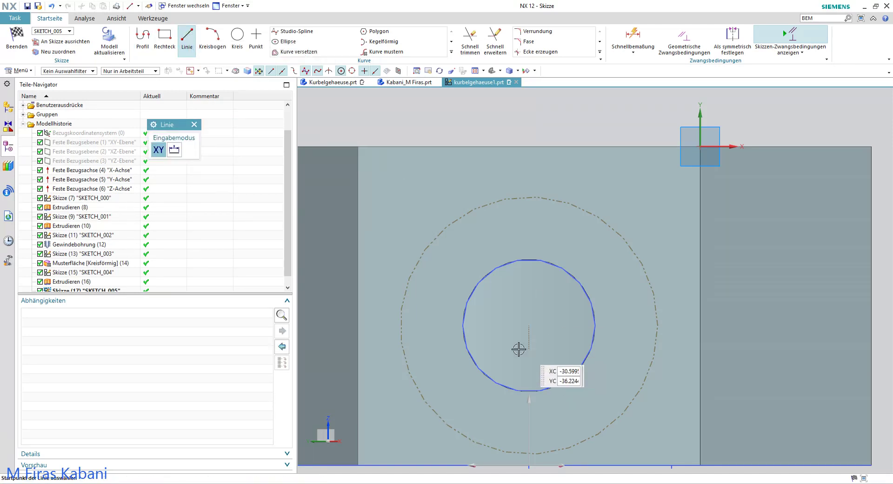
click(529, 325)
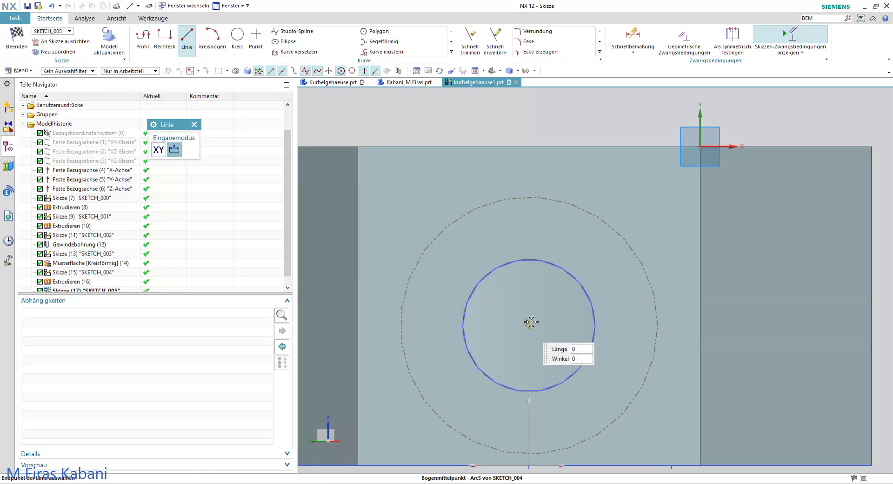
scroll(546, 330, down, 2)
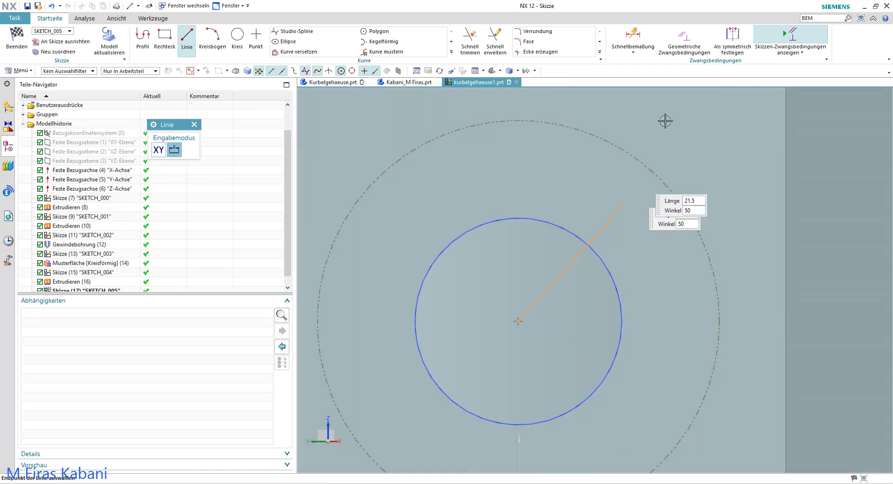
scroll(670, 128, up, 2)
scroll(677, 129, up, 2)
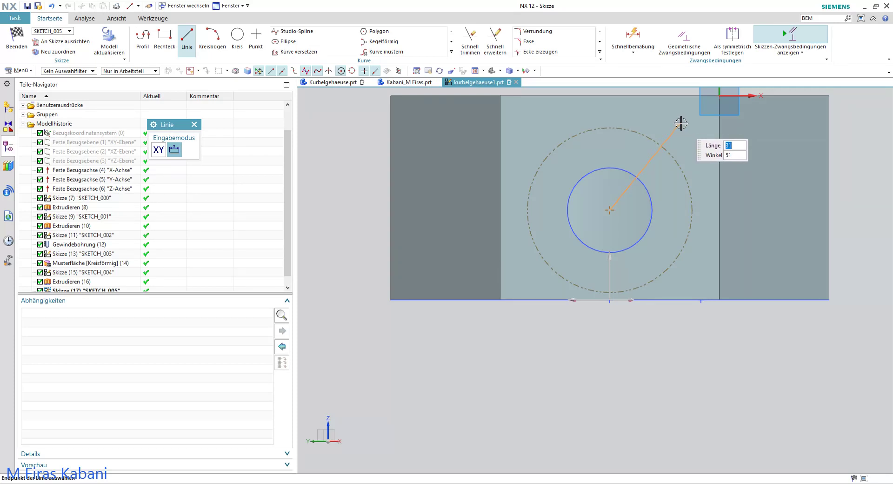
click(680, 123)
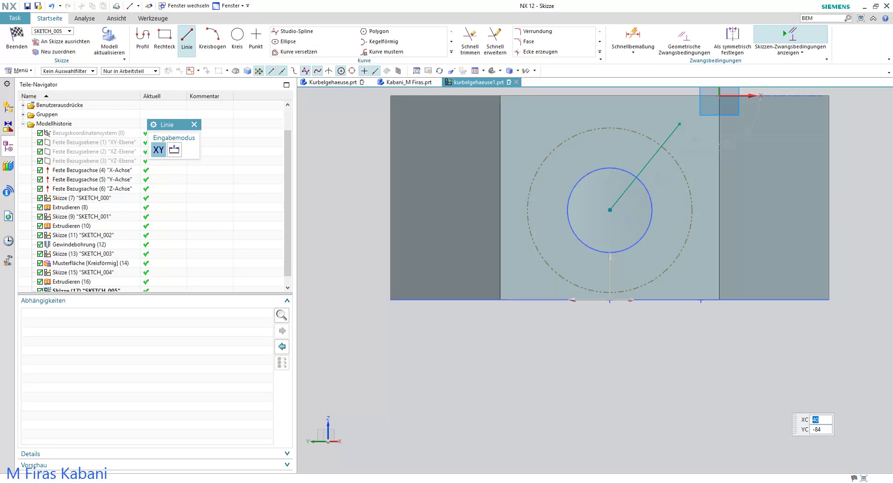
scroll(636, 143, down, 1)
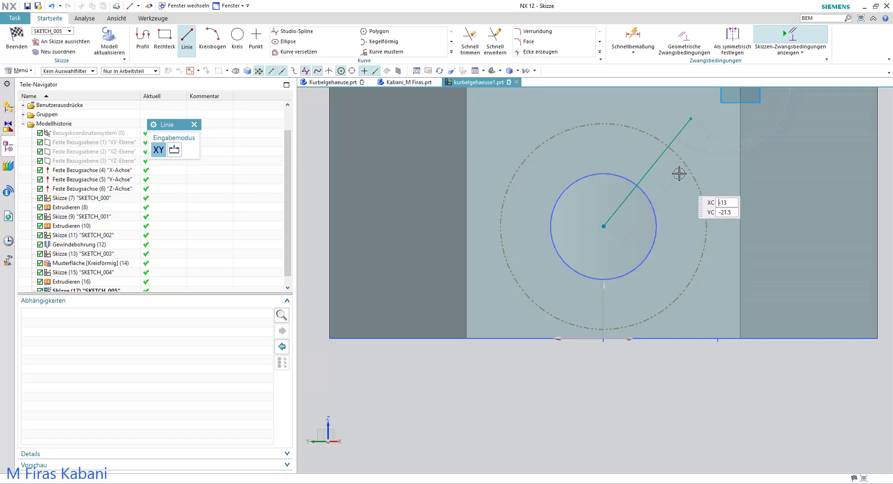
scroll(644, 165, down, 1)
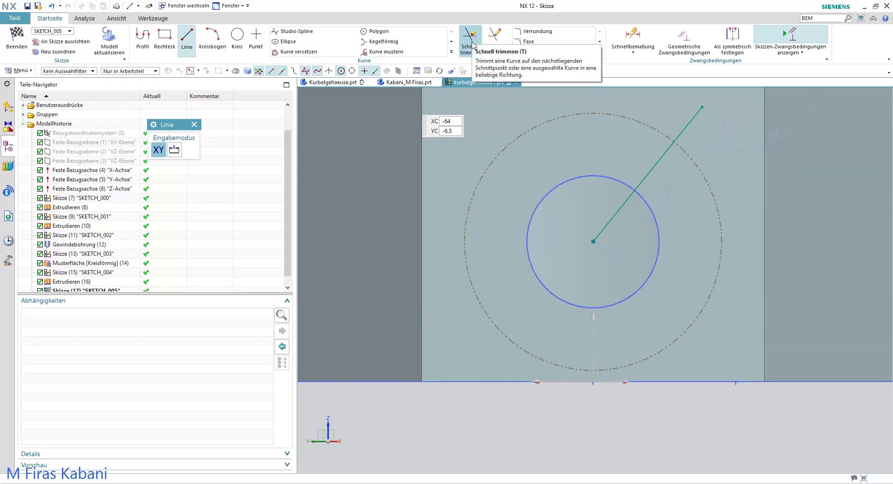
Step: Start a dimension between the line's start point and the dashed circle, then cancel it
click(472, 39)
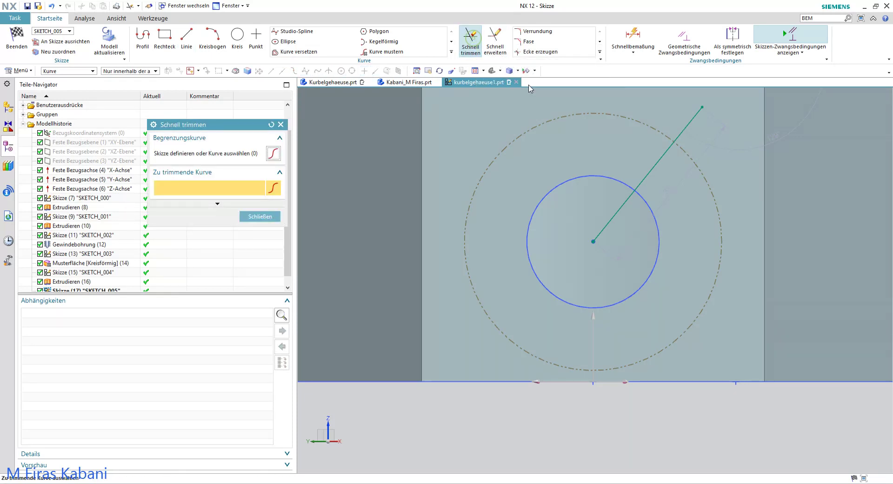
click(632, 36)
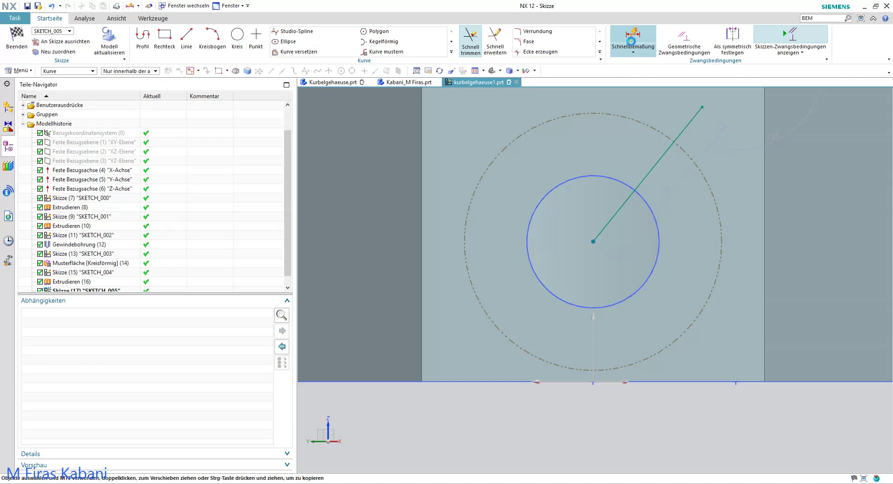
click(593, 241)
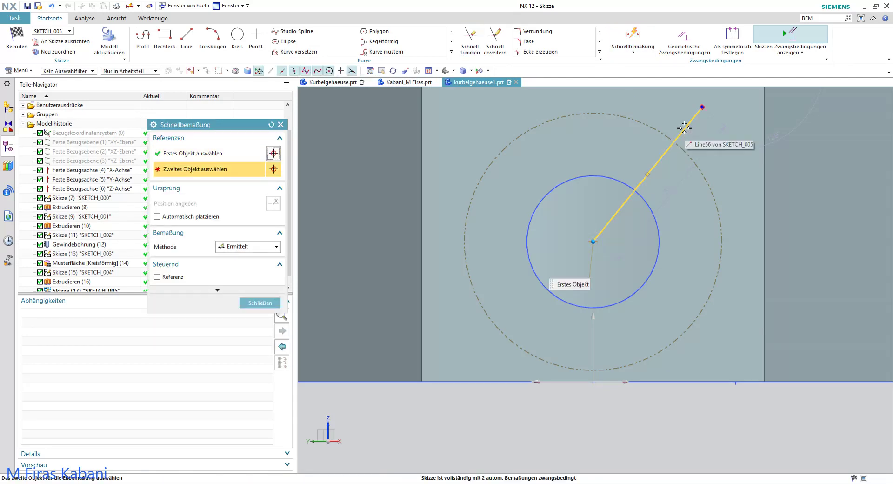
click(675, 141)
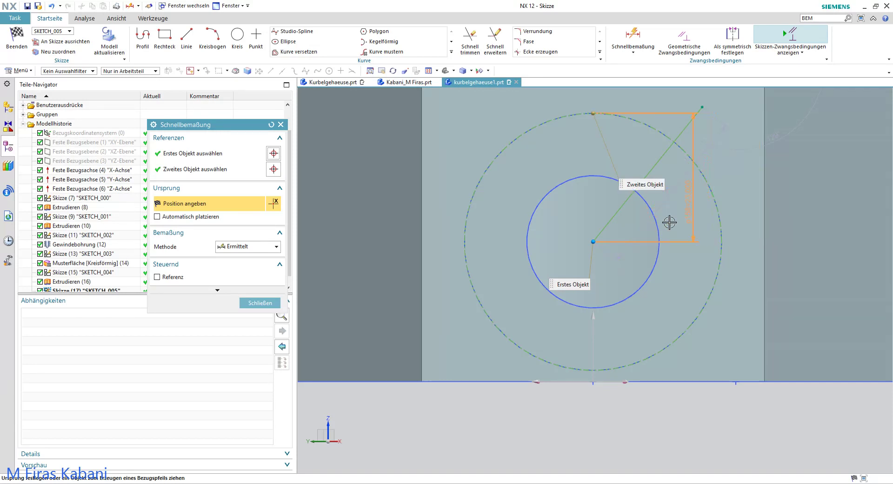
key(Escape)
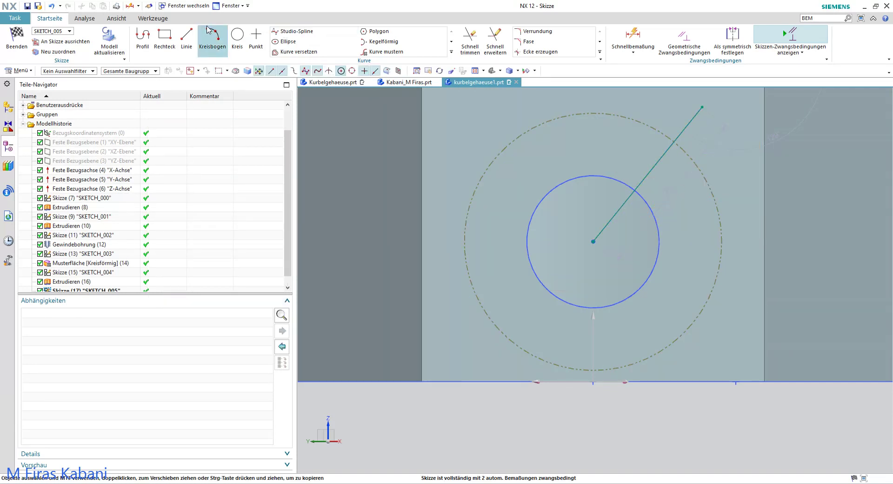
click(185, 37)
Step: Draw a short horizontal line to the right from the circle centre
click(593, 241)
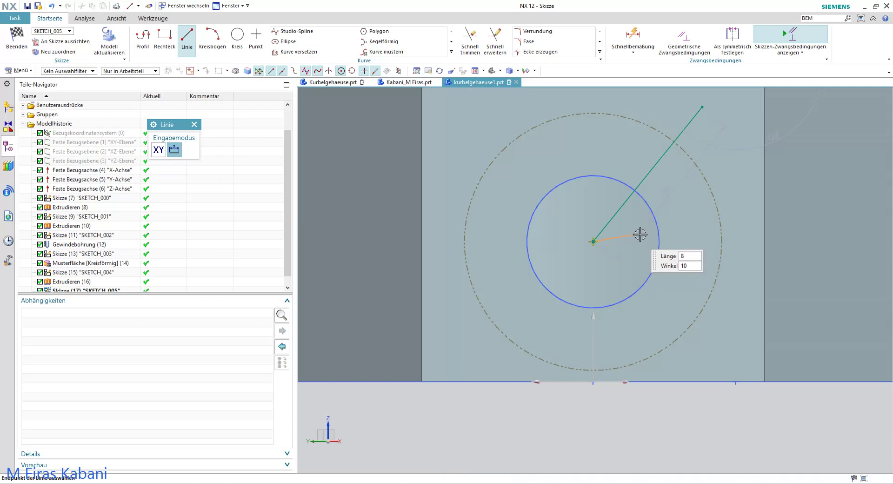
click(685, 241)
key(Escape)
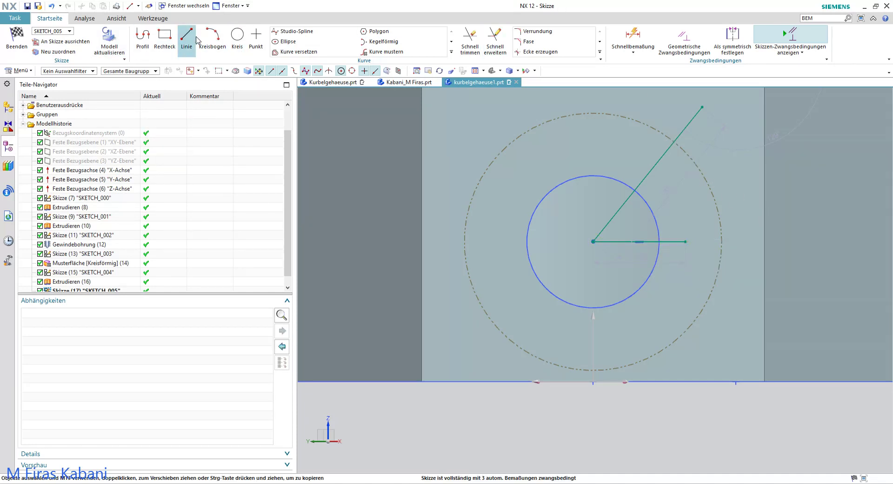
Step: Add an angular dimension between the slanted and horizontal lines set to 45°
click(641, 56)
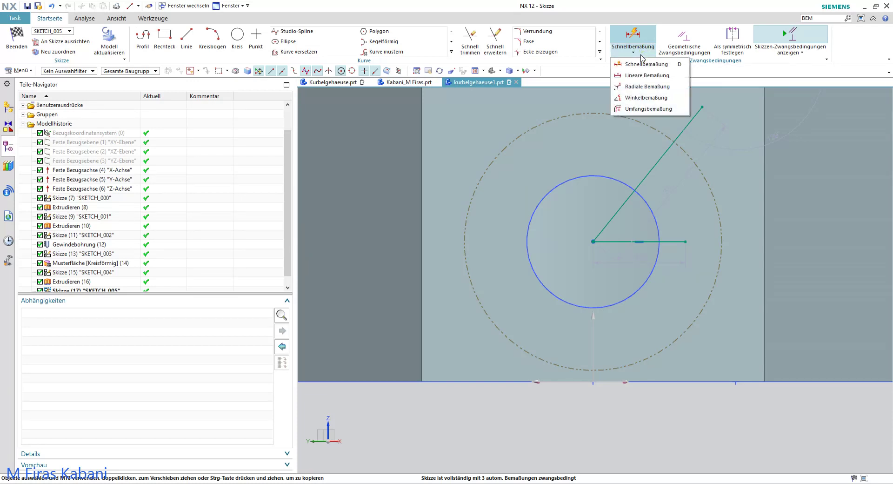
click(645, 97)
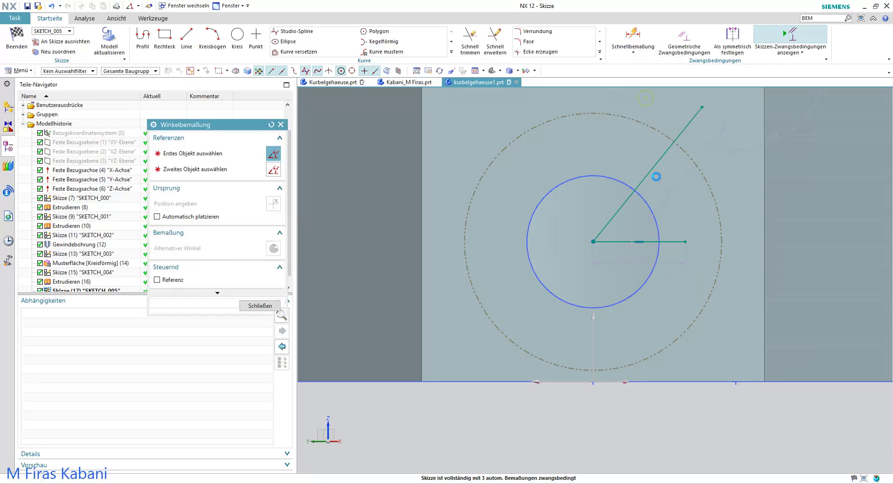
click(651, 172)
click(677, 241)
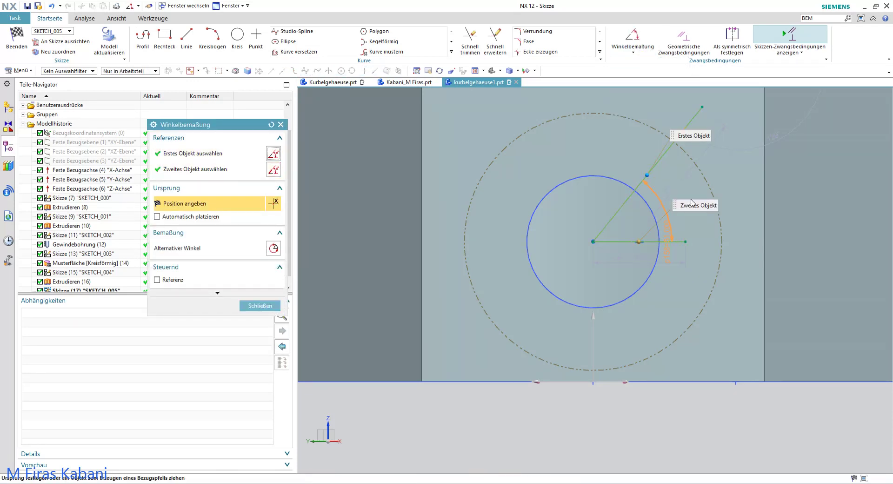
click(781, 172)
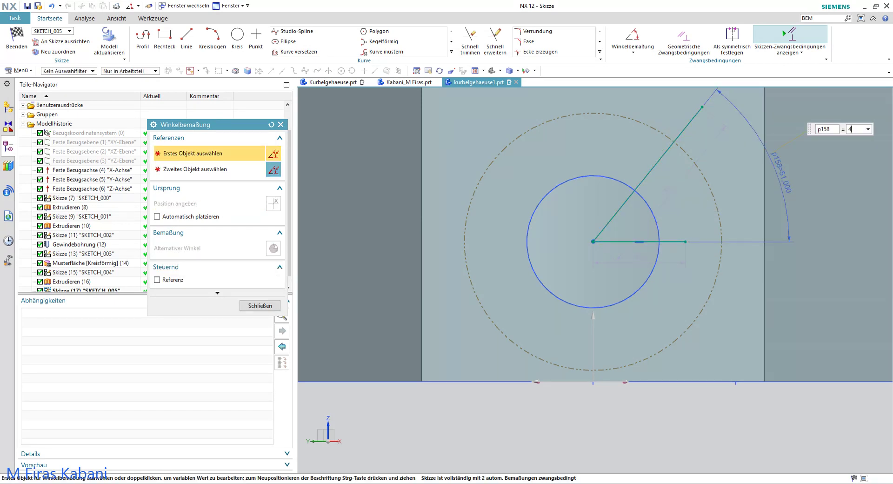
text(5)
key(Return)
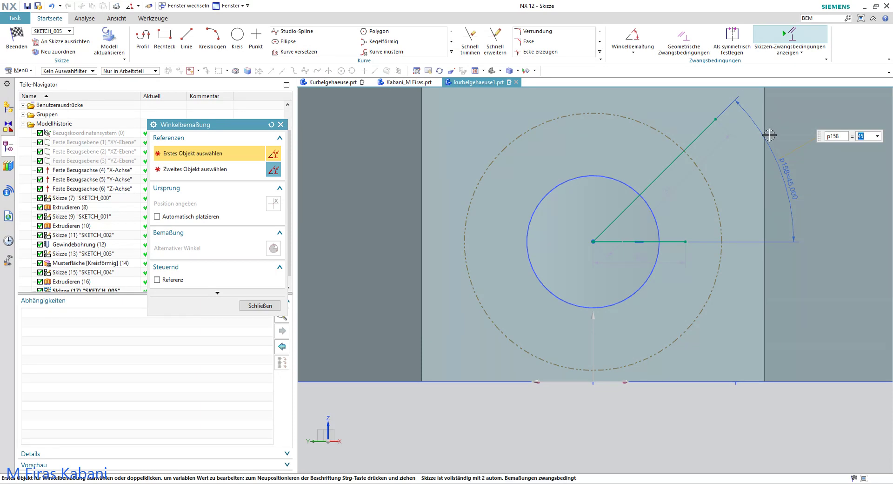
scroll(733, 208, up, 2)
middle_click(689, 205)
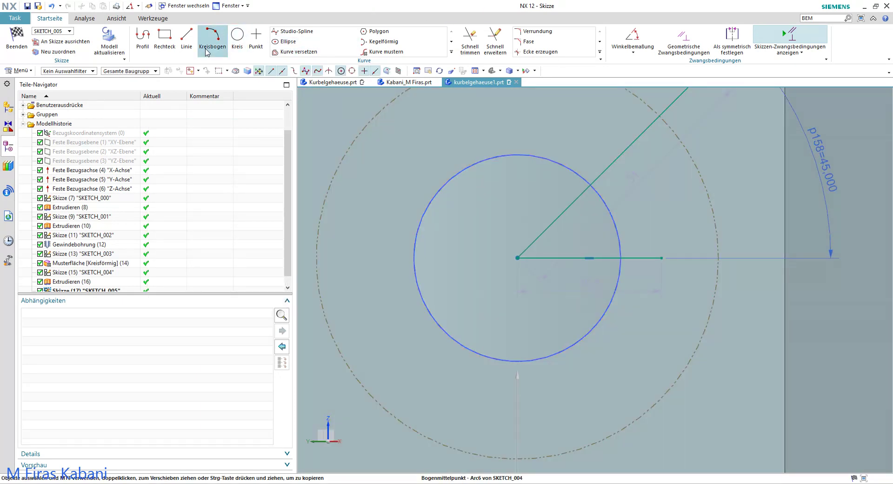
Step: Shift the sketch view down and select the SKETCH_004 circles to check their options
click(256, 40)
scroll(662, 122, up, 3)
scroll(662, 123, down, 2)
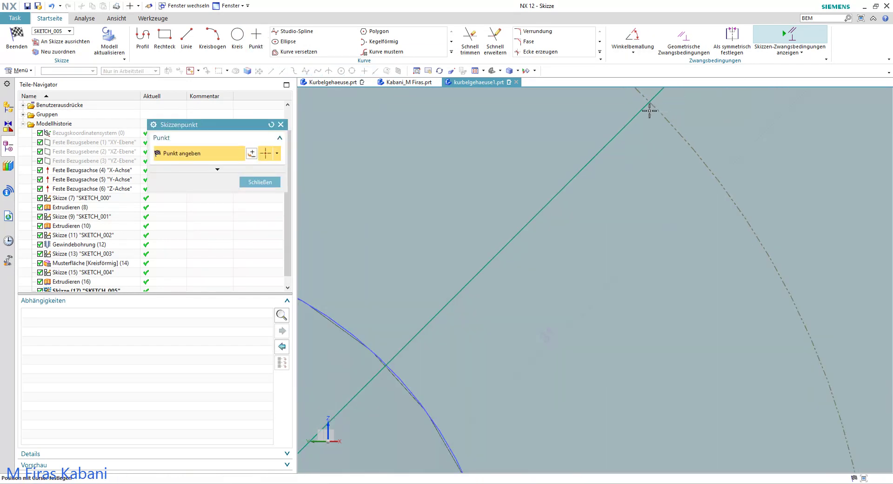
scroll(682, 149, down, 1)
scroll(698, 151, down, 2)
shift+middle_drag(687, 150, 707, 209)
key(Escape)
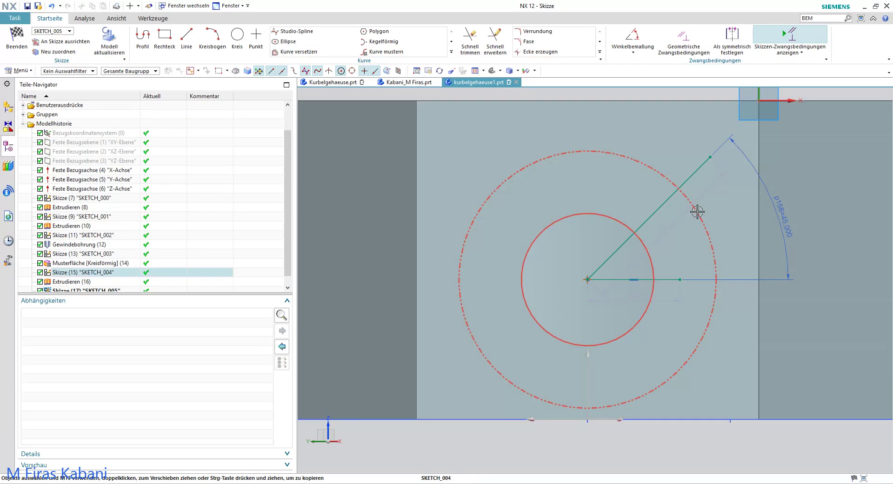
click(697, 211)
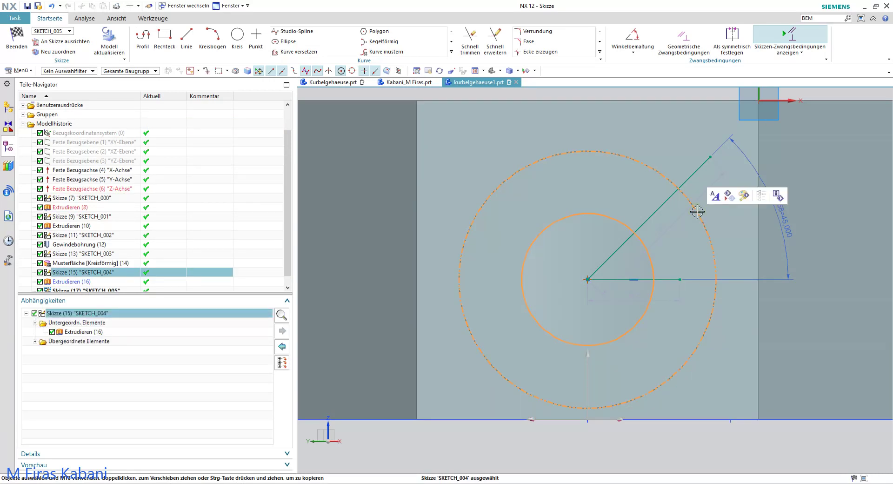
right_click(697, 212)
key(Escape)
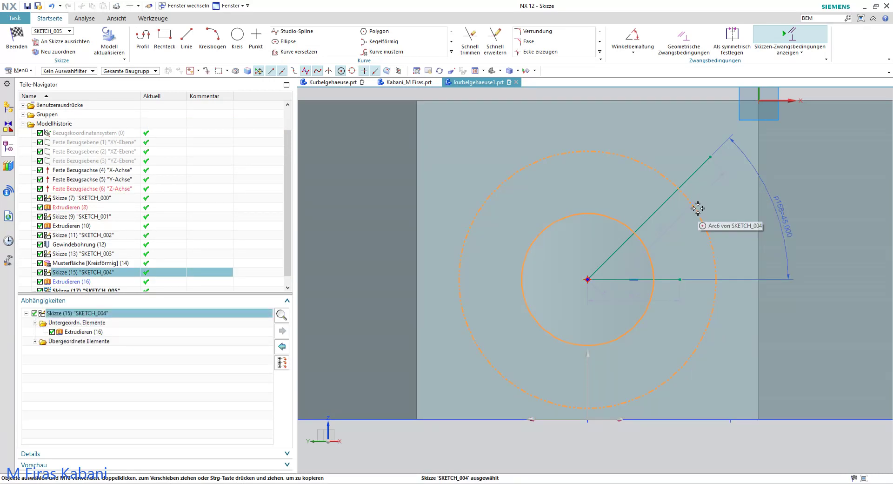
key(Escape)
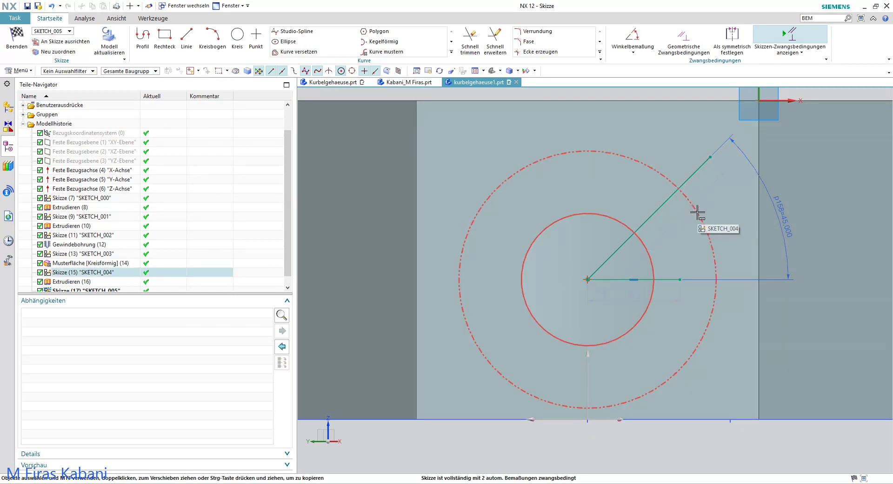
Step: Pick Arc6 of SKETCH_004 from the overlapping objects and check its options
click(697, 213)
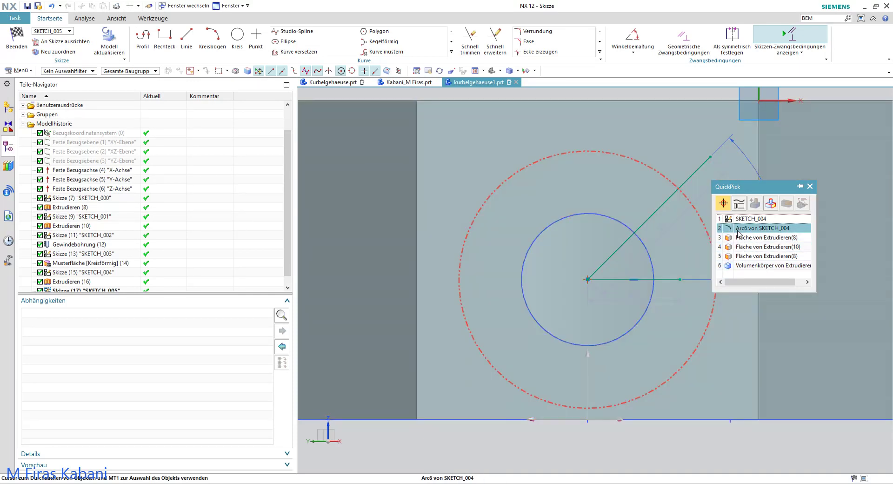
click(739, 230)
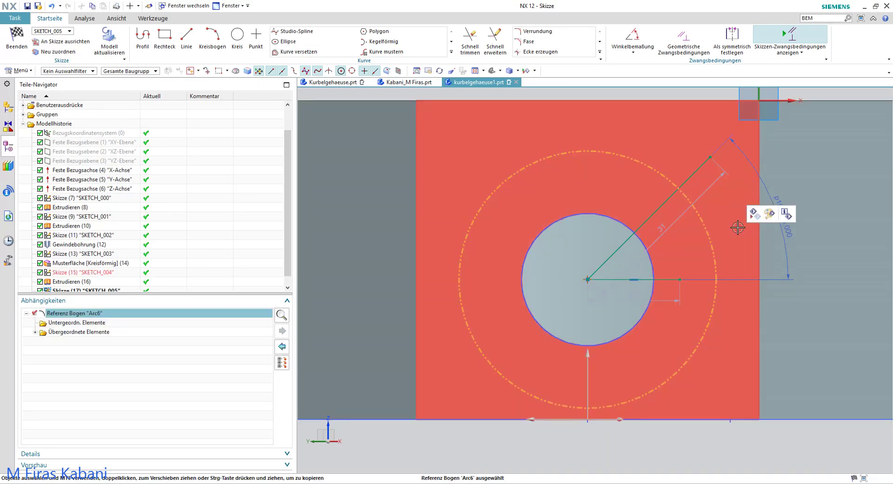
right_click(704, 227)
key(Escape)
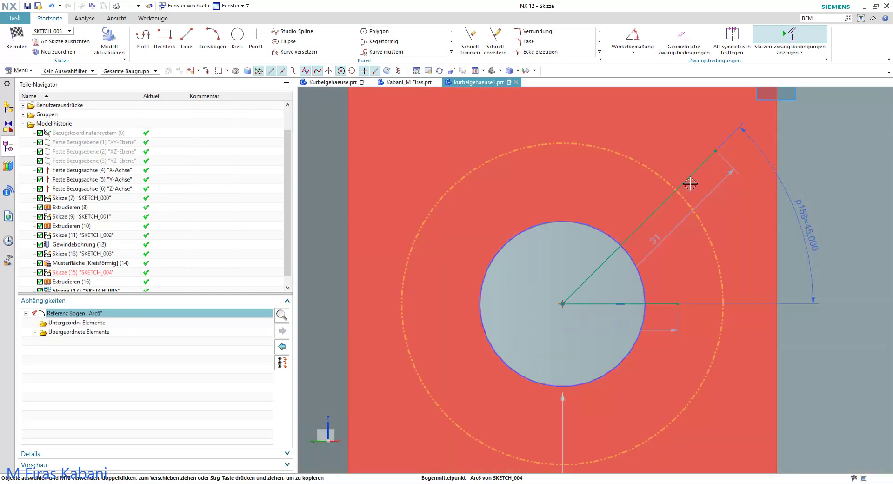
scroll(696, 175, up, 2)
key(Escape)
Step: Place a sketch point where the 45° line crosses the dashed reference circle
click(249, 33)
scroll(692, 201, up, 2)
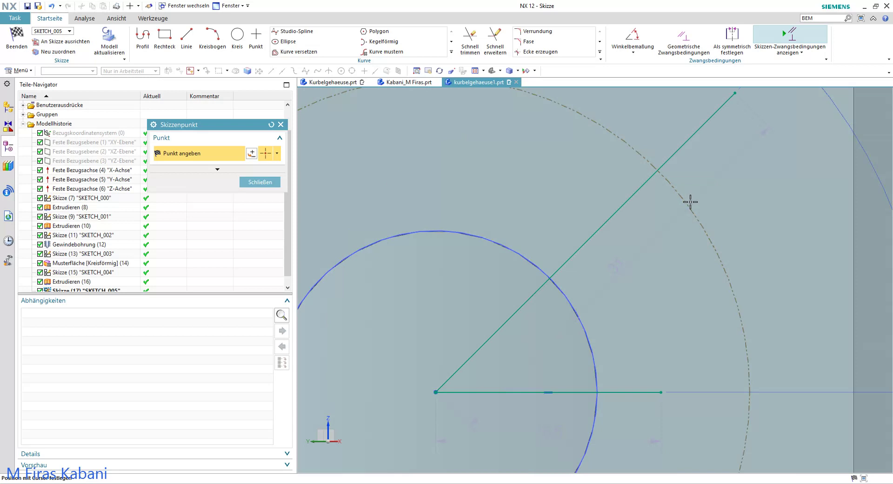
scroll(668, 167, up, 2)
scroll(646, 184, up, 1)
scroll(660, 196, up, 1)
scroll(651, 197, up, 1)
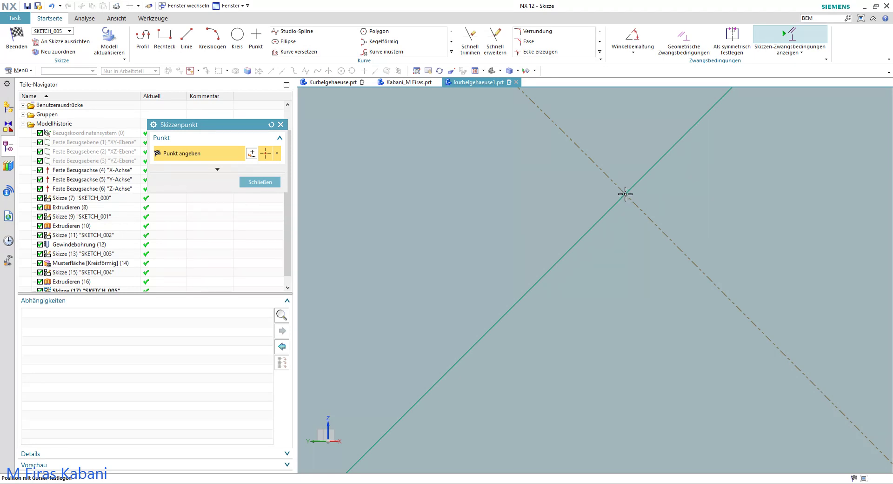
click(625, 194)
scroll(669, 189, down, 1)
middle_click(674, 222)
scroll(683, 223, down, 3)
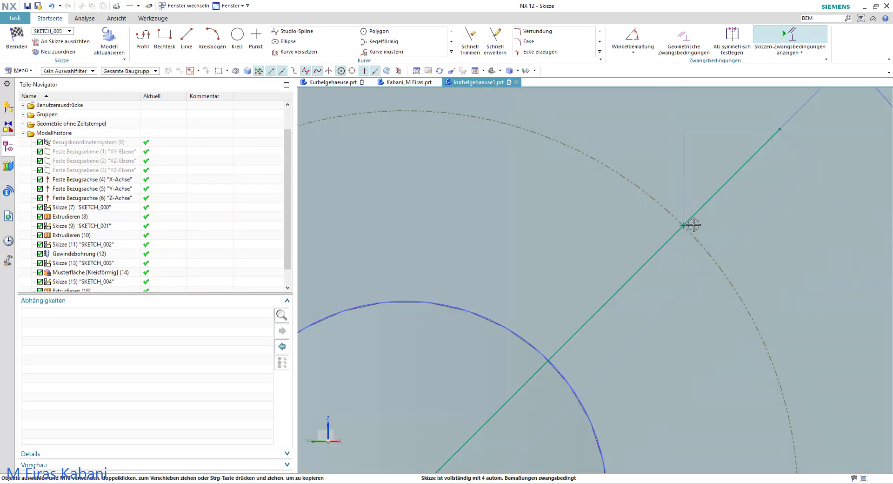
scroll(688, 226, down, 3)
Step: Delete the diagonal line, the 16,5 dimension and the horizontal line, then finish the sketch
click(647, 261)
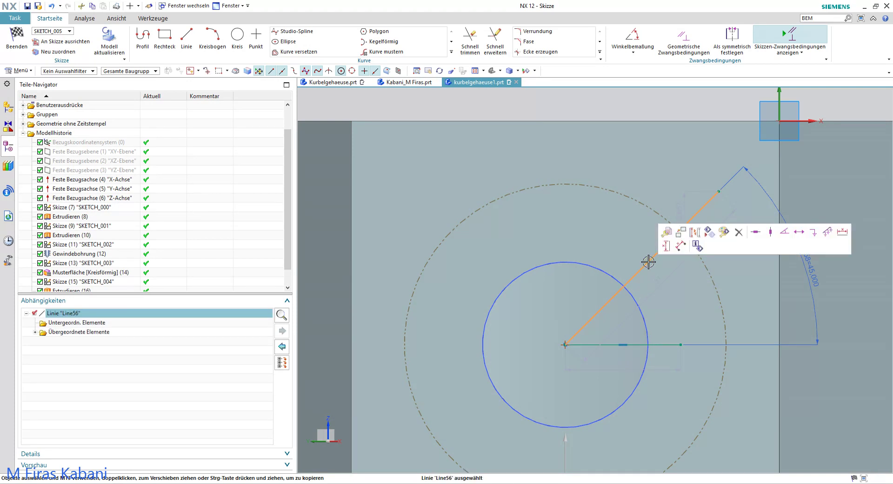
key(Delete)
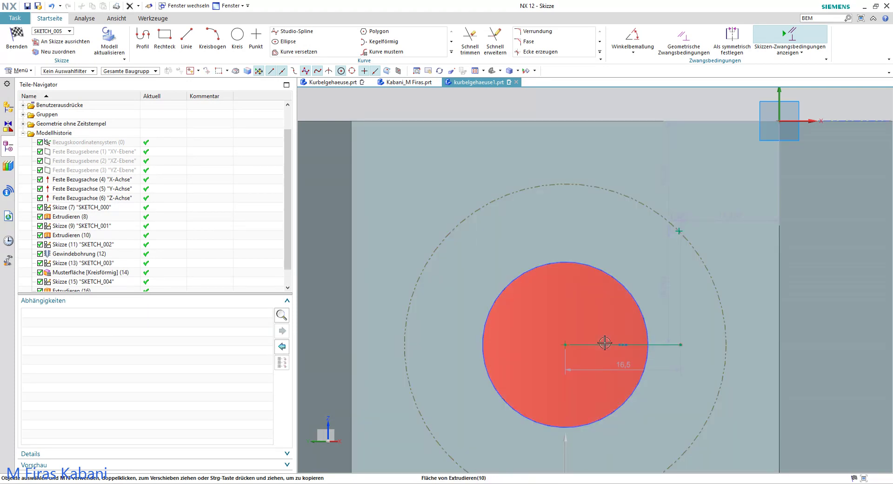
click(606, 356)
key(Delete)
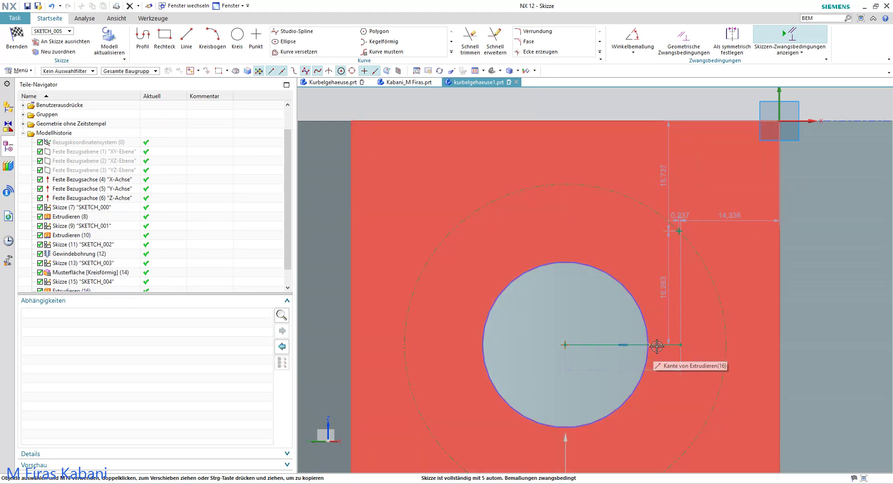
click(662, 345)
key(Delete)
scroll(667, 244, down, 2)
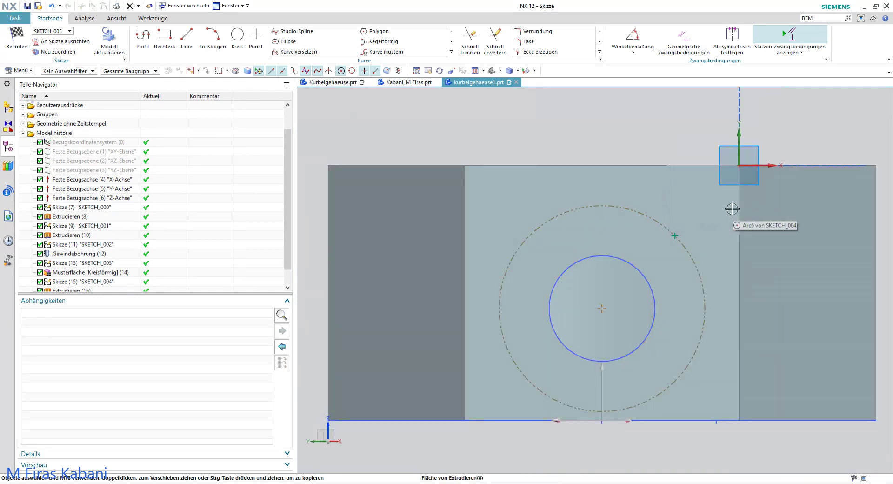
click(12, 38)
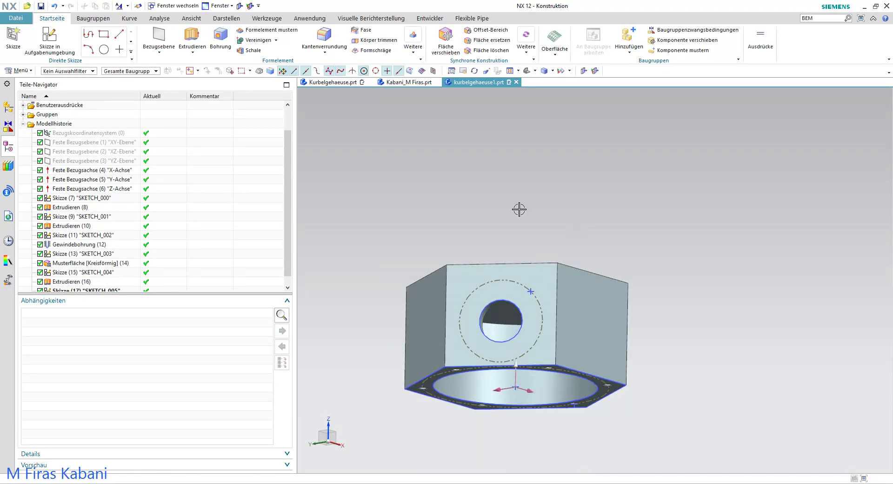
Step: Start a hole placed at SKETCH_005's side-face point
click(221, 39)
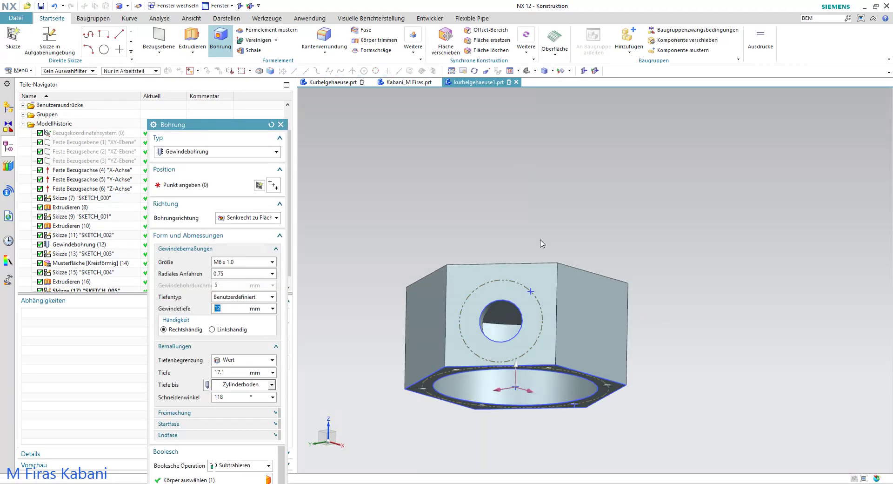
click(532, 291)
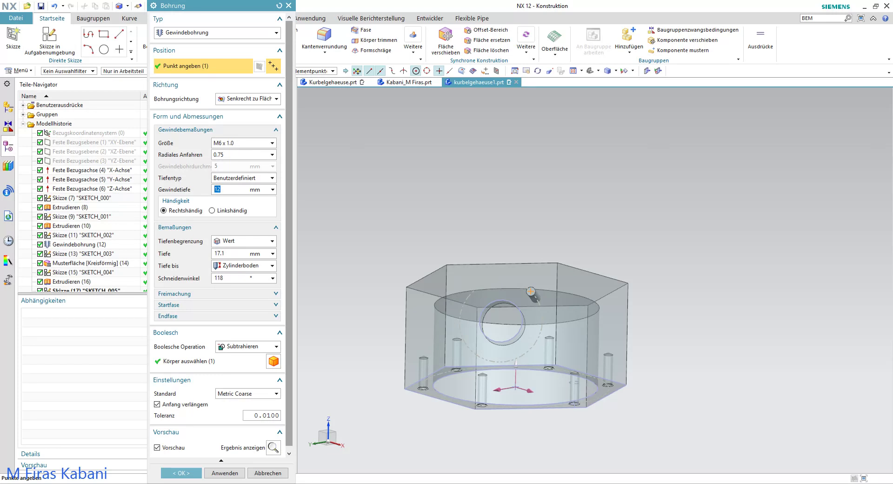
shift+middle_drag(450, 281, 390, 288)
middle_drag(447, 313, 414, 200)
scroll(578, 279, up, 2)
scroll(578, 279, up, 3)
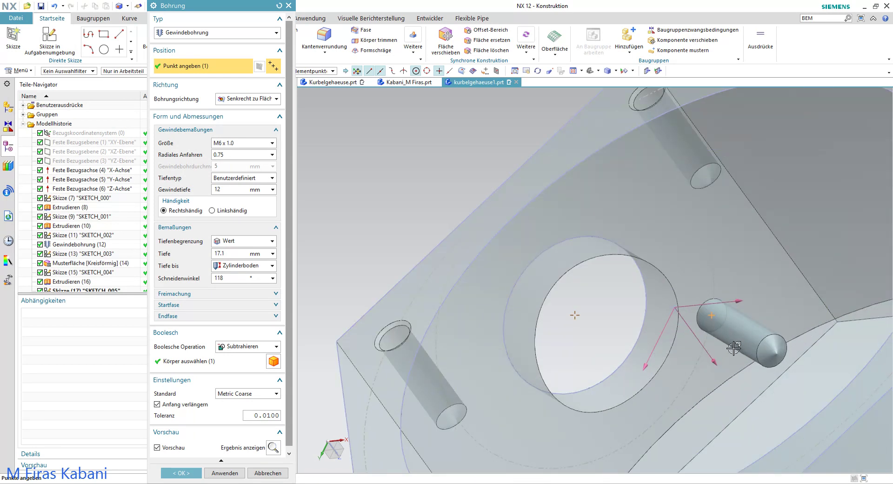
middle_drag(734, 347, 621, 324)
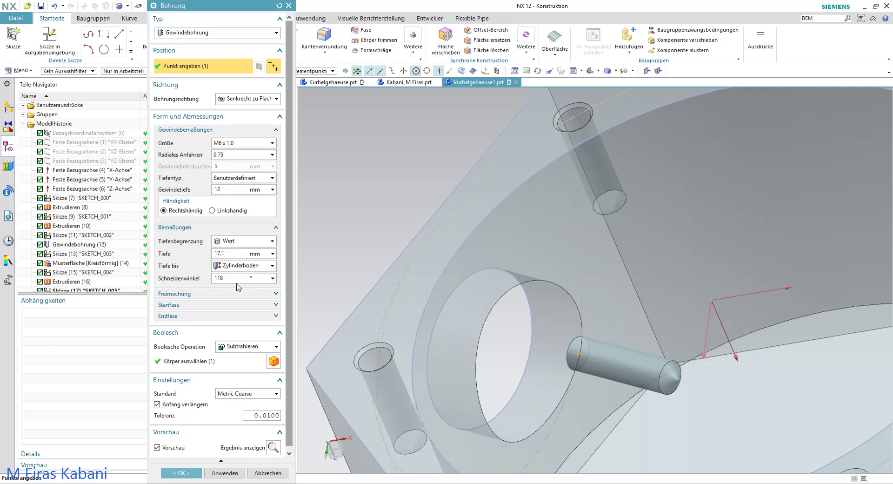
Step: Set the hole depth limit to Until Selected, ending at the large bore face
click(270, 259)
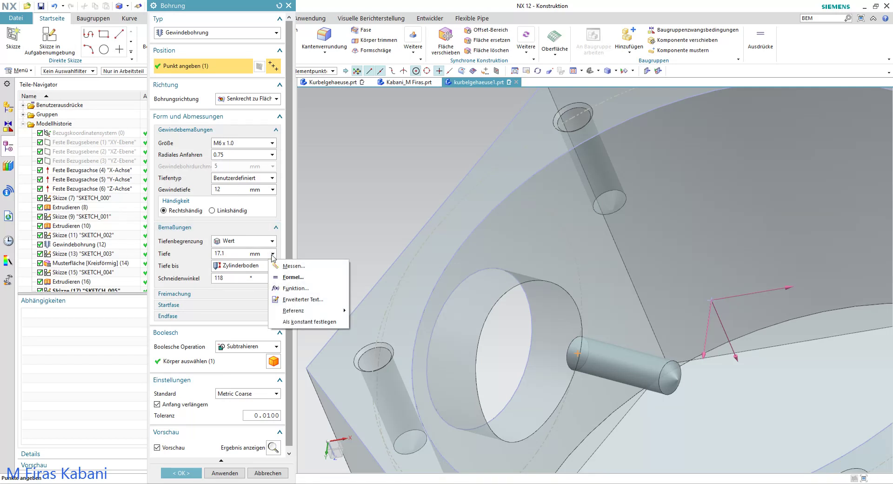
click(263, 242)
click(263, 262)
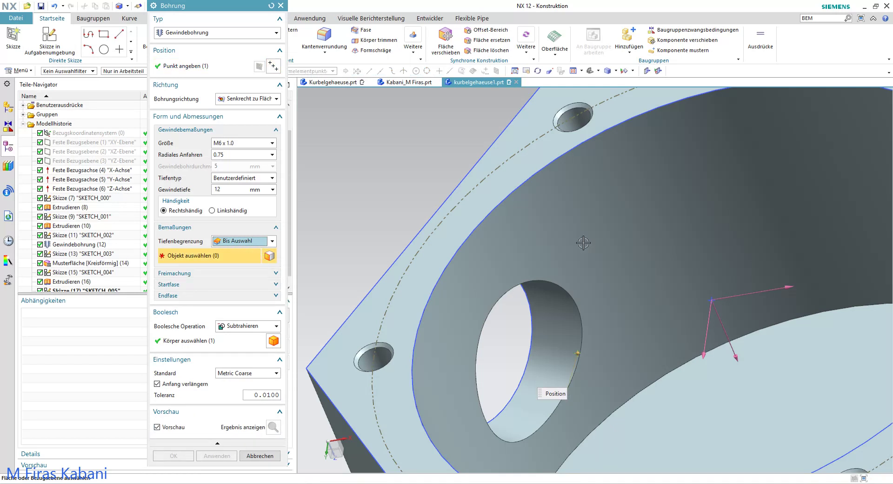
click(584, 236)
middle_drag(584, 237, 627, 309)
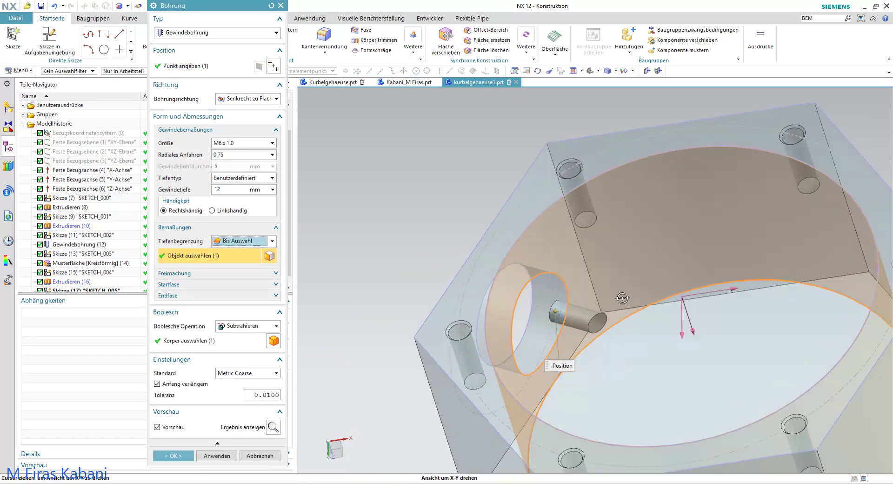
Step: Try the full-length thread option, then settle on a custom 12 mm thread depth
click(273, 179)
click(272, 178)
click(273, 178)
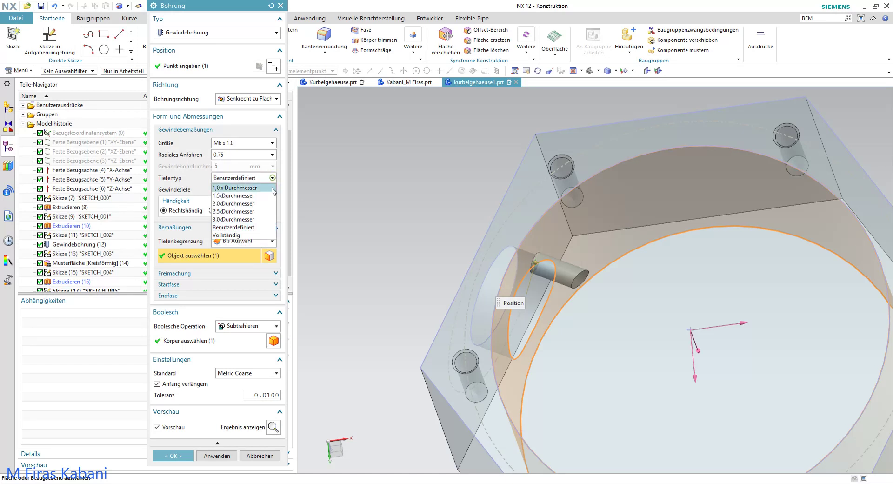
click(246, 235)
click(273, 178)
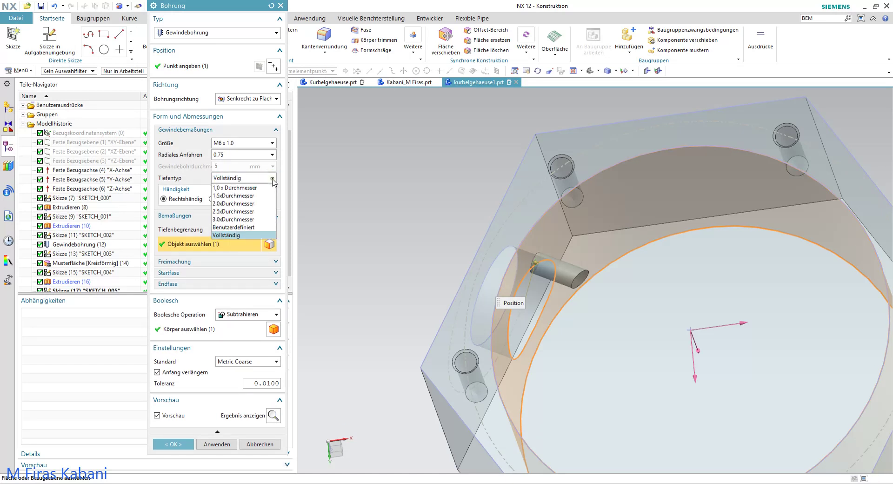
click(259, 228)
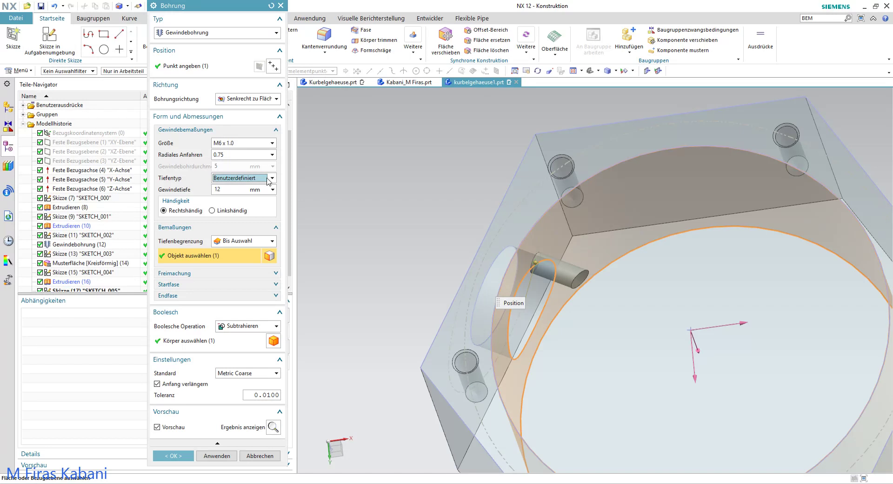
click(273, 178)
click(247, 234)
mouse_move(626, 290)
middle_down()
mouse_move(566, 265)
mouse_move(568, 273)
mouse_move(402, 239)
middle_up()
click(272, 179)
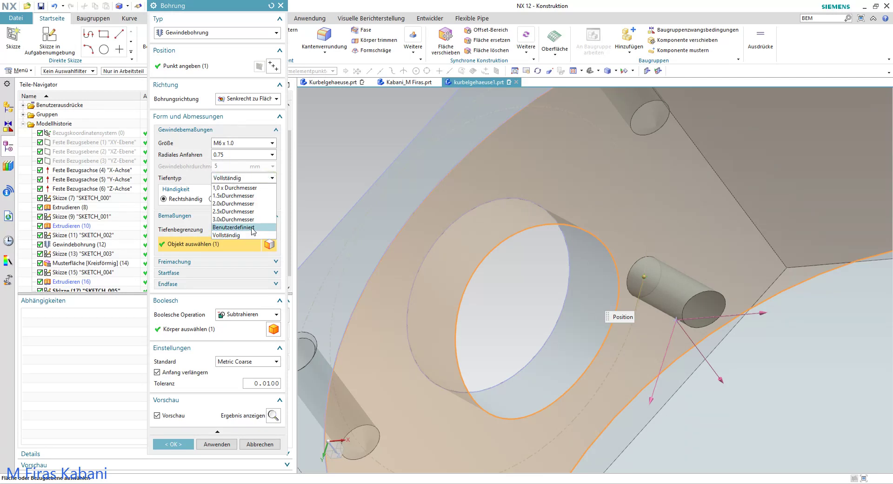
click(253, 228)
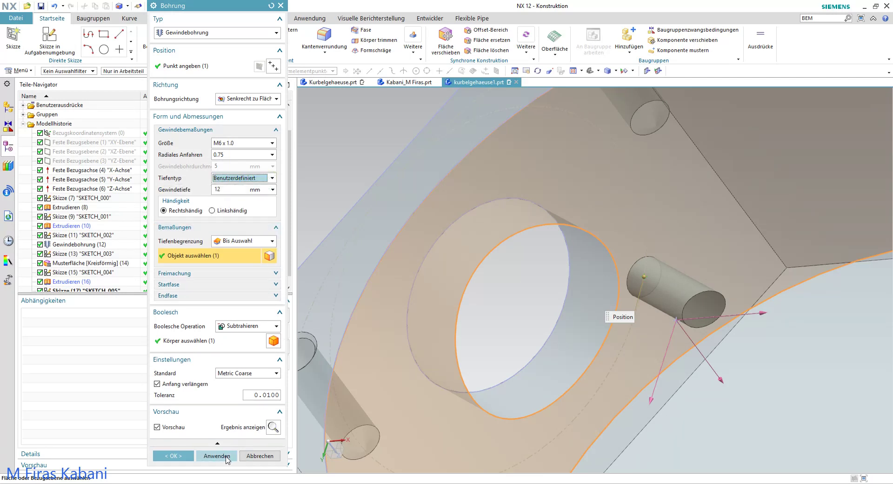
Step: Apply the M6×1.0 threaded hole and close the Hole command
click(226, 456)
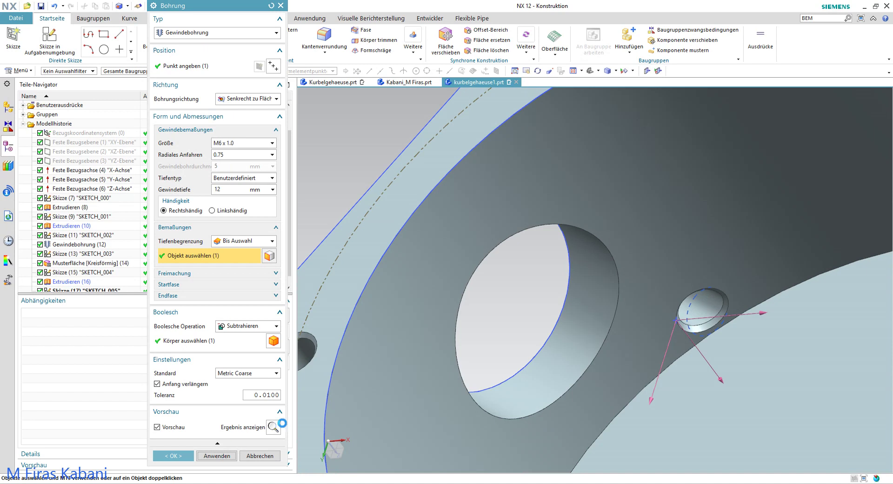
mouse_move(581, 325)
middle_down()
mouse_move(652, 380)
mouse_move(608, 371)
middle_up()
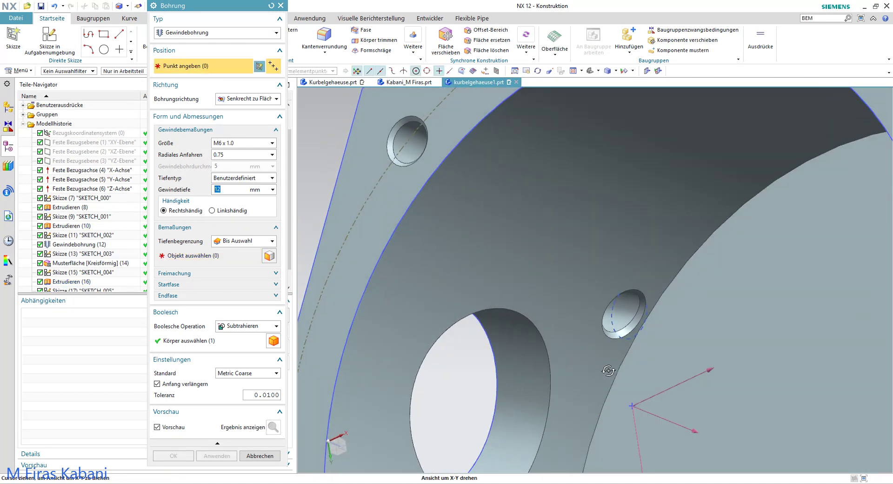
click(60, 4)
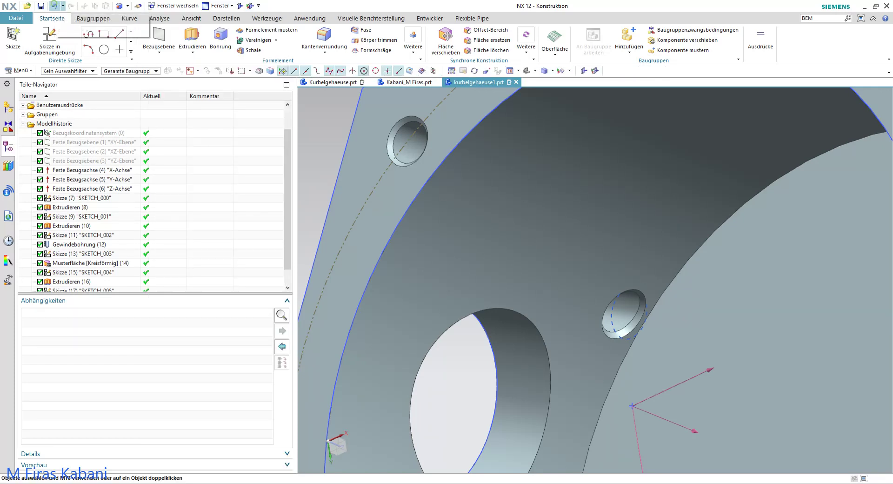
Step: Undo the side hole and recreate it at the side-face point, ending at the large bore face
click(55, 6)
middle_drag(444, 221, 594, 272)
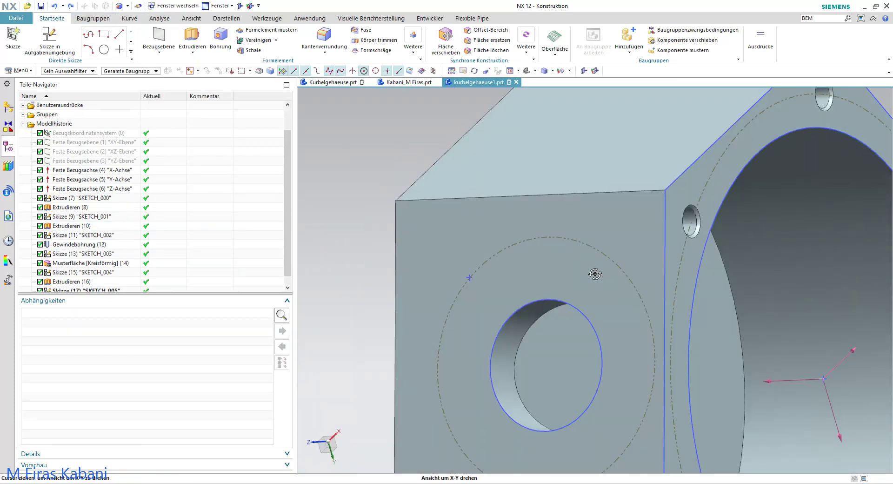
click(220, 39)
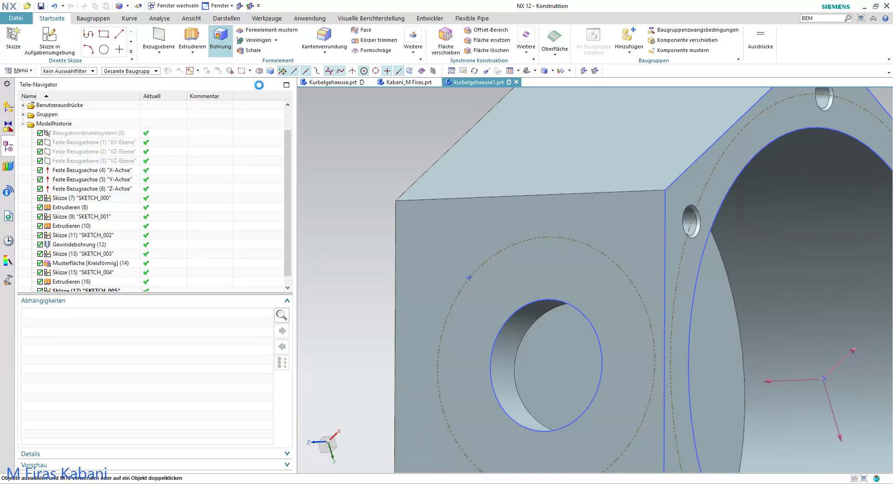
click(470, 277)
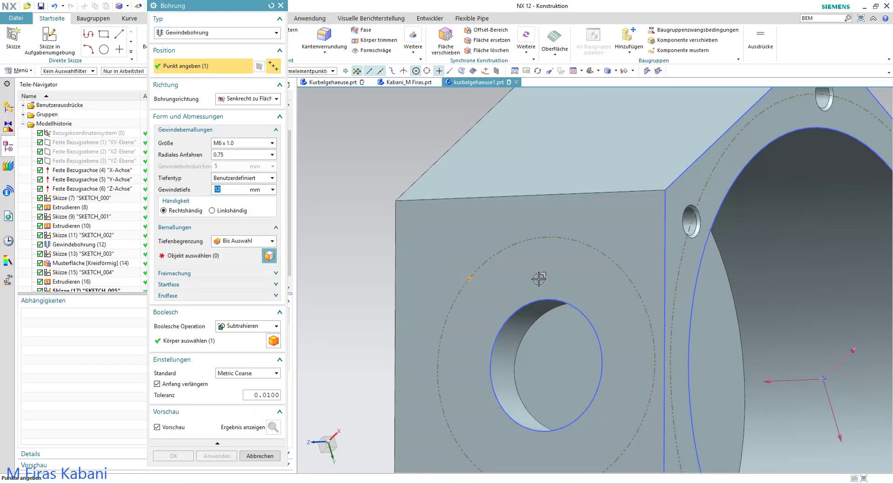
middle_drag(688, 302, 541, 244)
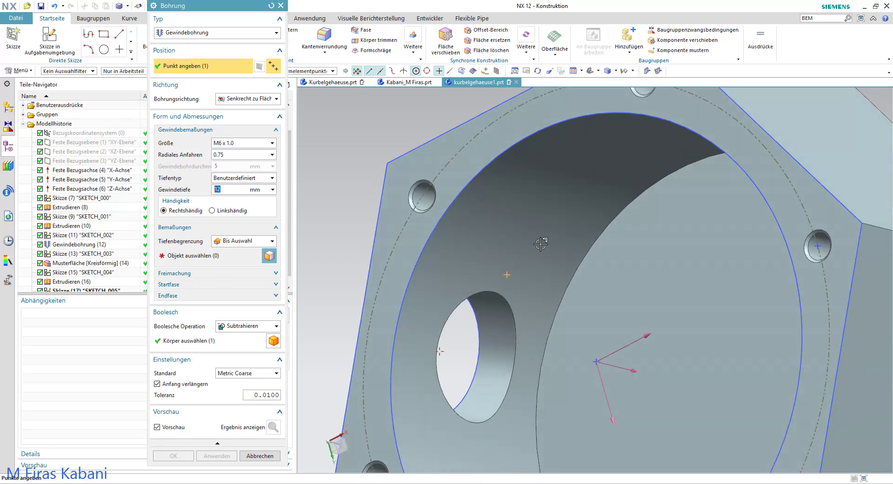
click(227, 258)
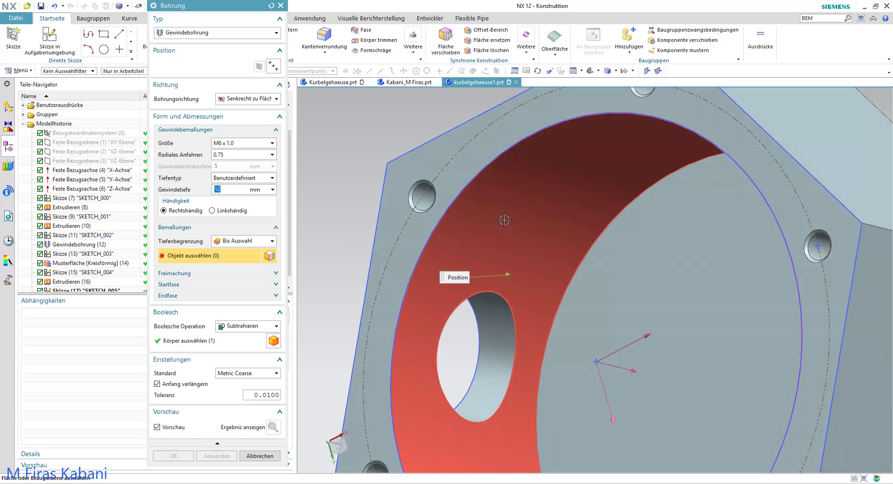
click(505, 220)
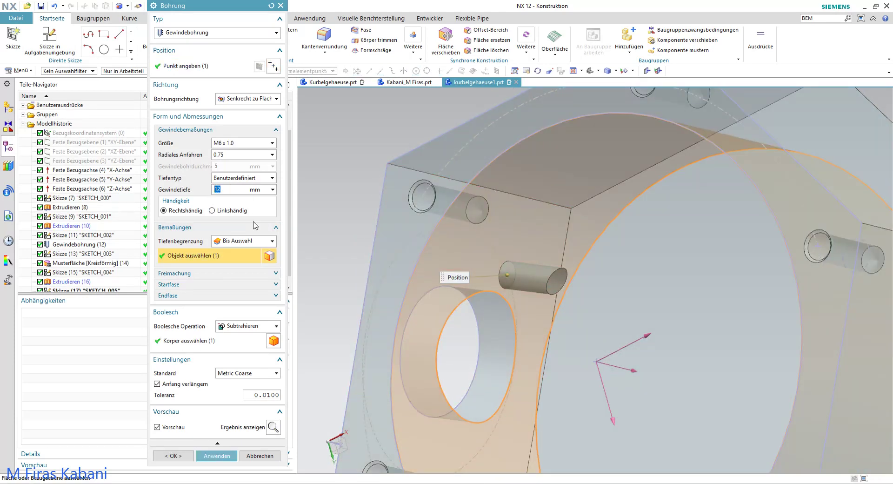
Step: Set the thread depth type to full length and apply the threaded hole
click(272, 178)
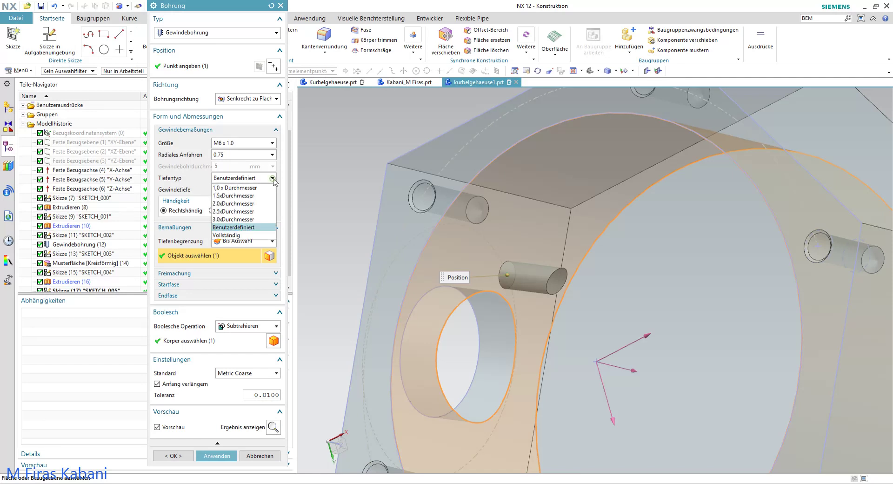
click(257, 236)
click(203, 443)
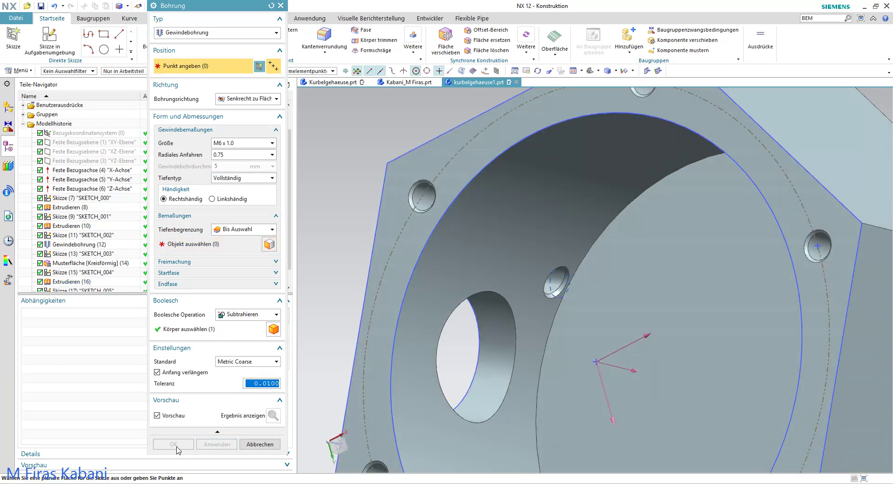
click(260, 444)
mouse_move(395, 351)
middle_down()
mouse_move(486, 329)
mouse_move(484, 296)
middle_up()
Step: Open Pattern Face and select the Gewindebohrung (18) faces from the Part Navigator
scroll(484, 295, up, 3)
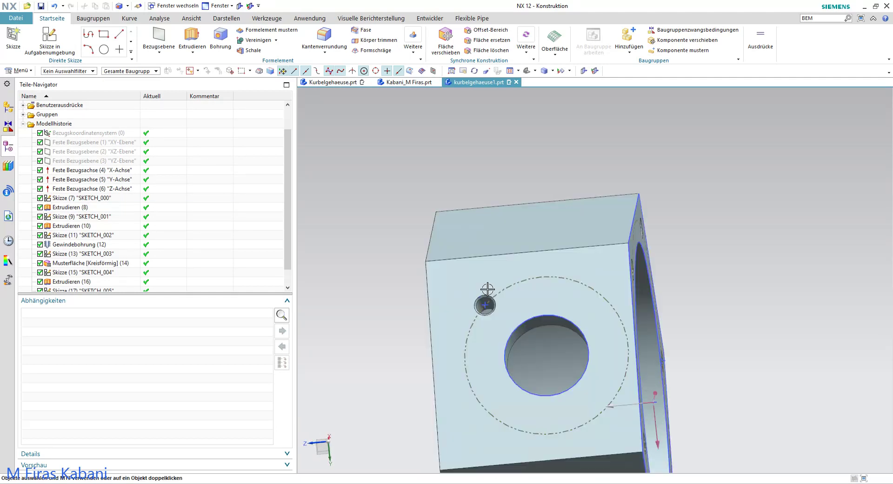
scroll(521, 322, up, 4)
scroll(521, 322, down, 3)
scroll(634, 349, down, 3)
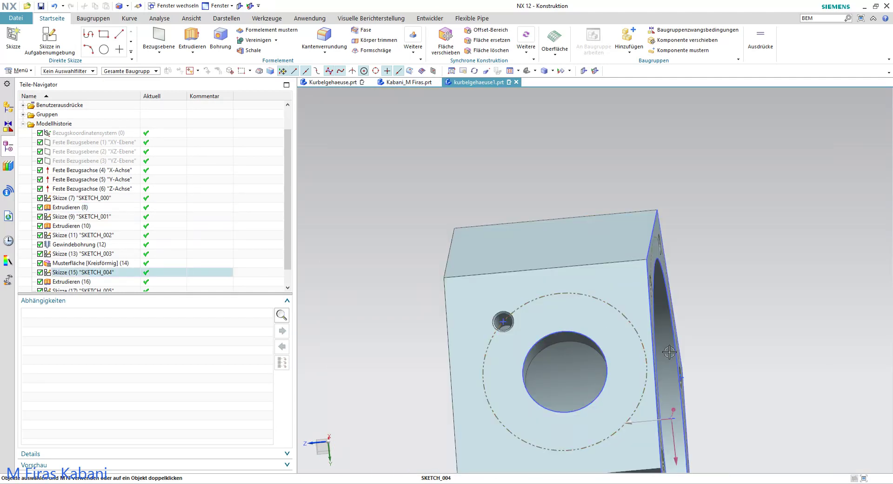
mouse_move(761, 338)
middle_down()
mouse_move(761, 350)
mouse_move(725, 281)
middle_up()
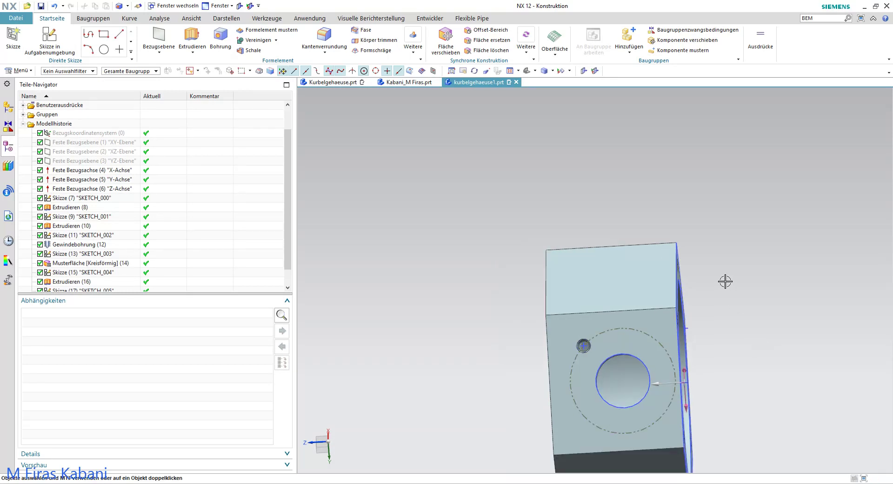
click(414, 37)
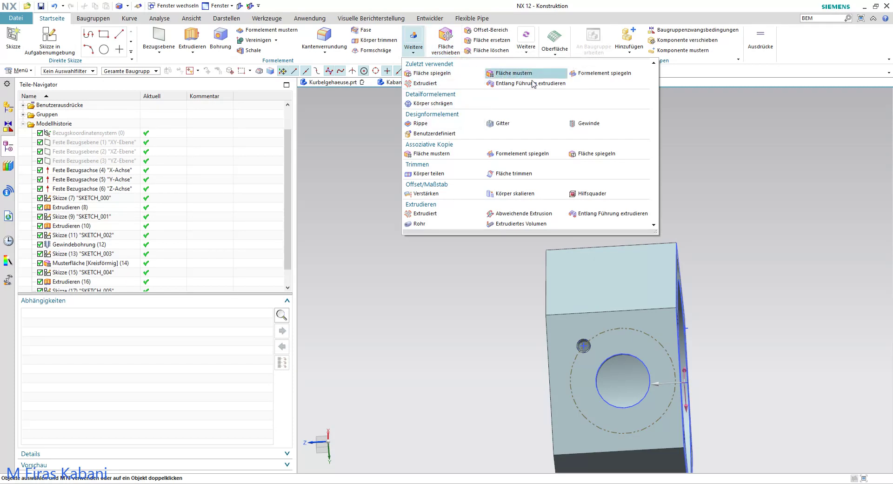
click(533, 74)
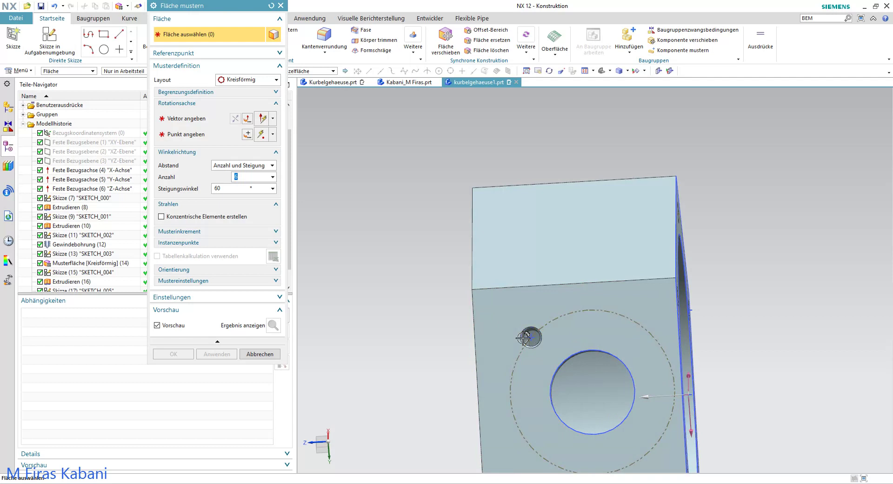
scroll(81, 274, down, 1)
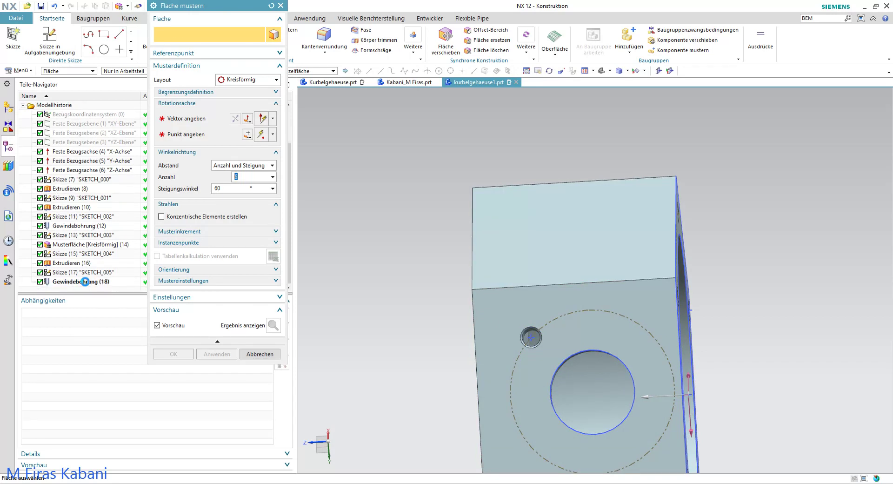
click(85, 281)
Step: Keep Anzahl und Steigung spacing for the circular pattern, with 6 copies at 60°
click(189, 124)
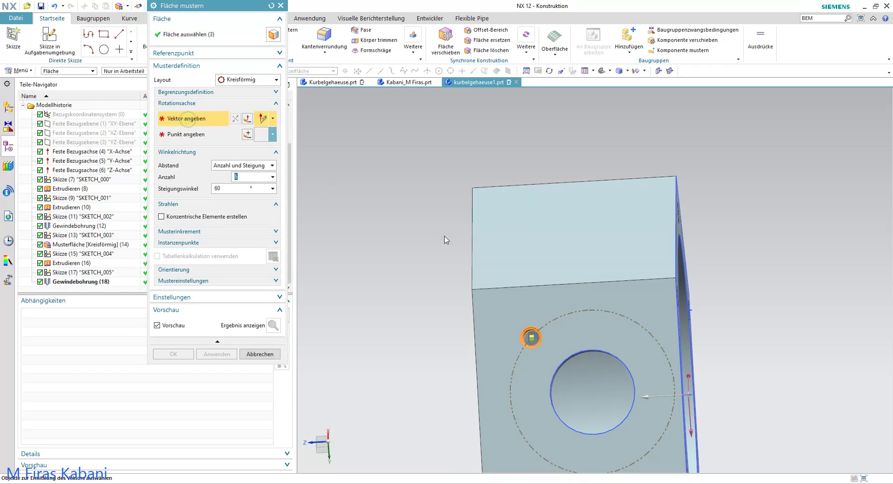
scroll(485, 261, down, 3)
middle_drag(624, 308, 595, 314)
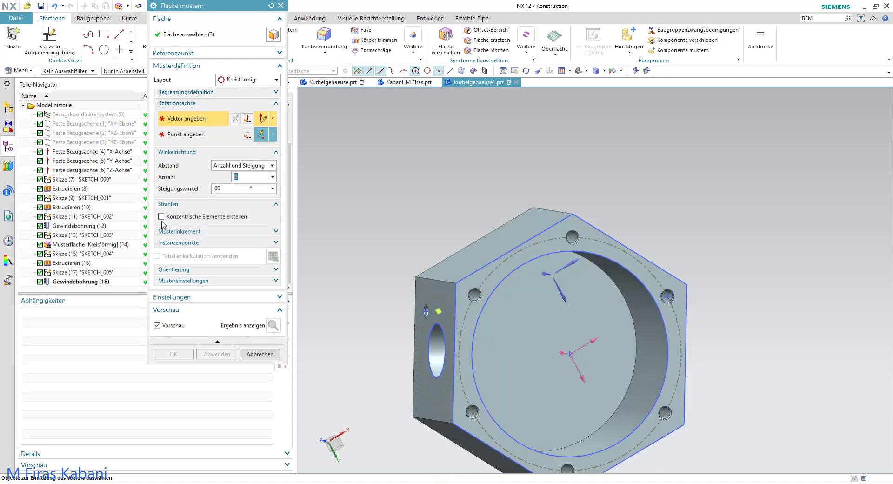
click(230, 166)
click(231, 167)
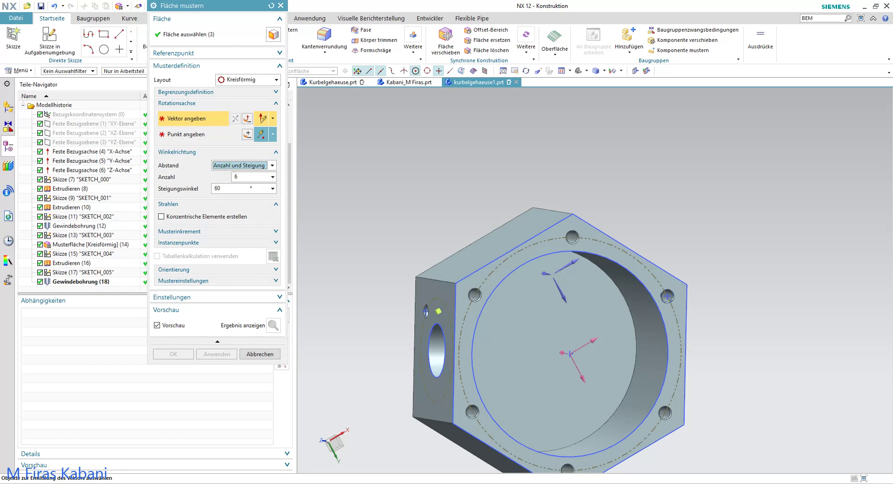
scroll(389, 271, up, 3)
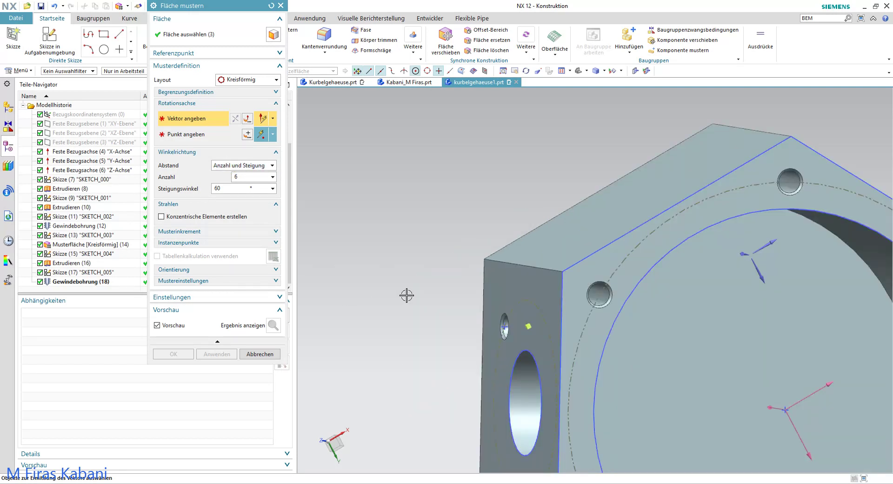
scroll(407, 295, down, 3)
mouse_move(600, 288)
middle_down()
mouse_move(567, 259)
mouse_move(600, 254)
middle_up()
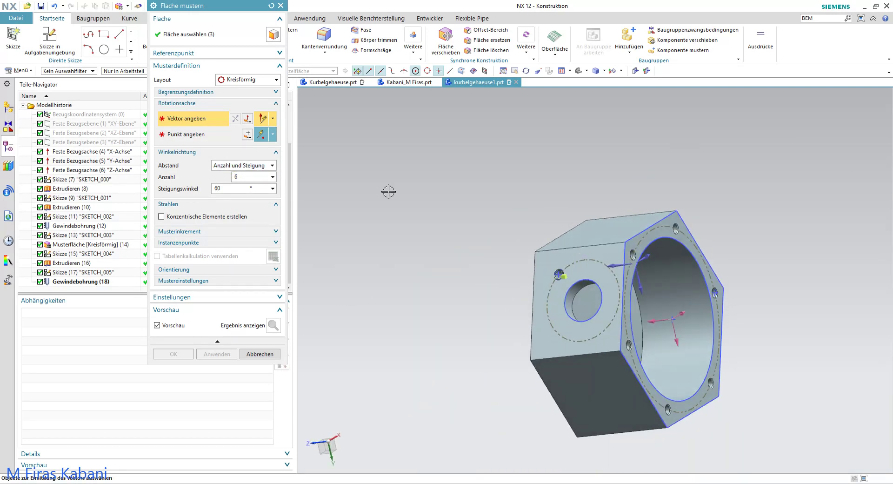
Step: Set the rotation point at the bore centre and use the X-Achse datum as the rotation vector
click(674, 339)
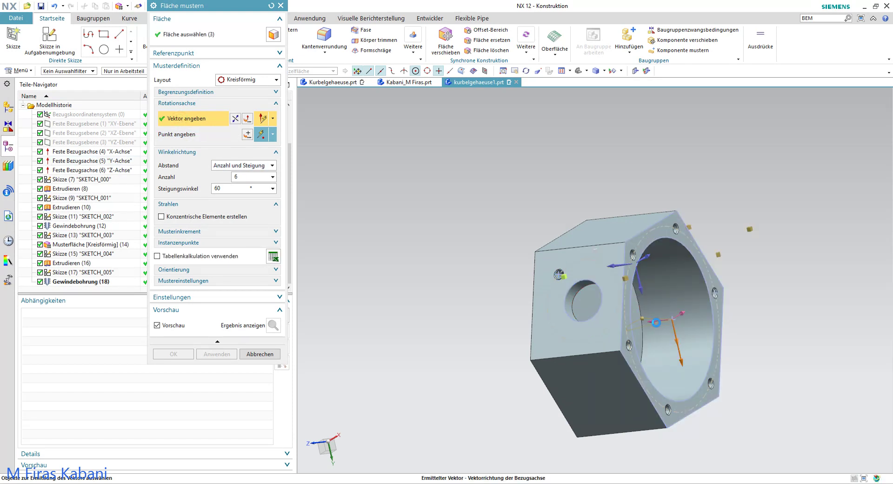
click(655, 323)
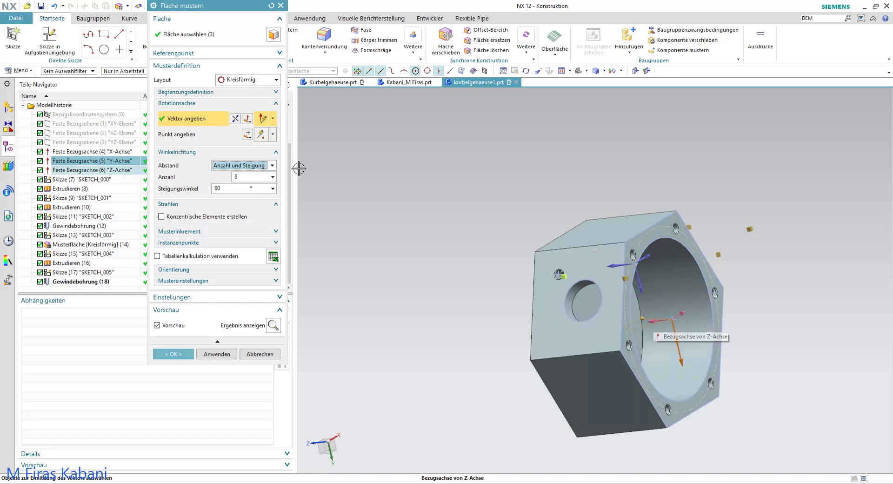
scroll(663, 286, up, 3)
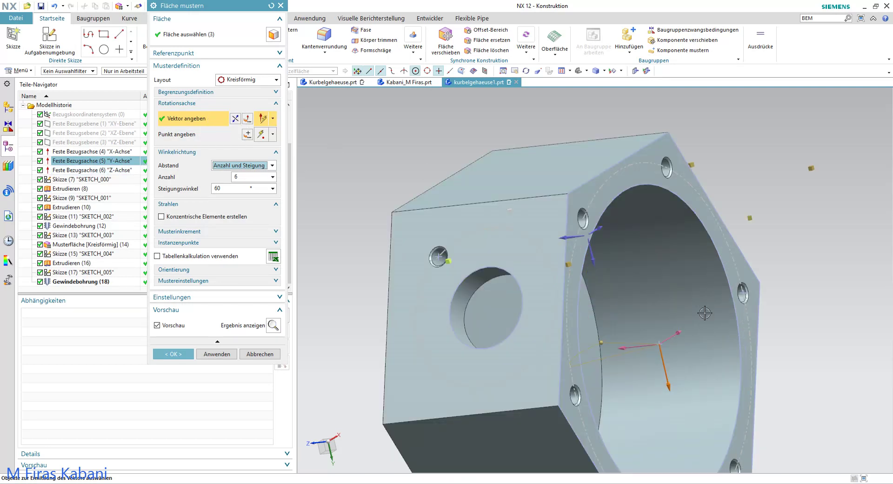
click(625, 347)
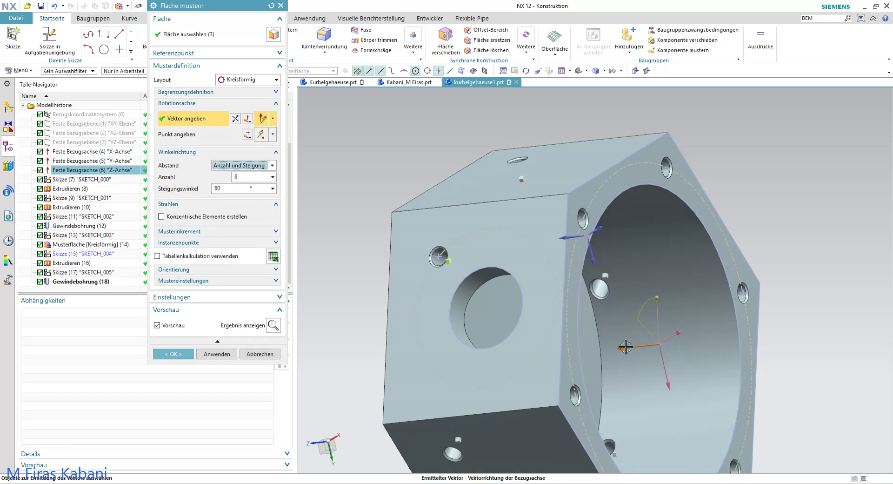
mouse_move(647, 340)
middle_down()
mouse_move(549, 344)
mouse_move(545, 287)
mouse_move(539, 354)
middle_up()
click(578, 303)
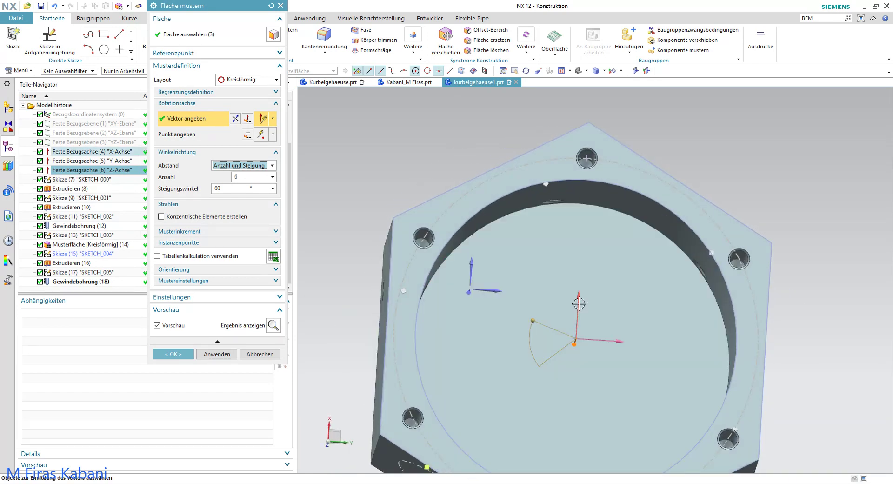
scroll(578, 303, down, 2)
mouse_move(578, 303)
middle_down()
mouse_move(603, 257)
mouse_move(590, 275)
middle_up()
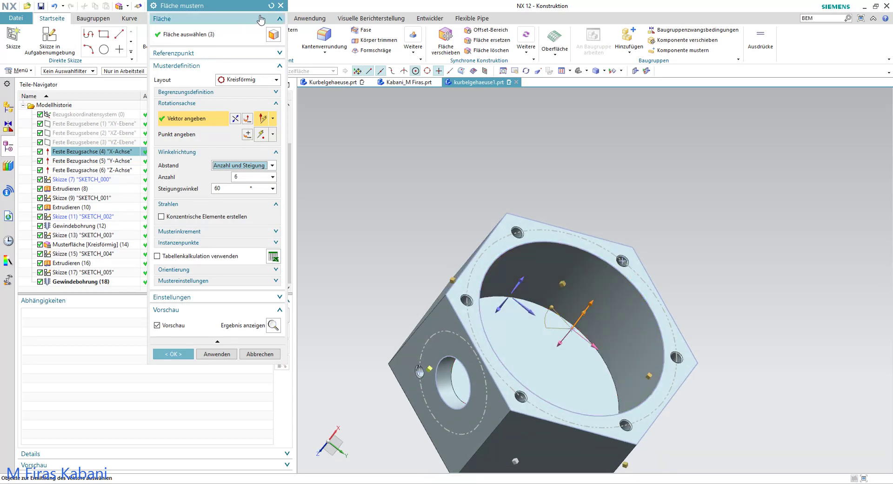
Step: Reset Pattern Face, reselect the three hole faces, and take the linear direction from the bore face
click(271, 6)
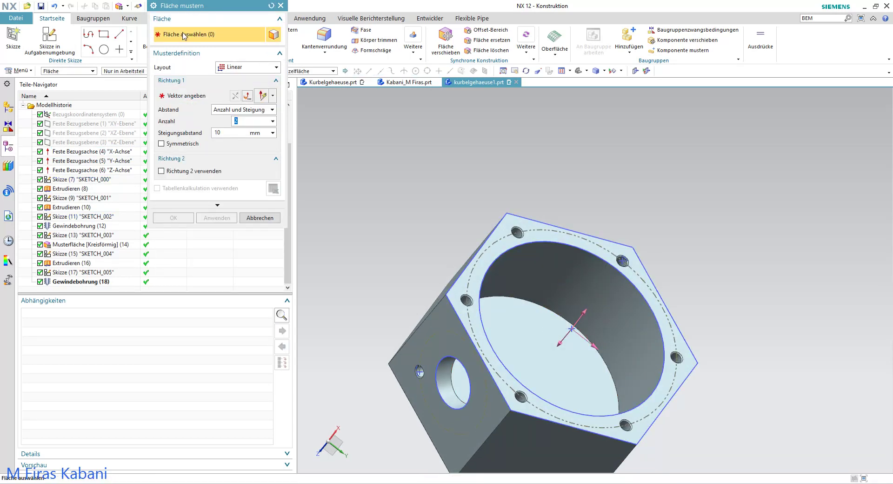
click(88, 283)
click(188, 95)
scroll(459, 321, up, 2)
scroll(461, 353, up, 2)
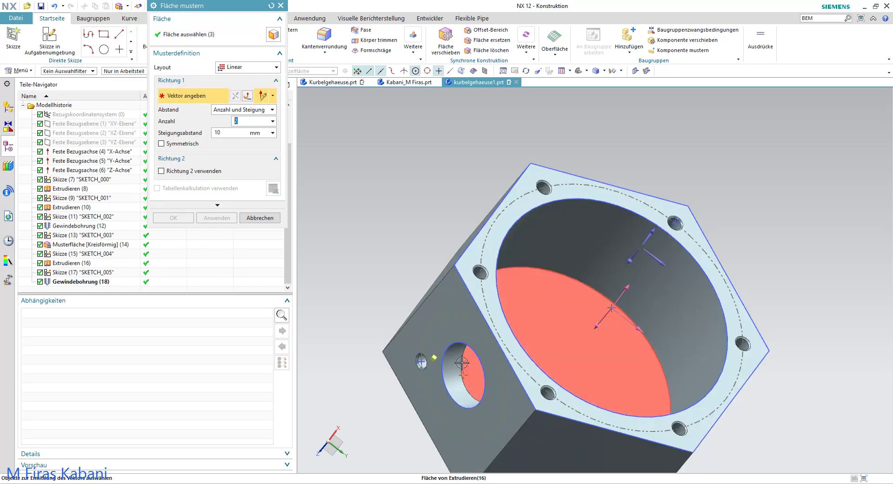
click(448, 367)
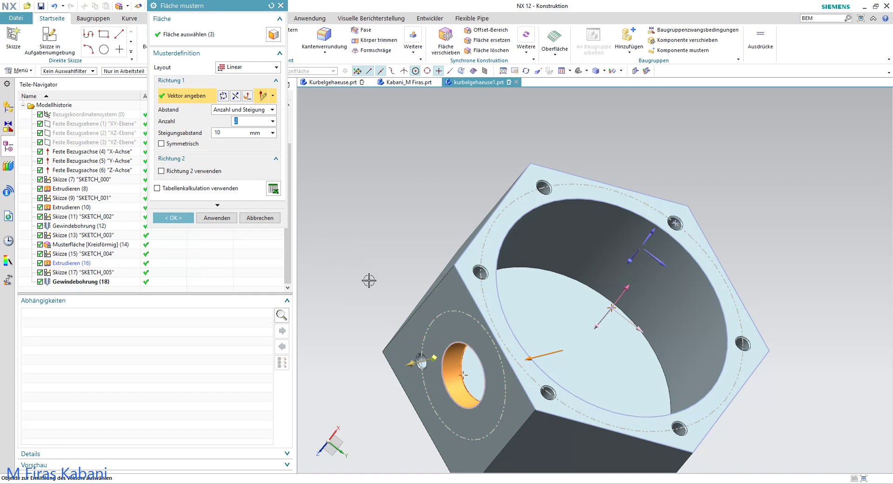
middle_drag(369, 280, 188, 243)
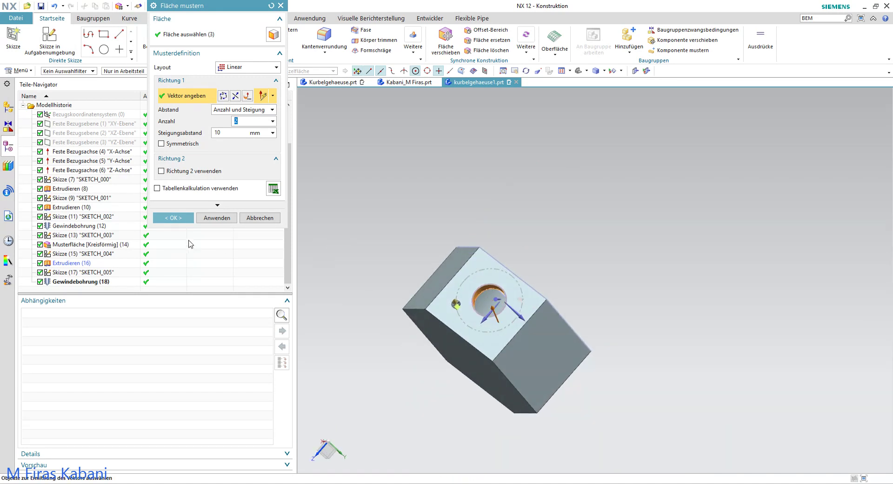
Step: Show the resulting linear face pattern with Ergebnis anzeigen and dismiss the error message
click(221, 205)
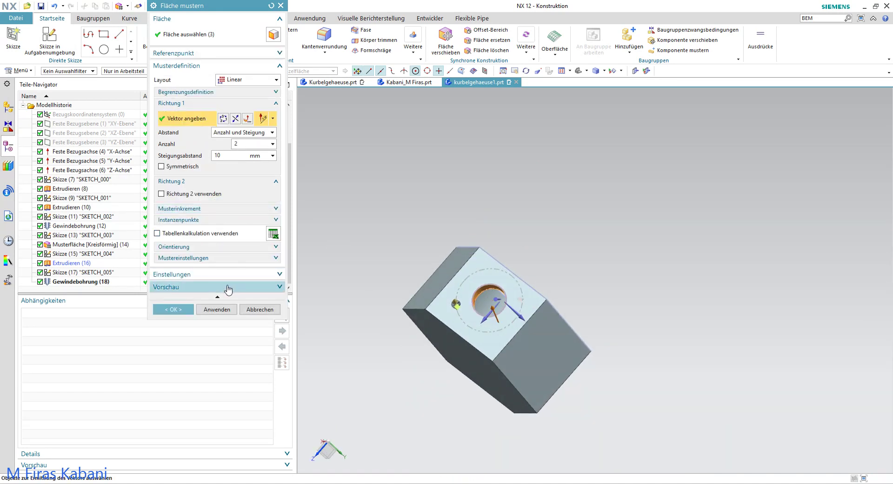
click(227, 285)
click(272, 303)
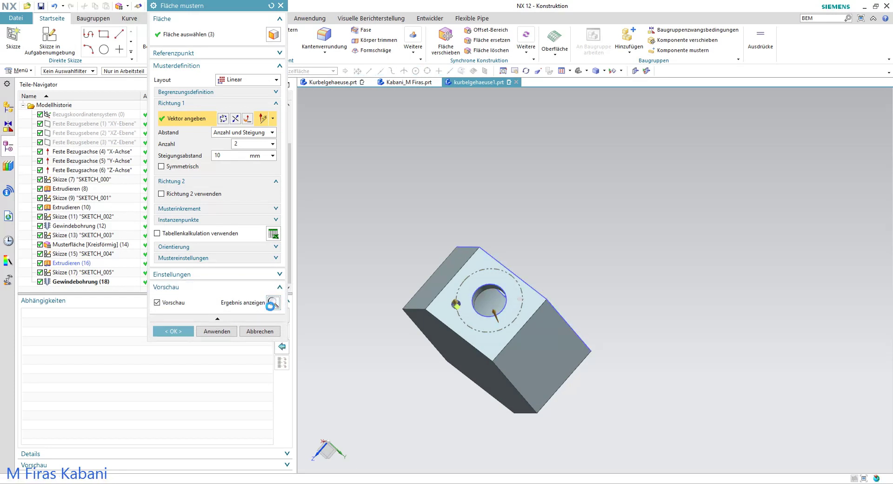
click(446, 258)
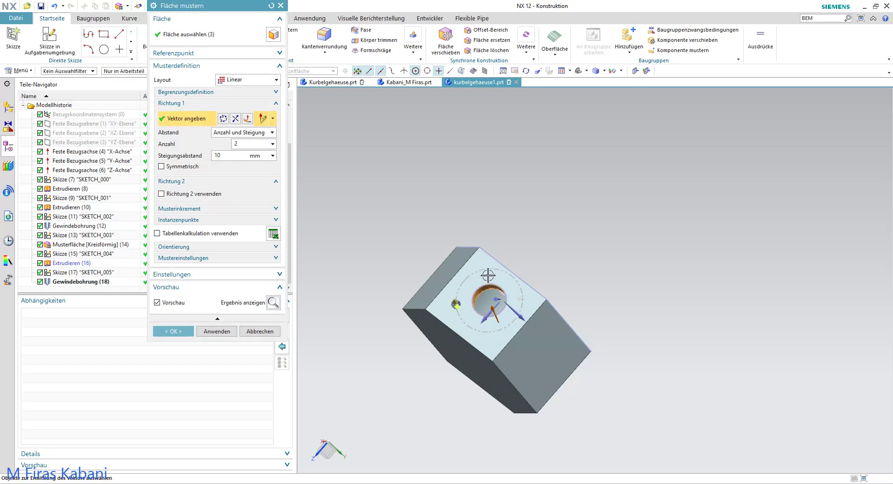
scroll(485, 272, up, 2)
scroll(525, 299, up, 3)
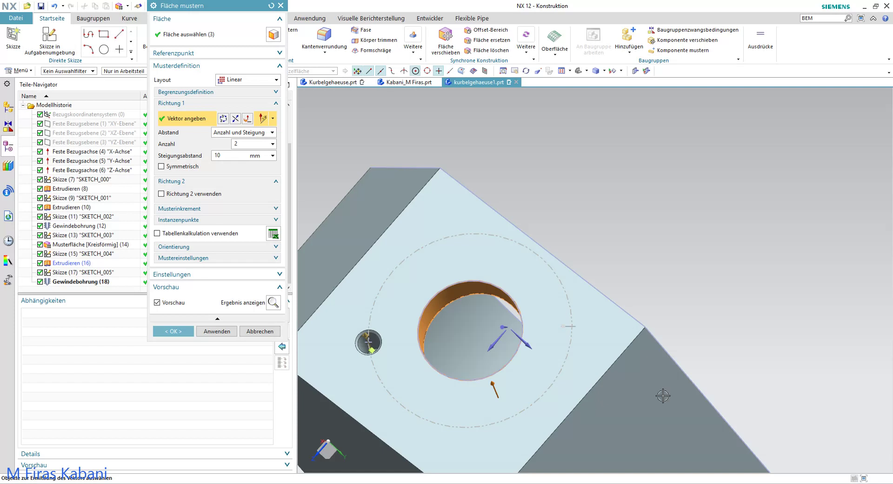
Step: Reset the Pattern Face dialog to its Linear defaults: count 2, 10 mm pitch, no faces
click(249, 134)
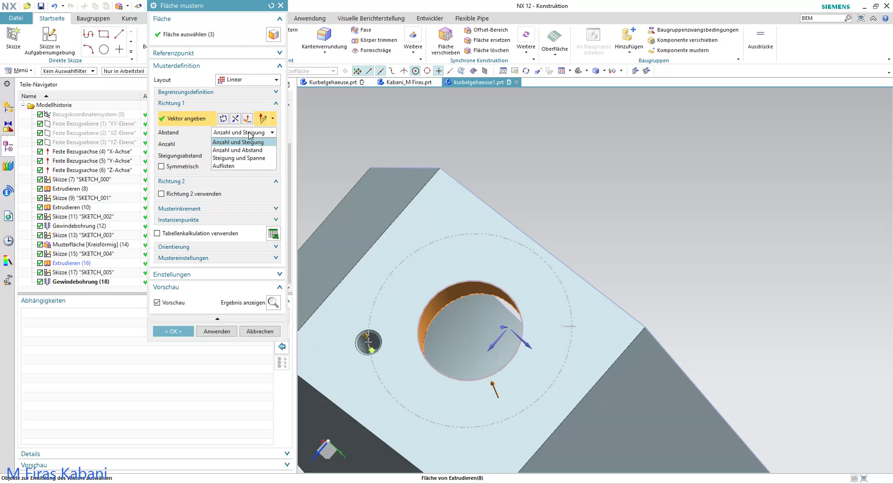
click(237, 150)
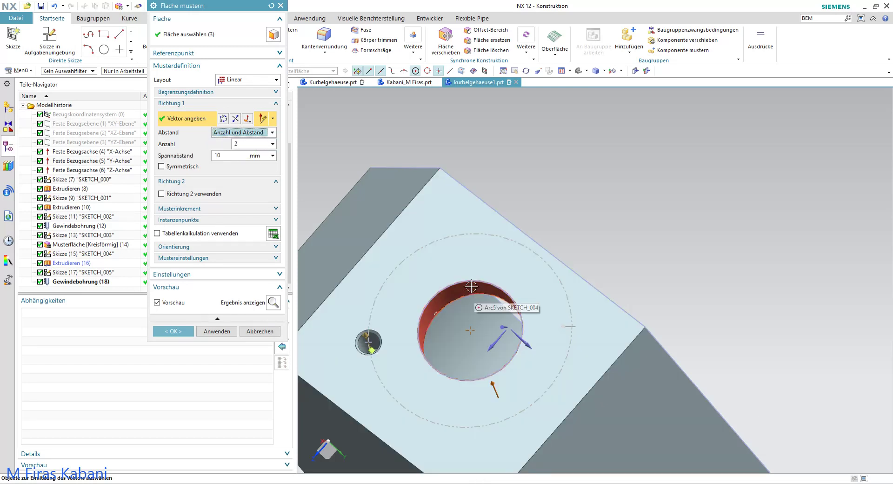
mouse_move(740, 246)
middle_down()
mouse_move(671, 229)
mouse_move(637, 252)
middle_up()
middle_drag(644, 265, 670, 256)
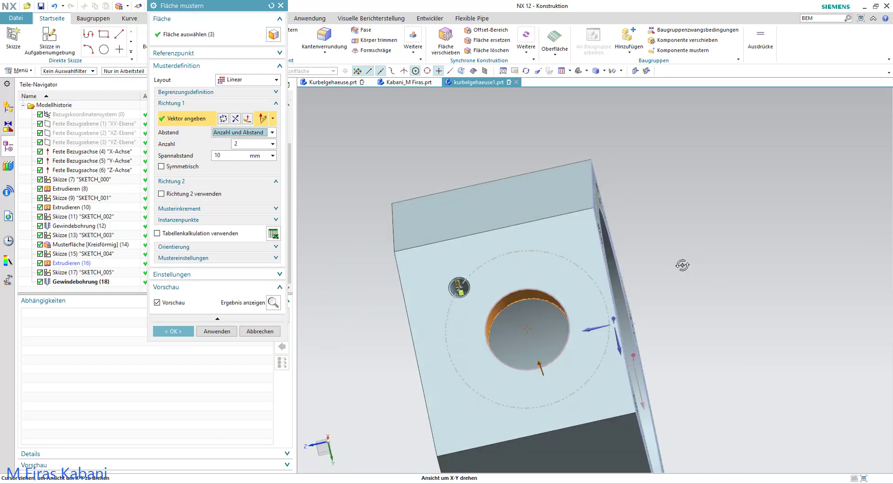
click(268, 6)
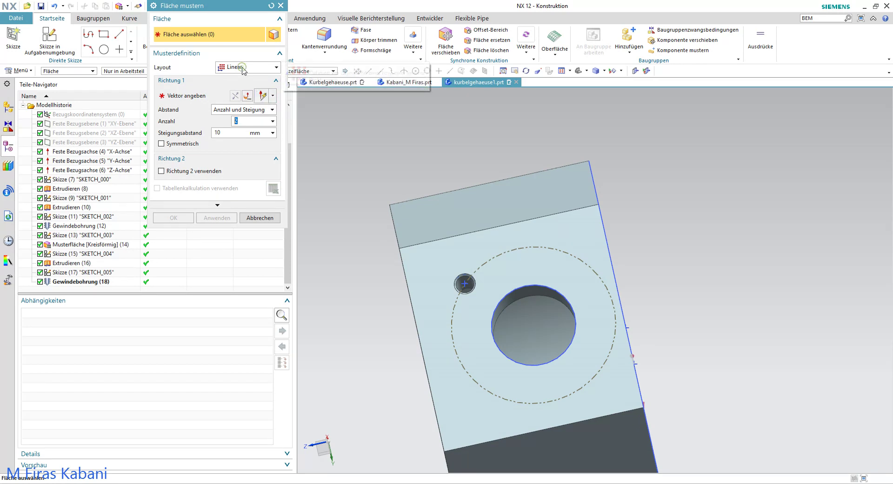
Step: Set a circular pattern of the threaded hole's faces about the large hole's axis
click(244, 68)
click(258, 86)
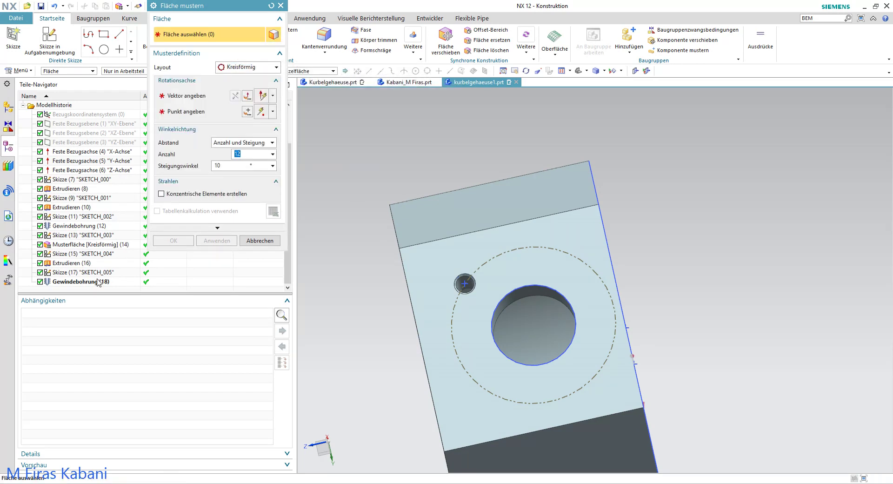
click(81, 284)
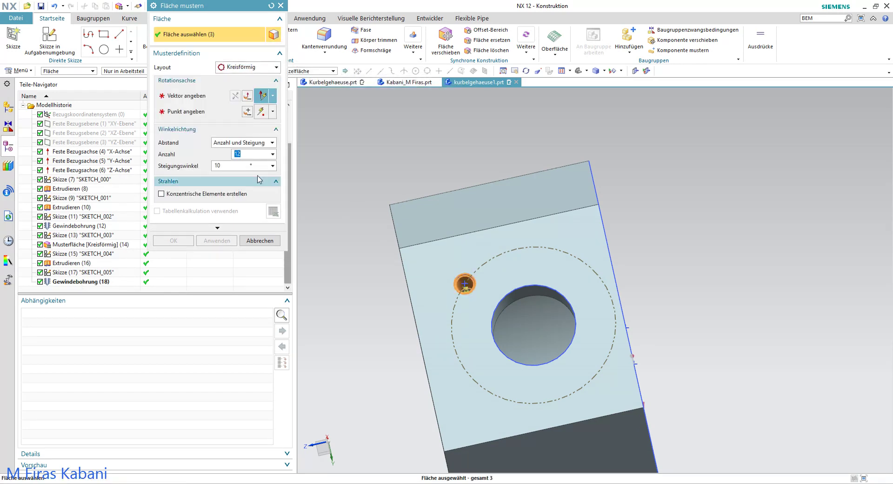
click(204, 95)
click(527, 291)
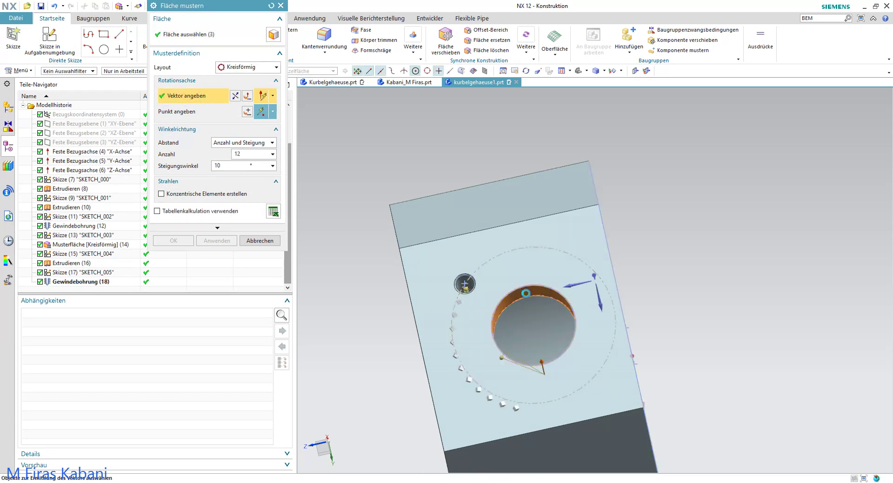
Step: Use count and span with 4 copies over 90°, preview, and dismiss the failure error
click(246, 143)
click(253, 161)
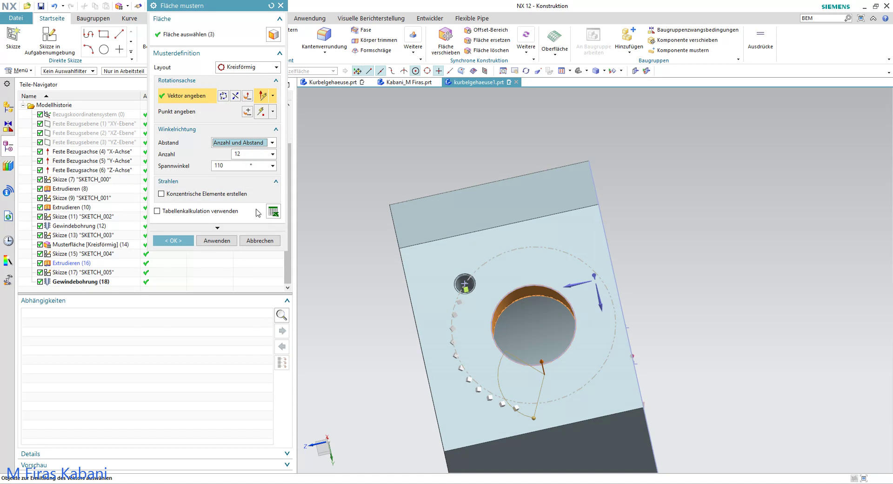
double_click(244, 154)
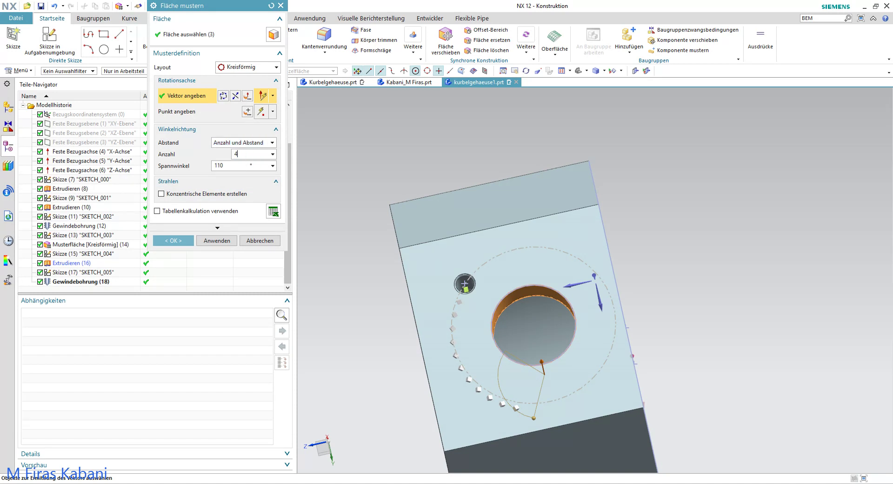
click(218, 227)
click(228, 310)
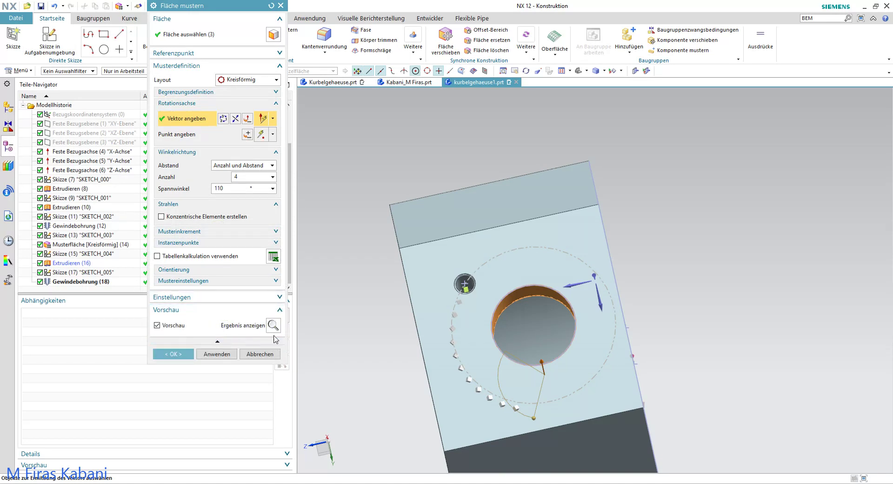
double_click(231, 188)
text(90)
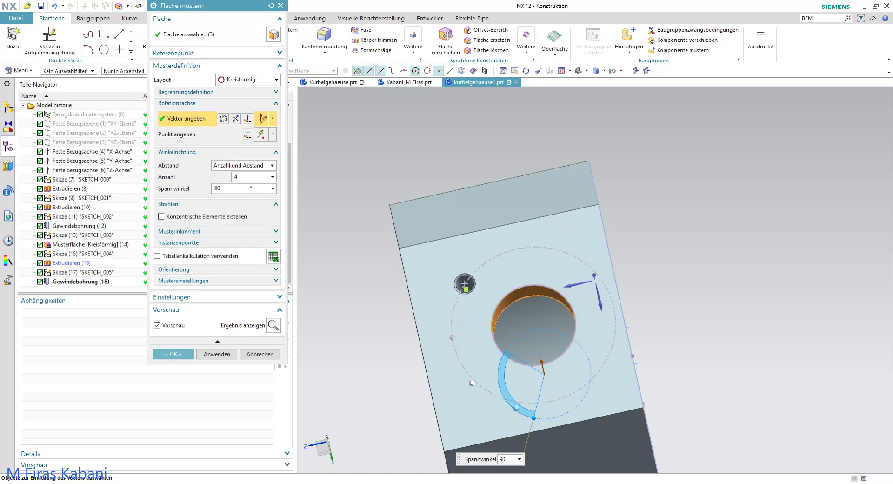
click(274, 326)
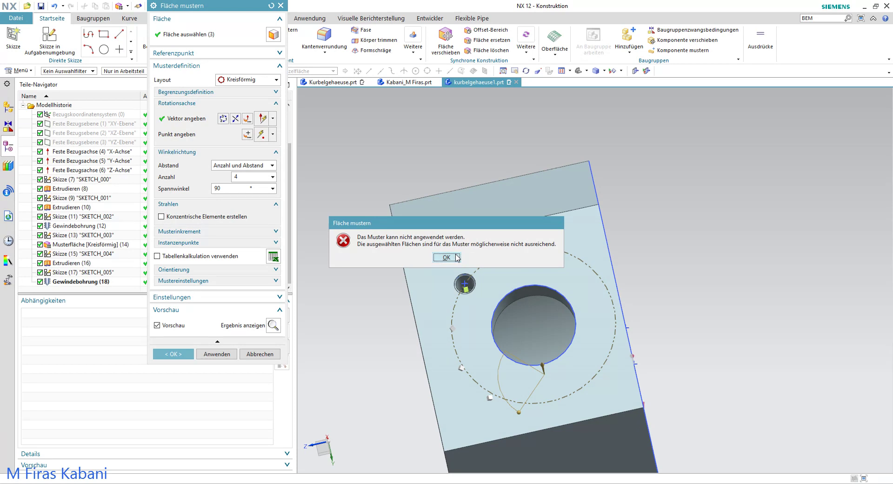
click(447, 257)
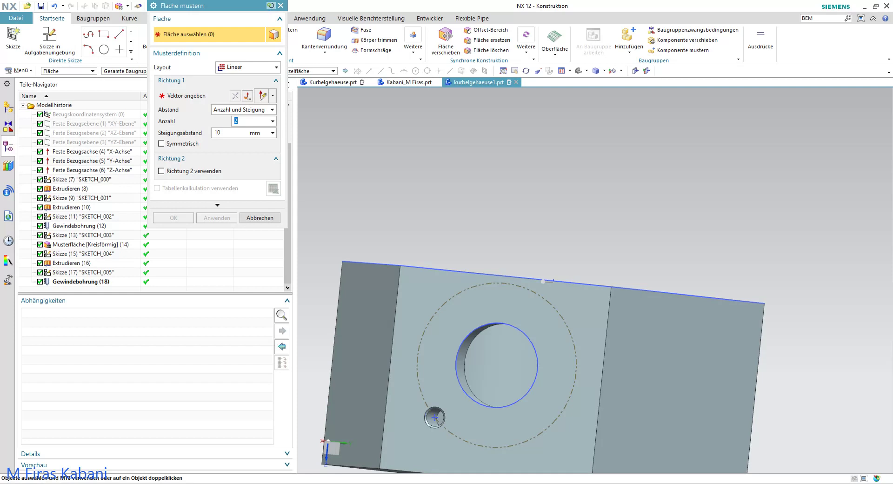
Step: Rebuild the circular pattern about sketch circle Arc6: 4 copies, 360° pitch, threaded hole faces
click(272, 6)
click(255, 70)
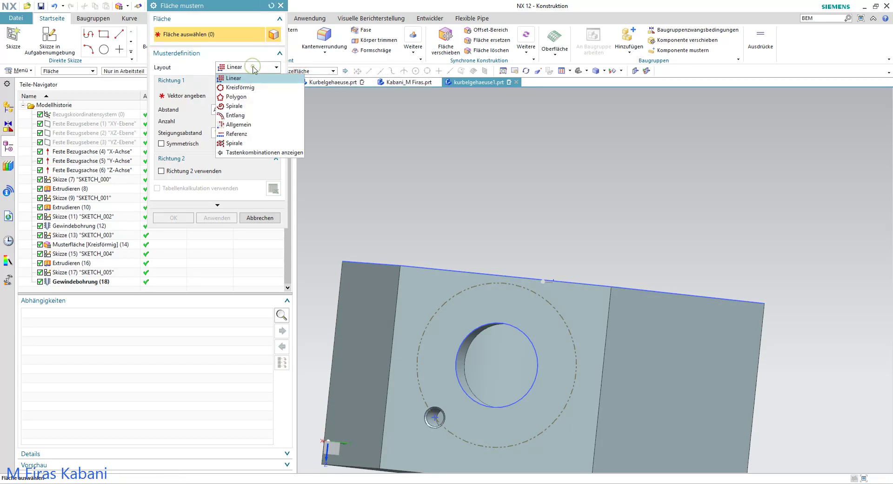
click(242, 89)
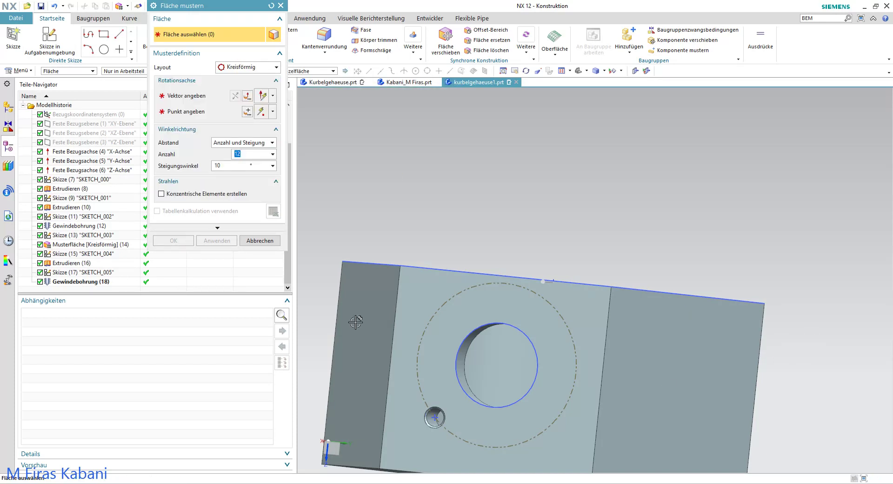
scroll(355, 321, down, 2)
scroll(414, 365, up, 3)
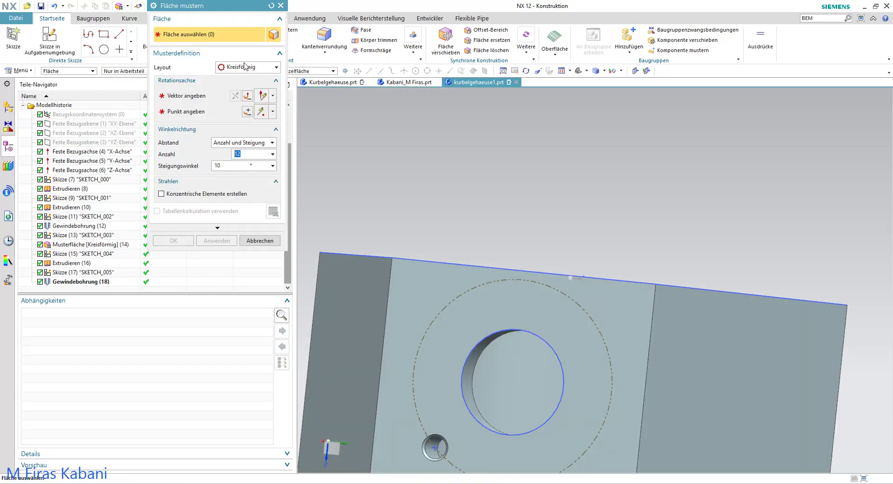
click(186, 95)
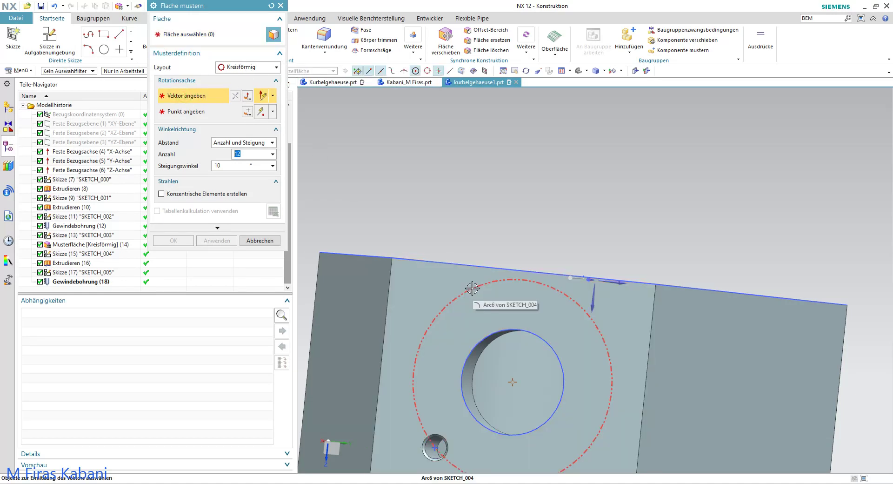
click(472, 288)
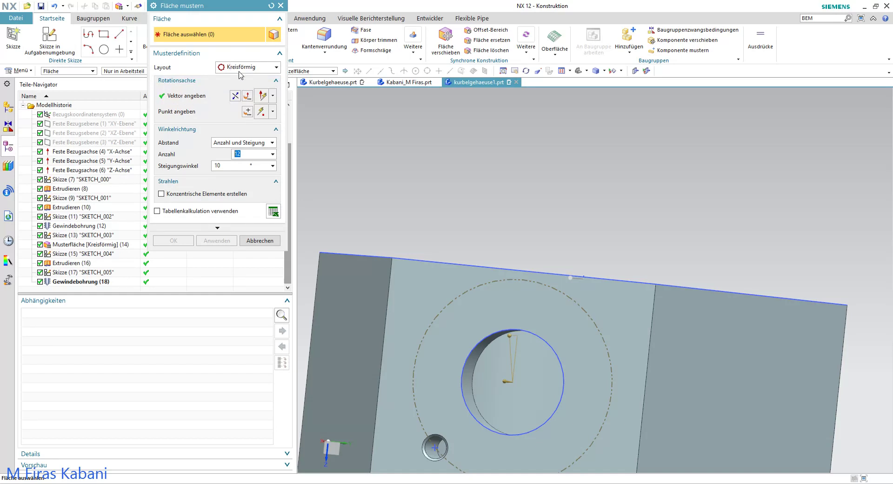
text(4)
click(228, 165)
text(360)
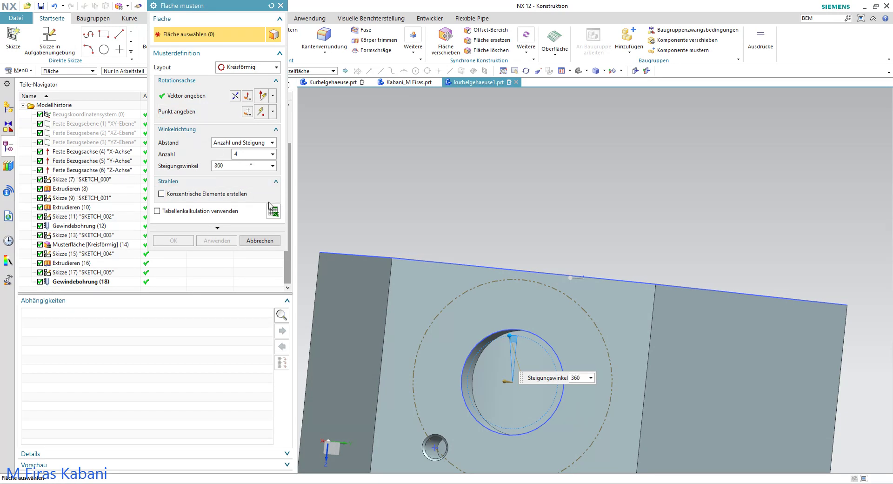
click(69, 281)
Step: Switch the pattern's angular spacing to count and span
scroll(465, 395, down, 3)
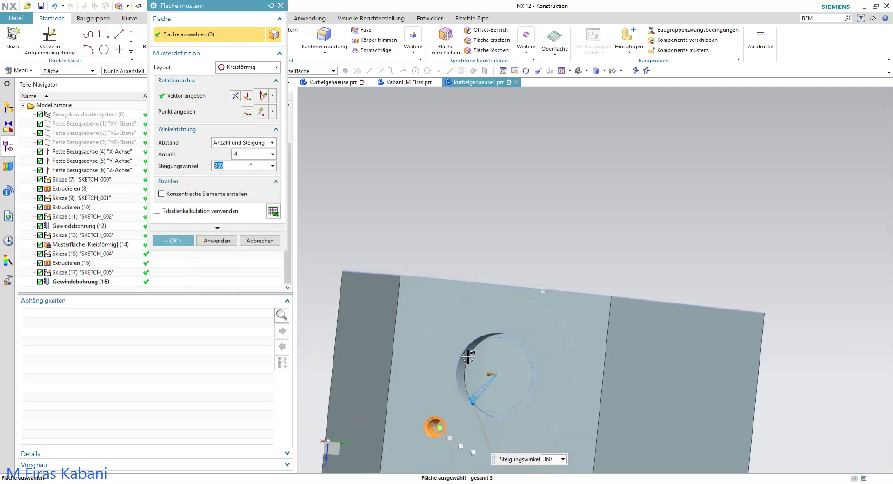
scroll(488, 418, up, 2)
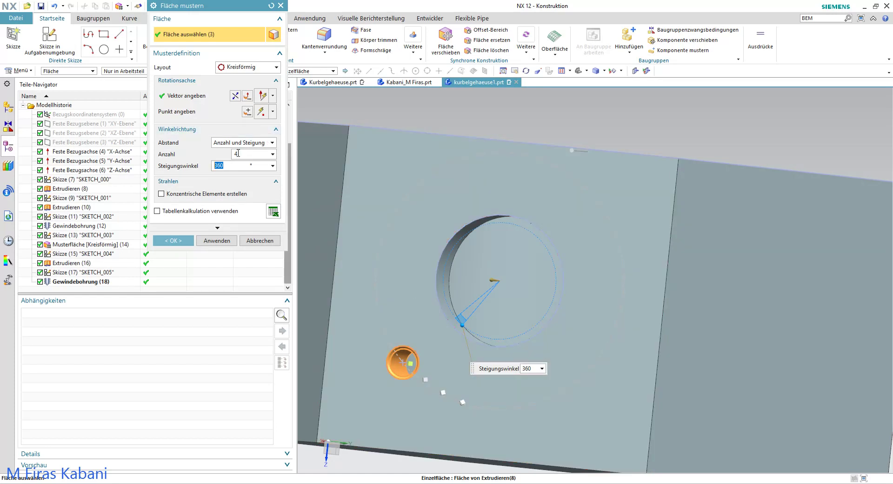
click(249, 142)
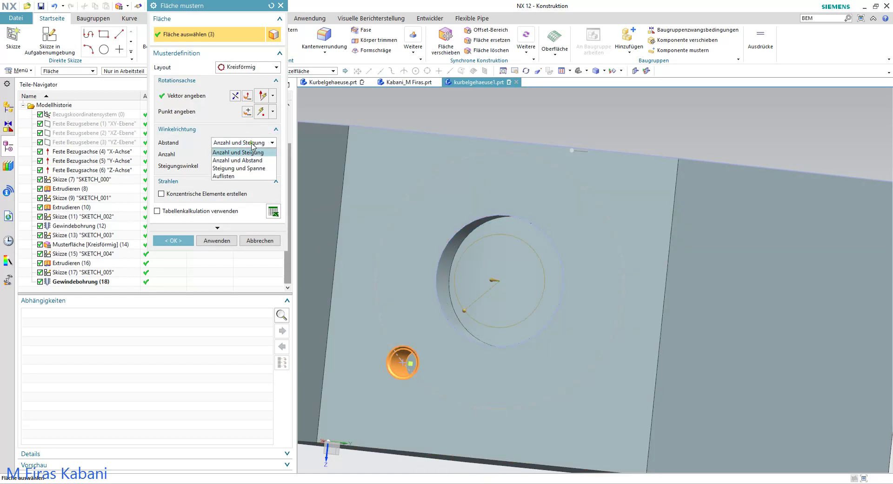
click(255, 155)
scroll(409, 249, down, 3)
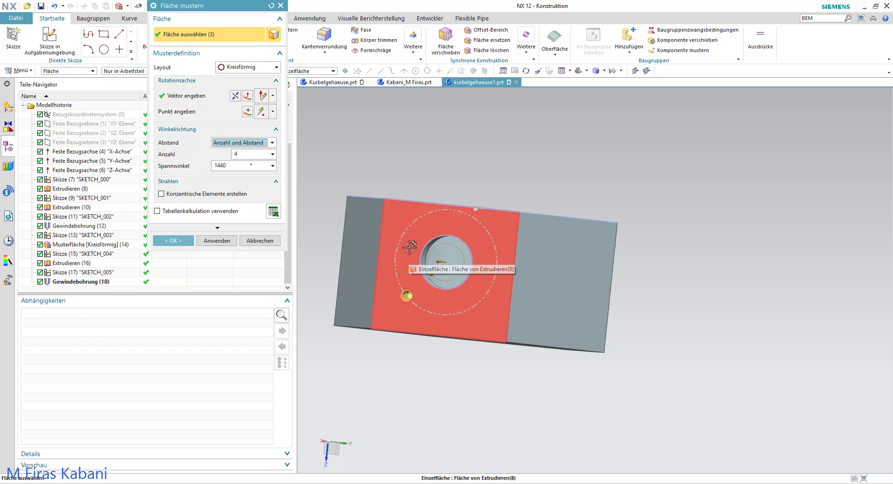
middle_drag(440, 244, 432, 232)
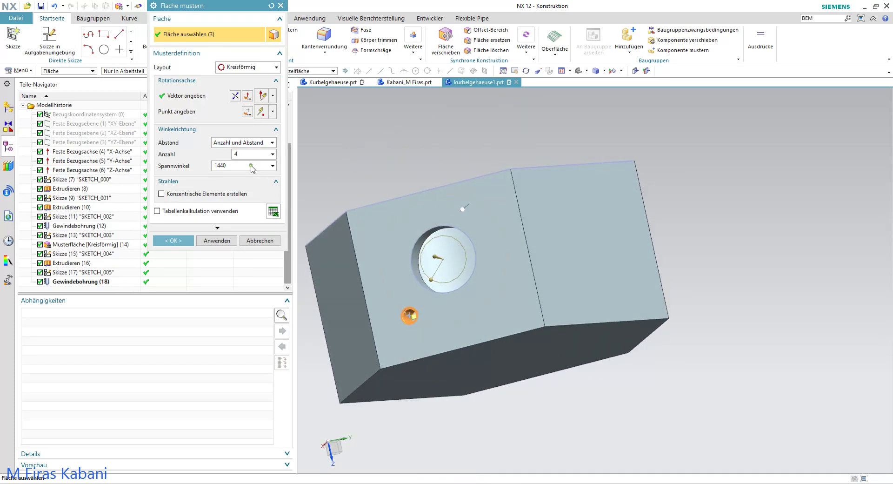
click(241, 165)
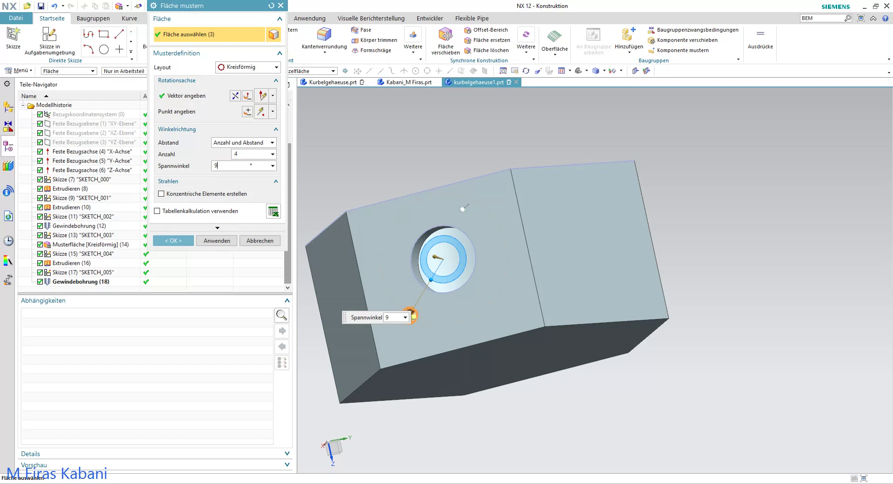
text(90)
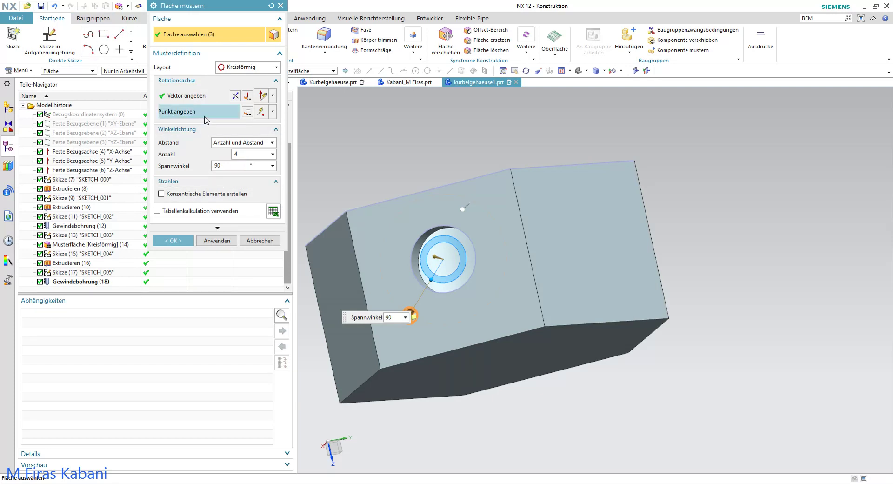
Step: Enter a 360° span angle and preview, which reports the pattern cannot be applied
click(224, 229)
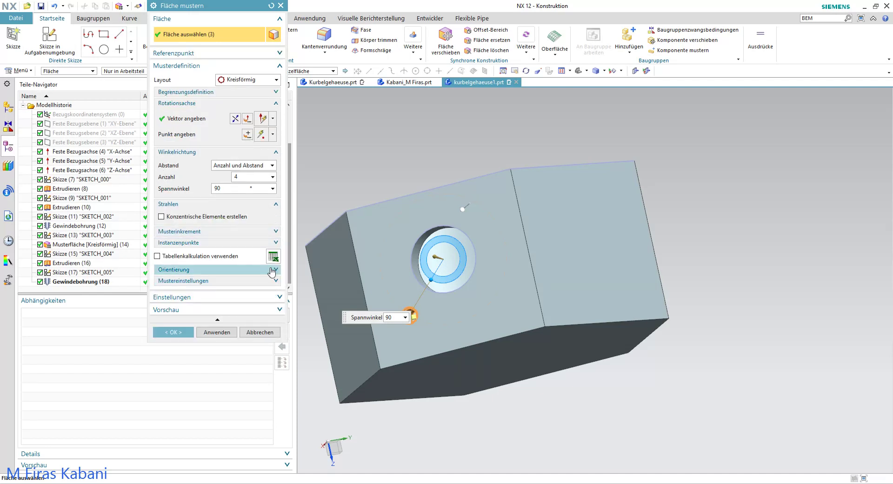
middle_drag(403, 174, 409, 139)
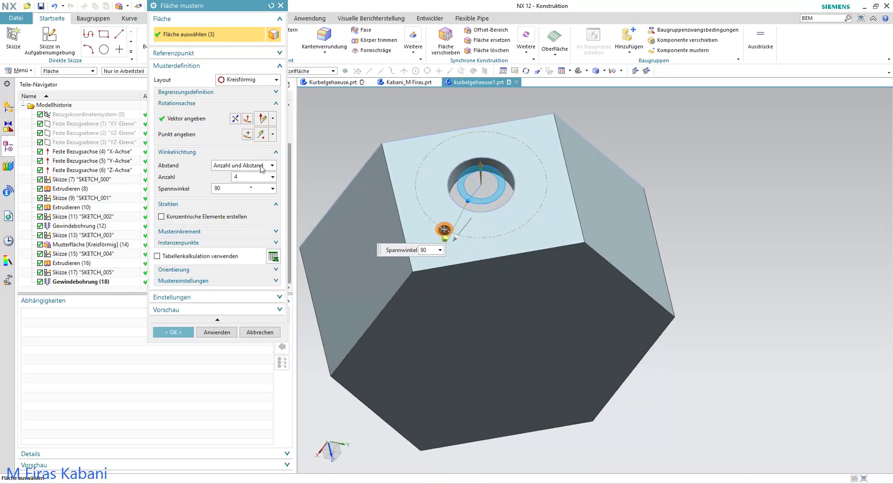
click(235, 309)
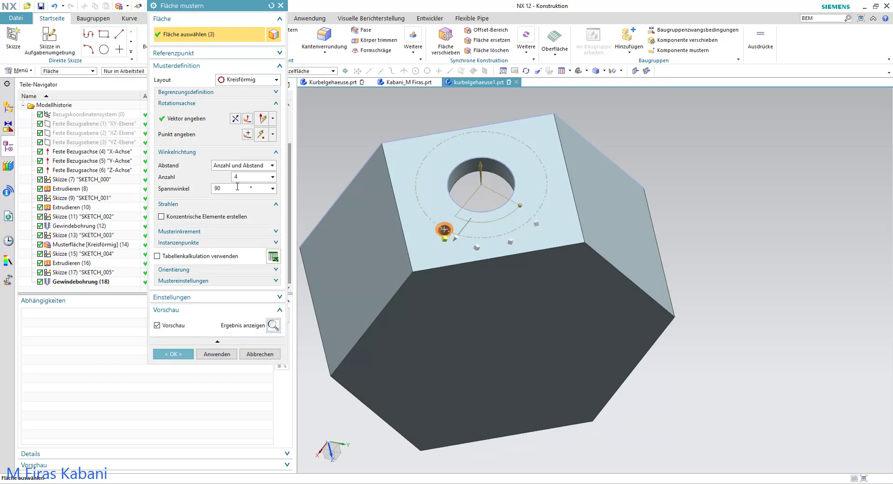
double_click(237, 187)
text(360)
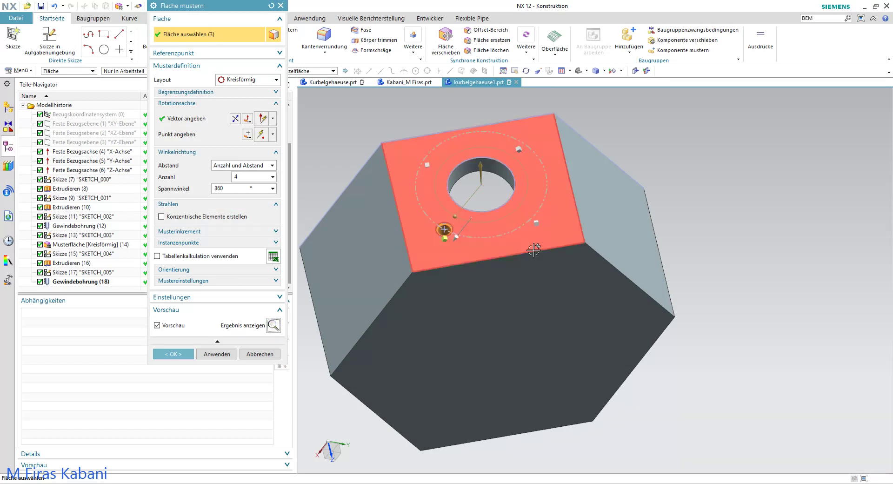
mouse_move(488, 223)
middle_down()
mouse_move(519, 284)
mouse_move(516, 253)
middle_up()
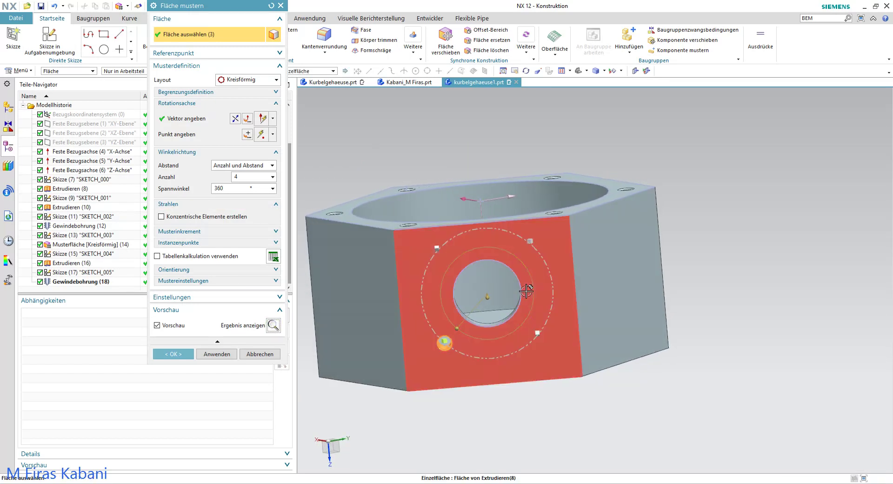
click(190, 353)
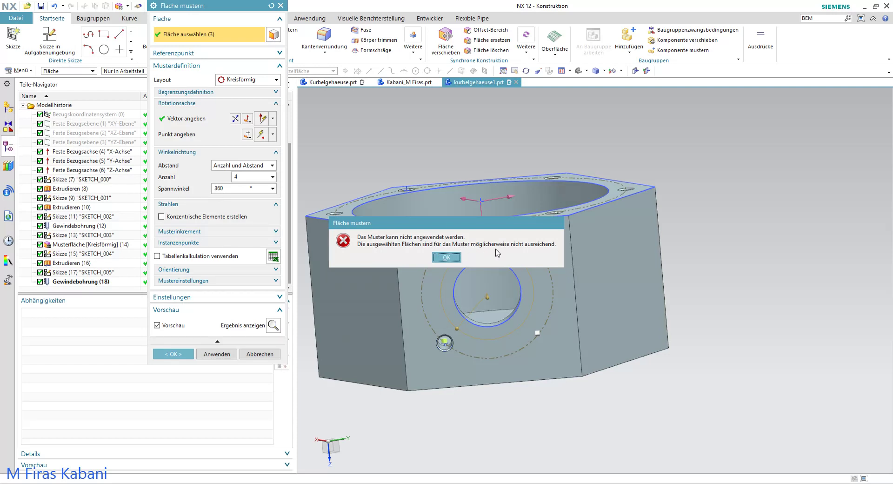
Step: Try count and pitch spacing instead, which also fails with an error
click(447, 256)
scroll(481, 271, up, 3)
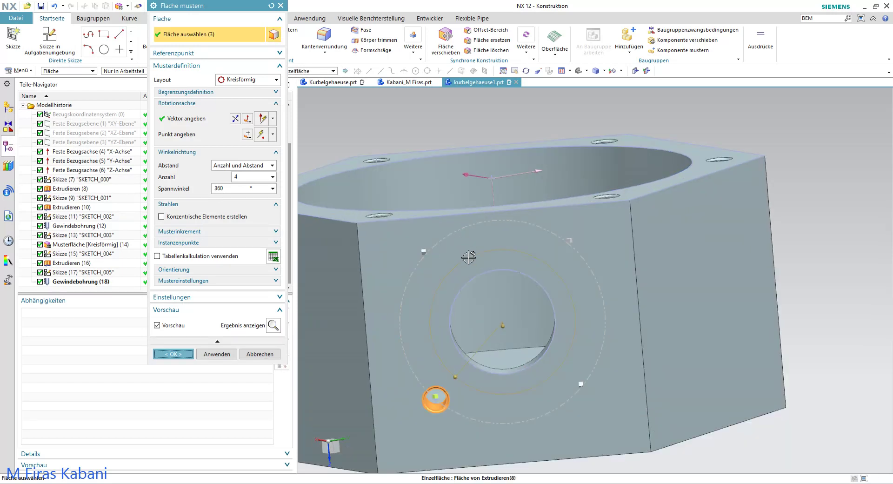
mouse_move(481, 272)
middle_down()
mouse_move(426, 364)
mouse_move(495, 303)
middle_up()
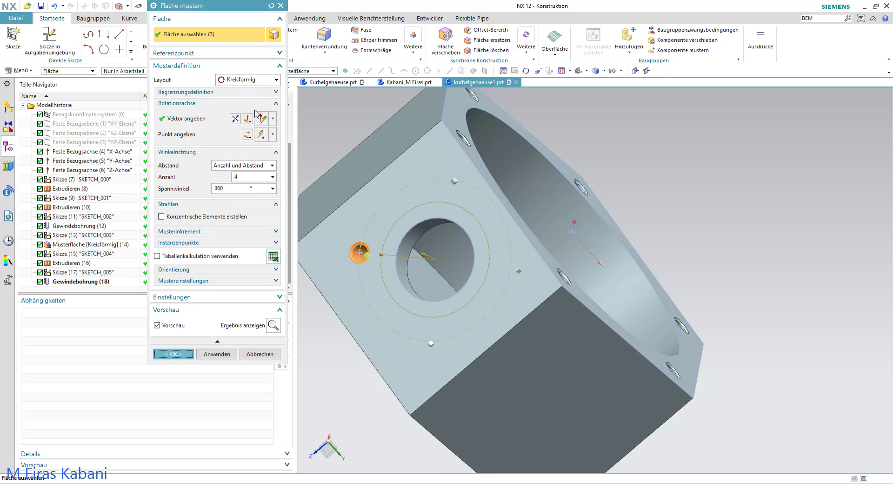
mouse_move(244, 79)
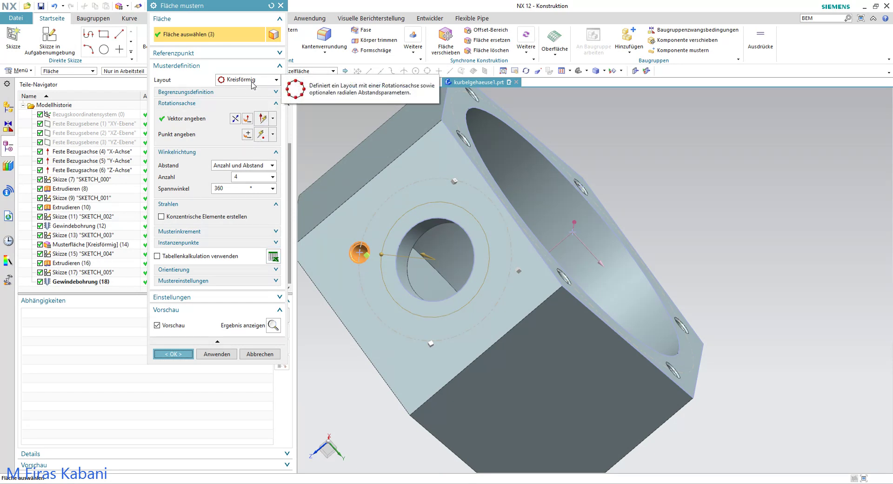
click(250, 166)
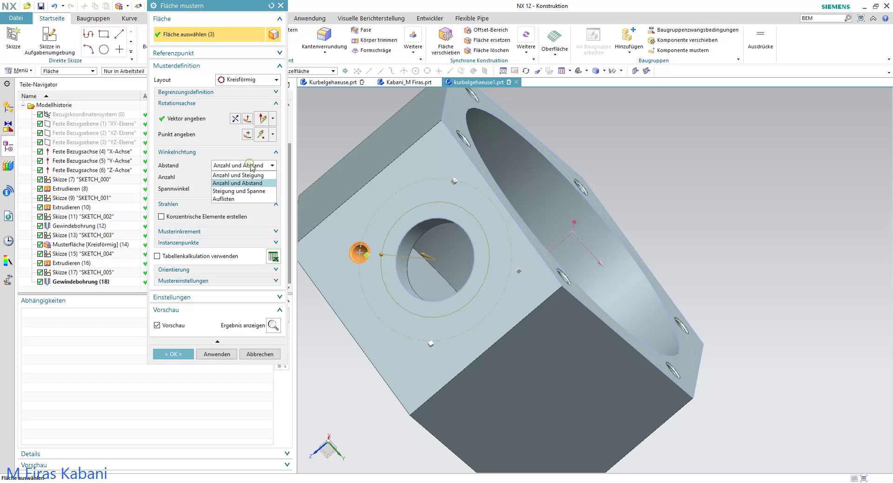
click(251, 176)
click(181, 356)
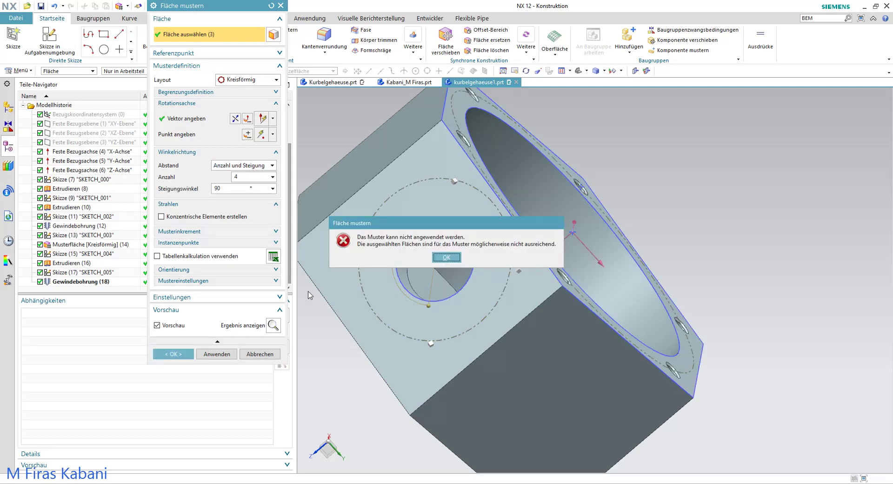
click(446, 256)
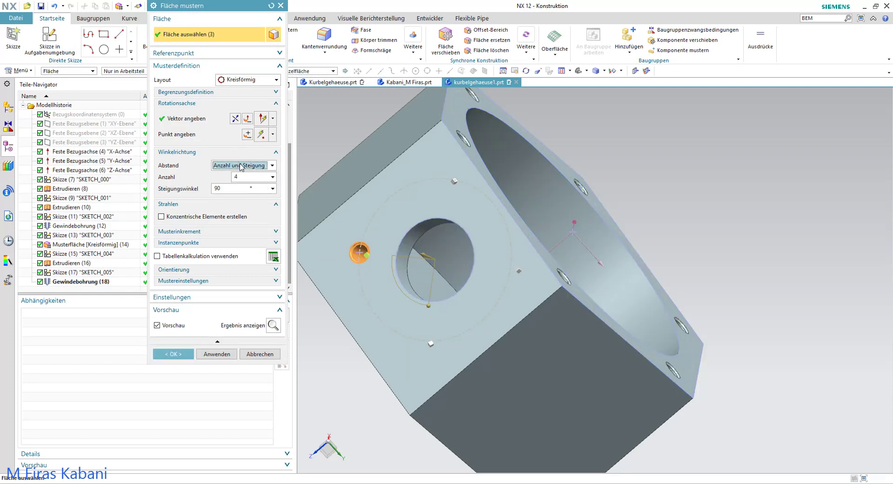
Step: Switch back to count and span and cancel the Pattern Face dialog
click(269, 168)
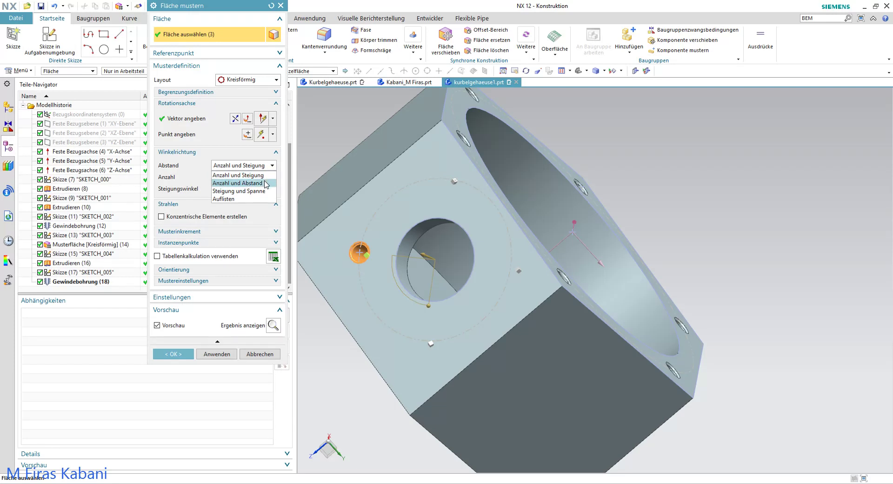
click(266, 184)
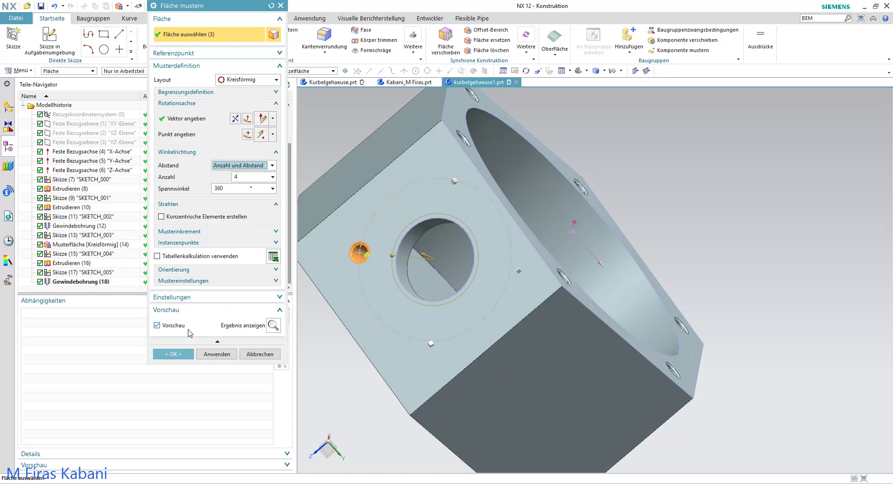
click(186, 353)
click(413, 44)
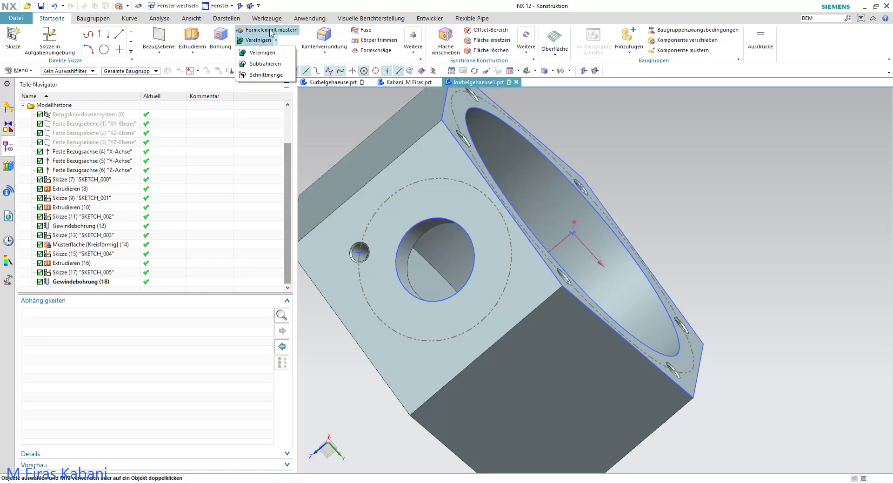
Step: Pattern feature Gewindebohrung (18) circularly about the side bore with 4 copies
click(272, 31)
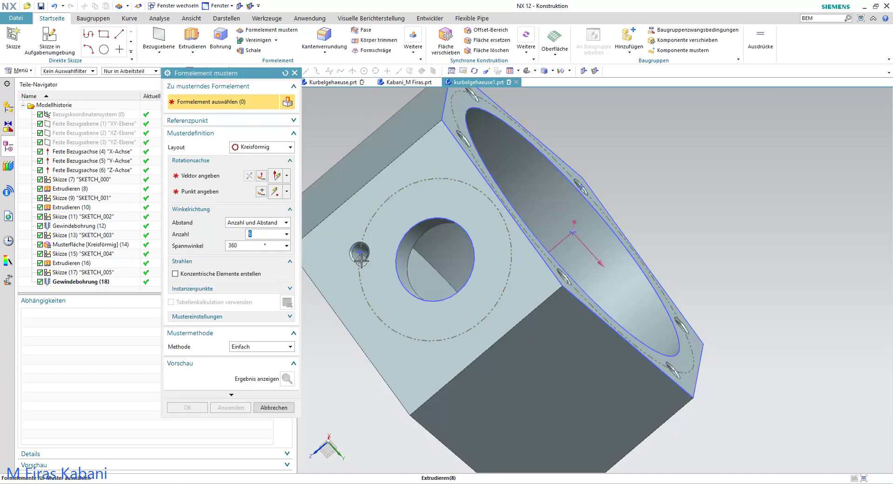
click(92, 282)
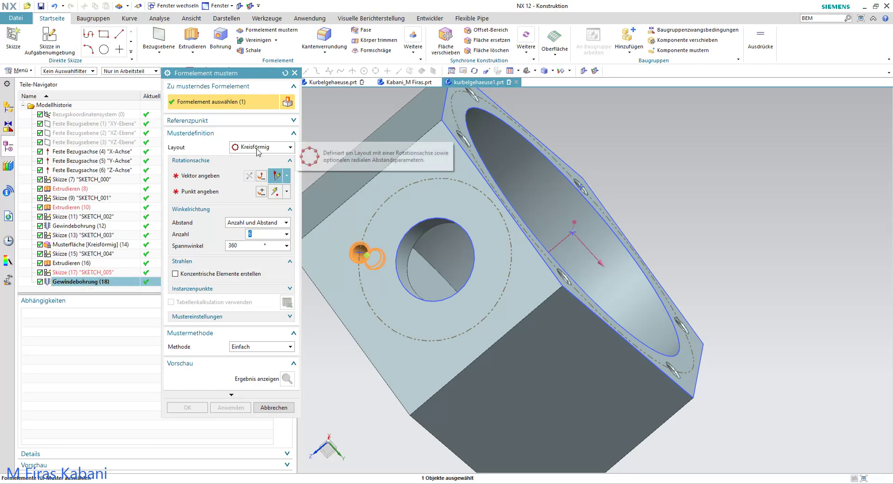
click(284, 151)
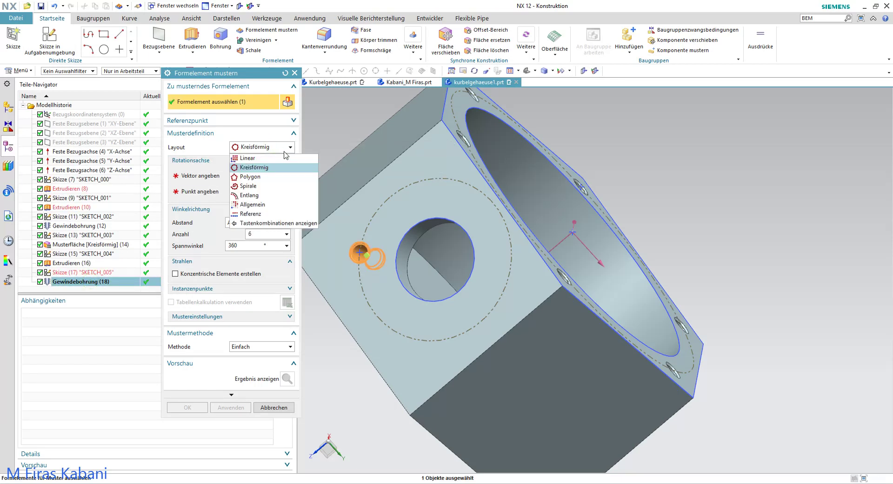
click(268, 168)
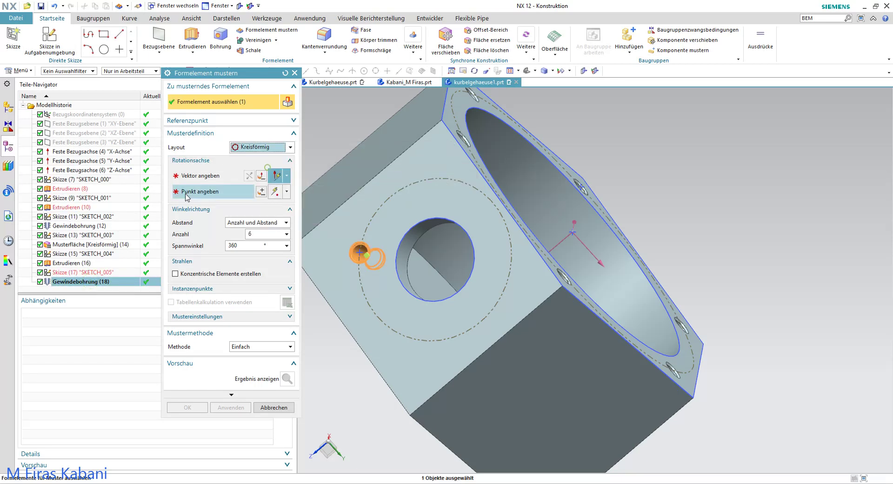
click(419, 235)
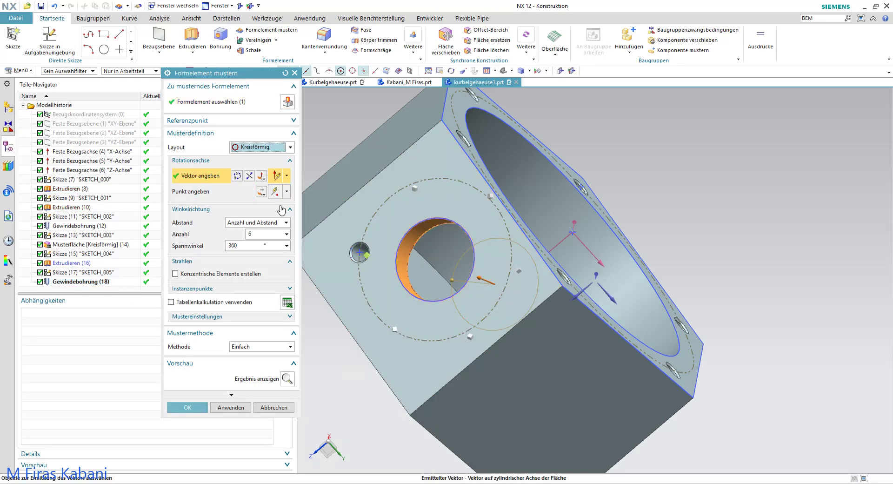
click(259, 234)
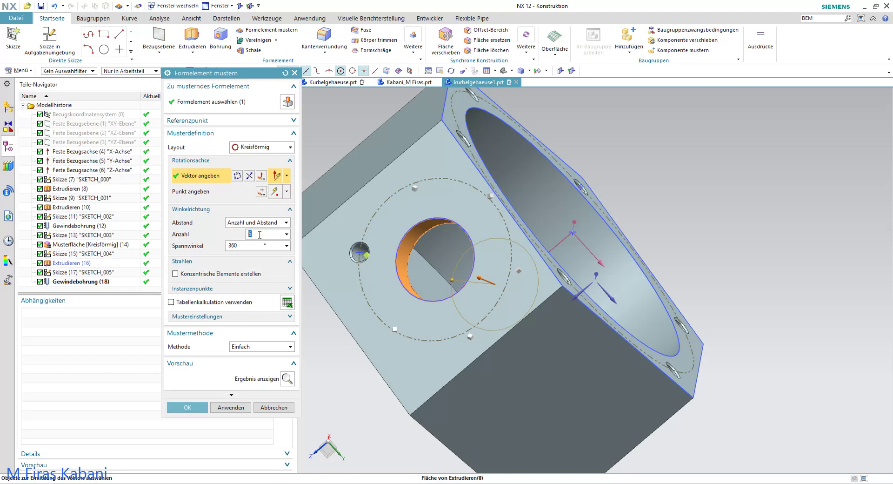
text(4)
middle_drag(425, 147, 421, 142)
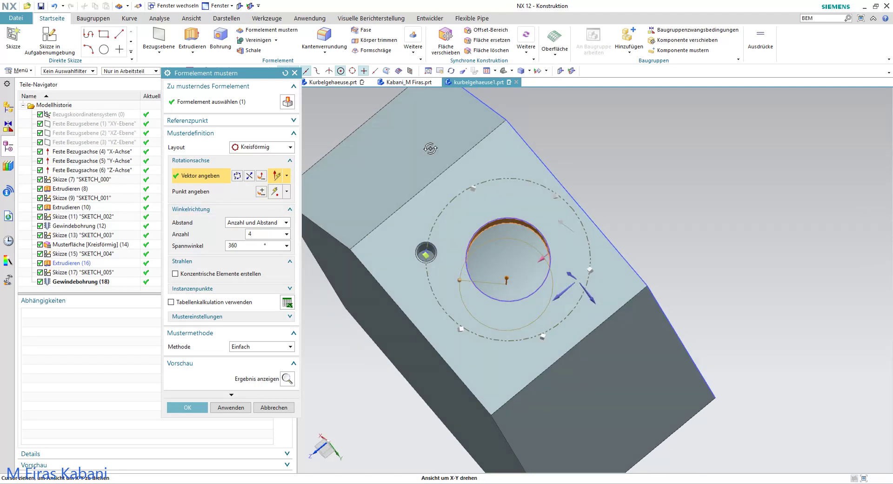
click(286, 379)
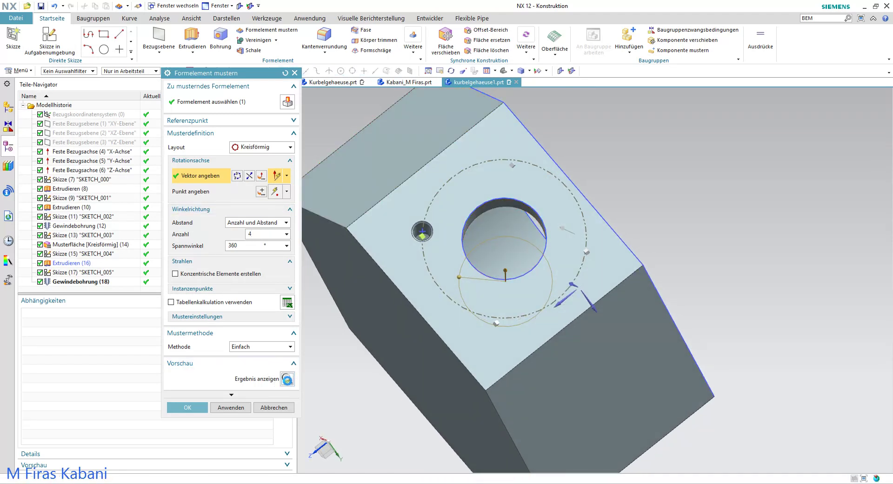
Step: Space the copies by count and 90° pitch and create the hole pattern
mouse_move(537, 281)
middle_down()
mouse_move(446, 332)
mouse_move(452, 317)
mouse_move(467, 315)
middle_up()
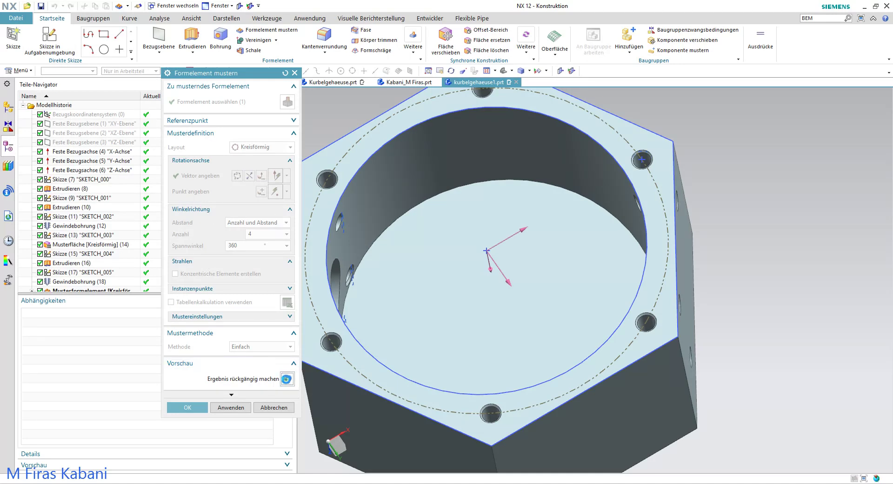
click(286, 378)
click(287, 223)
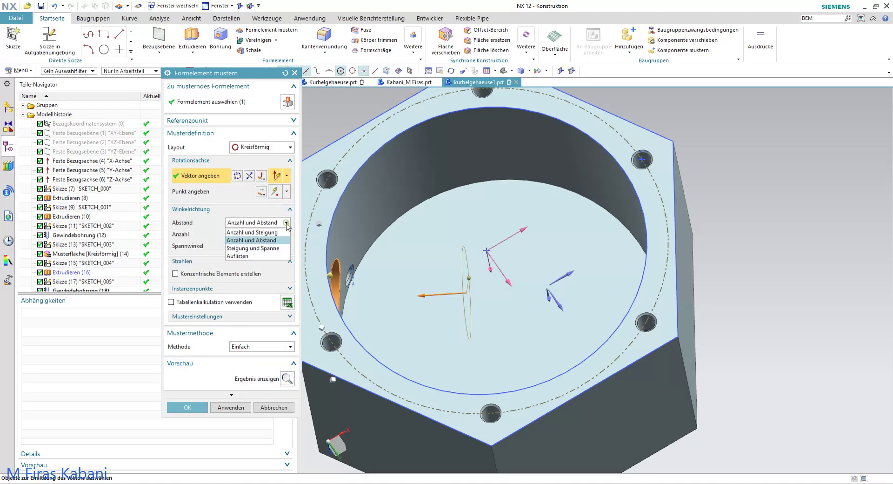
click(251, 232)
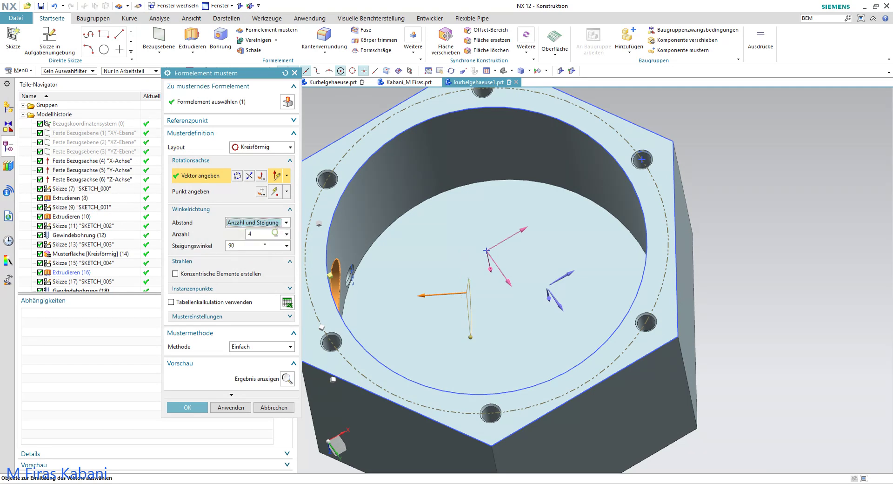
scroll(368, 237, down, 2)
middle_drag(368, 237, 399, 229)
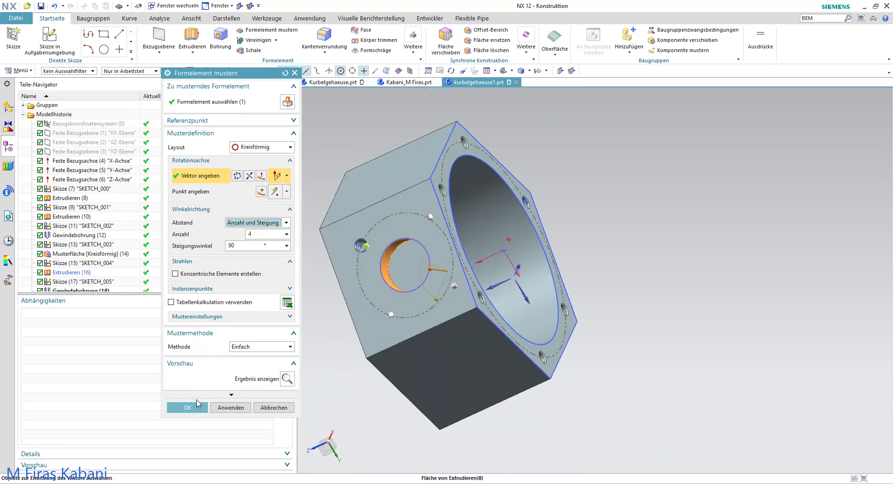
click(187, 407)
mouse_move(354, 358)
middle_down()
mouse_move(432, 317)
mouse_move(395, 340)
mouse_move(455, 352)
mouse_move(421, 369)
middle_up()
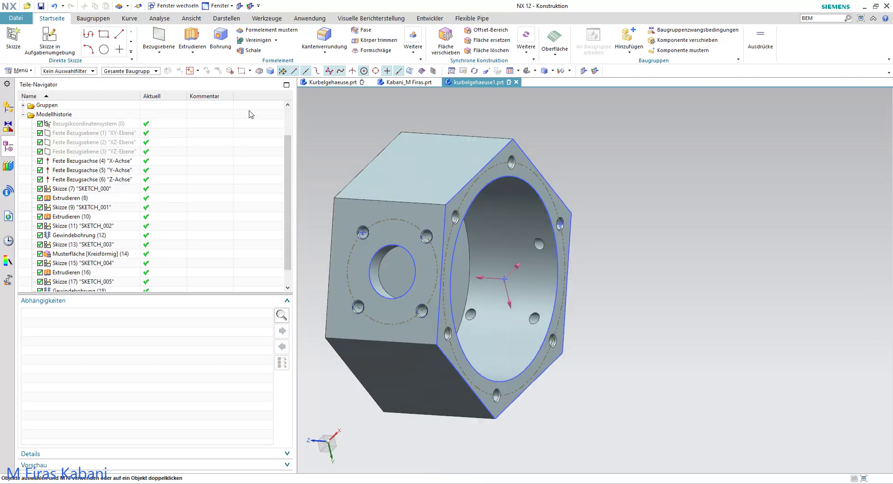
mouse_move(535, 261)
middle_down()
mouse_move(512, 268)
mouse_move(495, 255)
mouse_move(547, 243)
middle_up()
mouse_move(531, 229)
middle_down()
mouse_move(482, 234)
mouse_move(527, 250)
middle_up()
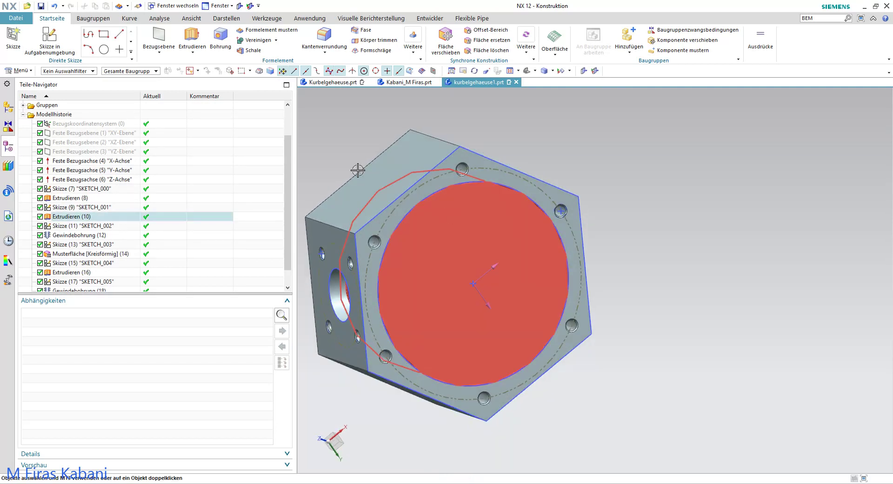
scroll(434, 236, down, 2)
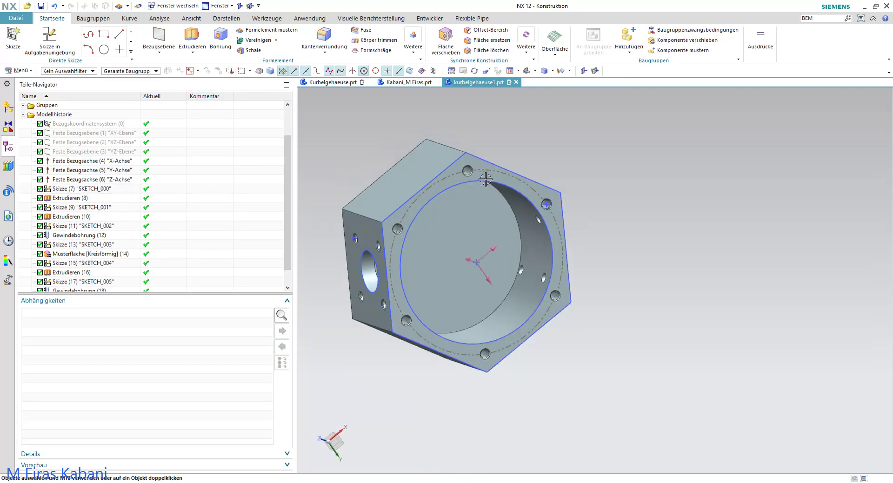
middle_drag(435, 236, 444, 236)
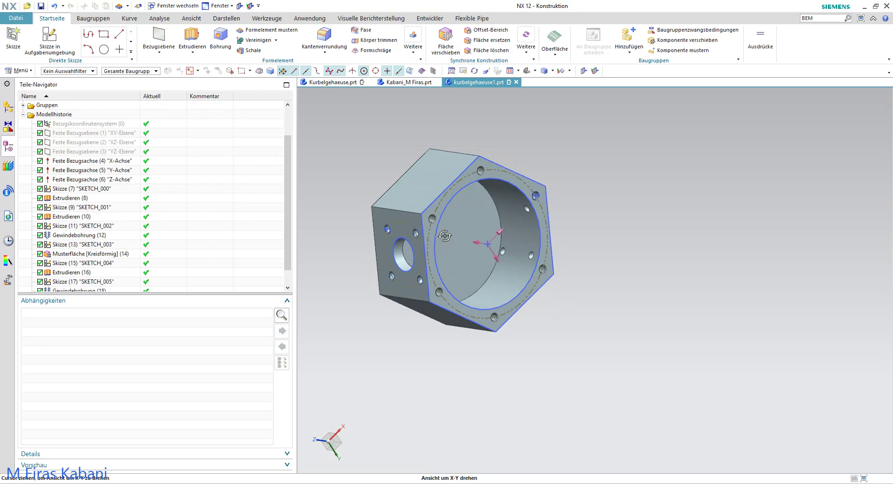
click(264, 33)
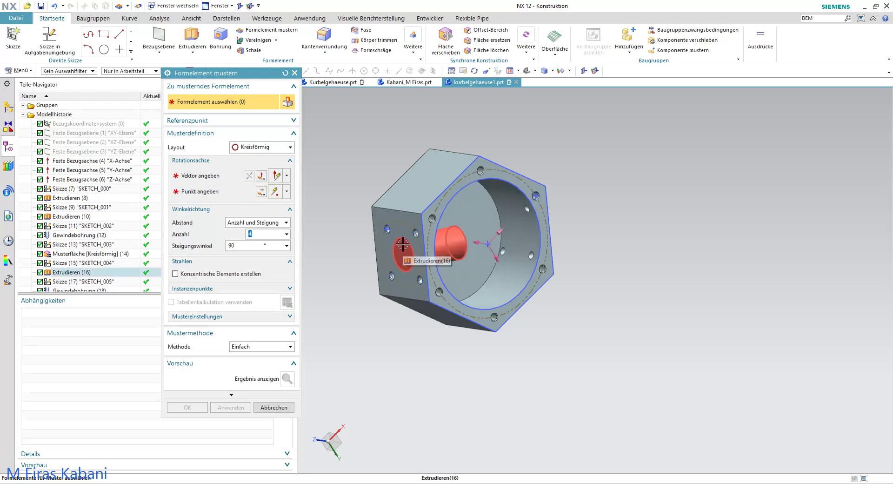
click(294, 73)
key(F8)
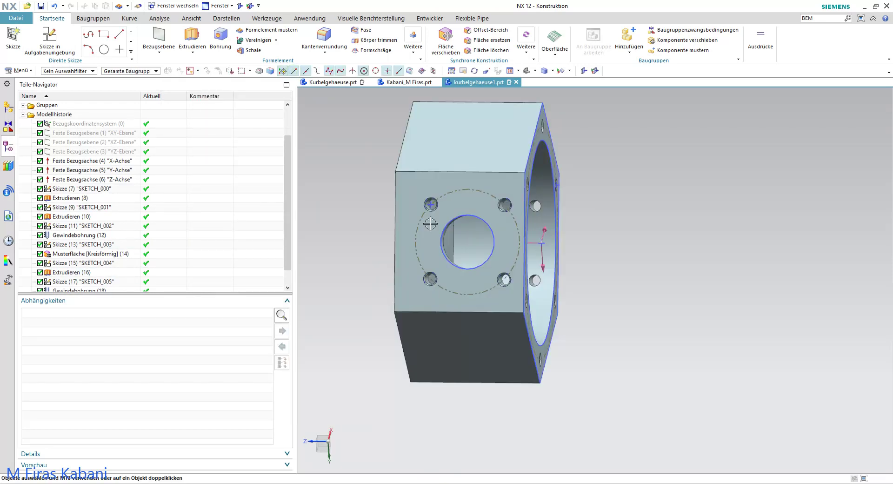
scroll(480, 211, up, 3)
scroll(481, 212, down, 3)
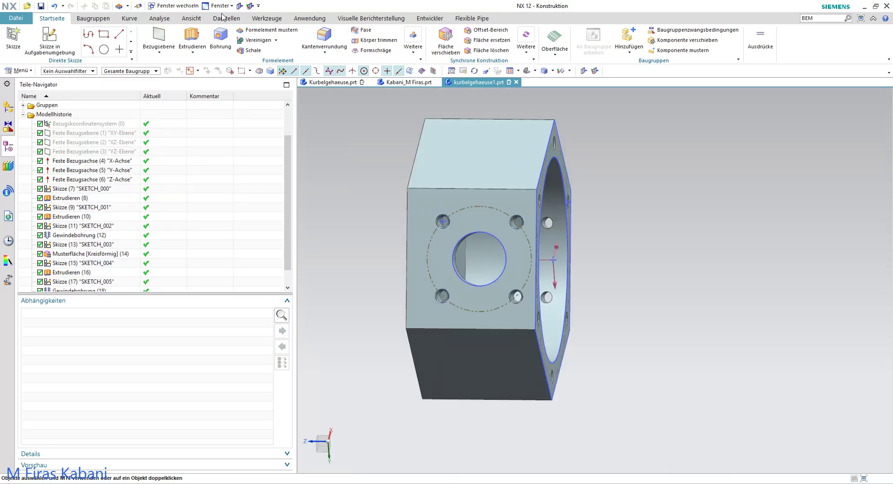
Step: Start a new sketch on the housing's side face
click(50, 35)
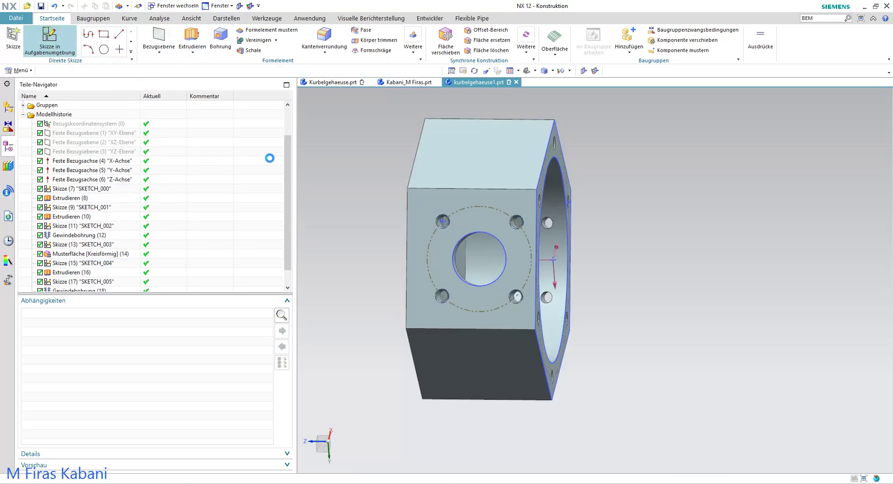
click(500, 198)
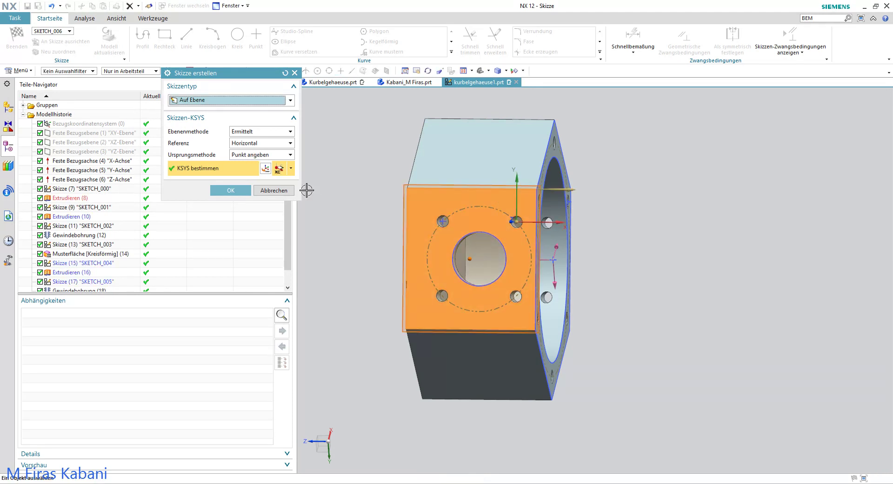
click(227, 191)
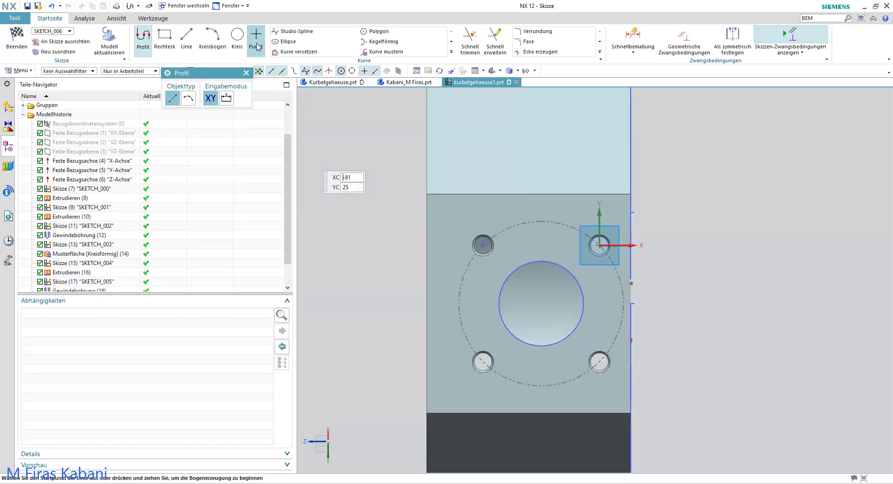
Step: Draw a 24 mm horizontal line leftward from the bore centre at 180°
key(l)
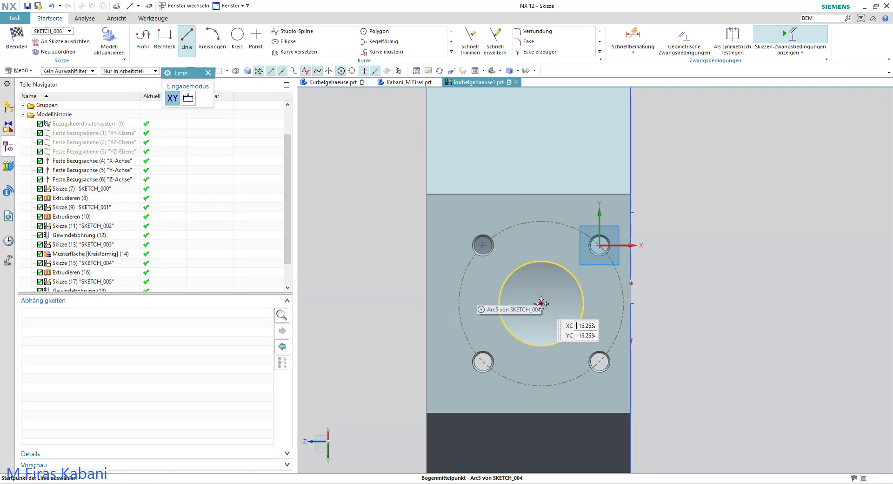
click(542, 301)
text(52)
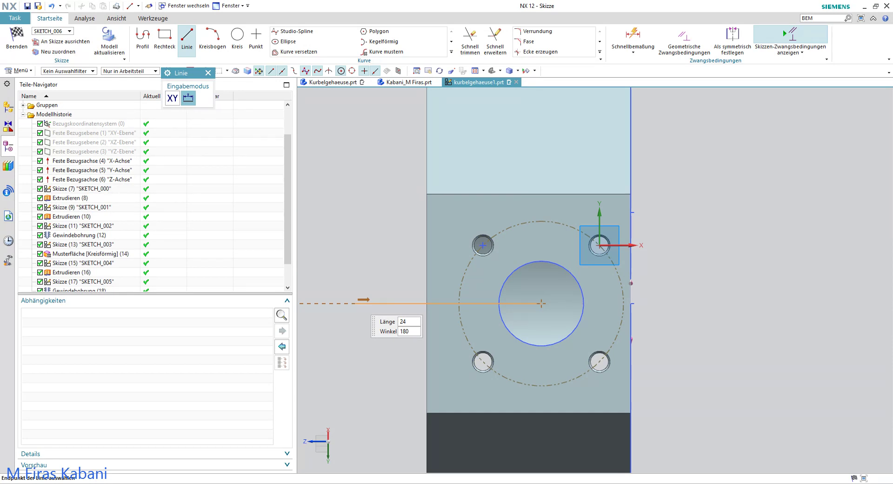
key(Tab)
key(Return)
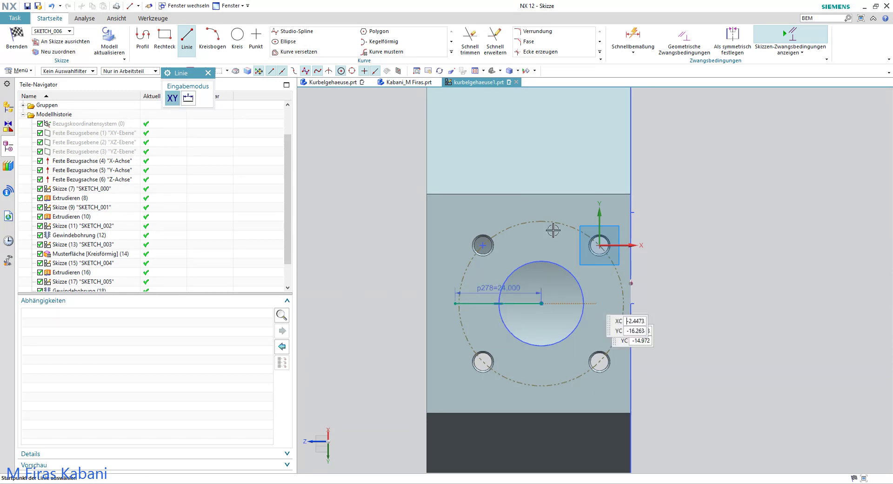
scroll(453, 252, up, 2)
scroll(462, 364, up, 2)
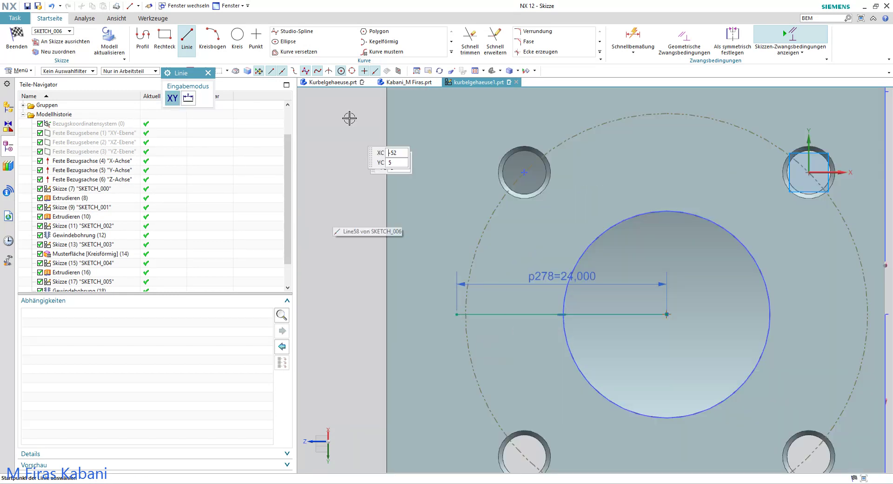
key(Escape)
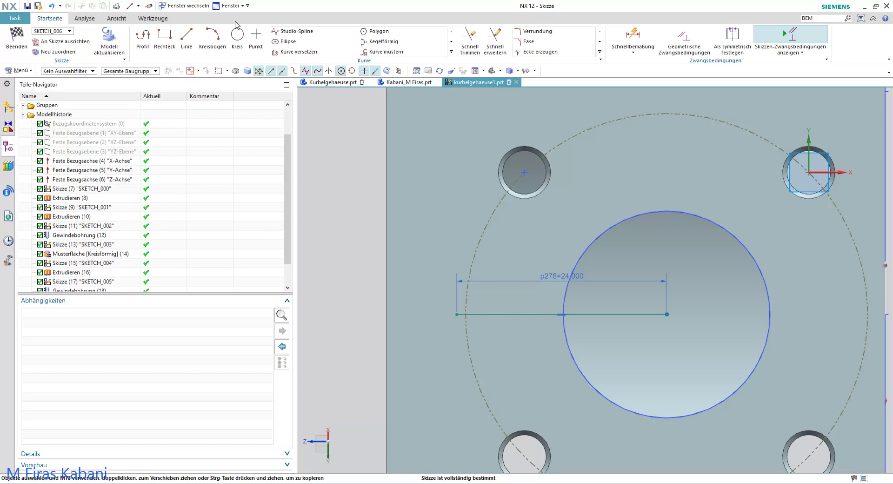
Step: Place a sketch point at the line's left end and delete the guide line
click(255, 35)
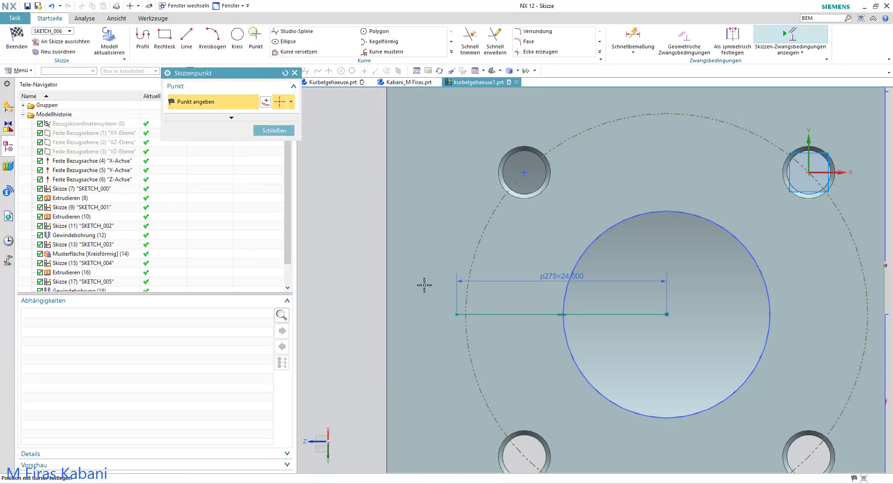
click(457, 315)
key(Escape)
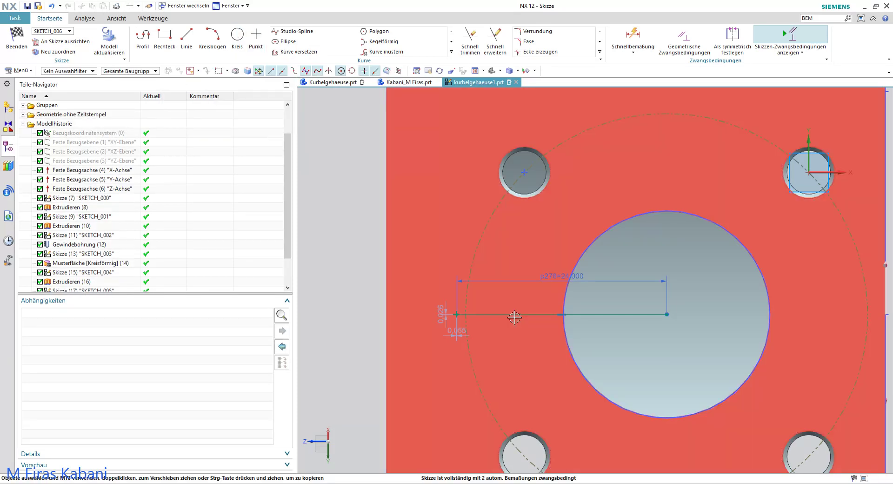
click(513, 315)
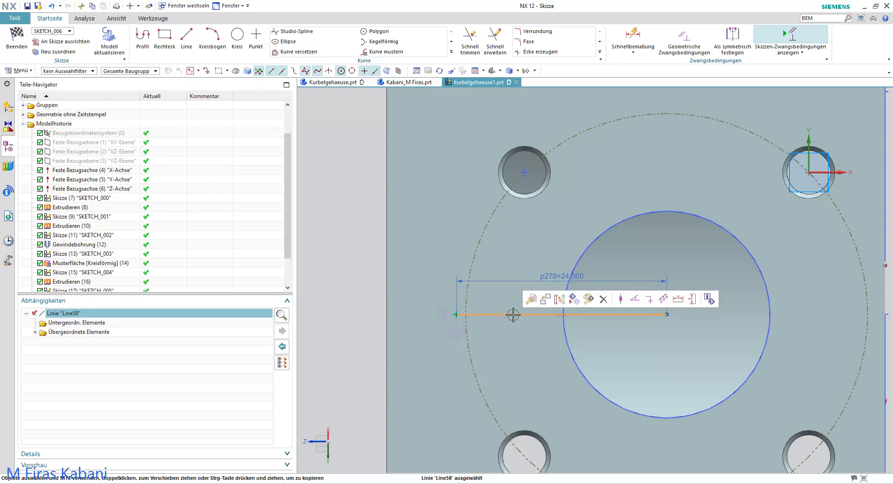
key(Delete)
scroll(514, 298, down, 3)
key(d)
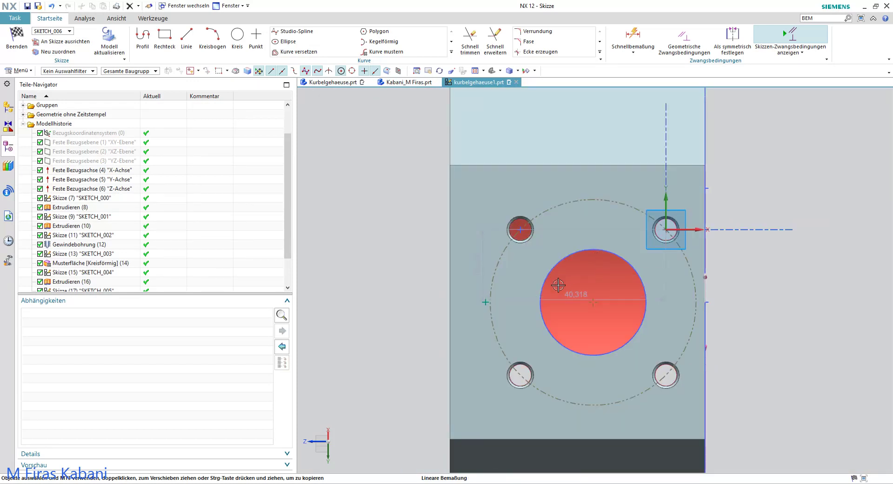
scroll(558, 284, up, 2)
click(612, 306)
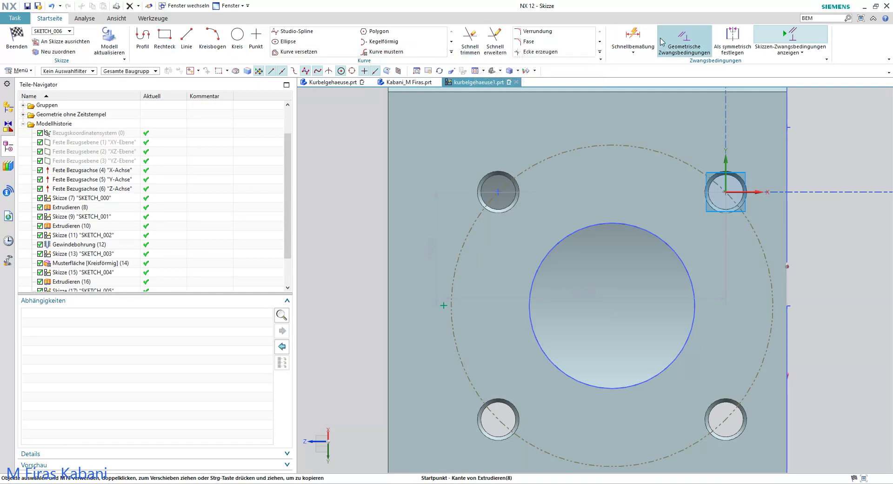
Step: Dimension the point 24 mm from the bore centre and finish the sketch
click(631, 33)
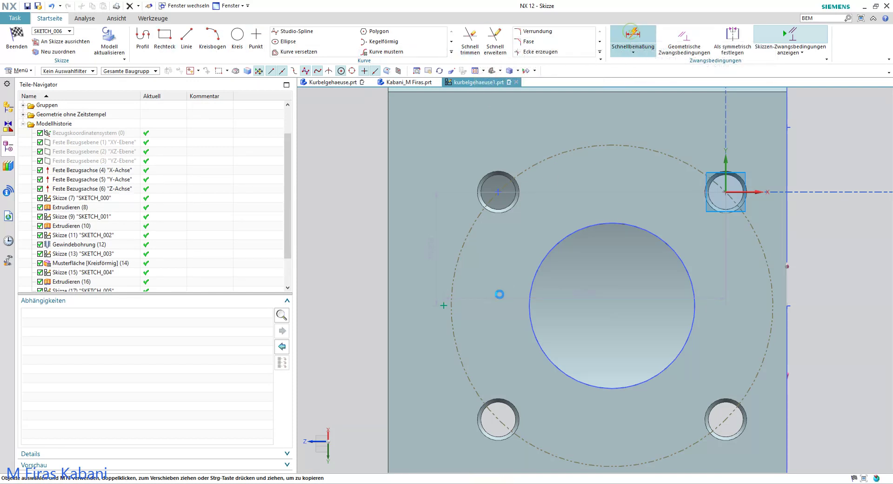
click(444, 305)
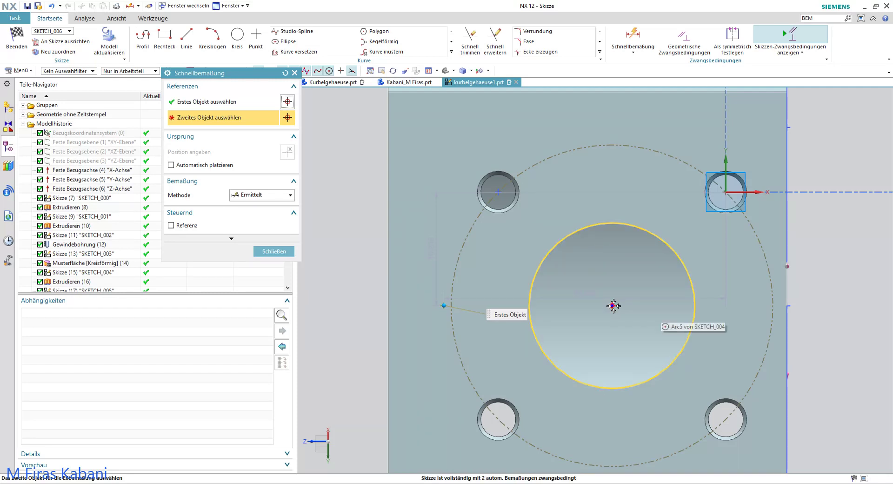
click(612, 305)
click(530, 245)
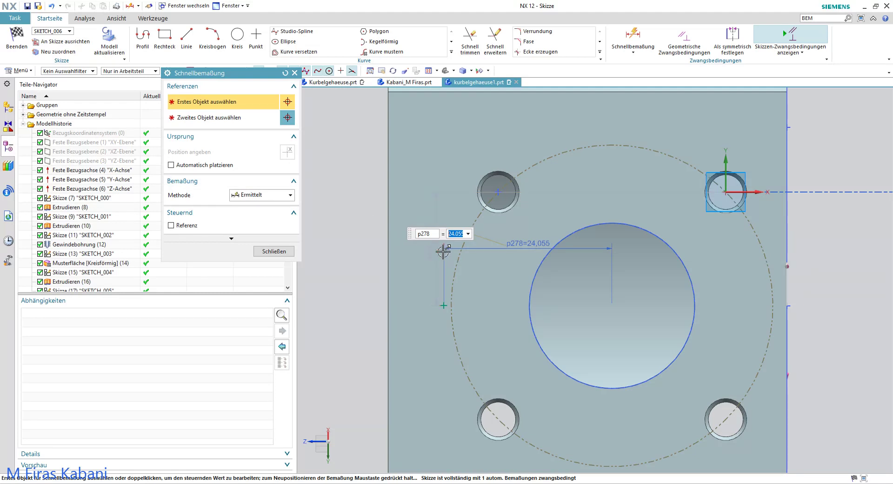
text(2)
key(Return)
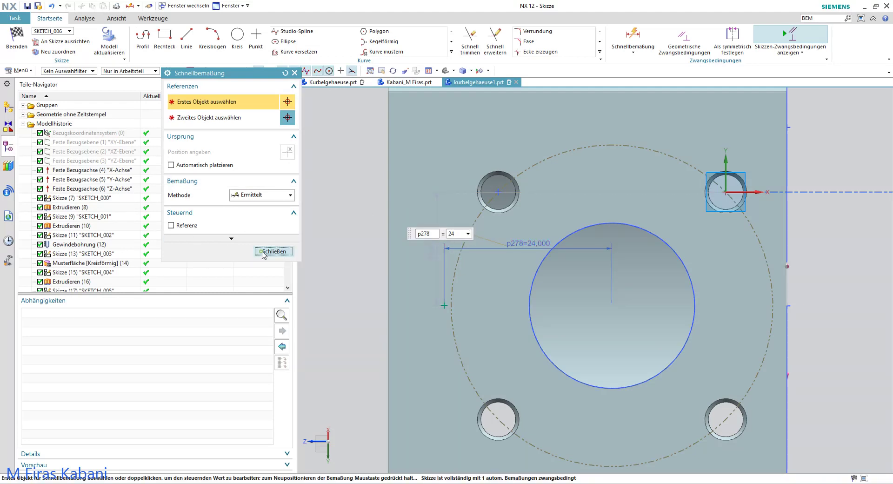
click(273, 251)
scroll(503, 288, down, 3)
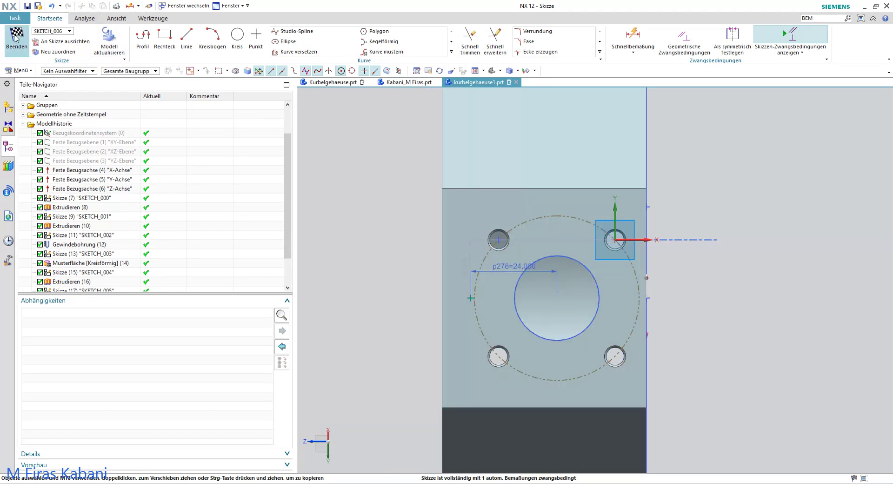
click(16, 37)
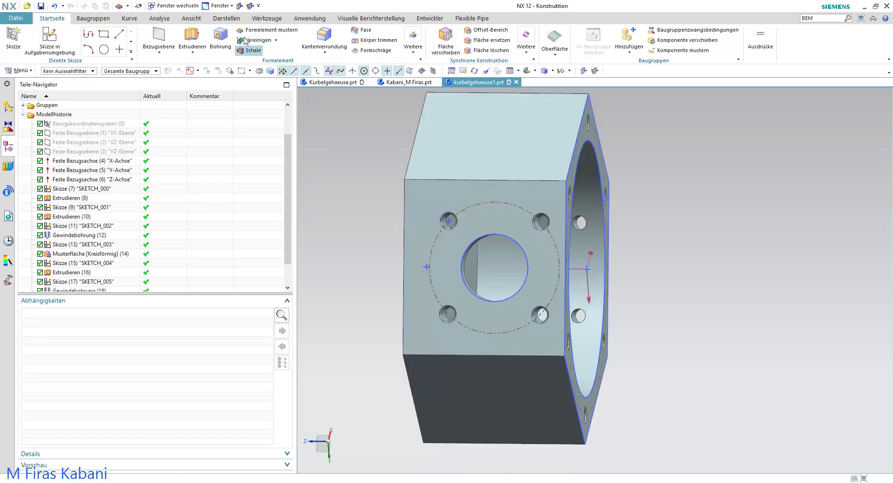
Step: Start a general hole with a 4 mm diameter
click(220, 39)
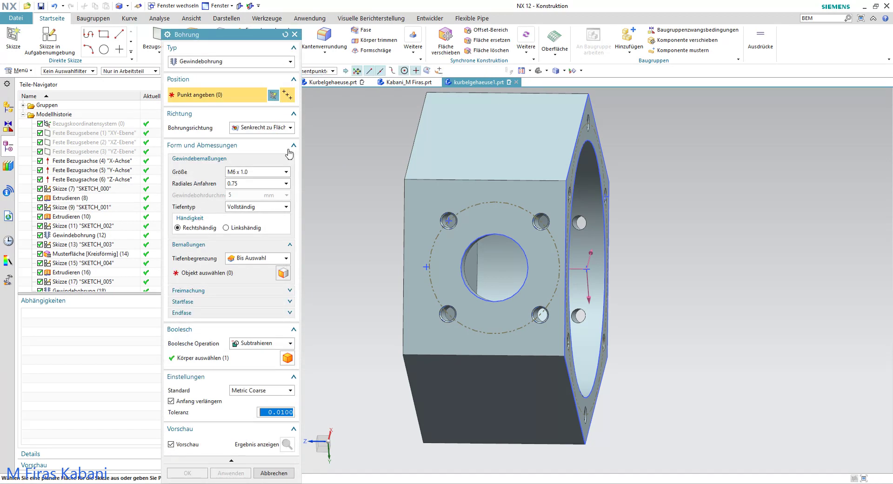
click(214, 61)
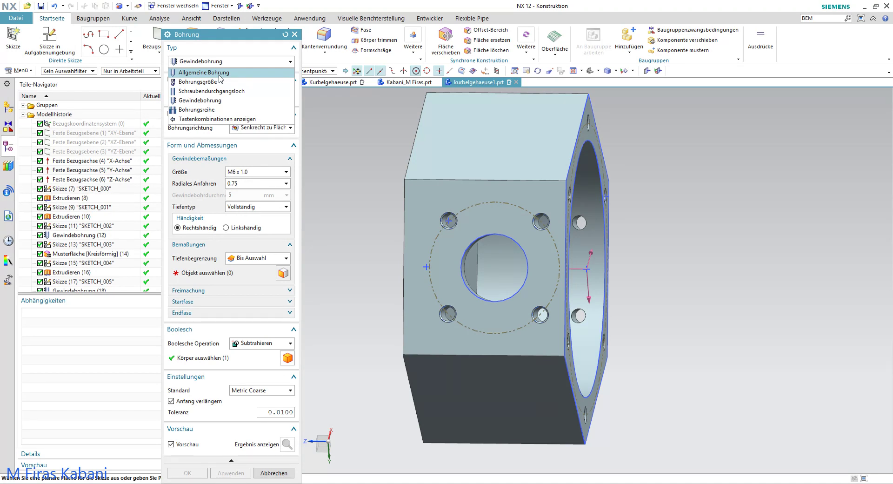
click(223, 72)
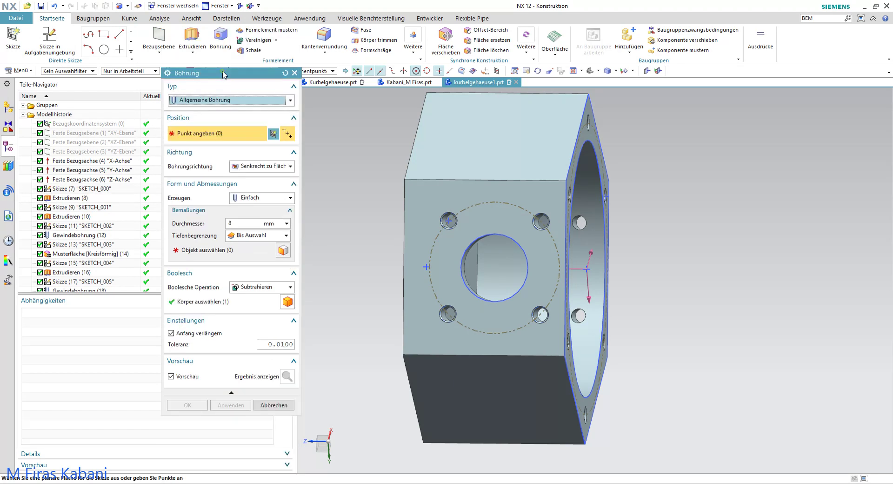
click(249, 224)
text(4)
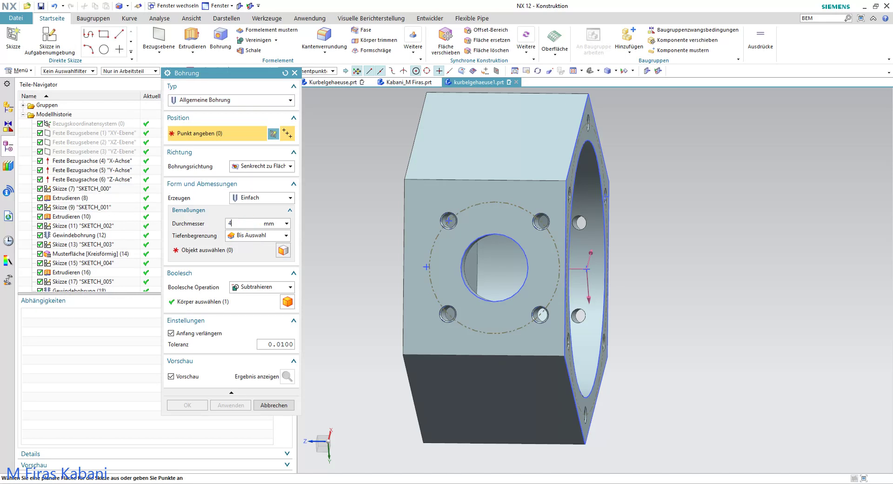
click(248, 237)
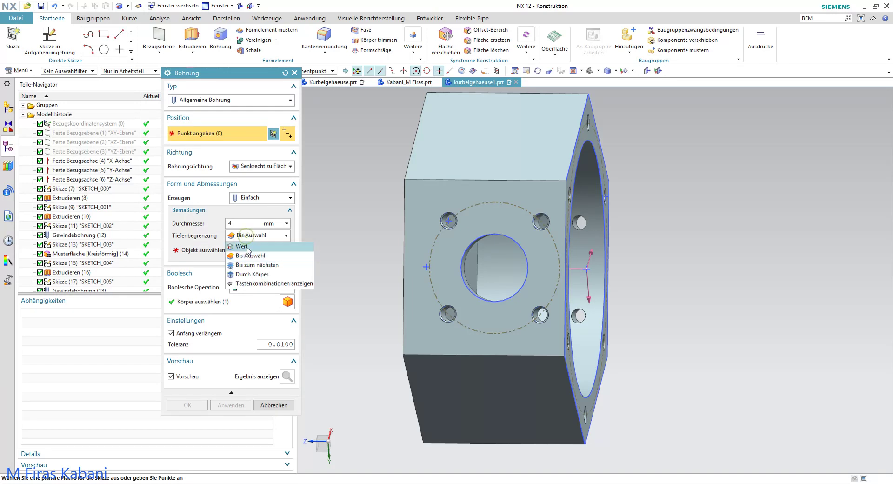
click(247, 222)
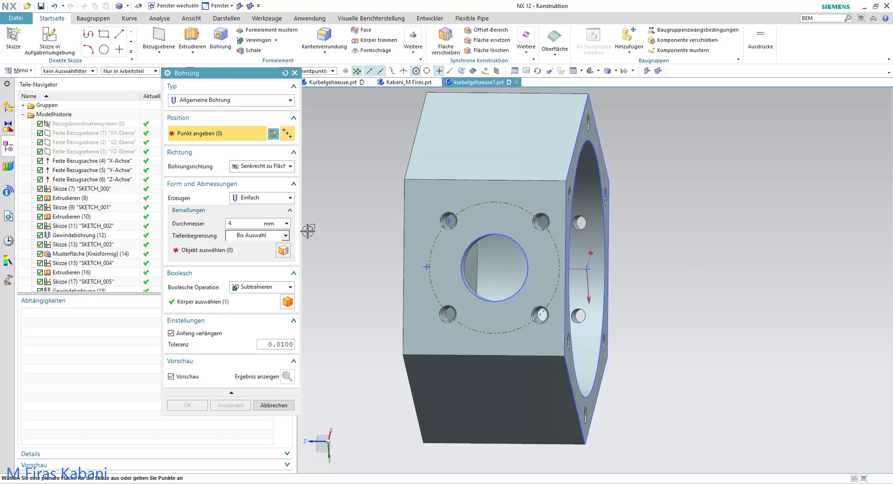
Step: Place the hole at the sketch point and limit its depth by Value
middle_drag(453, 239, 375, 245)
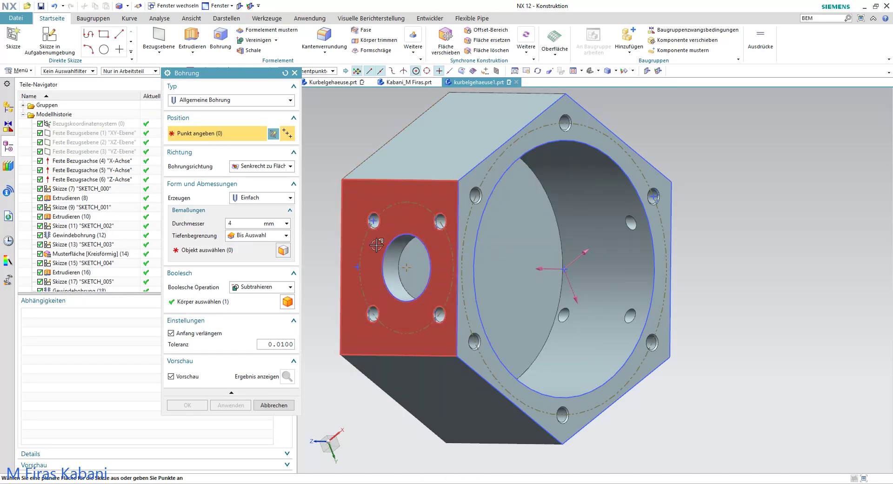
click(360, 266)
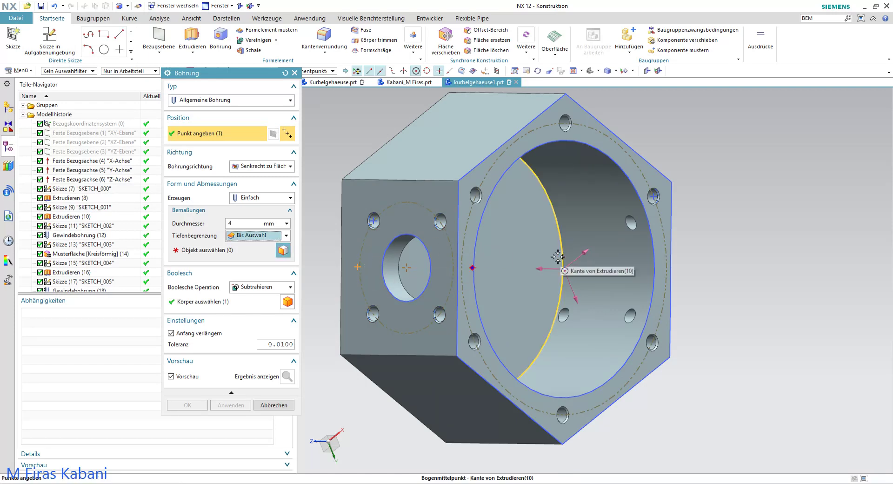
mouse_move(547, 262)
middle_down()
mouse_move(379, 292)
mouse_move(430, 312)
mouse_move(424, 287)
middle_up()
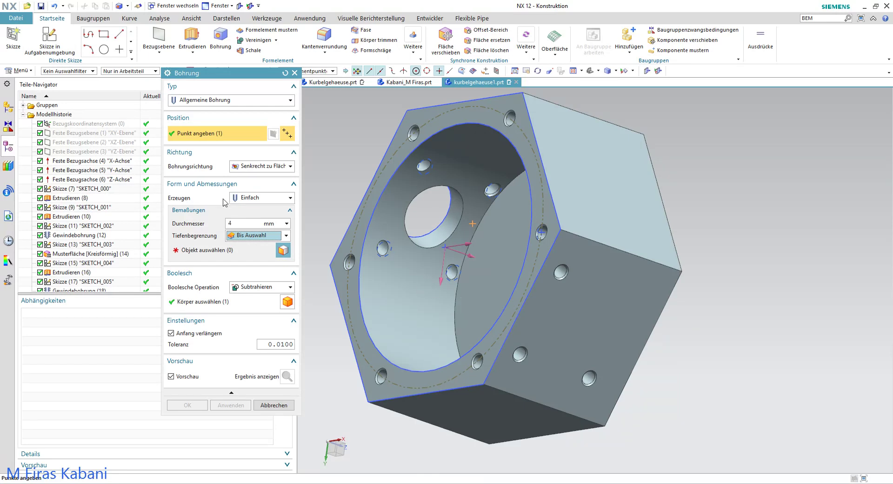
click(251, 236)
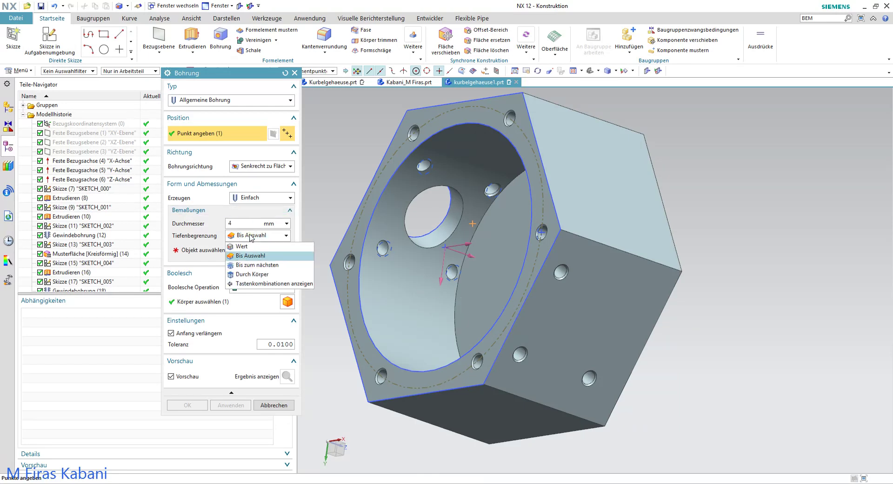
click(251, 246)
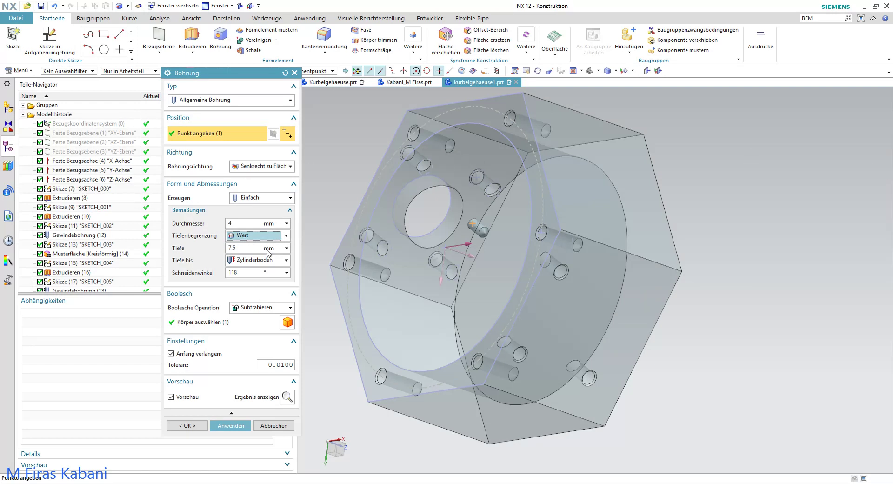
Step: Set the hole depth to 36 mm, preview it, and create the hole
mouse_move(511, 203)
middle_down()
mouse_move(498, 251)
mouse_move(512, 255)
middle_up()
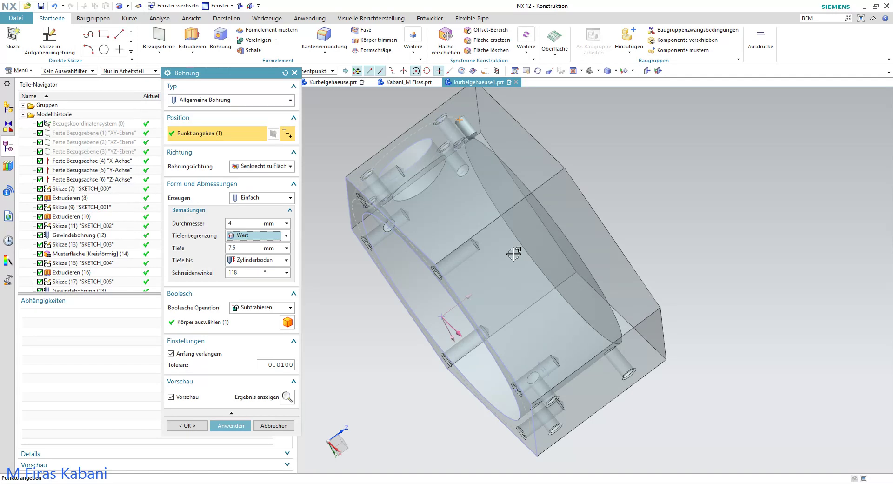
click(239, 249)
text(36)
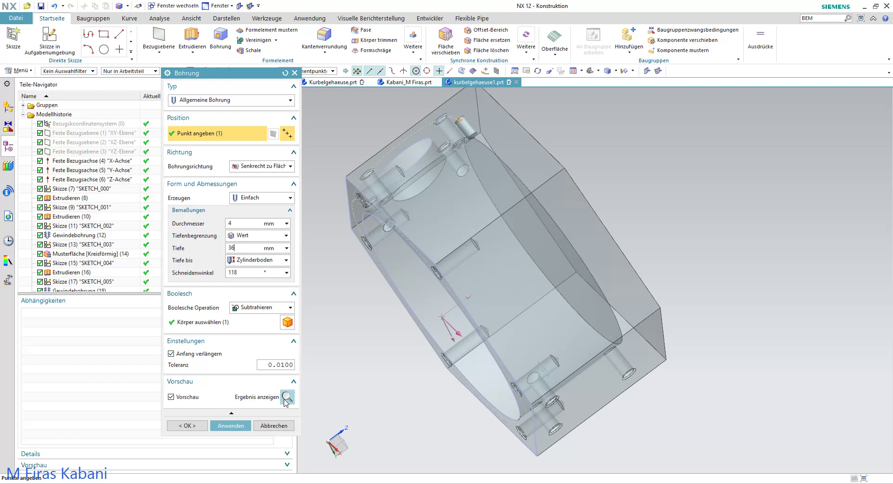
click(287, 399)
scroll(359, 333, up, 5)
mouse_move(405, 299)
middle_down()
mouse_move(429, 201)
mouse_move(528, 245)
mouse_move(494, 186)
mouse_move(520, 199)
mouse_move(455, 155)
mouse_move(470, 172)
mouse_move(397, 183)
mouse_move(322, 239)
middle_up()
key(ctrl+f)
scroll(494, 186, up, 3)
scroll(517, 197, up, 2)
scroll(517, 197, down, 3)
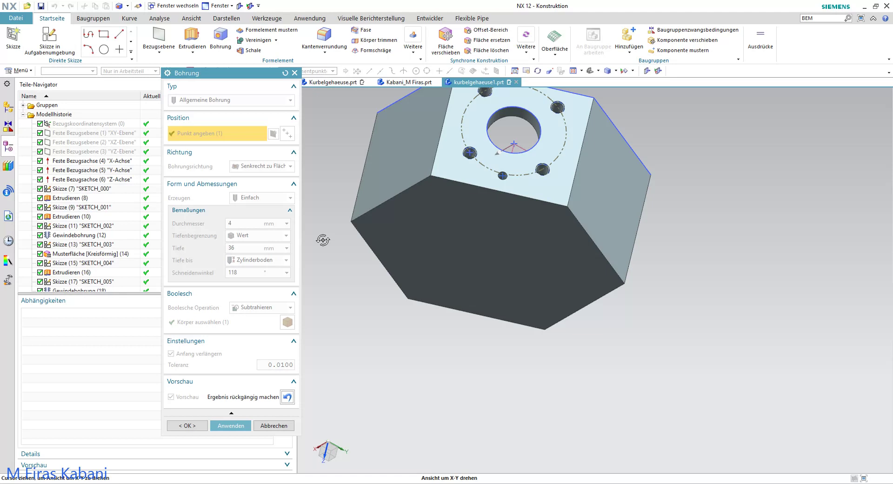
scroll(392, 223, up, 3)
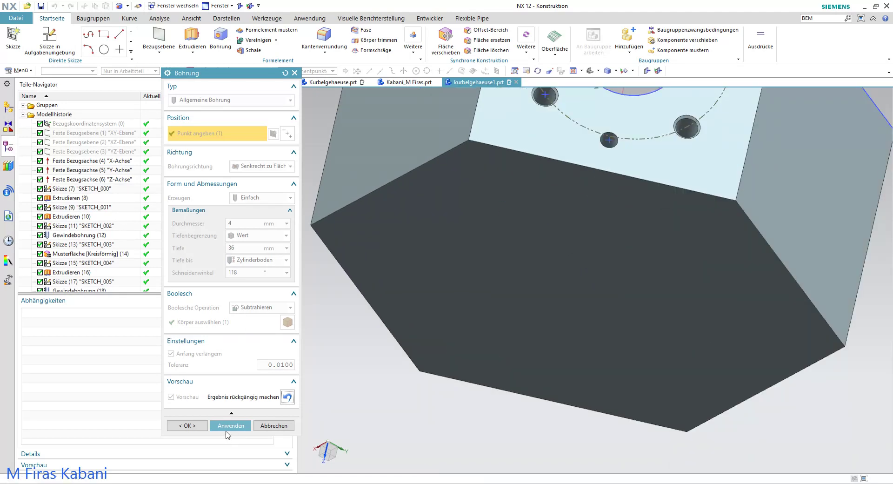
click(187, 425)
mouse_move(600, 159)
middle_down()
mouse_move(614, 143)
mouse_move(621, 167)
mouse_move(576, 186)
middle_up()
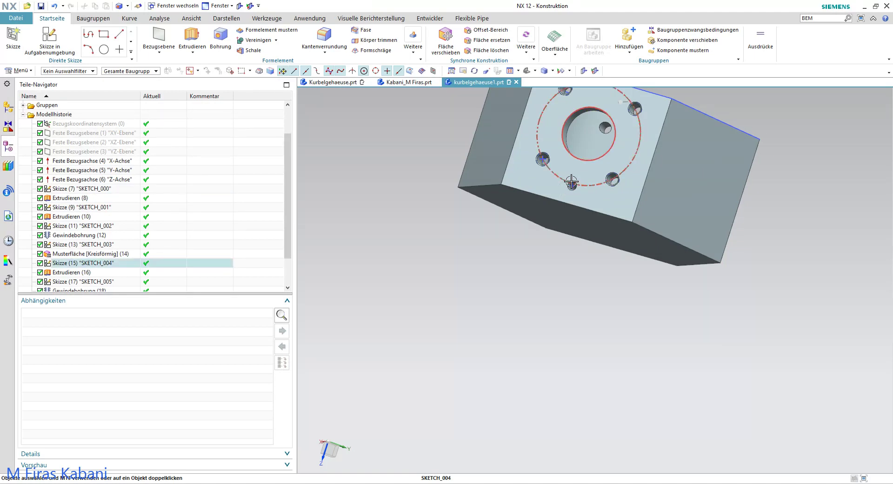
scroll(344, 206, up, 3)
scroll(106, 274, down, 2)
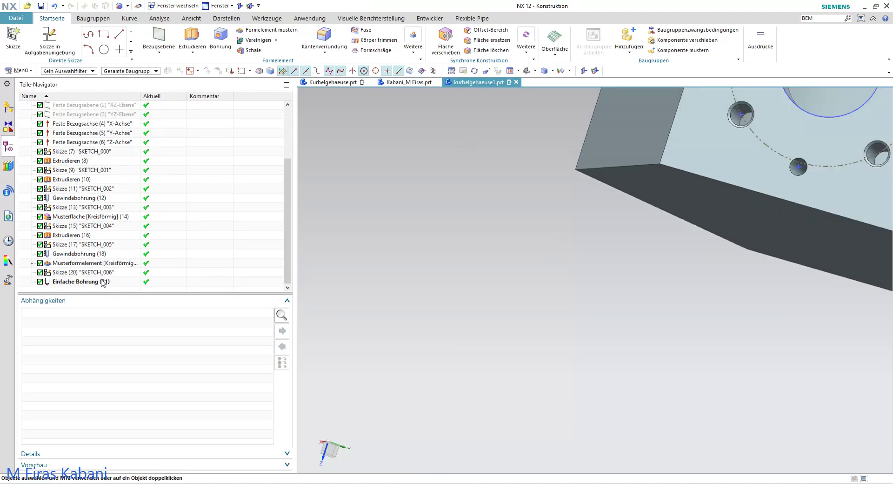
click(103, 282)
mouse_move(456, 211)
middle_down()
mouse_move(539, 202)
mouse_move(554, 255)
mouse_move(620, 237)
mouse_move(602, 244)
mouse_move(616, 253)
mouse_move(554, 241)
middle_up()
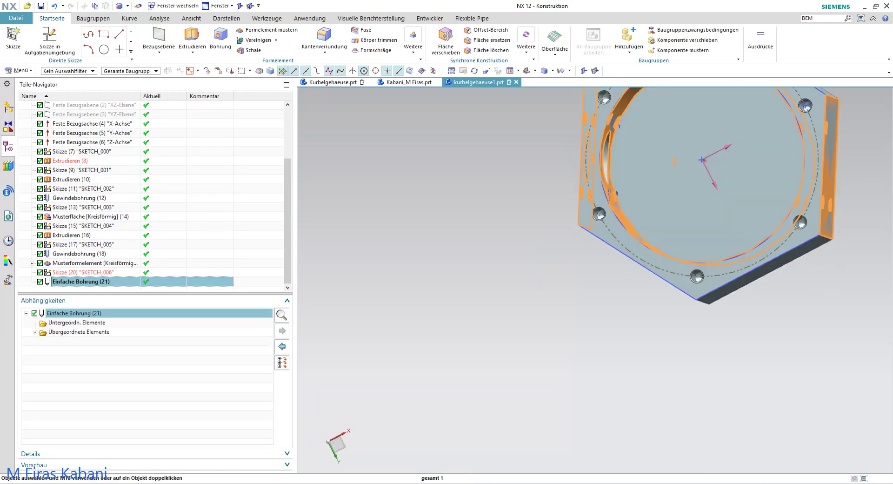
key(Escape)
middle_drag(684, 237, 785, 266)
middle_drag(811, 262, 812, 260)
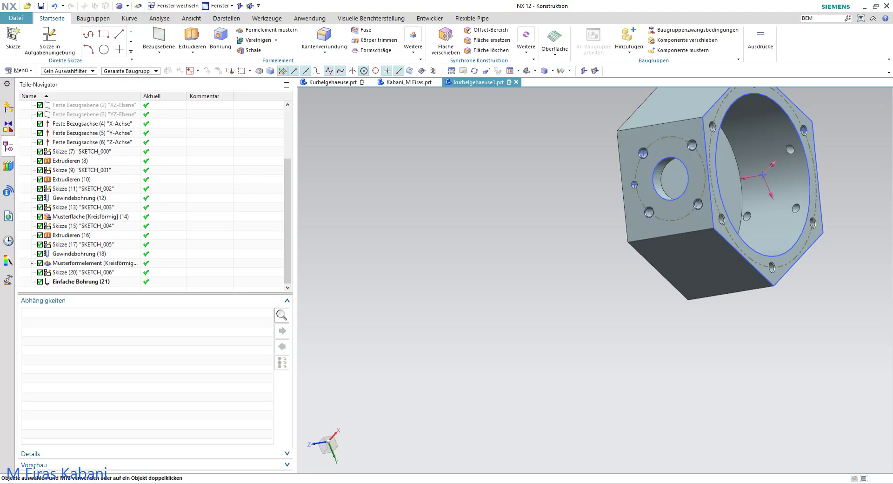
mouse_move(697, 183)
middle_down()
mouse_move(761, 210)
mouse_move(744, 190)
middle_up()
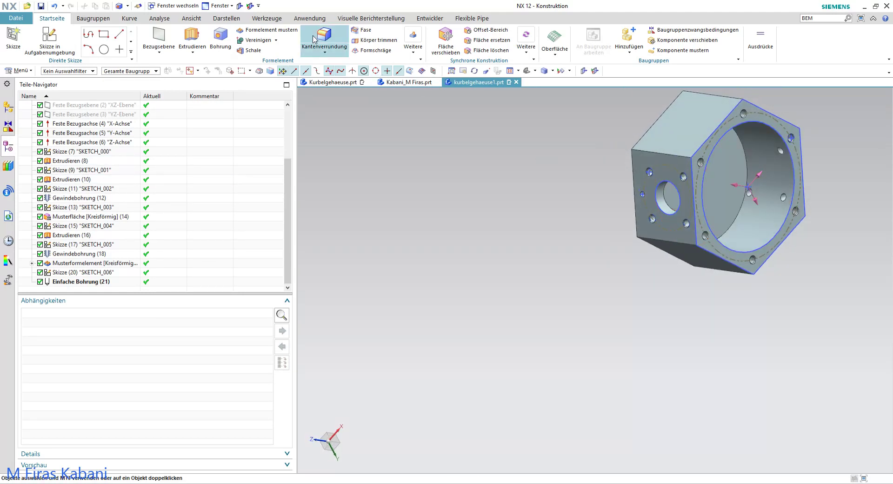
click(259, 31)
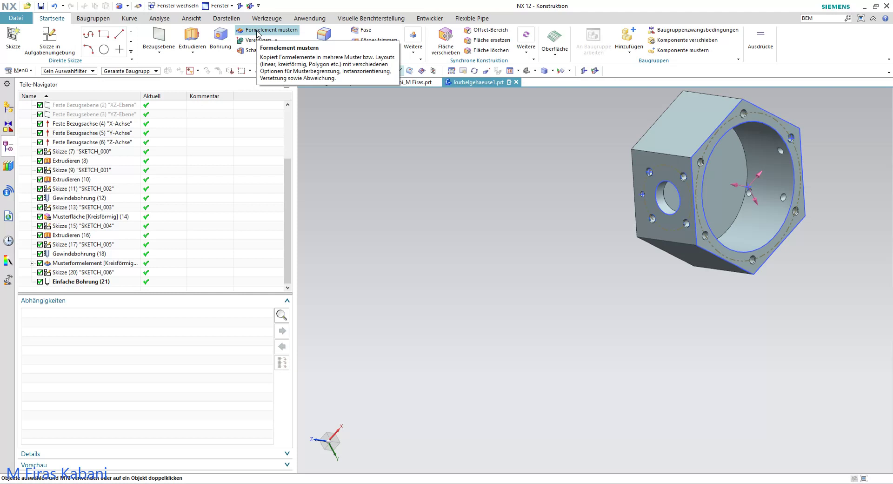
scroll(682, 199, up, 3)
scroll(683, 199, up, 2)
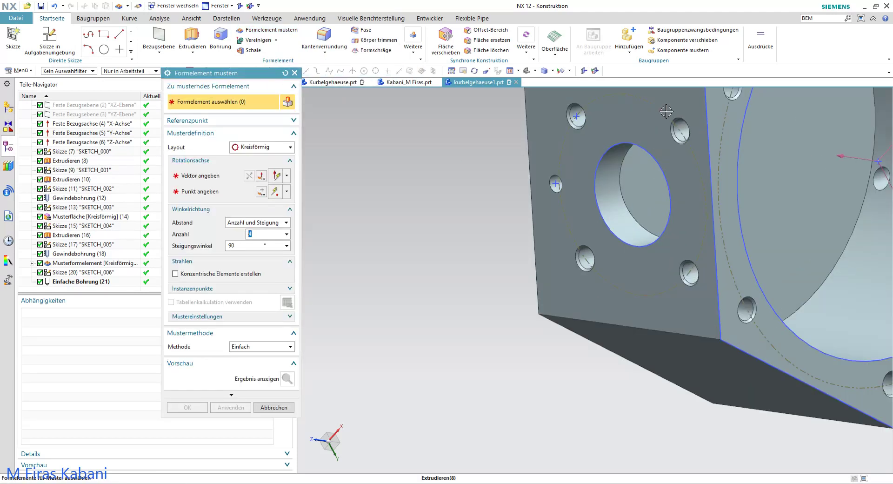
click(95, 282)
click(93, 282)
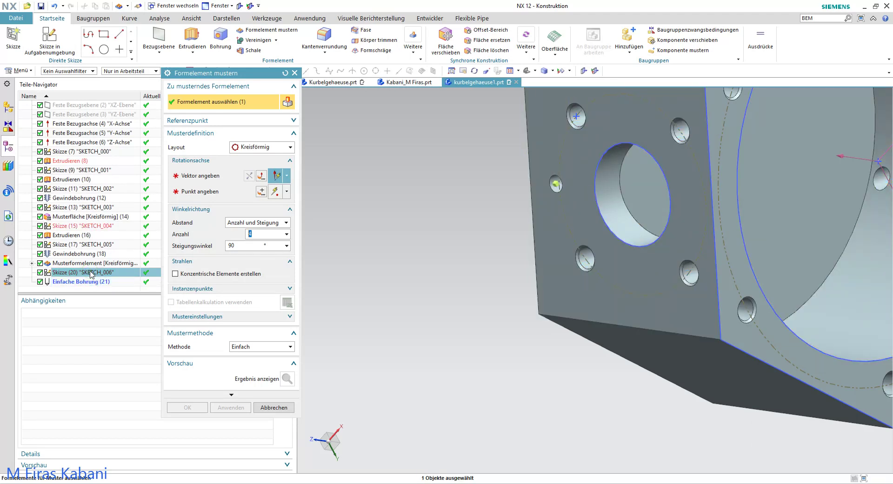
click(92, 283)
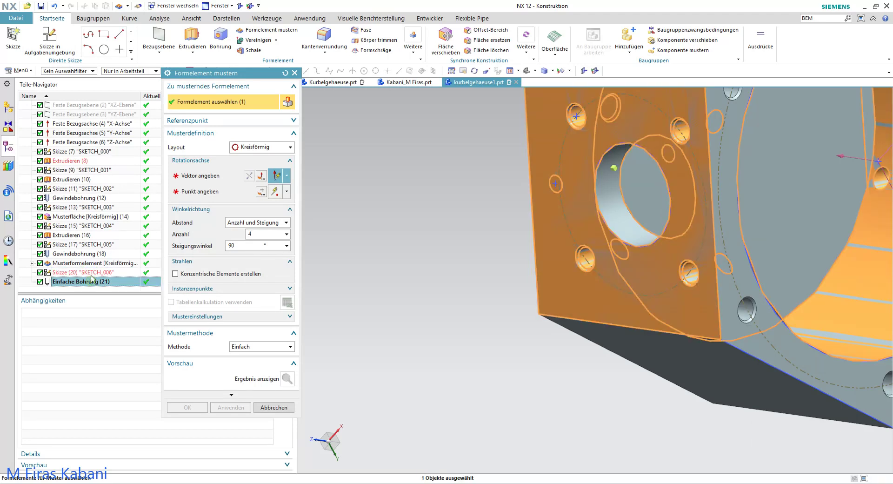
scroll(651, 140, down, 3)
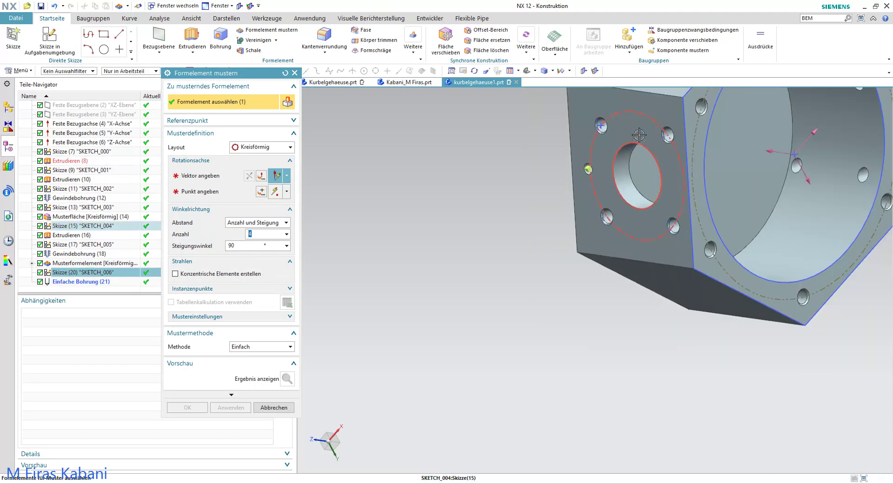
click(666, 131)
scroll(660, 135, up, 1)
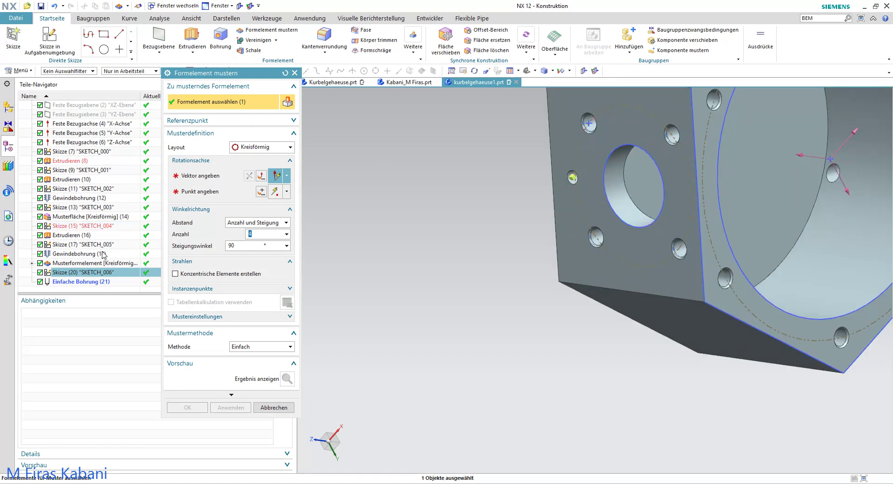
click(102, 255)
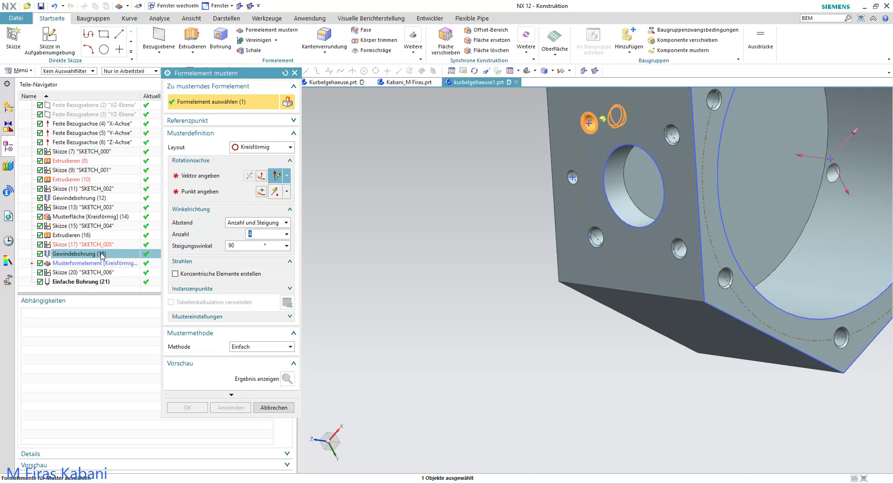
click(107, 263)
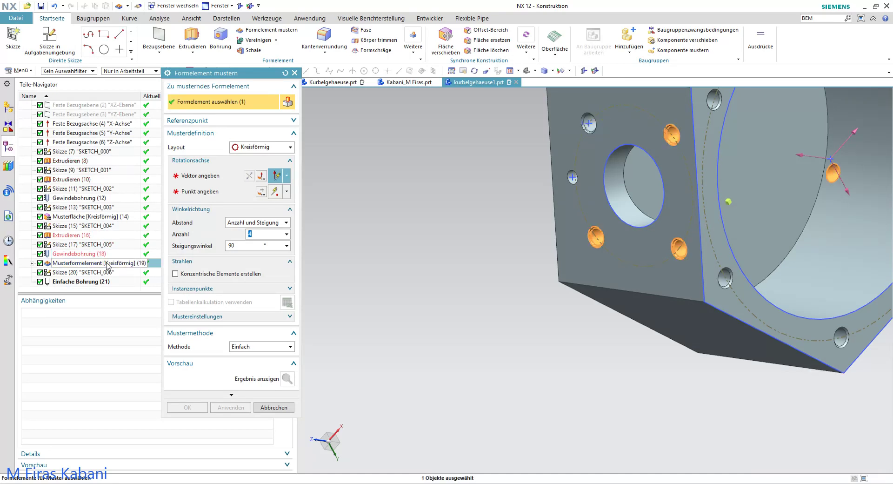
ctrl+click(103, 254)
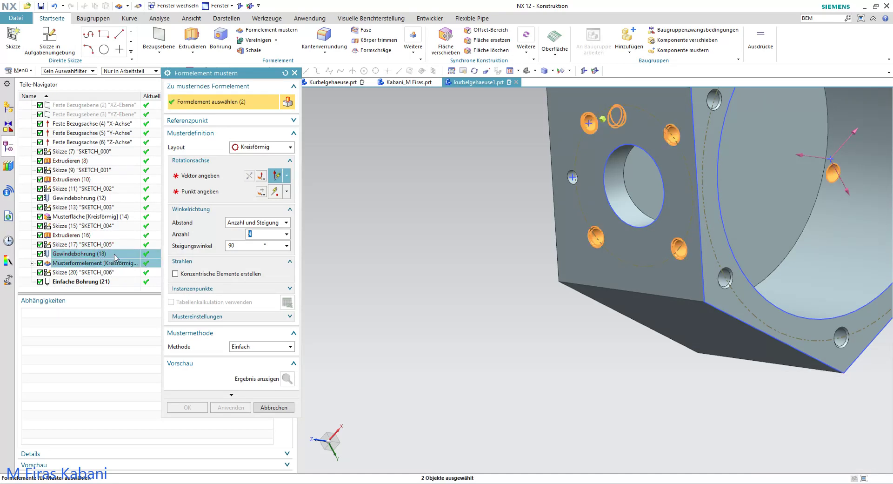
ctrl+click(107, 281)
scroll(535, 212, down, 3)
mouse_move(535, 212)
middle_down()
mouse_move(546, 233)
mouse_move(558, 182)
middle_up()
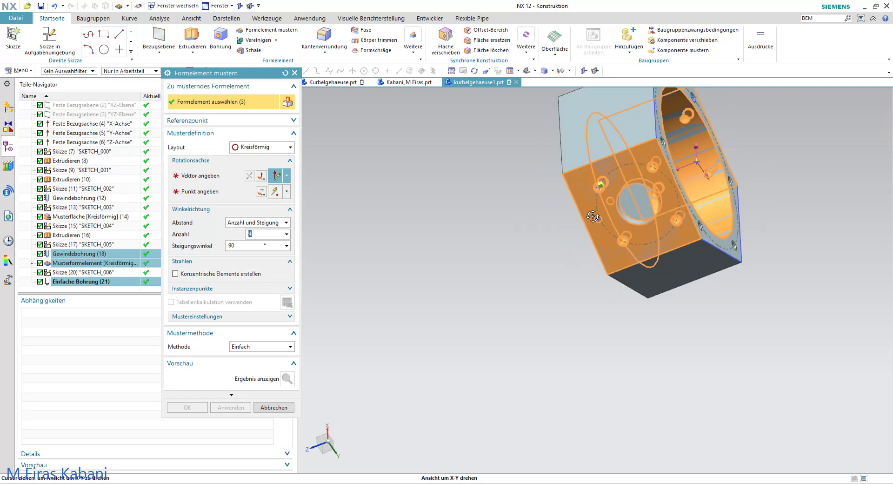
text(4)
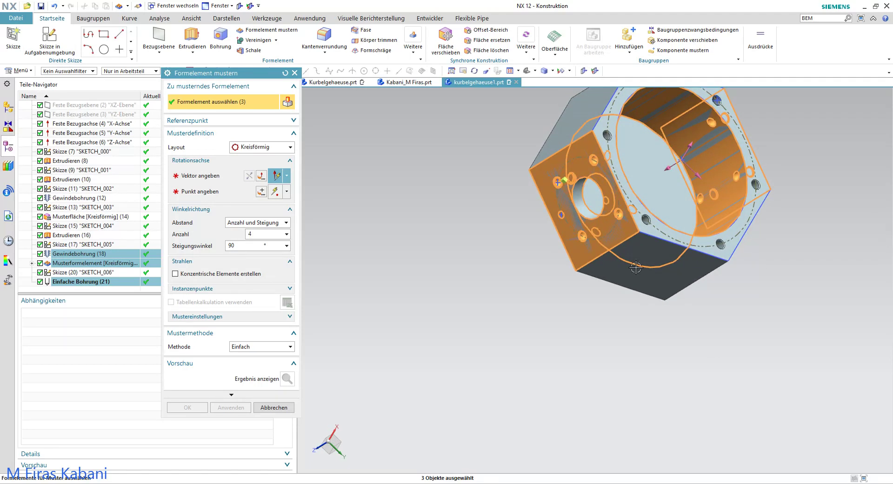
mouse_move(711, 299)
middle_down()
mouse_move(692, 262)
mouse_move(616, 231)
middle_up()
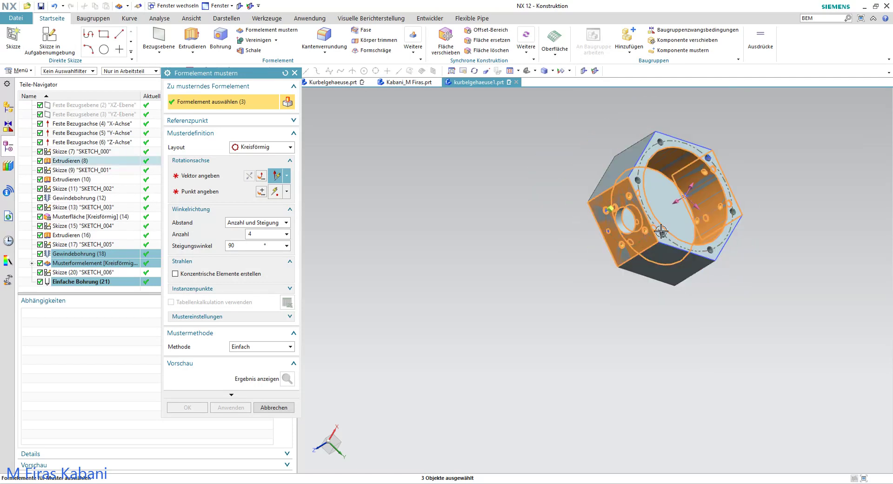
key(Escape)
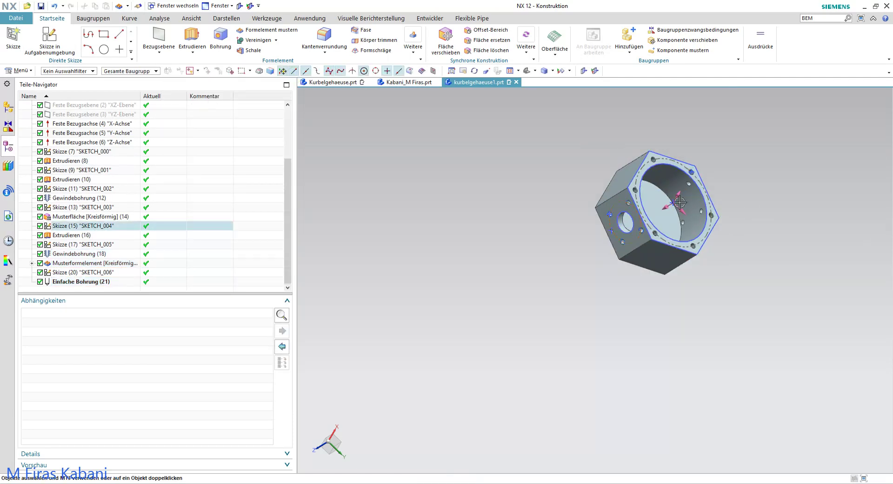
Step: Turn the housing toward the small-bore end and start a new circular feature pattern
mouse_move(684, 201)
middle_down()
mouse_move(636, 240)
mouse_move(690, 247)
mouse_move(615, 242)
mouse_move(624, 289)
mouse_move(702, 229)
middle_up()
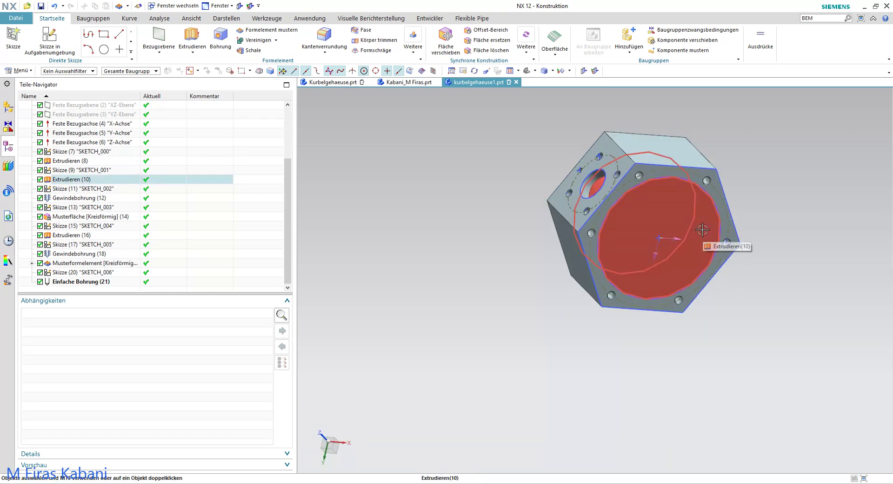
scroll(685, 231, up, 5)
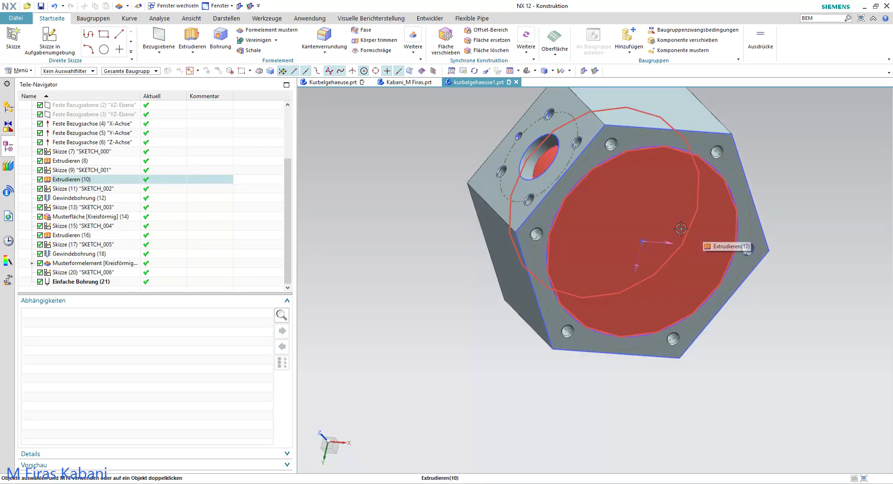
scroll(629, 190, down, 3)
middle_drag(597, 151, 627, 185)
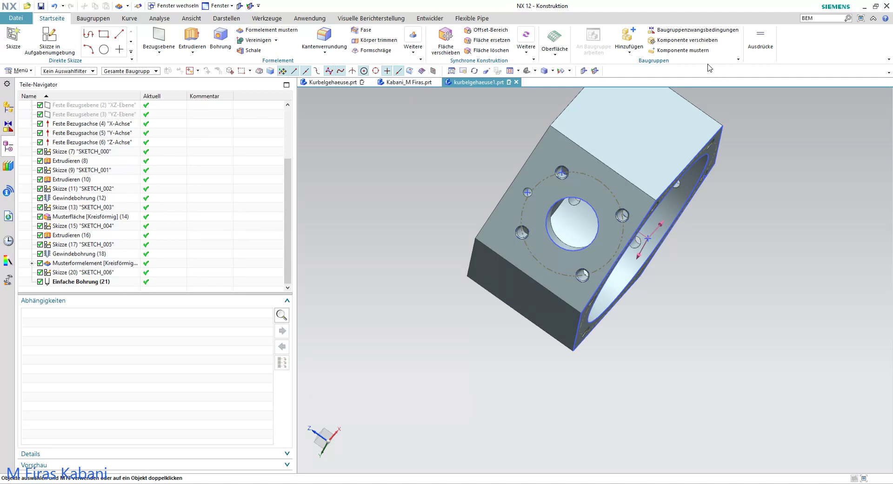
click(269, 30)
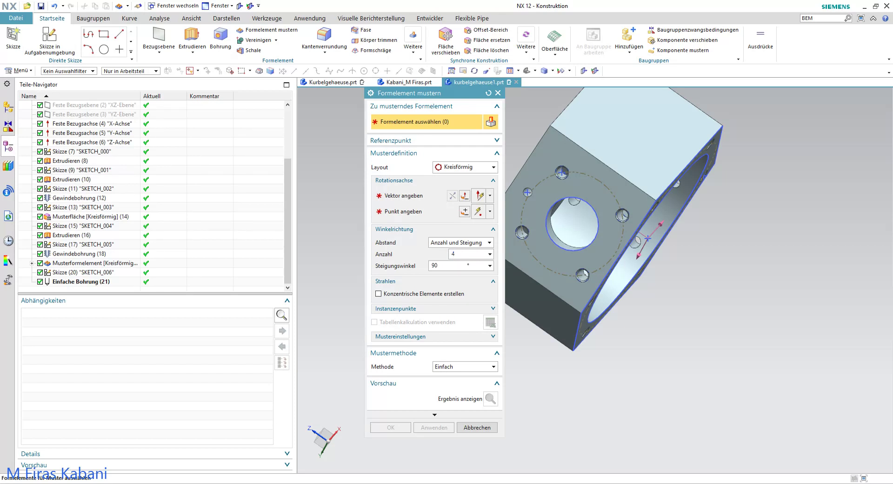
Step: Choose Extrudieren (10) as the pattern feature and set the count to 4
click(69, 161)
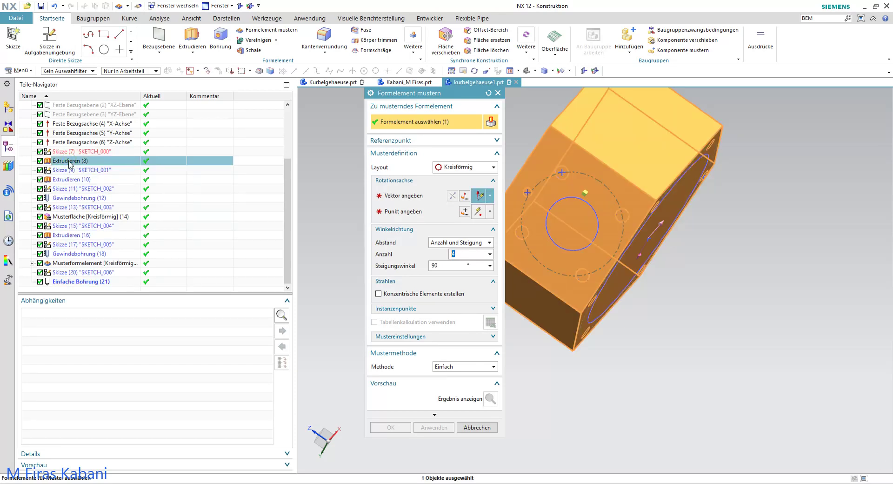
click(72, 180)
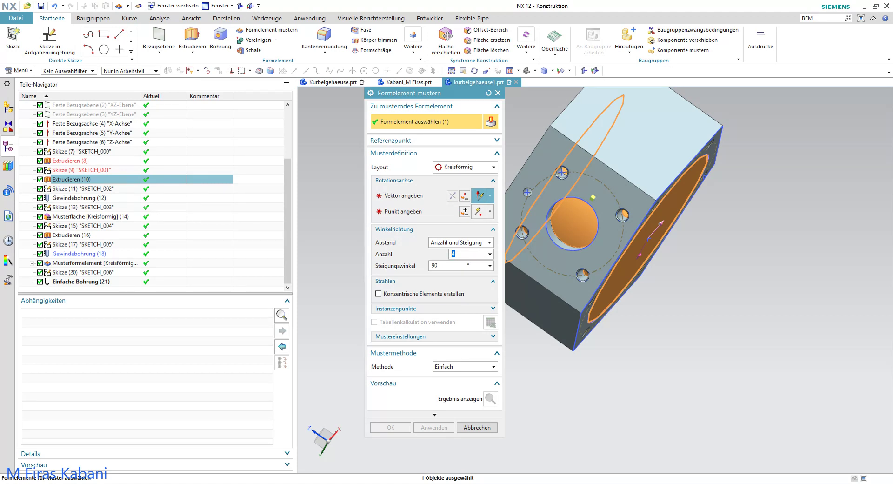
text(4)
mouse_move(527, 197)
middle_down()
mouse_move(589, 226)
mouse_move(558, 200)
middle_up()
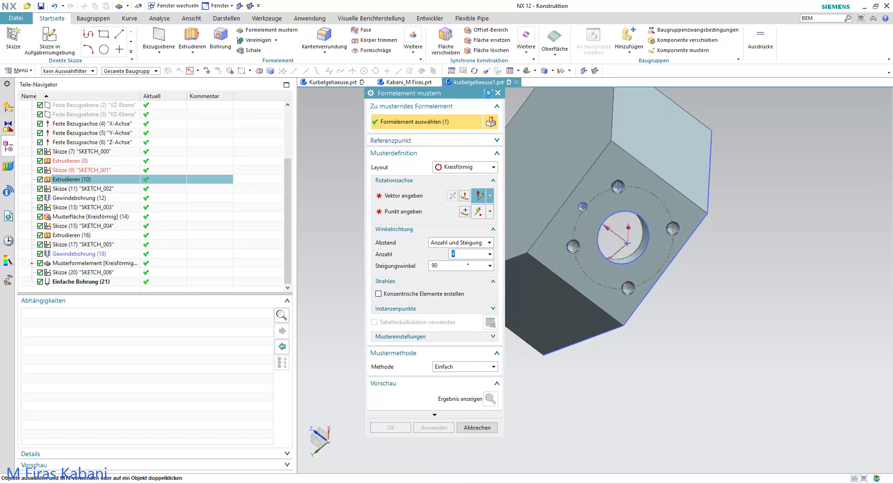
Step: Reset the Pattern Feature dialog twice to its linear defaults: count 2, 10 mm pitch
click(488, 93)
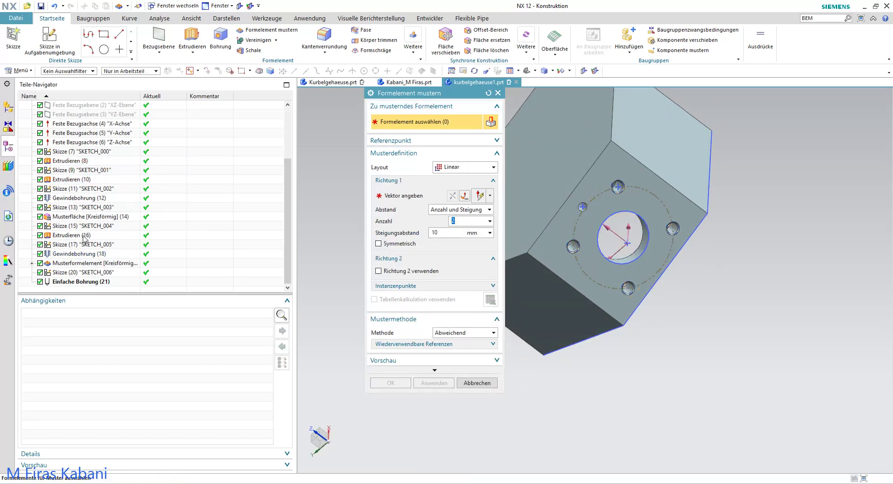
click(69, 181)
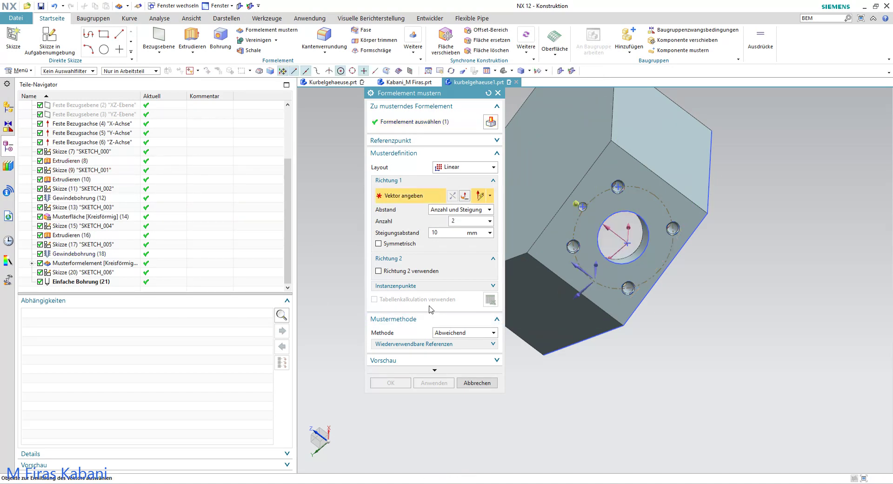
middle_drag(578, 375, 493, 332)
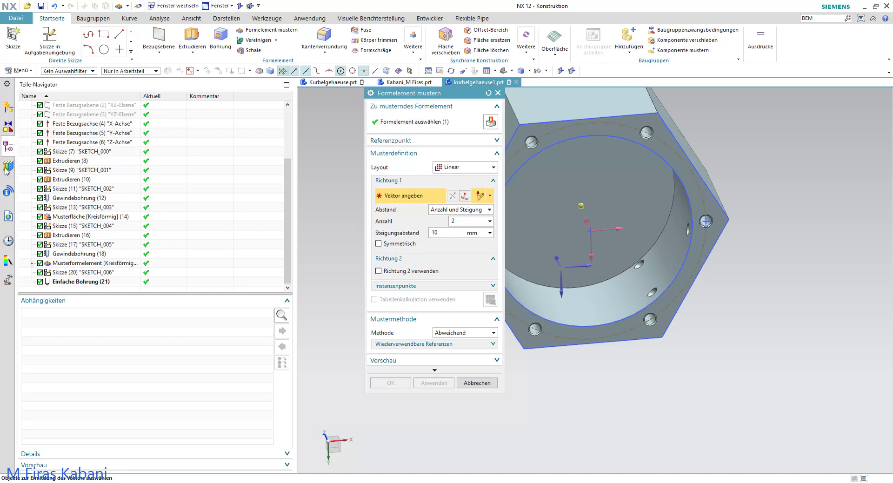
click(433, 99)
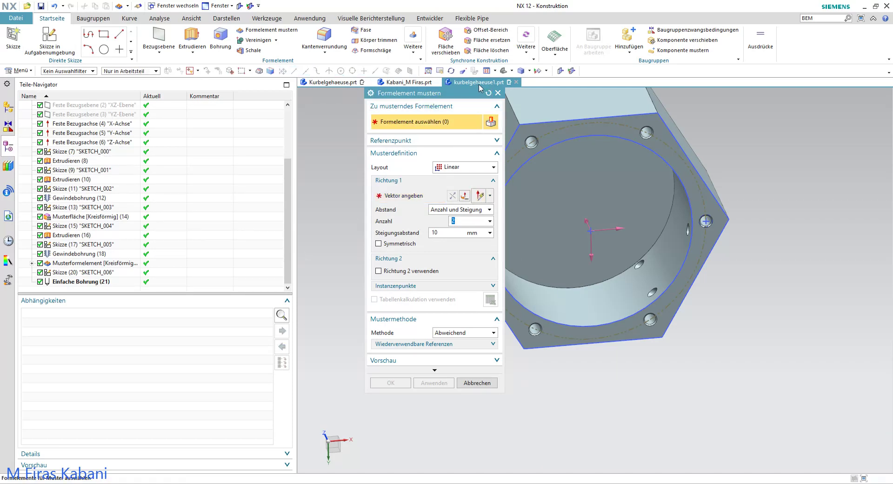
click(497, 93)
click(70, 163)
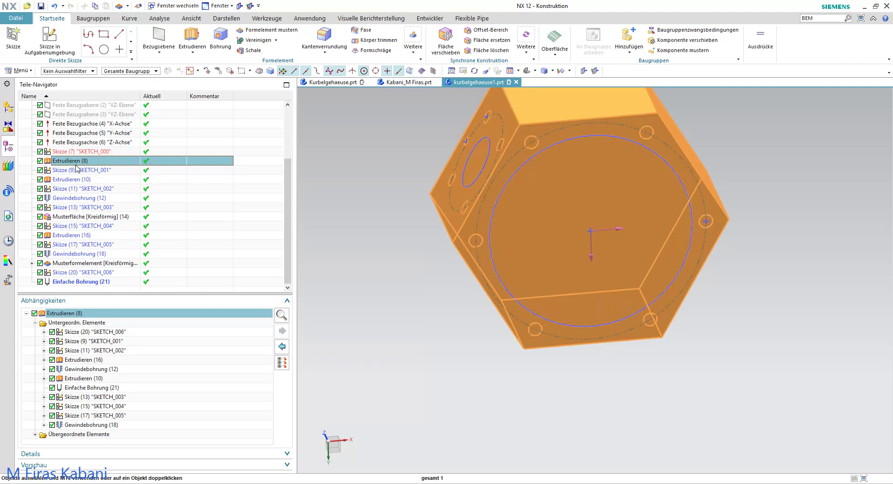
click(77, 181)
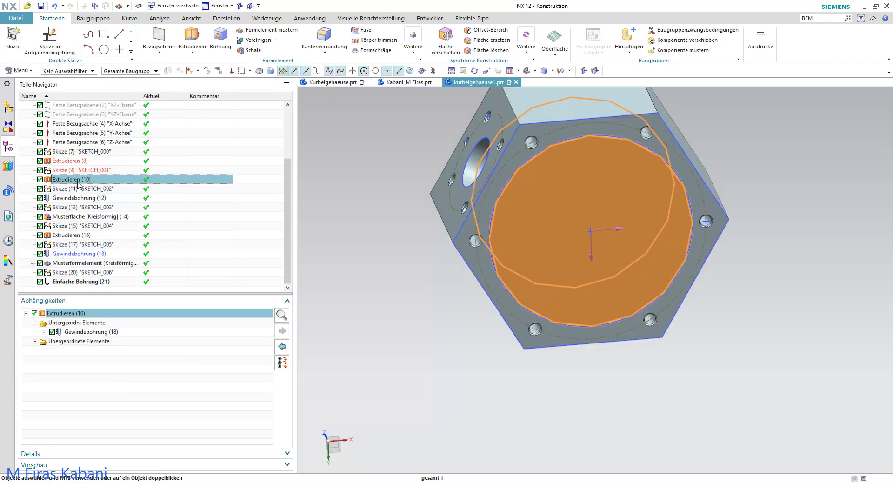
click(70, 161)
click(71, 180)
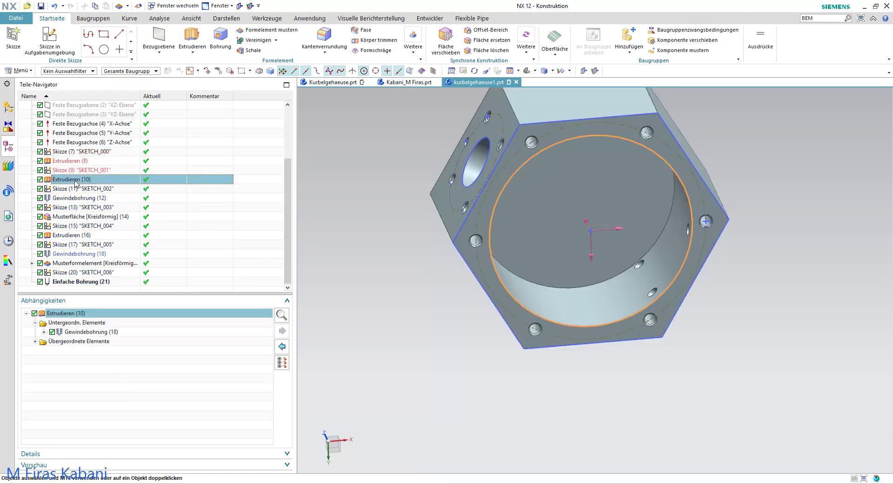
middle_drag(367, 272, 412, 288)
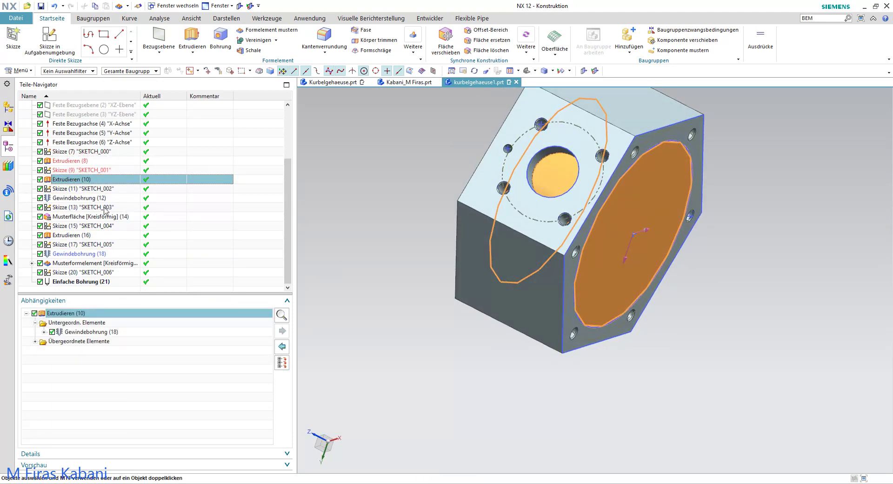
click(70, 189)
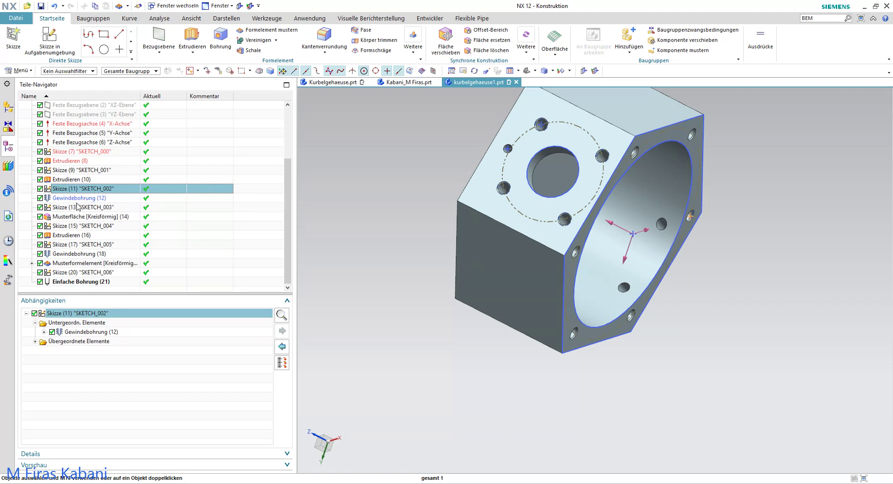
click(77, 206)
click(76, 235)
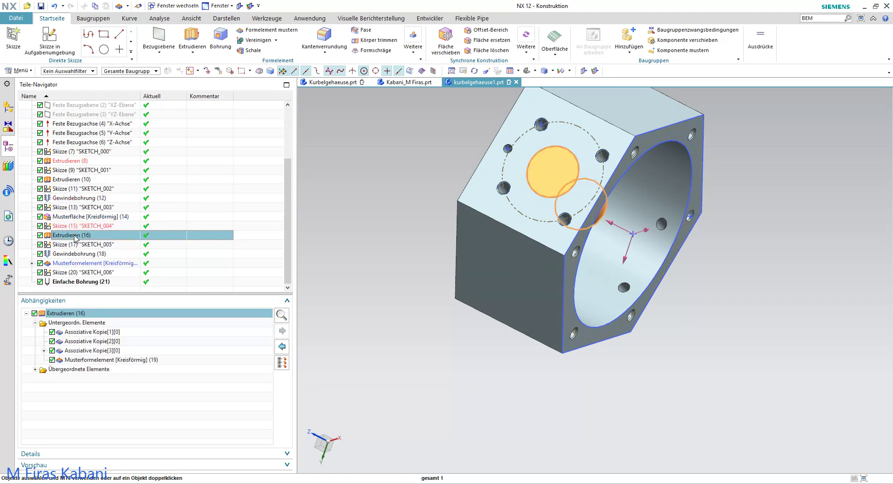
click(68, 216)
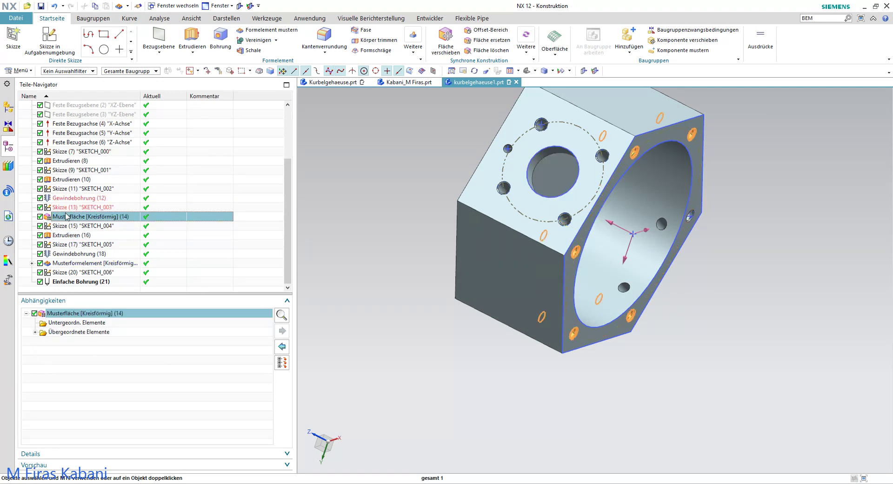
mouse_move(472, 292)
middle_down()
mouse_move(435, 273)
mouse_move(450, 285)
middle_up()
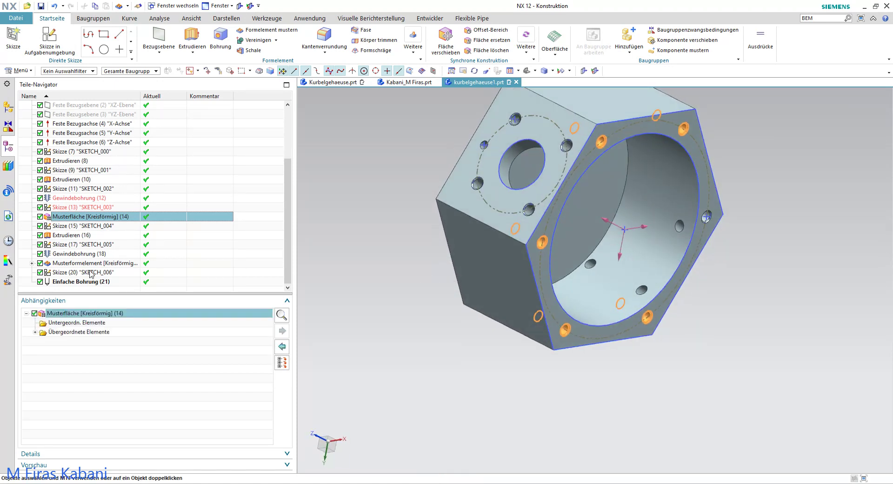
click(80, 237)
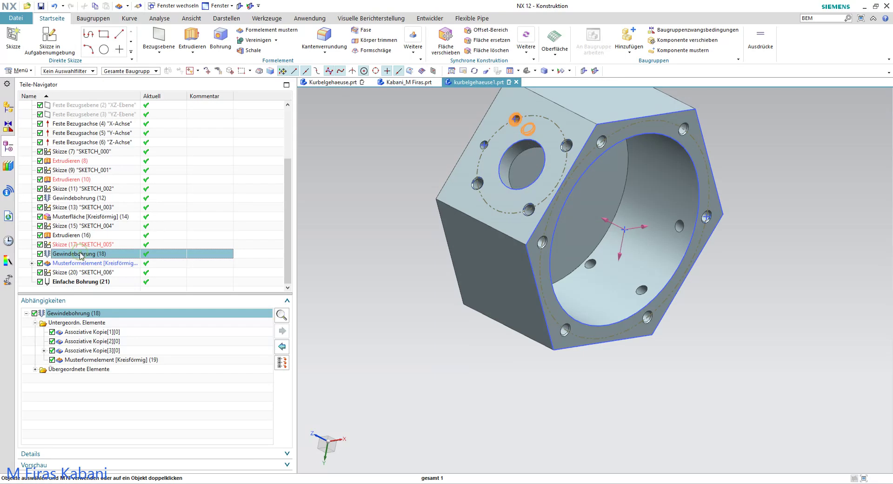
click(86, 264)
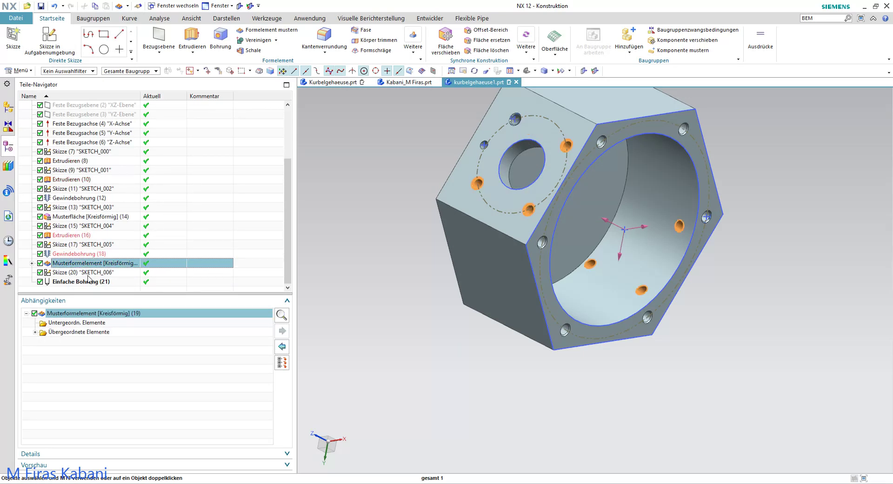
click(88, 282)
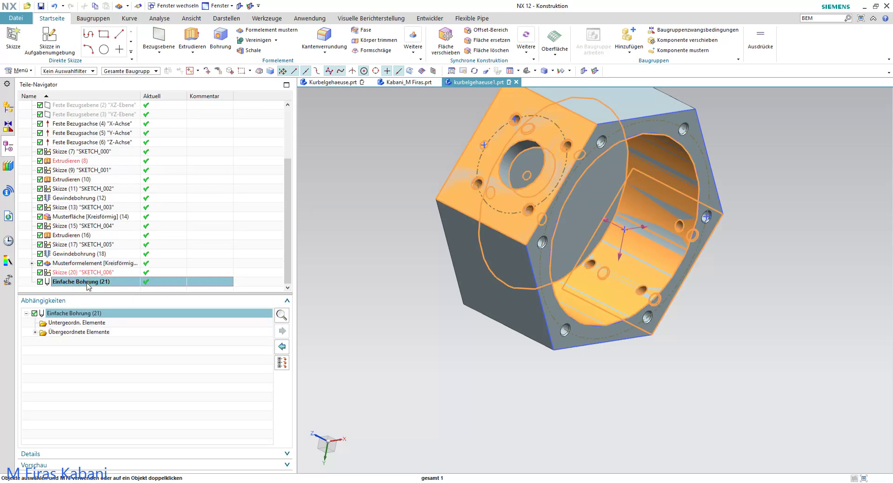
double_click(89, 283)
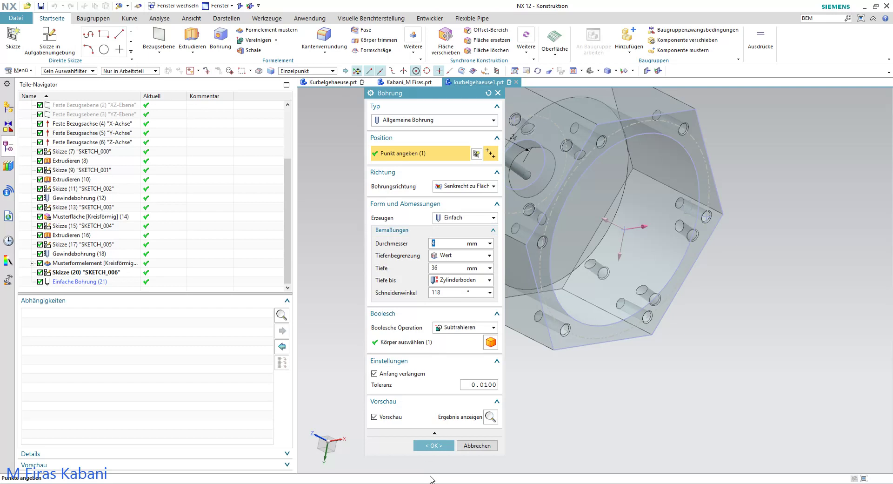
click(434, 447)
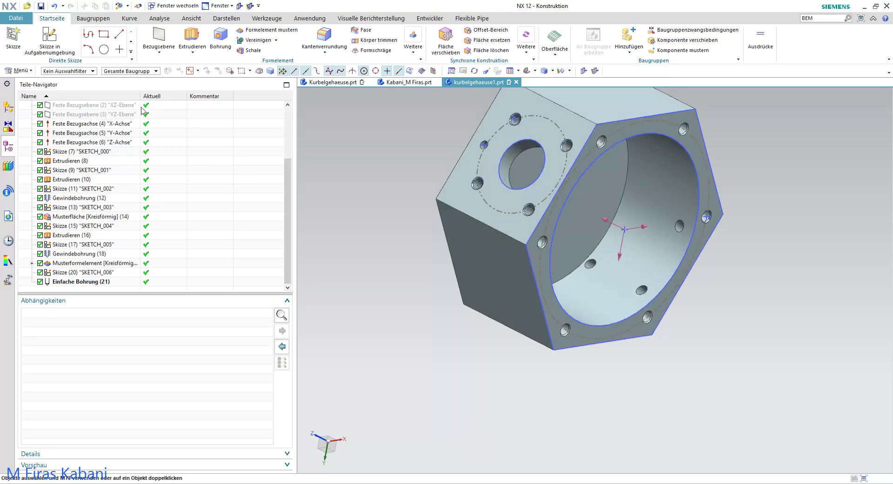
Step: Pattern Einfache Bohrung, Musterformelement, Gewindebohrung (18) and Extrudieren (16) together
click(253, 30)
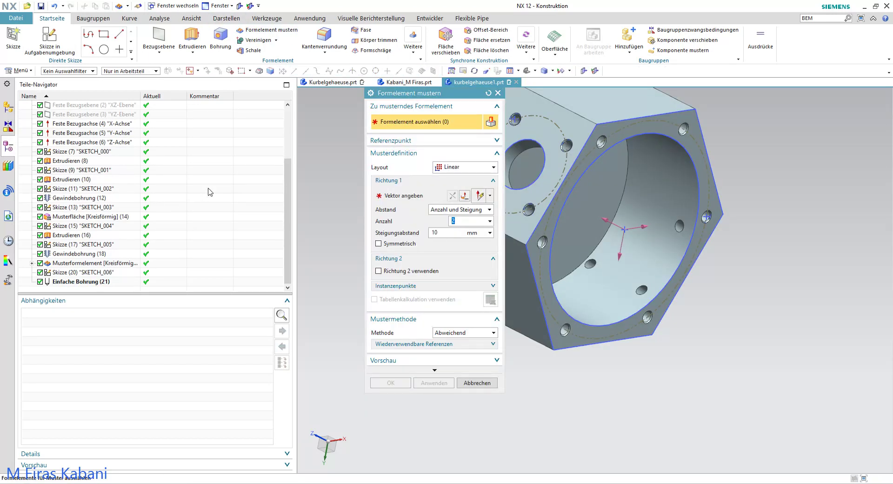
click(81, 281)
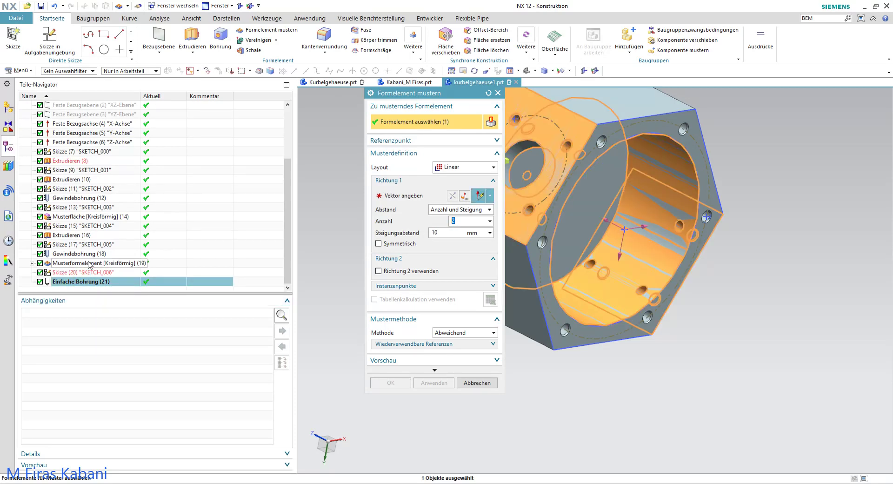
click(91, 264)
click(86, 254)
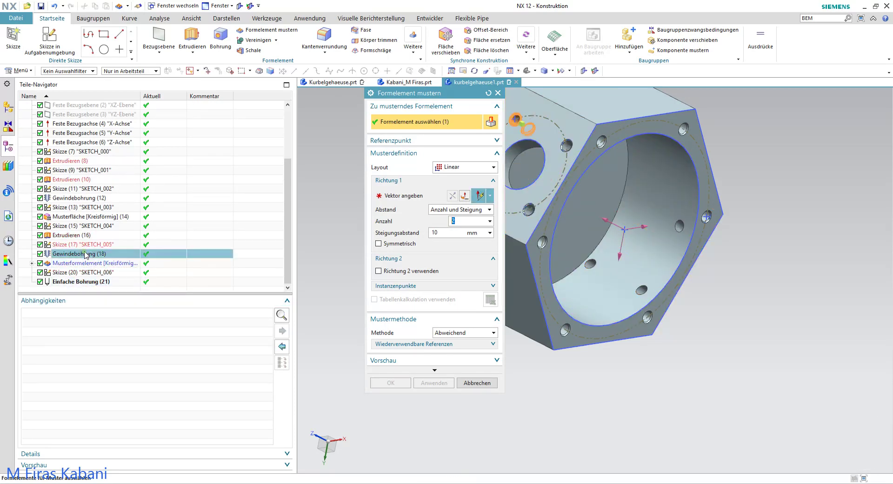
click(99, 282)
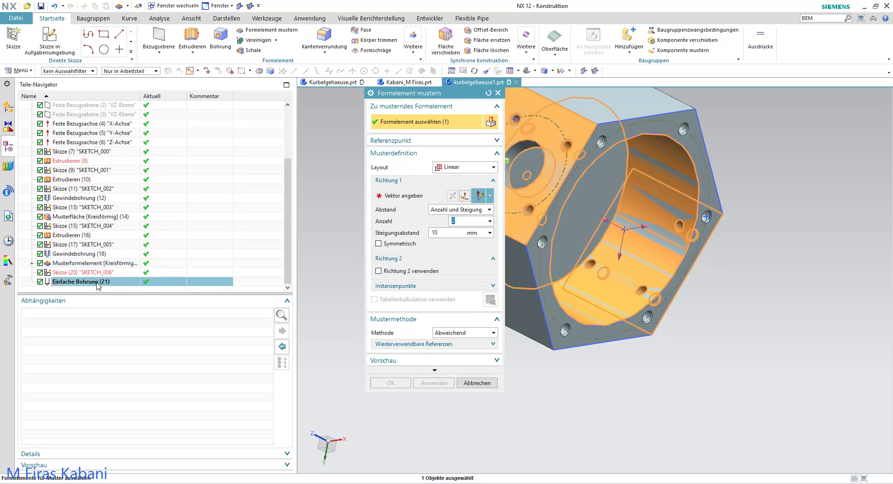
click(488, 92)
click(94, 282)
click(90, 263)
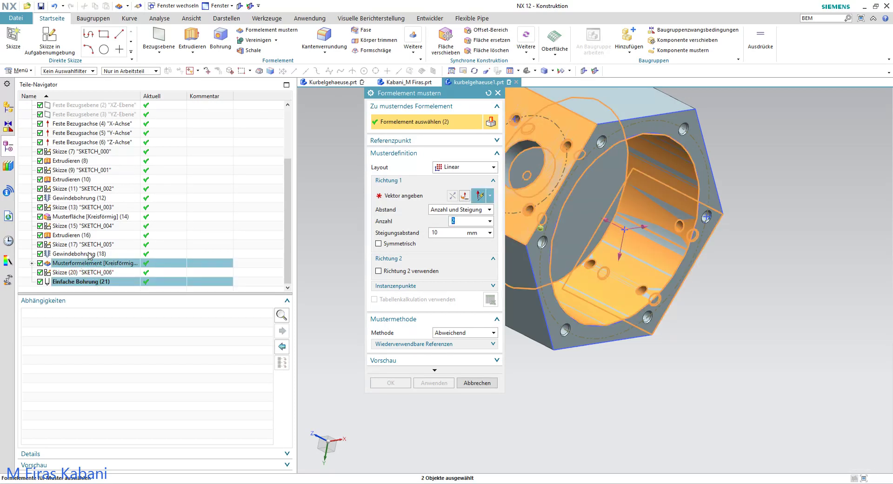
click(89, 254)
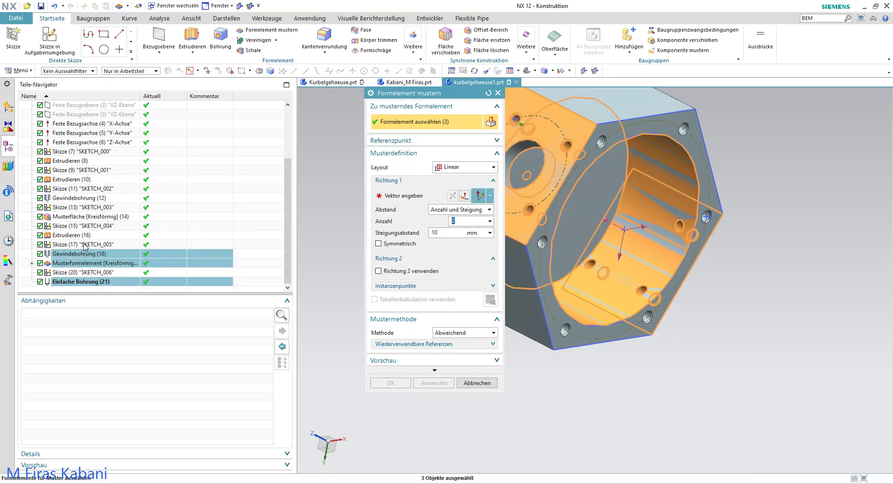
click(81, 236)
Step: Use the Z-axis datum as the pattern direction
mouse_move(615, 219)
middle_down()
mouse_move(565, 238)
mouse_move(535, 224)
middle_up()
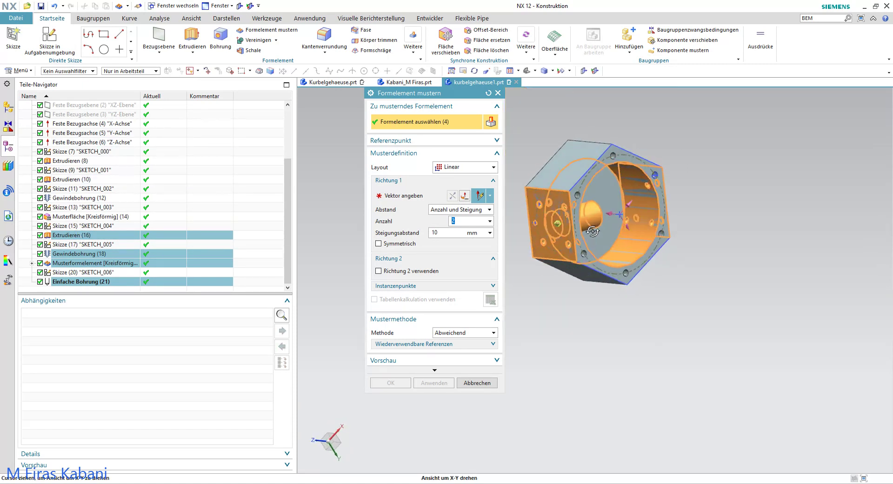
click(400, 196)
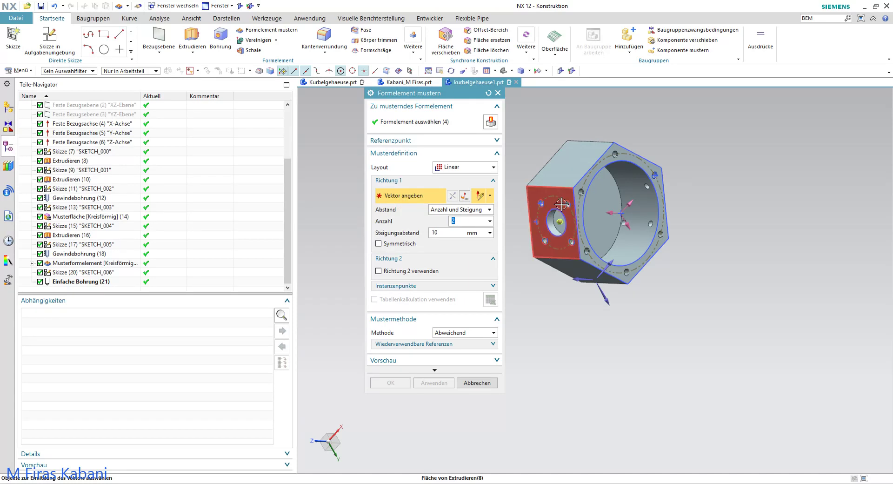
scroll(614, 213, up, 3)
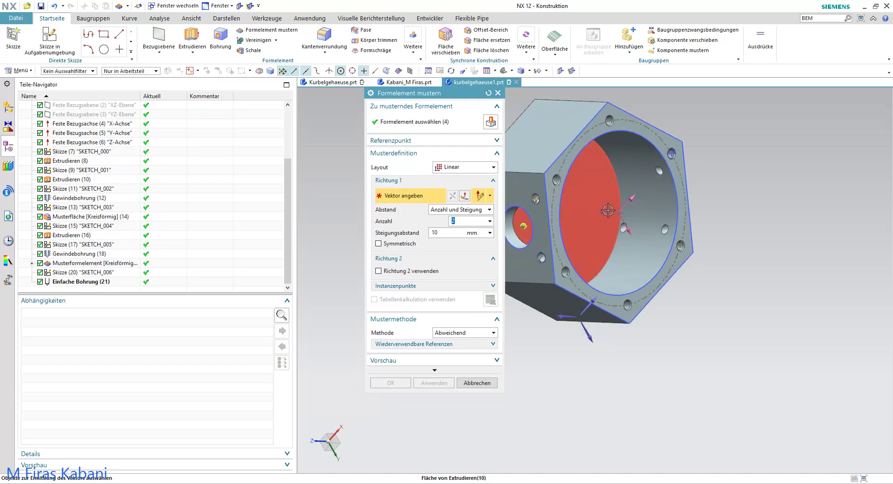
click(612, 212)
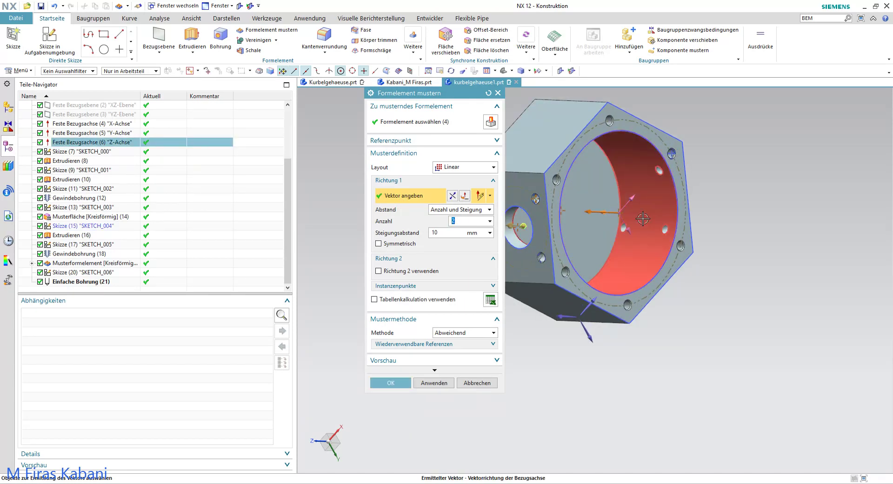
scroll(631, 230, down, 3)
middle_drag(630, 230, 632, 245)
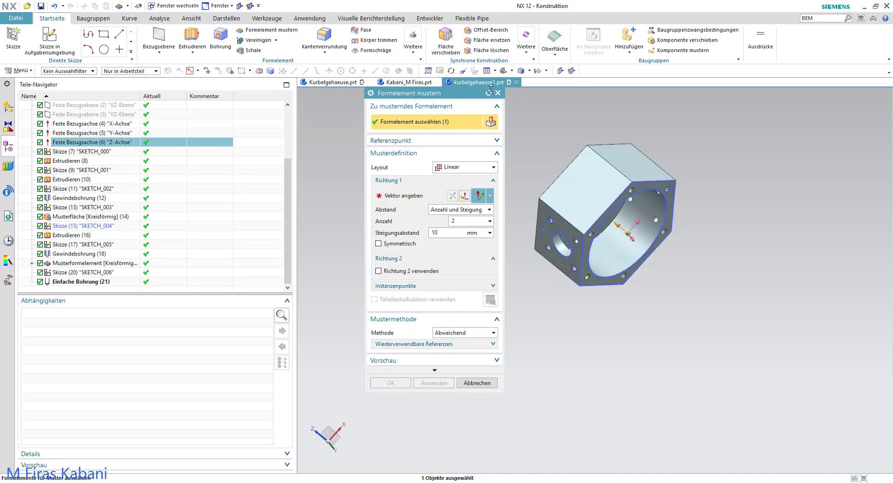
Step: Reset the pattern, switch the layout to Kreisförmig, and set the rotation axis along the bore
click(488, 93)
click(464, 221)
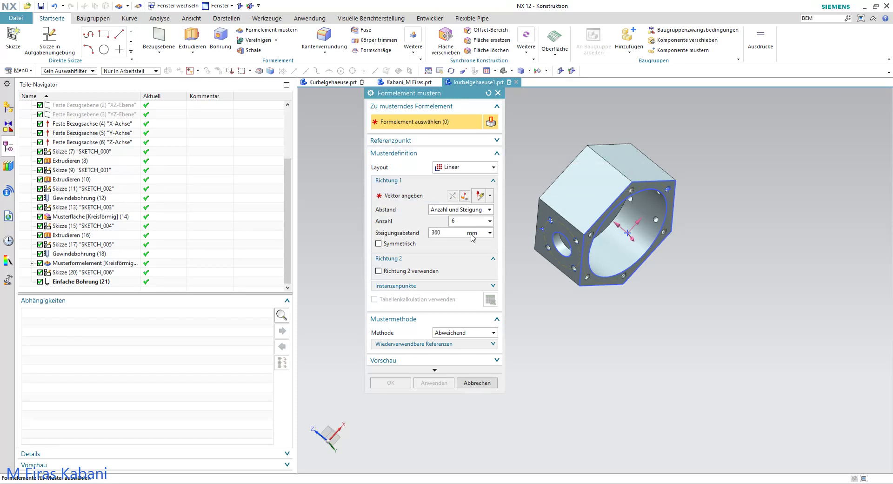
click(470, 168)
click(458, 191)
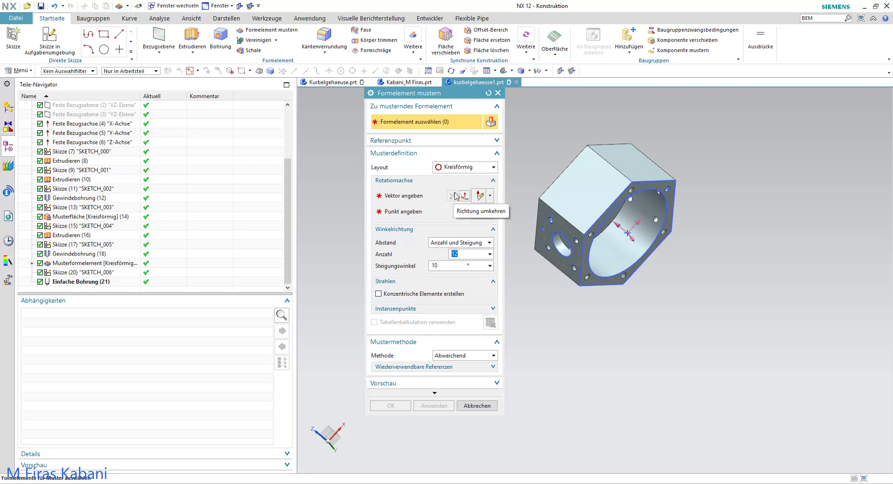
click(401, 196)
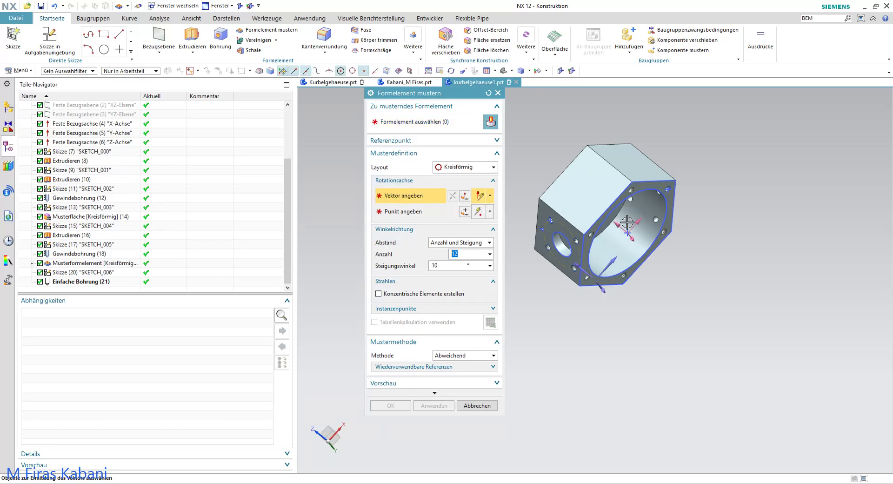
click(616, 227)
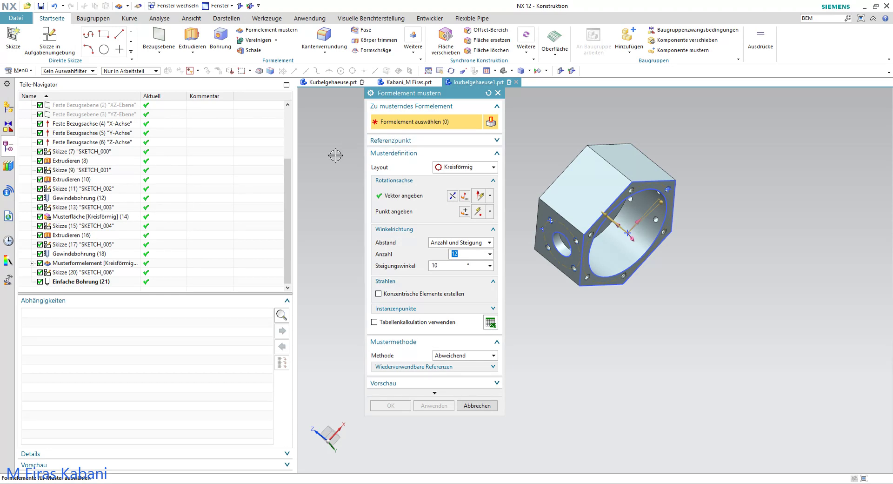
Step: Select the simple hole, existing pattern, threaded hole and Extrudieren (16) features to pattern
click(85, 281)
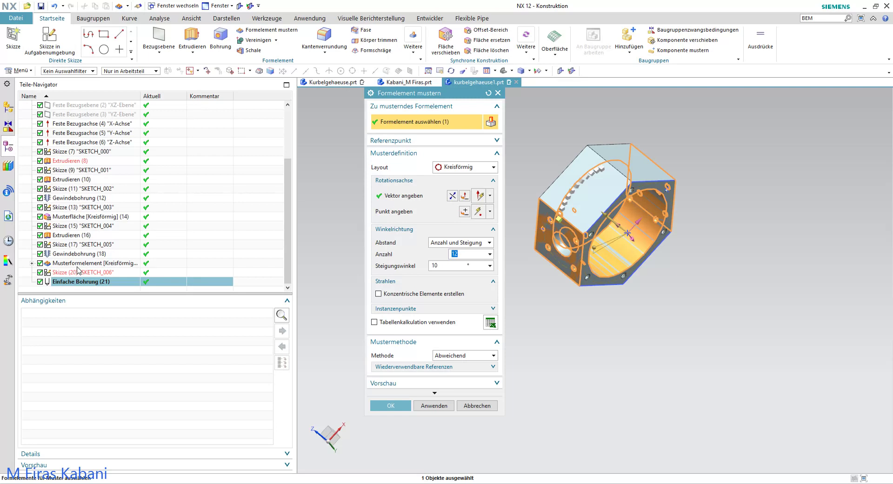
shift+click(83, 264)
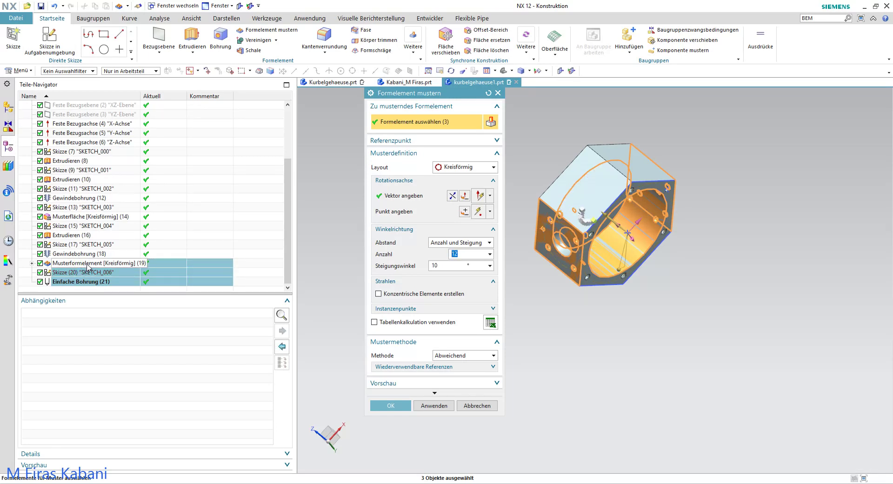
ctrl+click(88, 273)
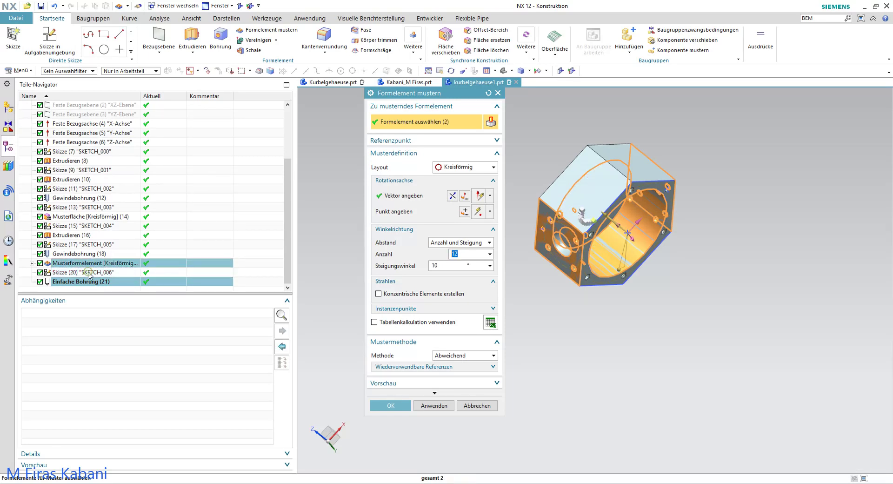
ctrl+click(81, 254)
ctrl+click(72, 236)
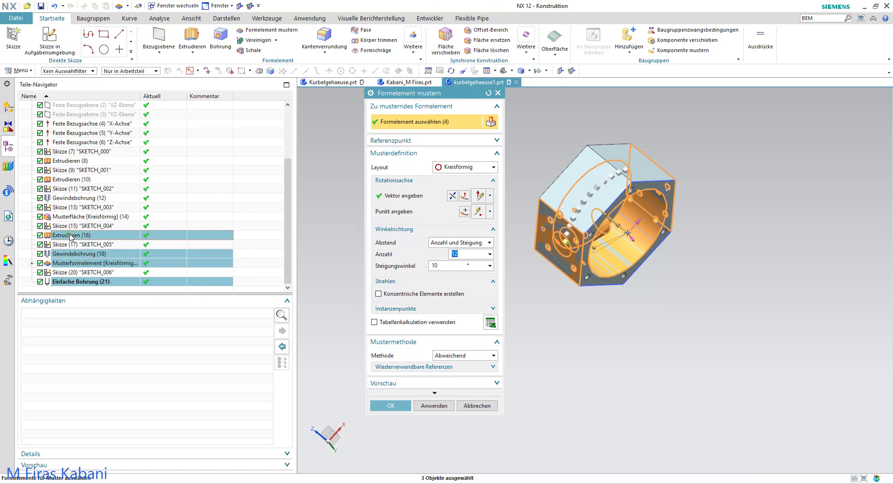
mouse_move(812, 226)
middle_down()
mouse_move(733, 195)
mouse_move(662, 235)
mouse_move(782, 240)
mouse_move(706, 225)
mouse_move(710, 217)
middle_up()
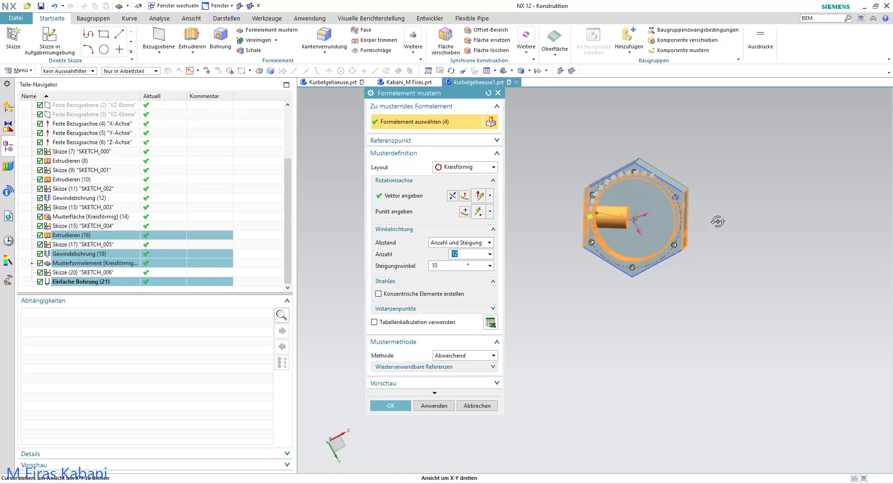
Step: Set the pitch angle to 360°, the method to Einfach, and expand the extra settings
click(445, 264)
text(360)
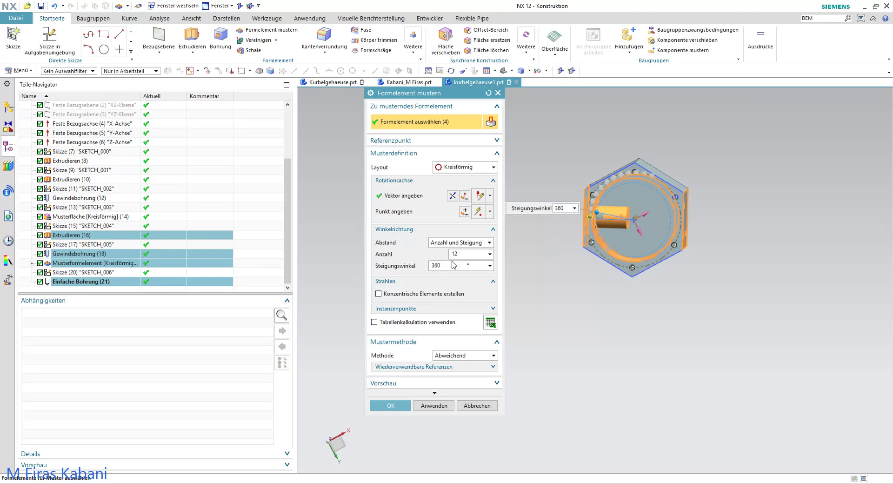
click(469, 356)
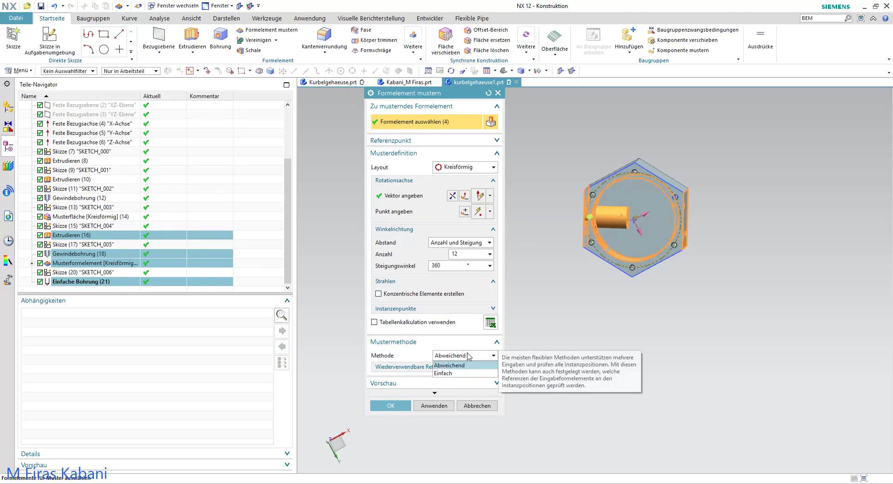
click(457, 372)
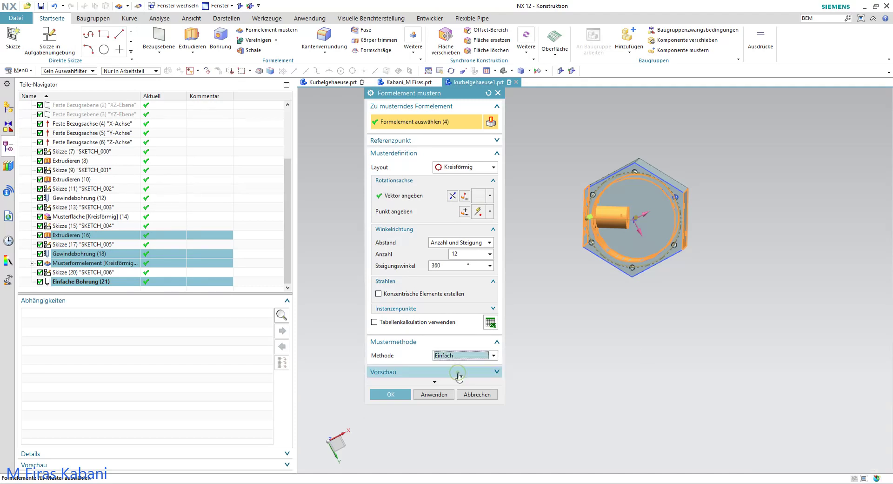
click(434, 381)
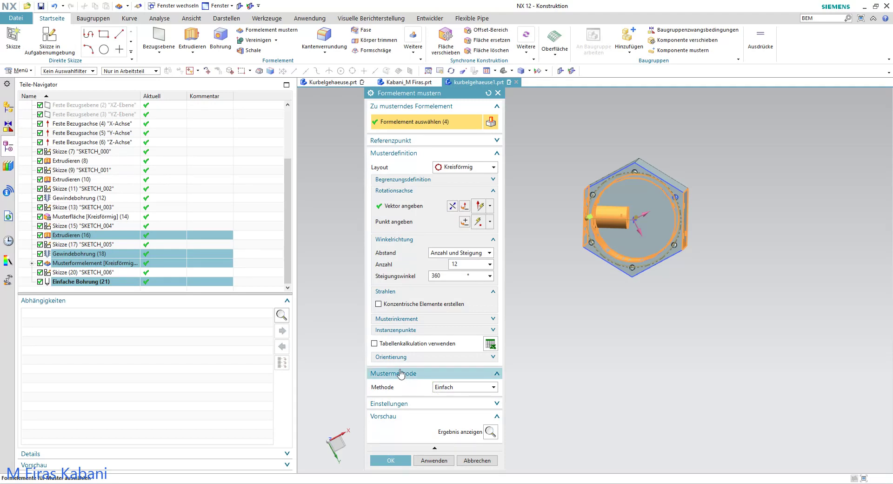
click(398, 402)
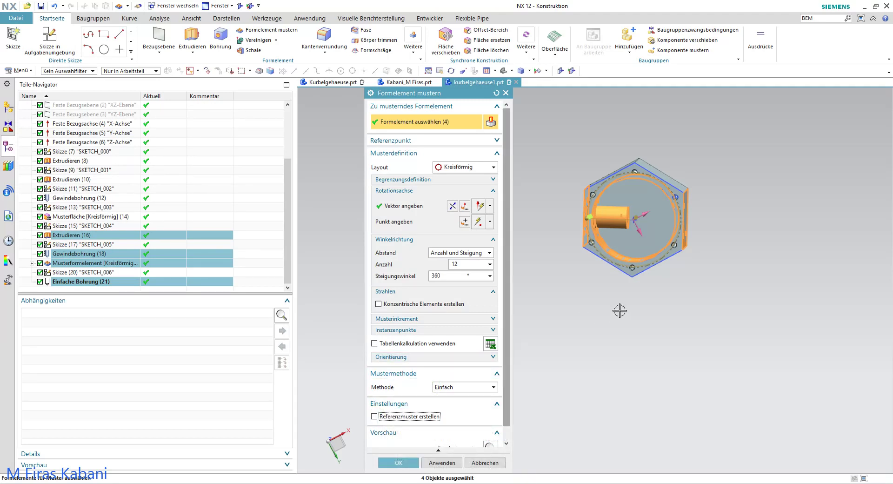
middle_drag(639, 294, 675, 307)
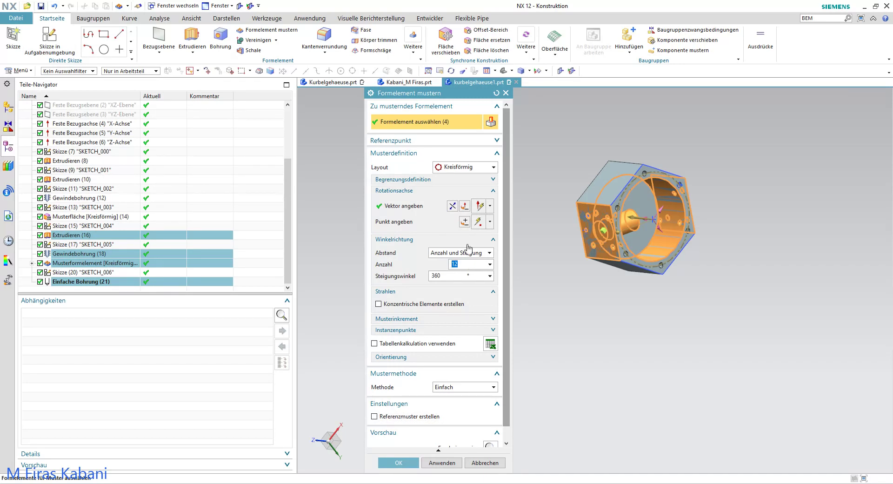
click(461, 264)
text(6)
Step: Space the pattern by count and span: 6 copies over 360°, then preview it
click(490, 252)
click(479, 269)
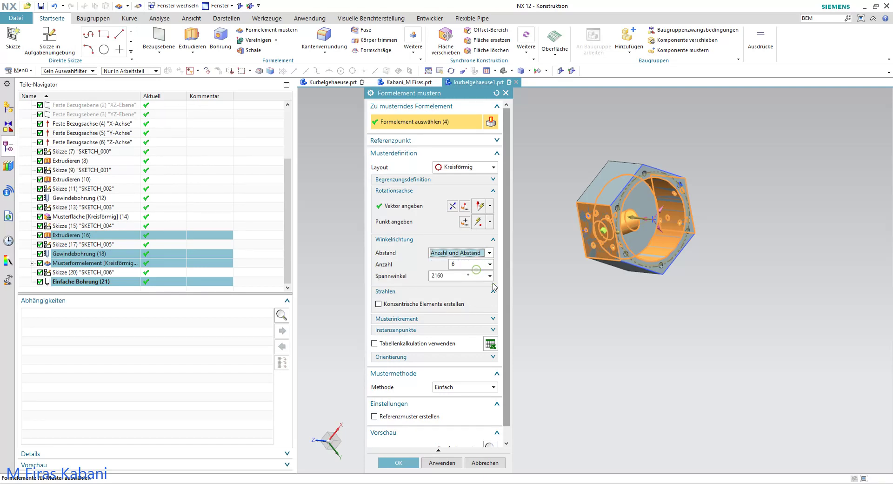
click(448, 278)
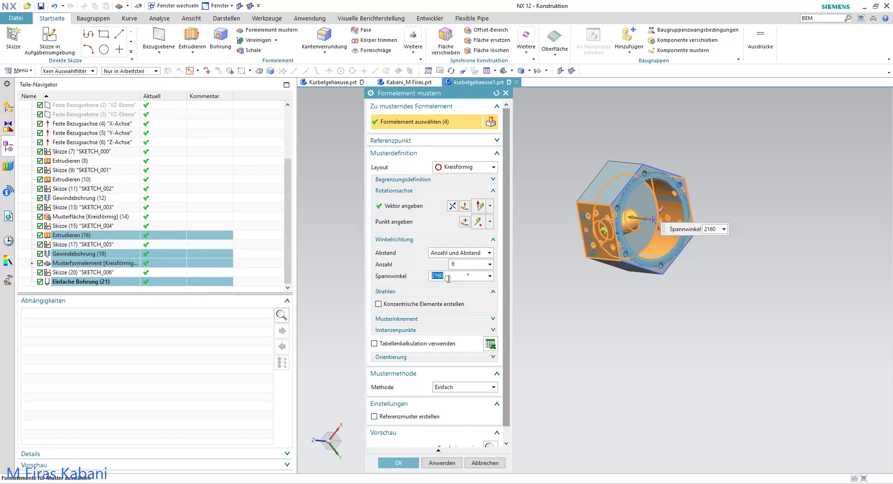
text(360)
drag(468, 97, 457, 106)
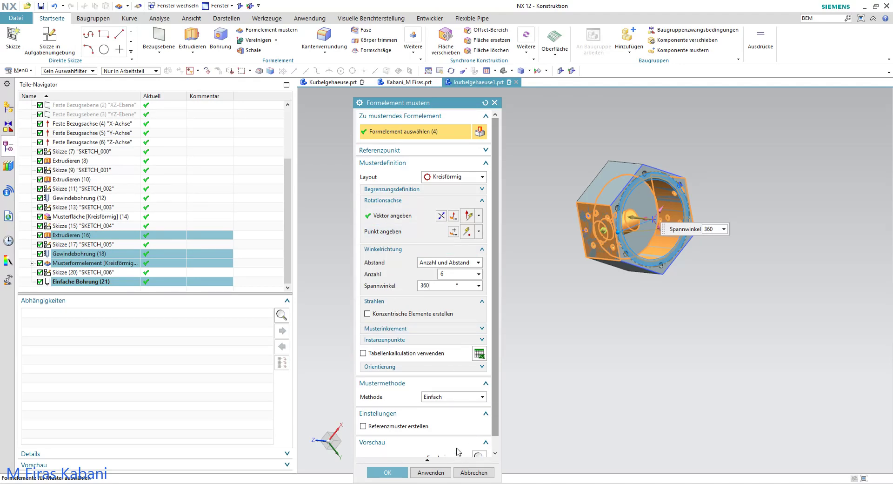
scroll(457, 450, down, 1)
click(479, 443)
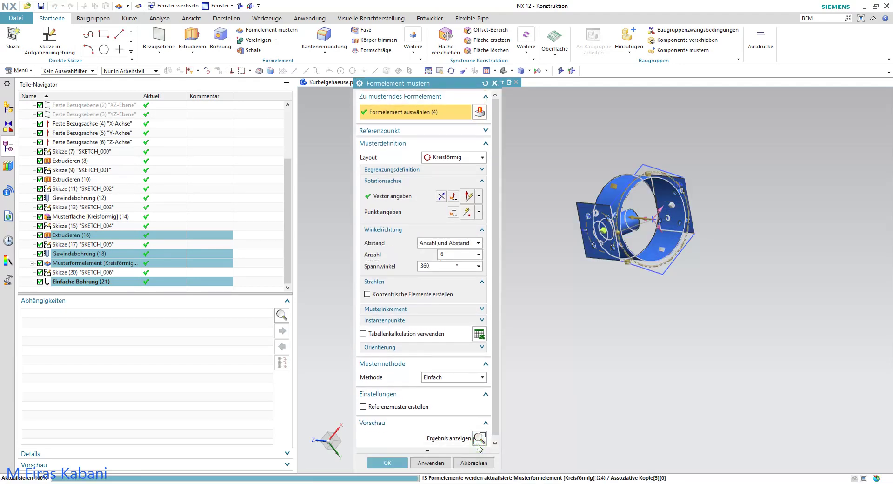
Step: Check the six-hole preview and apply the circular pattern on the hex end face
mouse_move(633, 223)
middle_down()
mouse_move(645, 261)
mouse_move(545, 209)
mouse_move(580, 178)
mouse_move(594, 197)
middle_up()
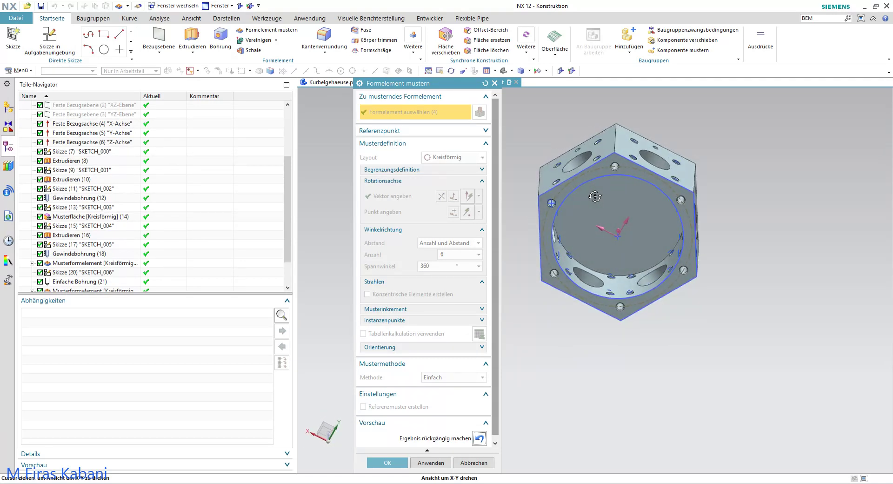
middle_drag(595, 196, 643, 210)
scroll(643, 210, up, 3)
scroll(625, 232, down, 2)
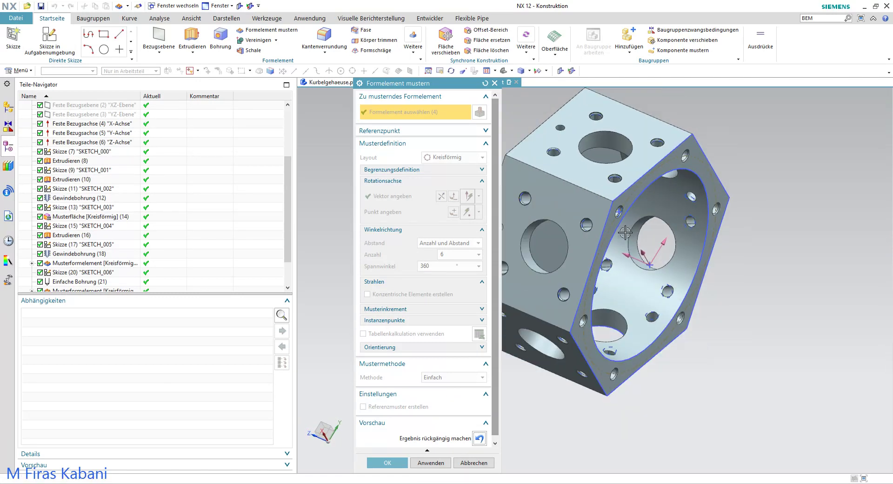
middle_drag(604, 237, 633, 230)
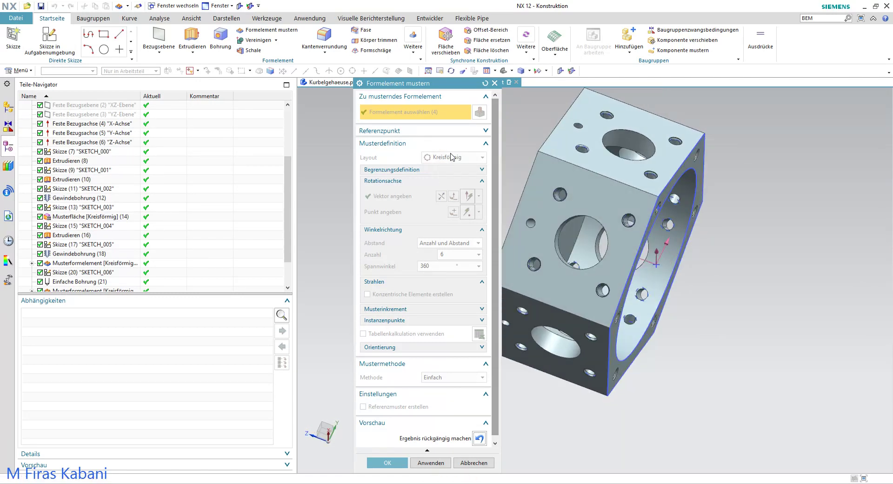
scroll(439, 229, down, 1)
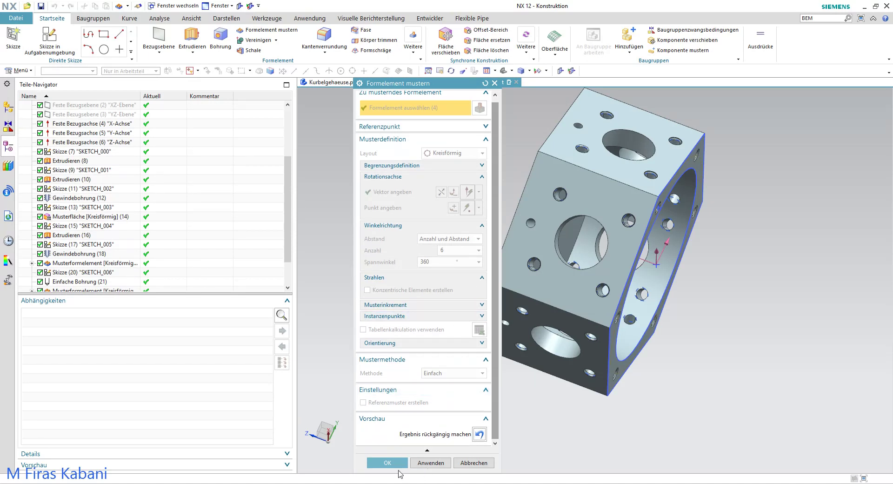
click(385, 462)
Step: Orbit the housing to inspect the hole ring and bring the plain hex face forward
mouse_move(384, 461)
middle_down()
mouse_move(665, 283)
mouse_move(594, 321)
mouse_move(714, 386)
middle_up()
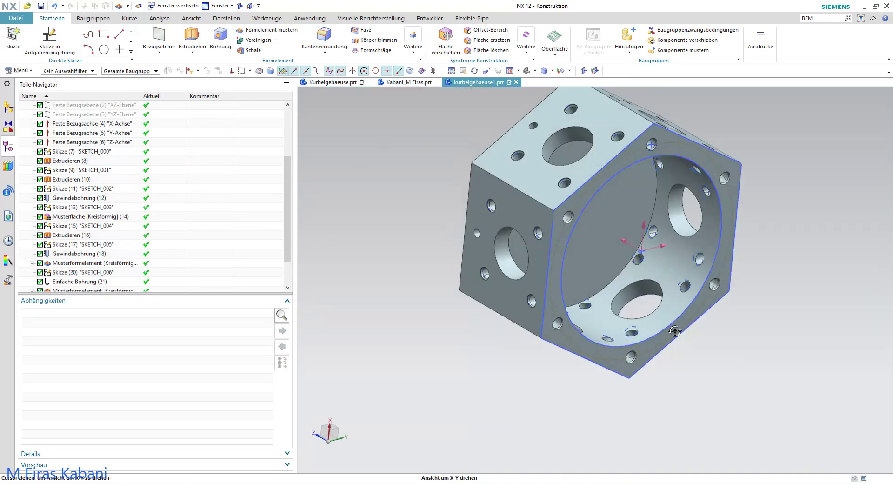
middle_drag(715, 385, 651, 326)
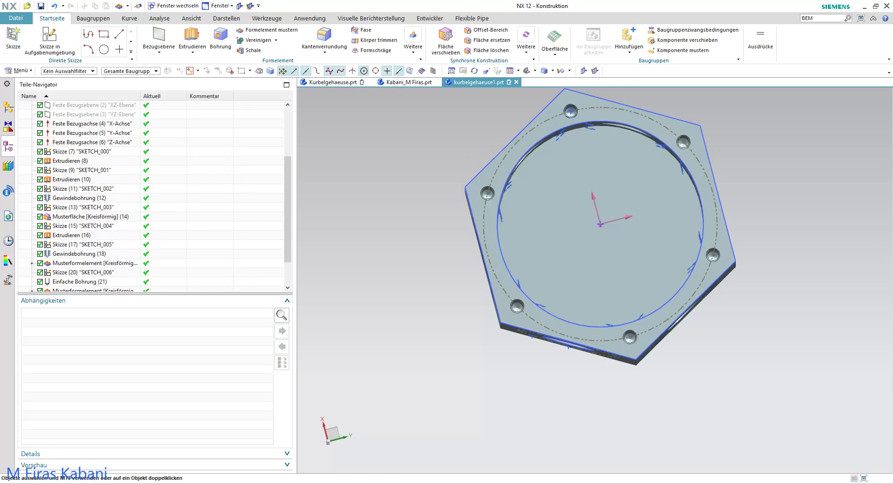
scroll(683, 324, up, 3)
middle_drag(684, 325, 649, 212)
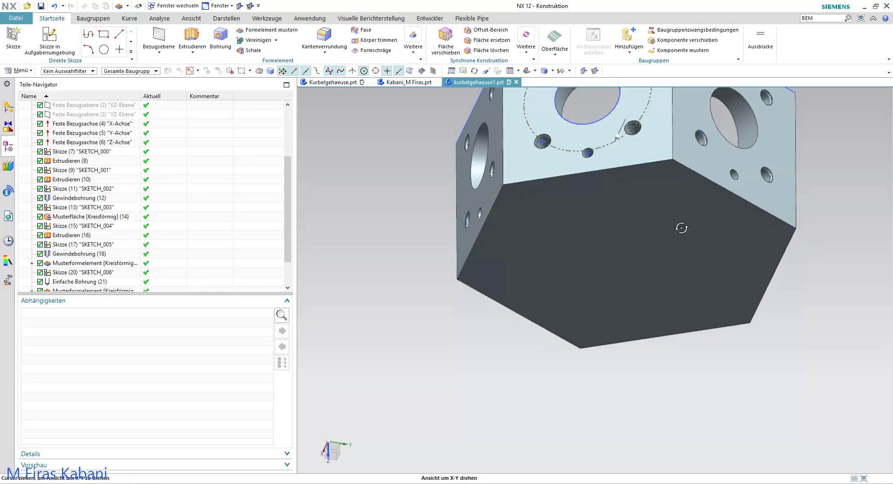
scroll(650, 212, down, 3)
mouse_move(742, 183)
middle_down()
mouse_move(647, 285)
mouse_move(690, 267)
mouse_move(819, 286)
mouse_move(809, 296)
middle_up()
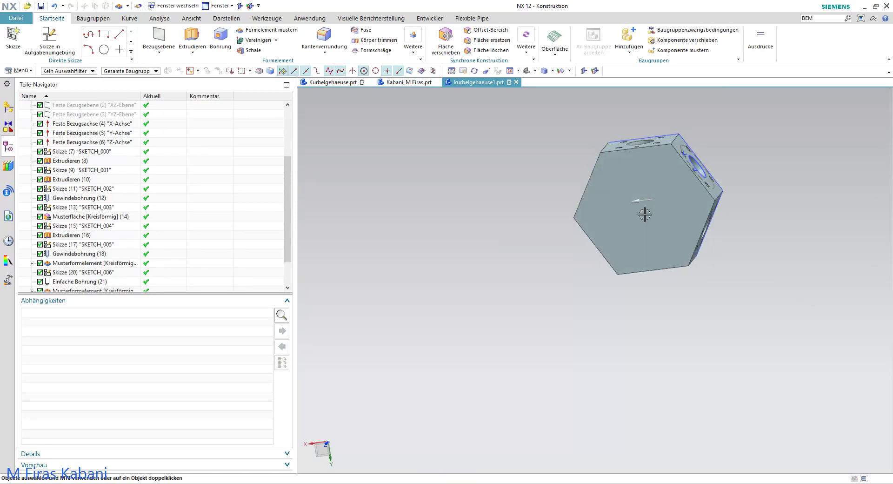
Step: Create SKETCH_007 on the housing's plain front hexagonal face
click(49, 41)
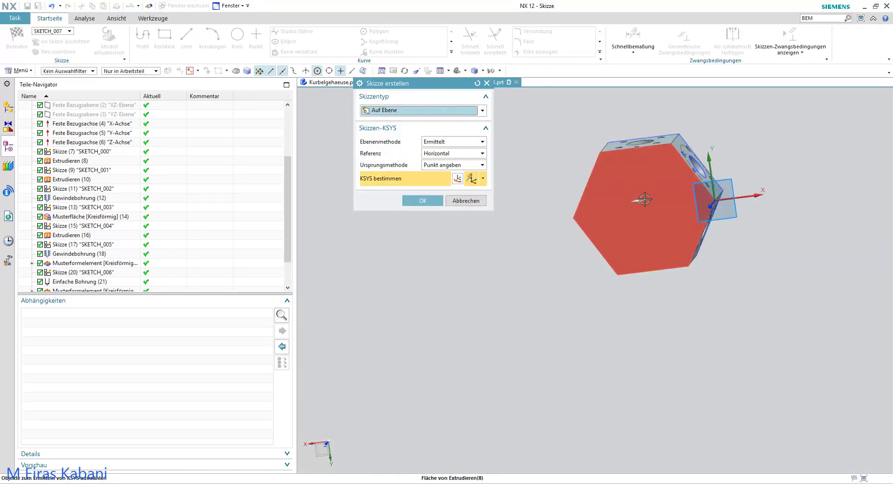
click(629, 205)
scroll(634, 212, up, 4)
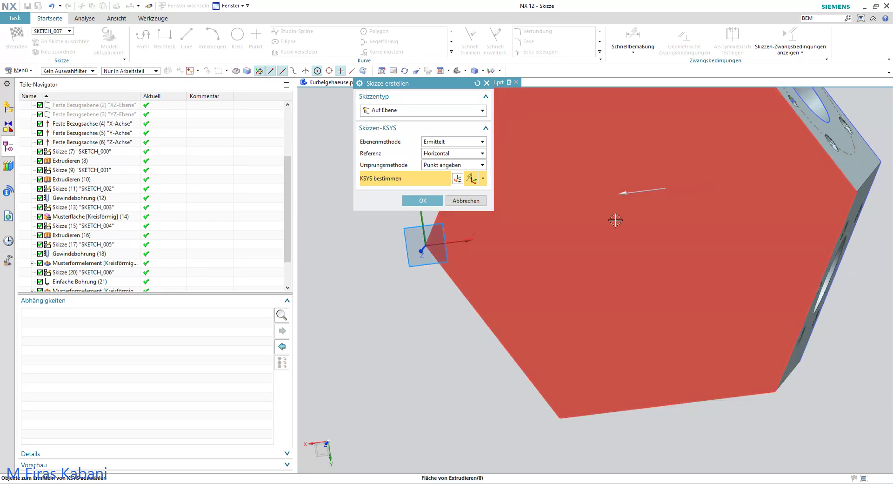
scroll(614, 200, down, 3)
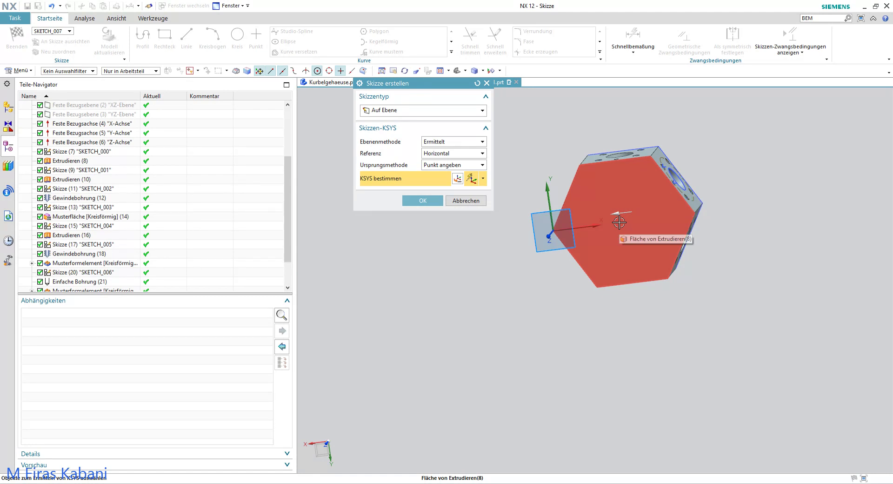
click(570, 230)
click(422, 201)
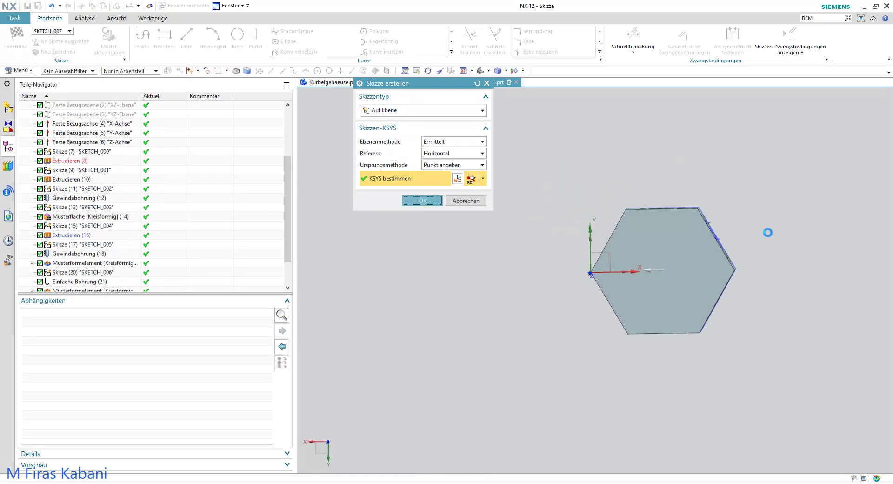
scroll(670, 242, up, 1)
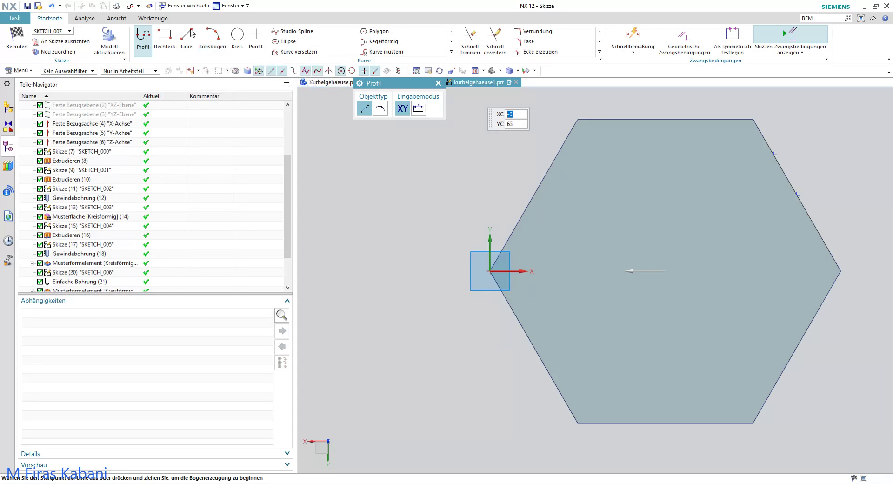
Step: Draw a circle of diameter 40 on the hexagonal sketch face
click(237, 37)
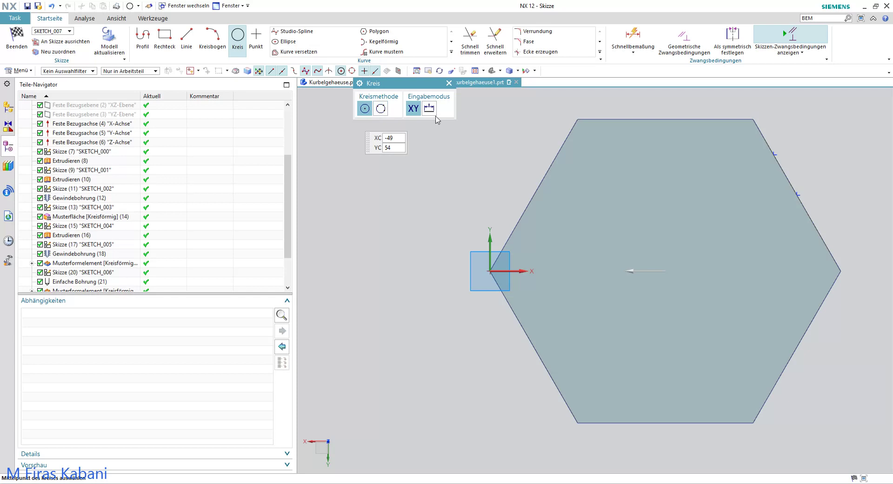
click(416, 111)
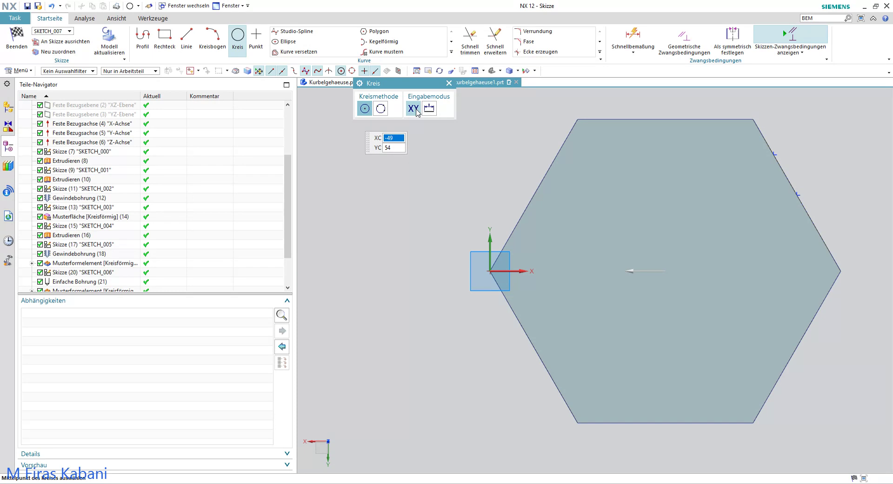
click(449, 83)
mouse_move(639, 216)
middle_down()
mouse_move(624, 241)
mouse_move(722, 237)
middle_up()
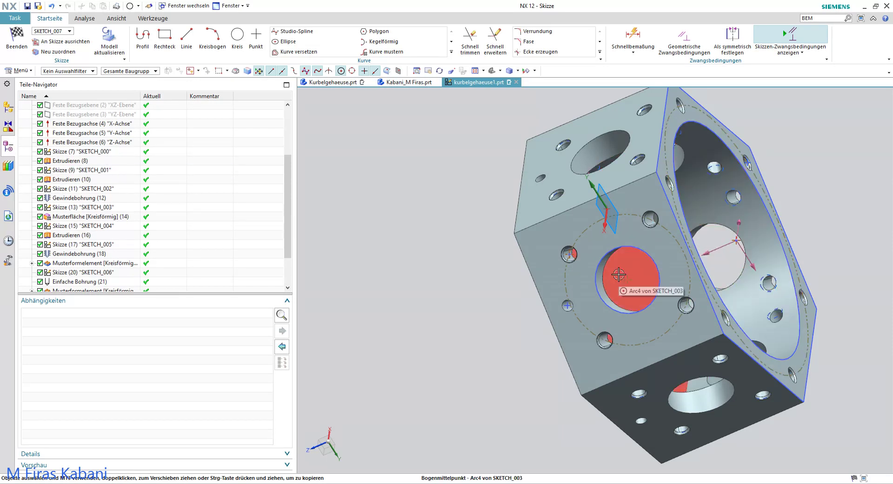
middle_drag(618, 275, 727, 241)
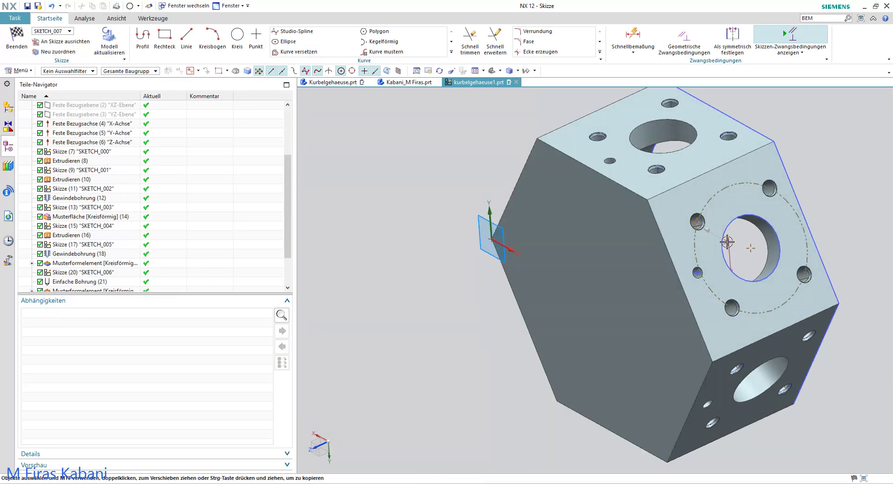
click(726, 241)
click(237, 37)
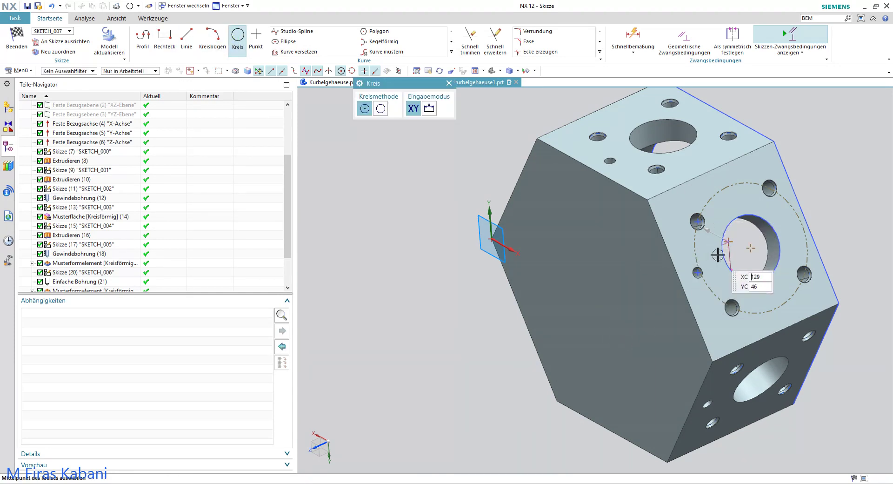
click(729, 247)
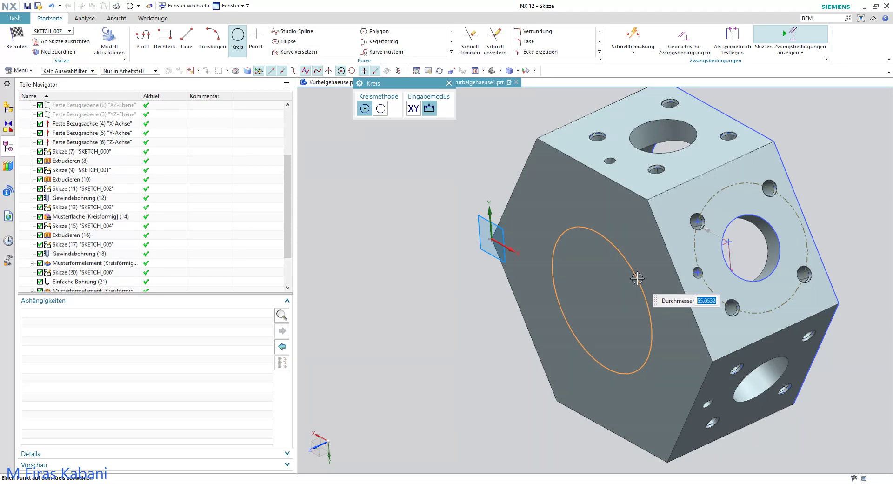
text(40)
key(Return)
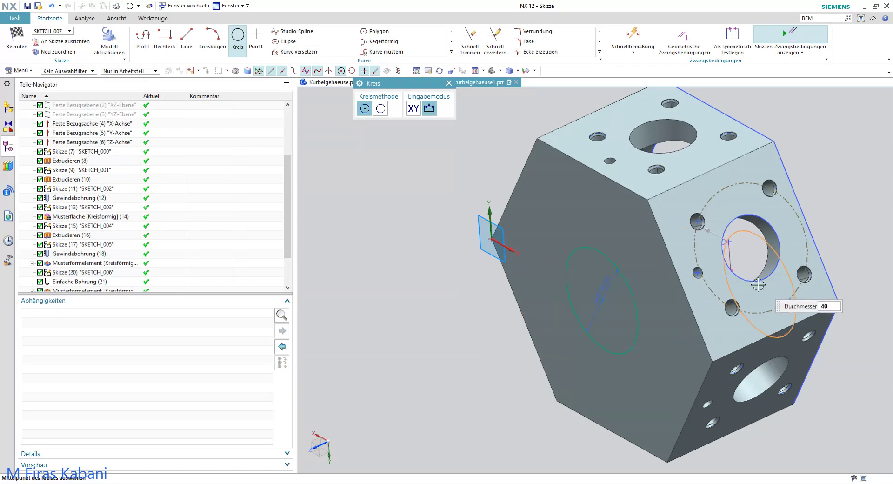
Step: Convert the Ø40 circle into a reference curve
middle_drag(508, 339, 550, 319)
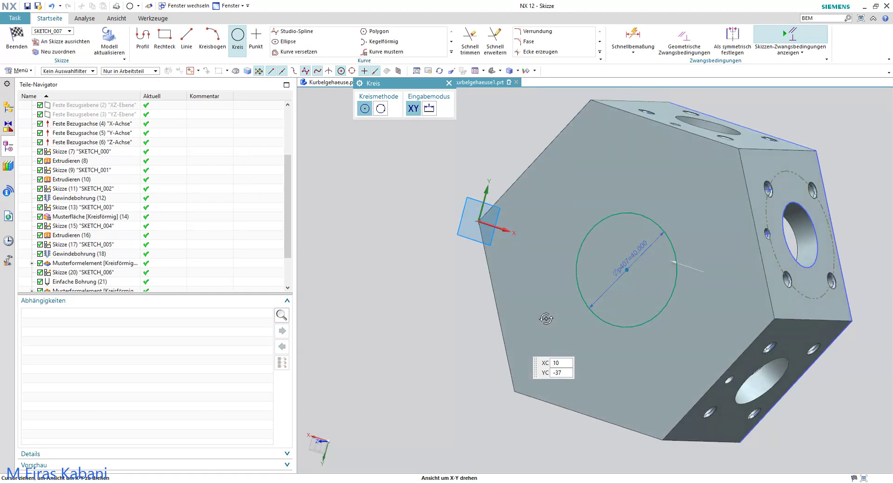
click(645, 215)
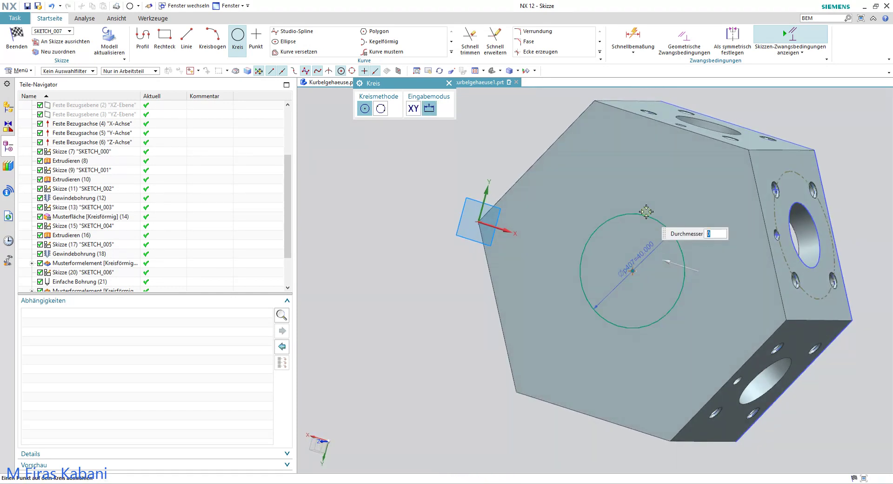
key(Escape)
click(660, 222)
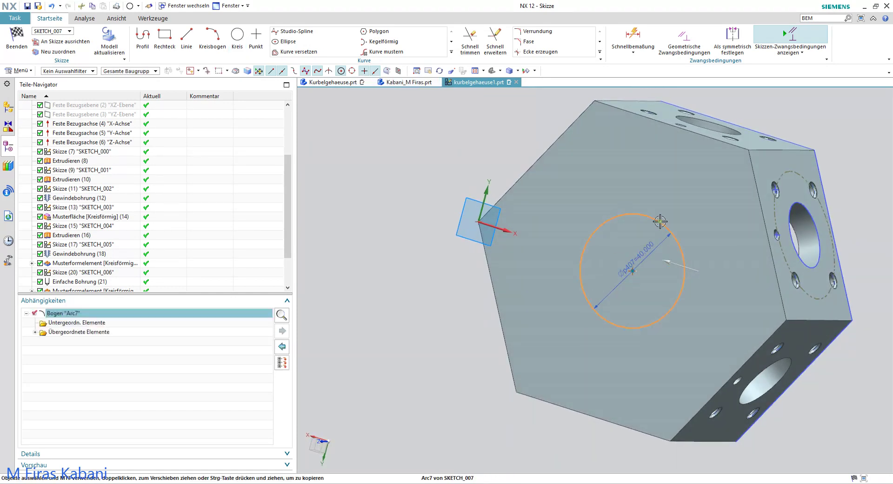
click(706, 205)
Step: Fit the whole part in view and look normal to the sketch plane
scroll(712, 228, down, 3)
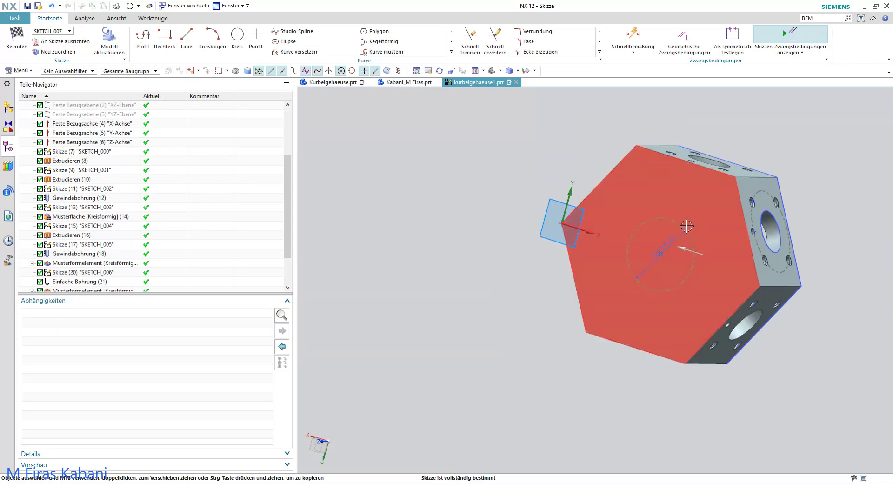
right_click(633, 193)
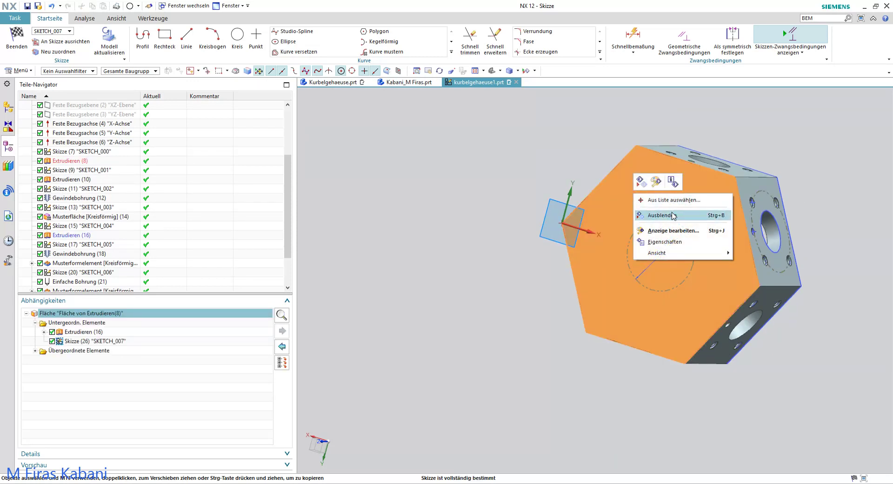
key(Escape)
right_click(445, 98)
click(499, 120)
key(shift+F8)
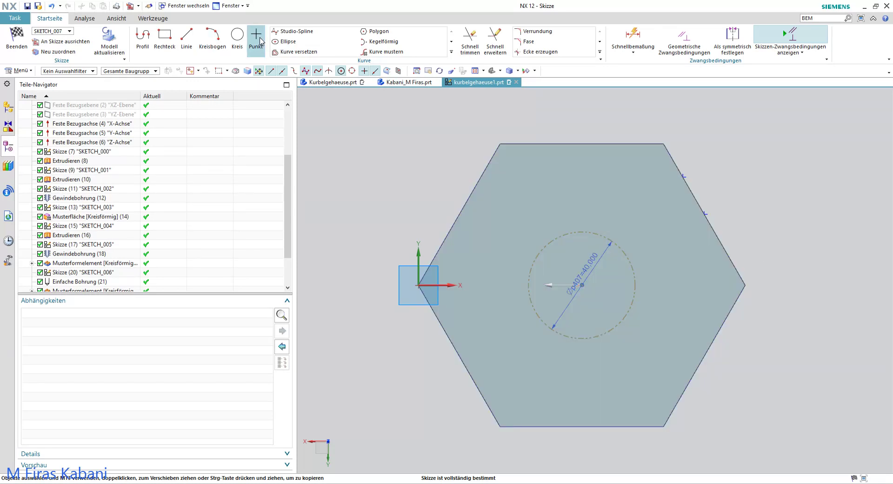
Step: Draw a vertical helper line from the circle's centre to its top point
click(186, 36)
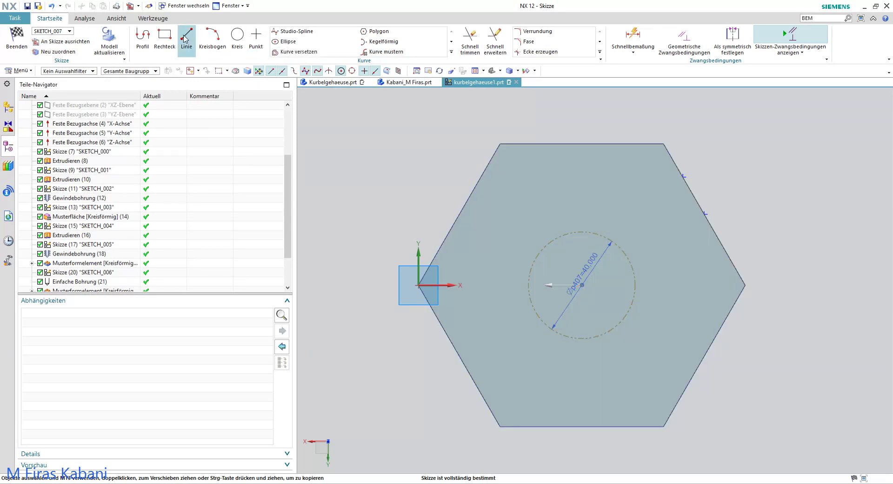
click(582, 284)
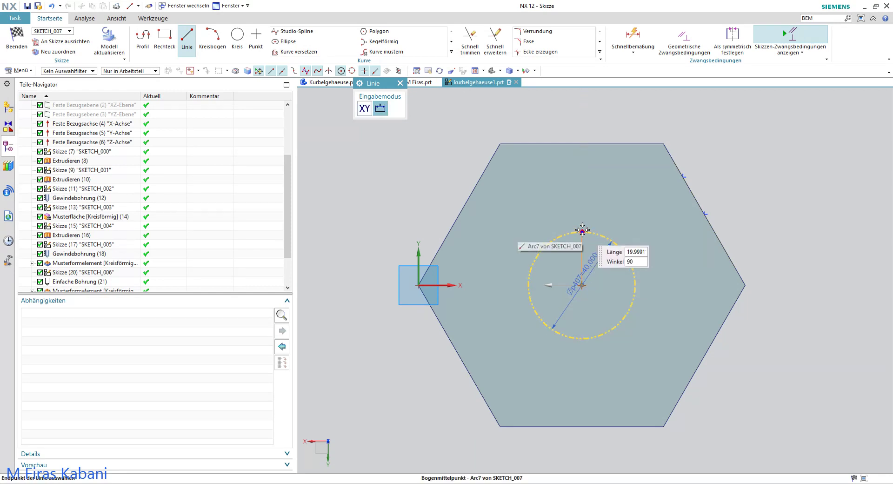
click(583, 229)
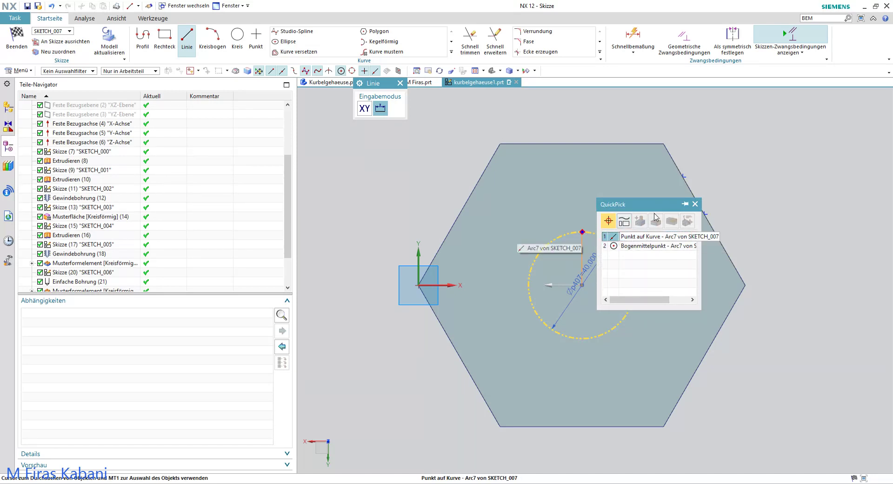
click(646, 239)
scroll(615, 230, up, 3)
scroll(595, 265, up, 1)
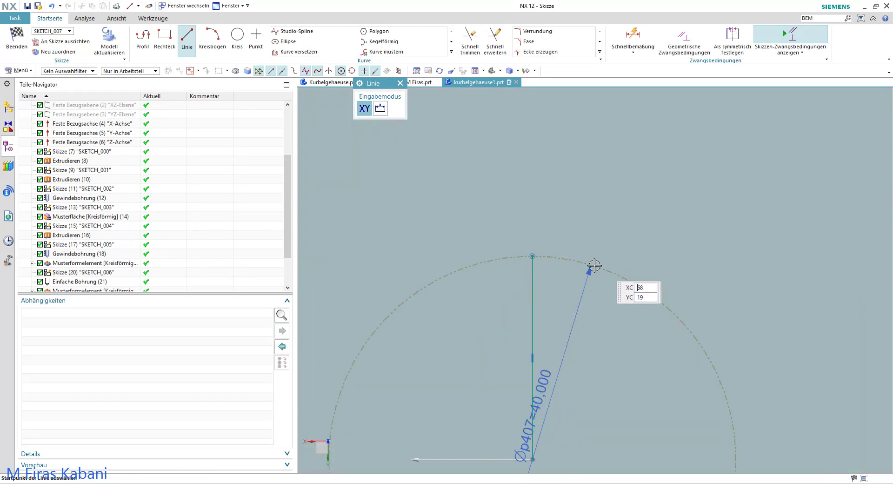
key(Escape)
click(531, 287)
key(Delete)
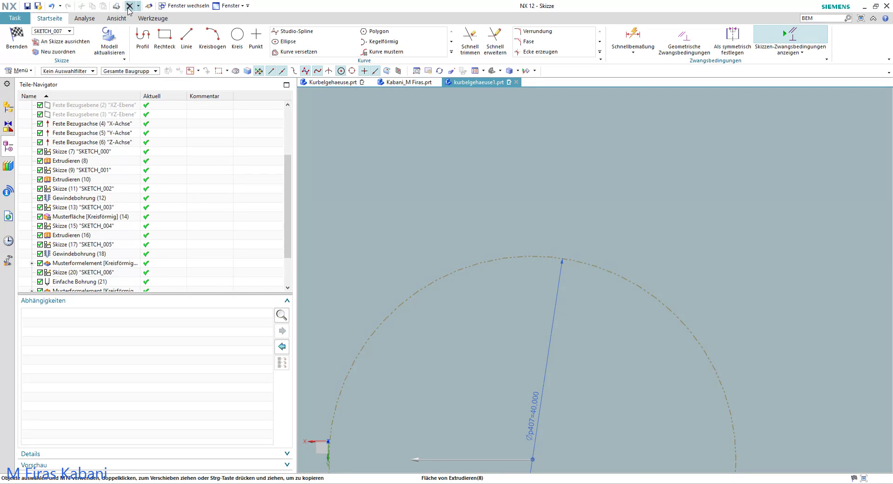
click(51, 6)
Step: Place a sketch point at the top of the Ø40 circle and delete the helper line
click(256, 40)
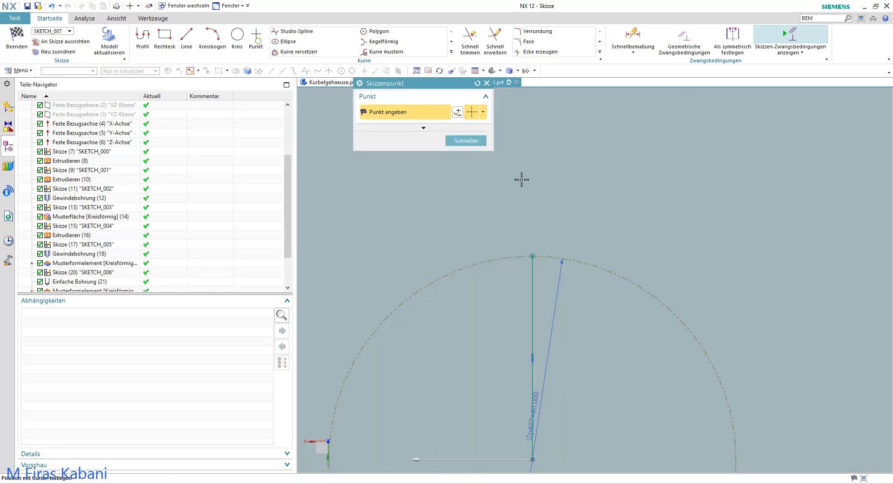
click(533, 256)
click(478, 143)
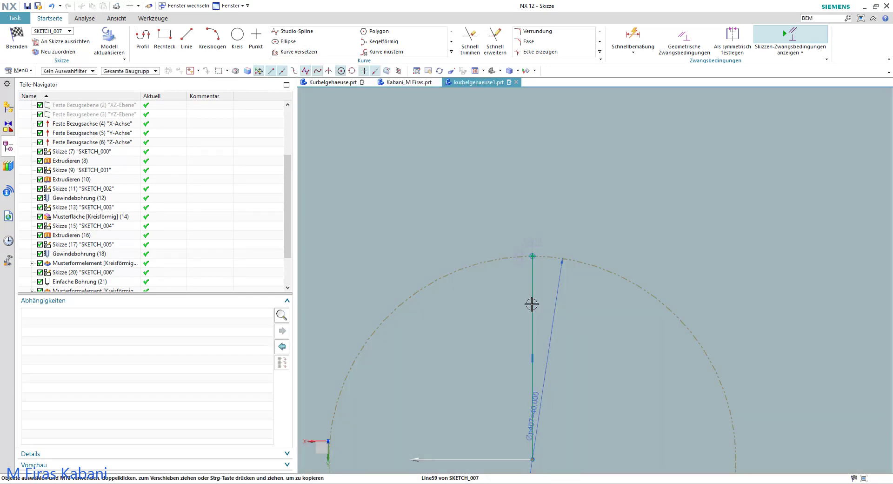
click(533, 304)
key(Delete)
scroll(577, 298, down, 3)
Step: Show the whole housing in trimetric view and zoom to check the hex-face sketch point
scroll(584, 306, down, 2)
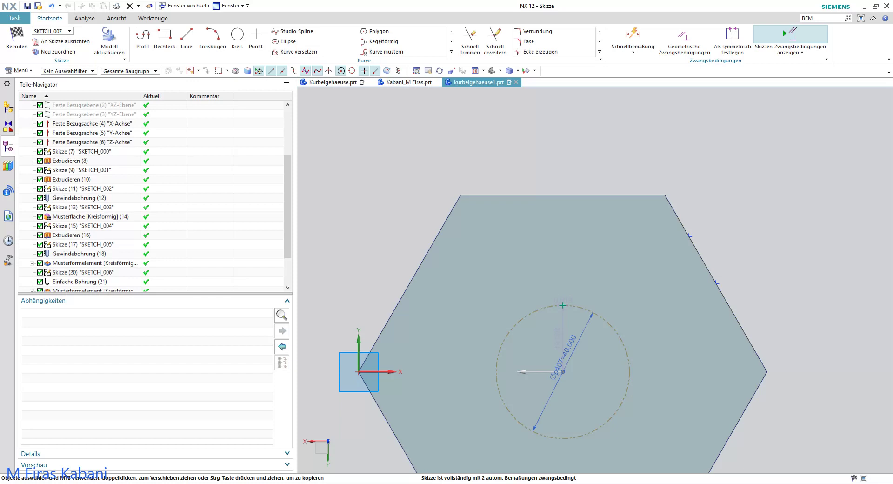
key(Home)
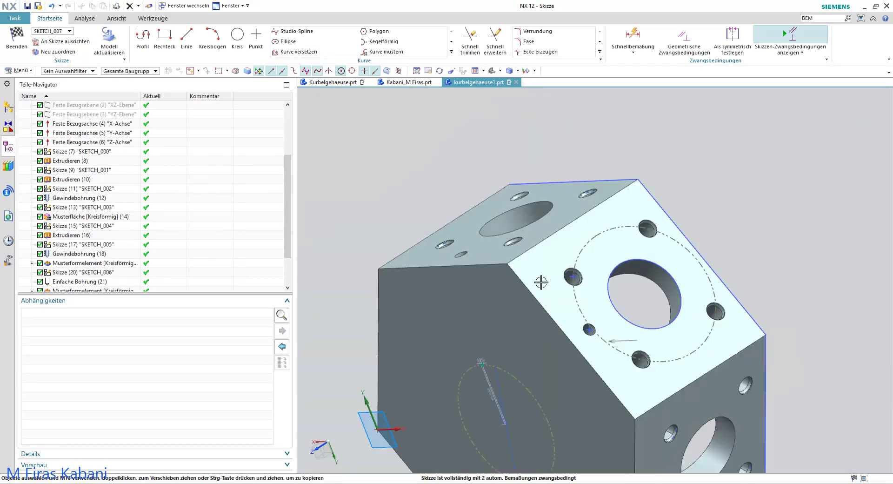
scroll(540, 282, up, 2)
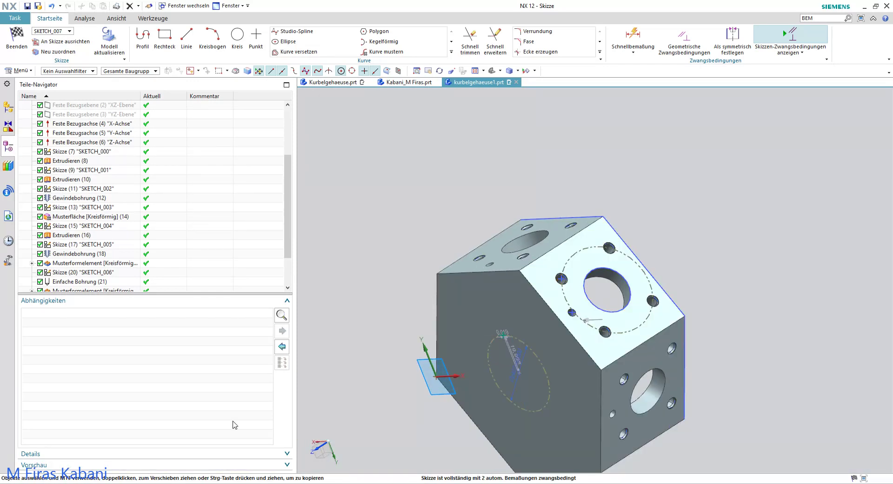
Step: In the PDF drawing, mark the 8 mm depth in the 'Ø4 -8 TIEF (6x)' callout
key(alt+Tab)
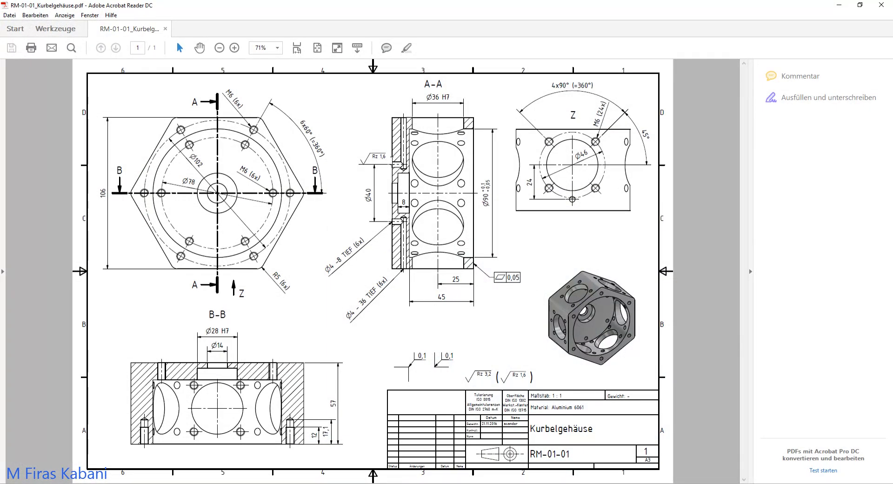
double_click(338, 260)
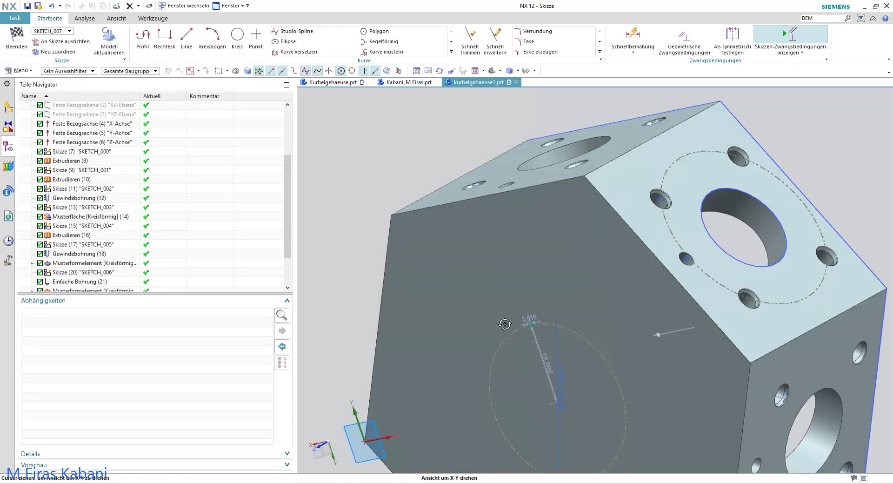
Step: Set the point's horizontal offset dimension p408 to 0
middle_drag(504, 324, 524, 303)
scroll(524, 303, up, 5)
scroll(586, 229, up, 3)
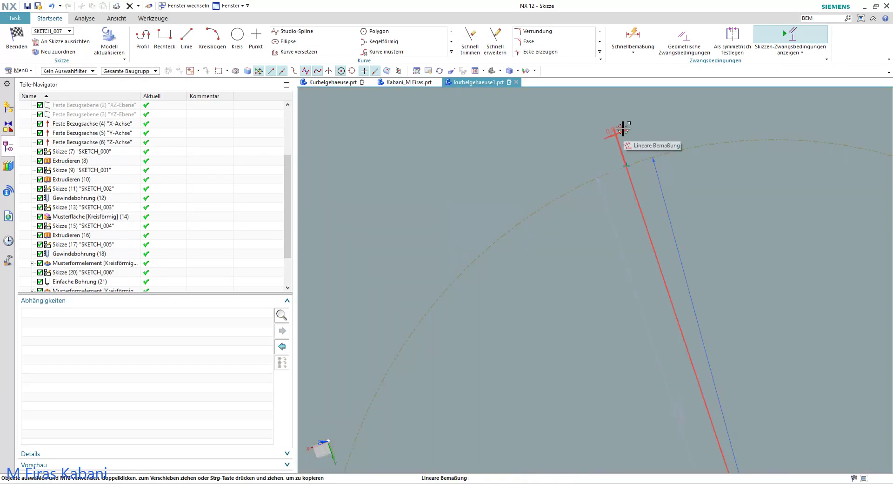
click(620, 128)
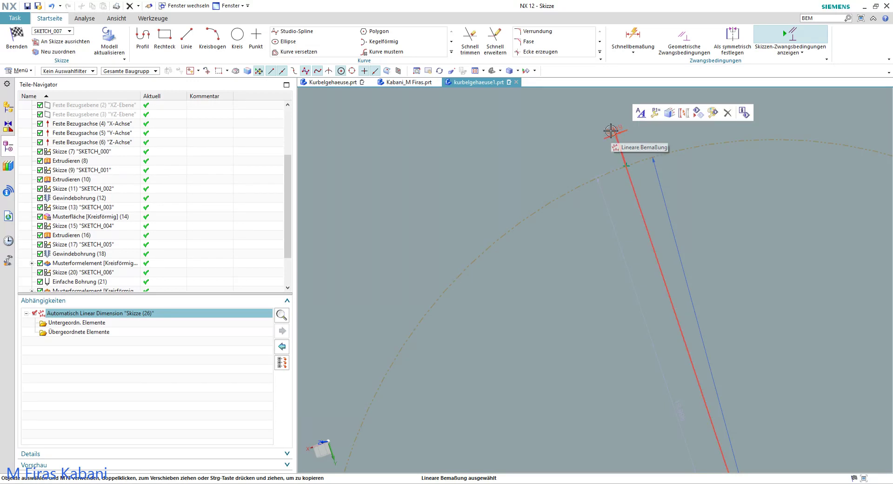
double_click(610, 130)
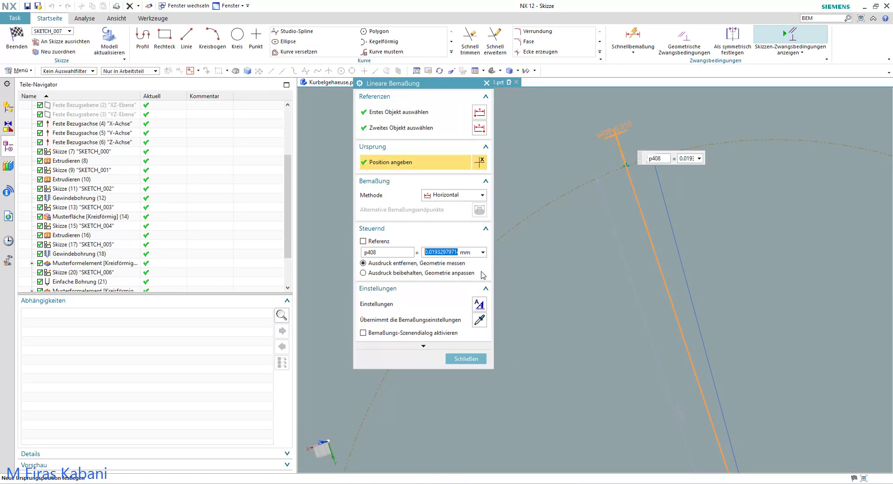
text(0)
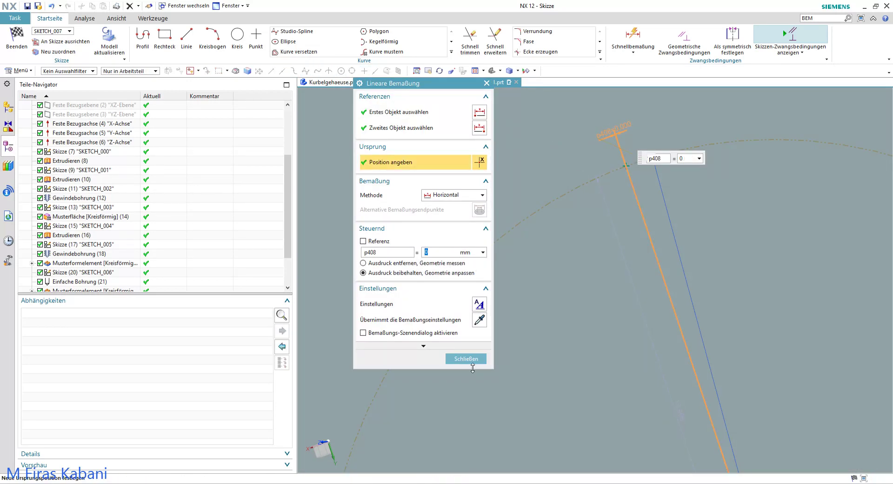
click(471, 358)
Step: Finish SKETCH_007 and return to the 3D housing
scroll(558, 321, down, 6)
scroll(596, 251, up, 4)
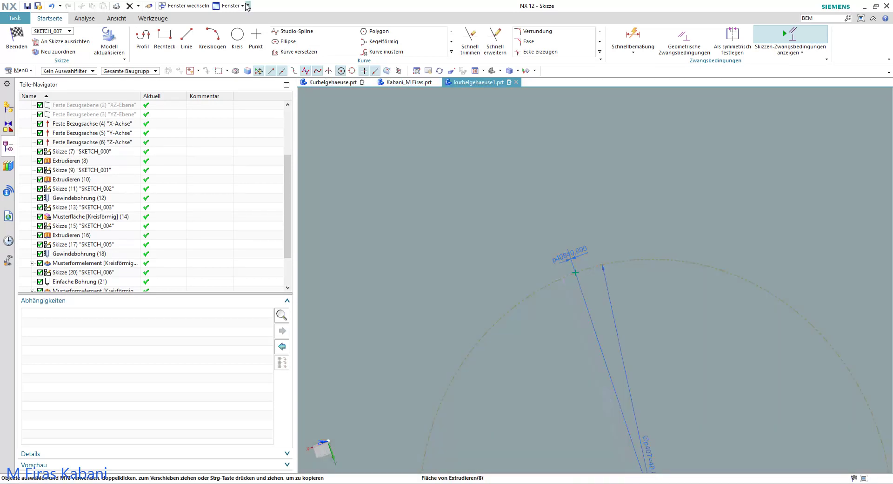
click(17, 39)
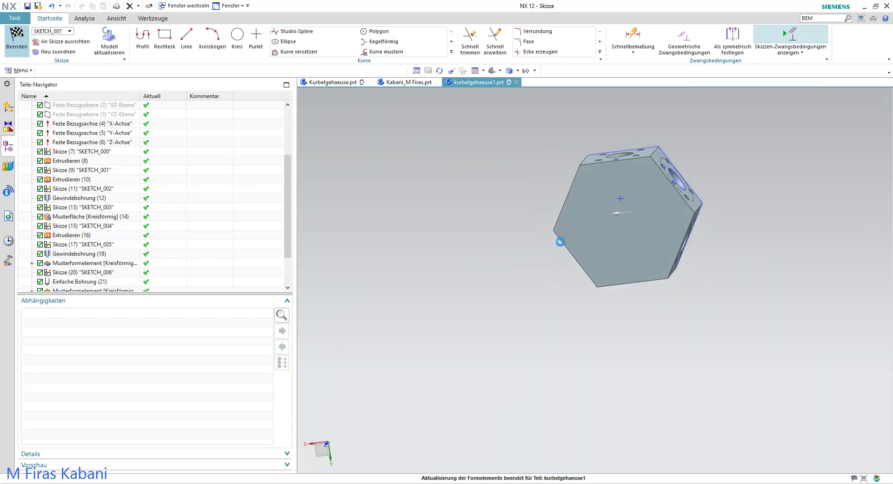
Step: Define a simple Ø4 mm, 8 mm deep hole at sketch point Point9 and preview it
click(229, 32)
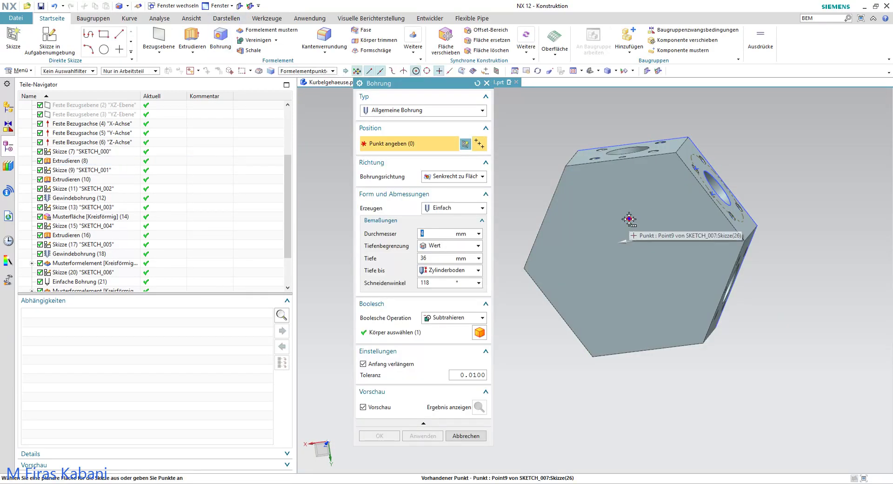
click(629, 219)
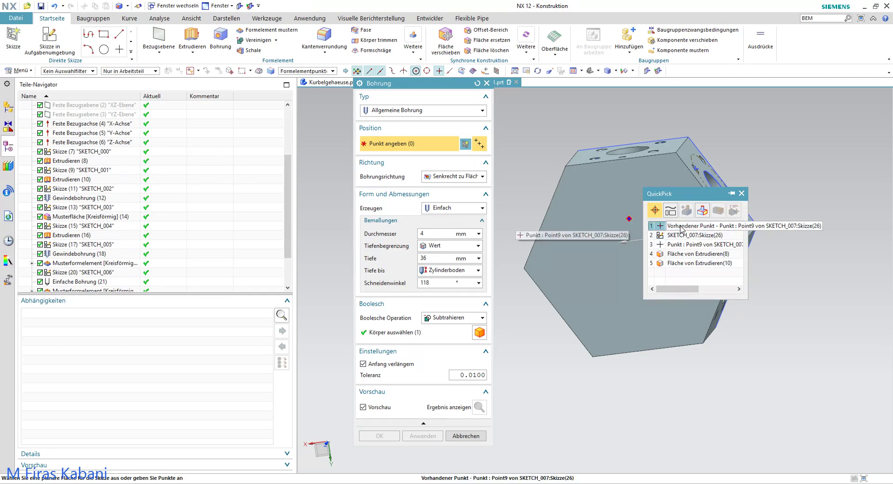
click(681, 244)
middle_drag(671, 207, 628, 236)
text(8)
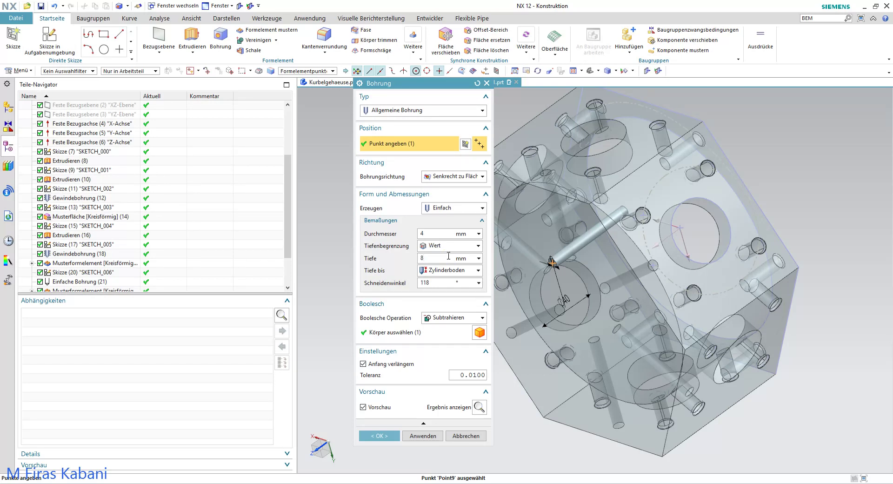
click(479, 407)
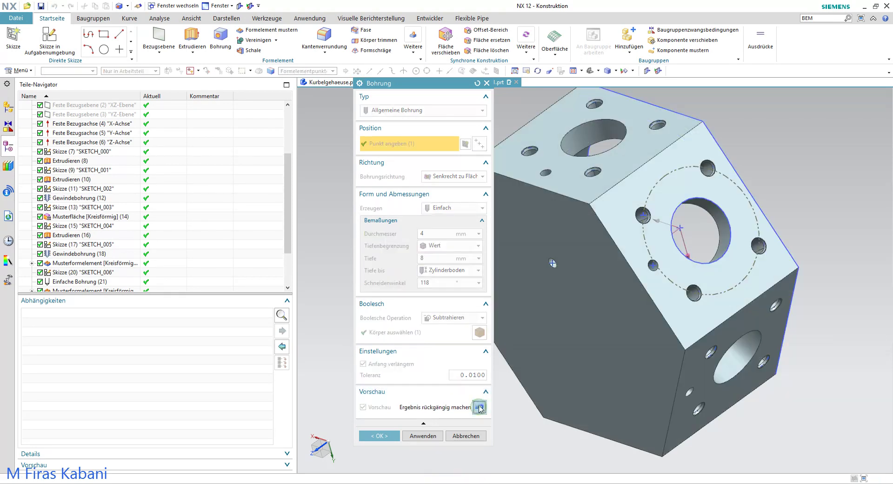
middle_drag(596, 296, 602, 321)
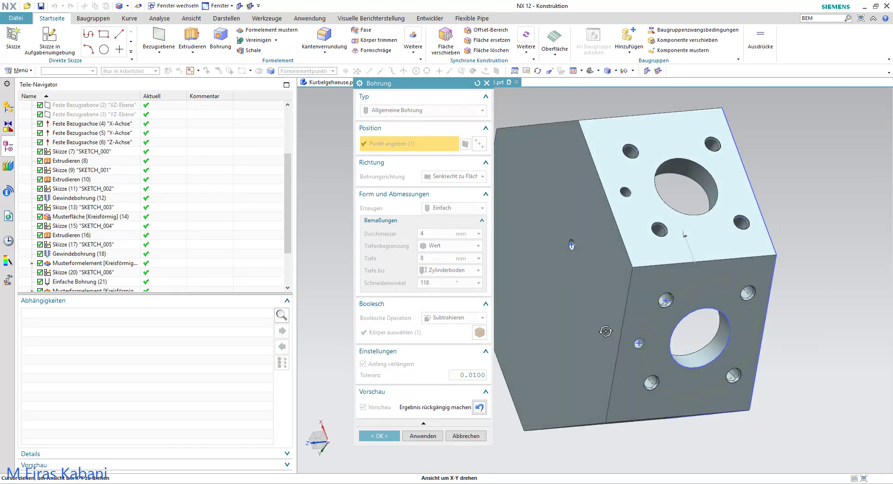
click(479, 407)
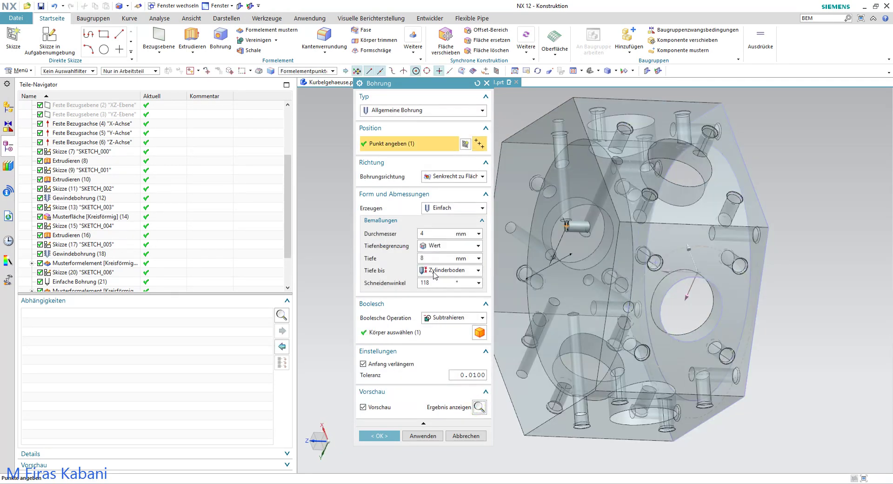
Step: Try the 'Bis Auswahl' depth limit up to a hole face, then dismiss the resulting error
click(477, 246)
click(445, 261)
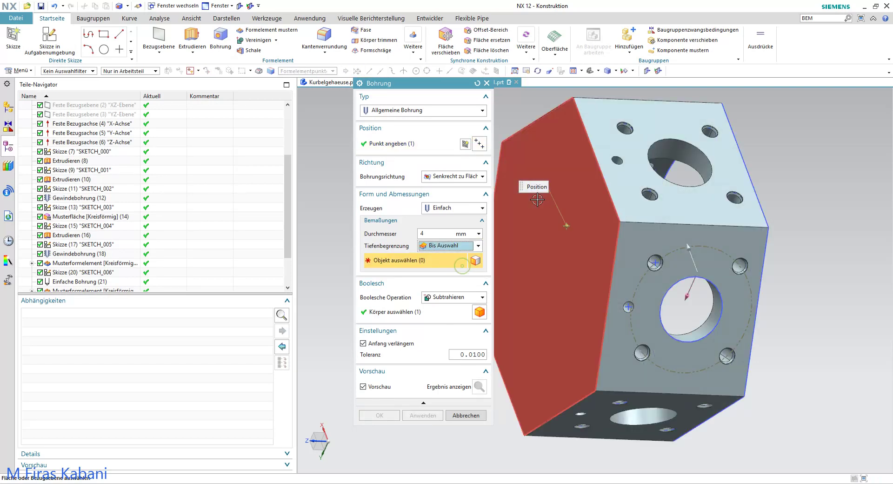
scroll(582, 186, up, 2)
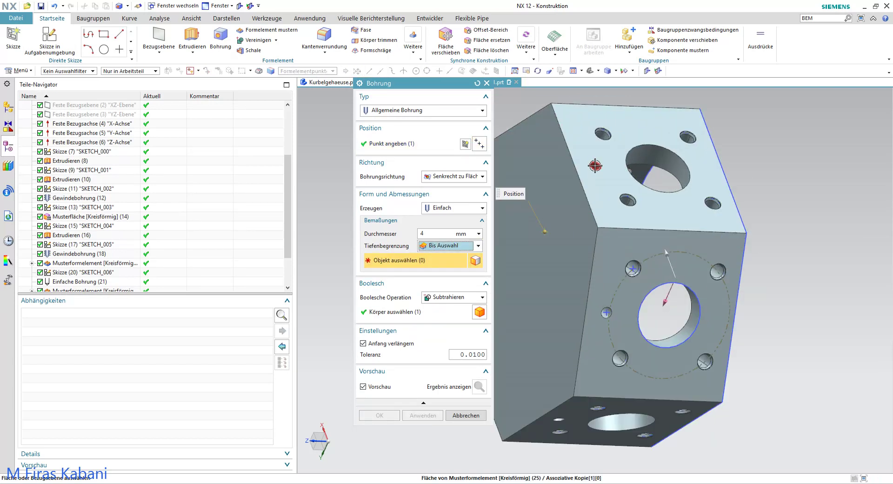
scroll(594, 165, up, 3)
scroll(604, 177, up, 2)
click(621, 187)
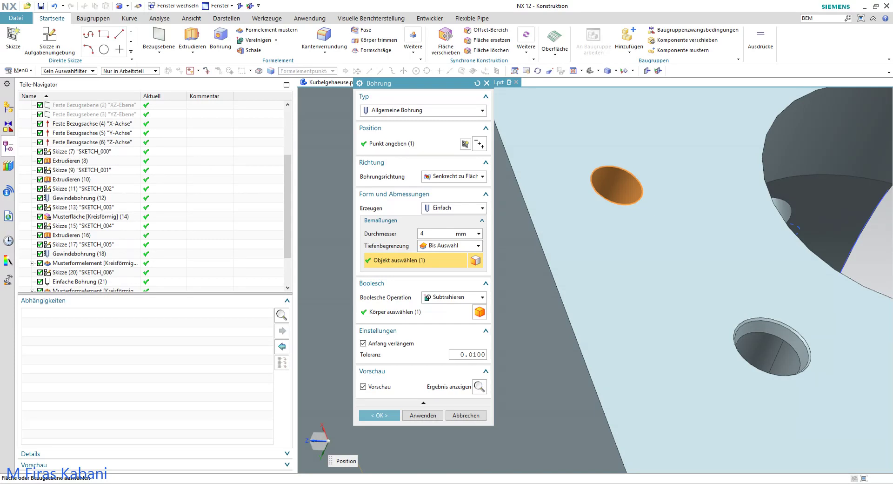
click(479, 388)
click(447, 258)
Step: Switch the depth limit back to 'Wert' at 8 mm, preview, and create the hole
click(473, 246)
click(463, 255)
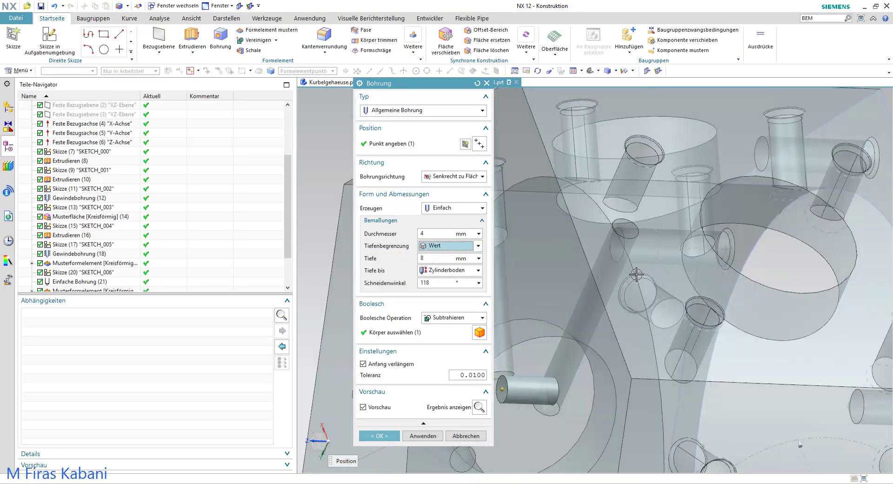
scroll(631, 276, down, 3)
scroll(630, 276, down, 3)
mouse_move(671, 269)
middle_down()
mouse_move(653, 253)
mouse_move(665, 229)
middle_up()
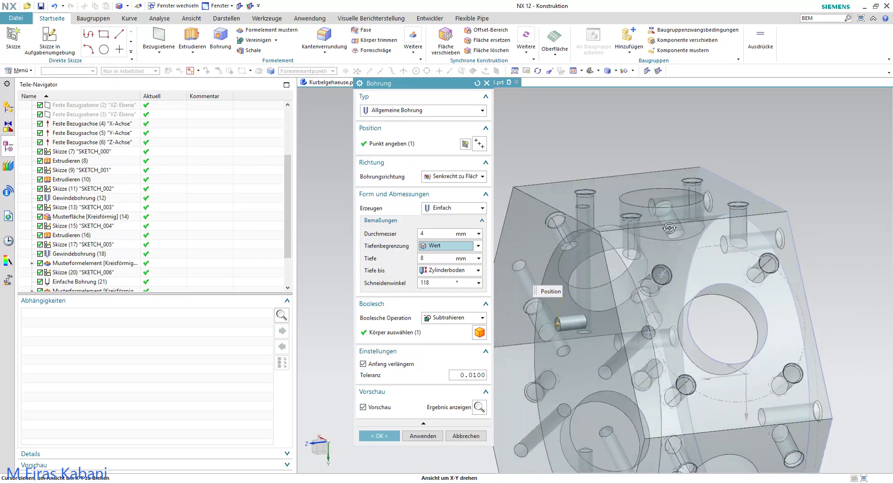
scroll(604, 306, up, 3)
scroll(604, 307, up, 3)
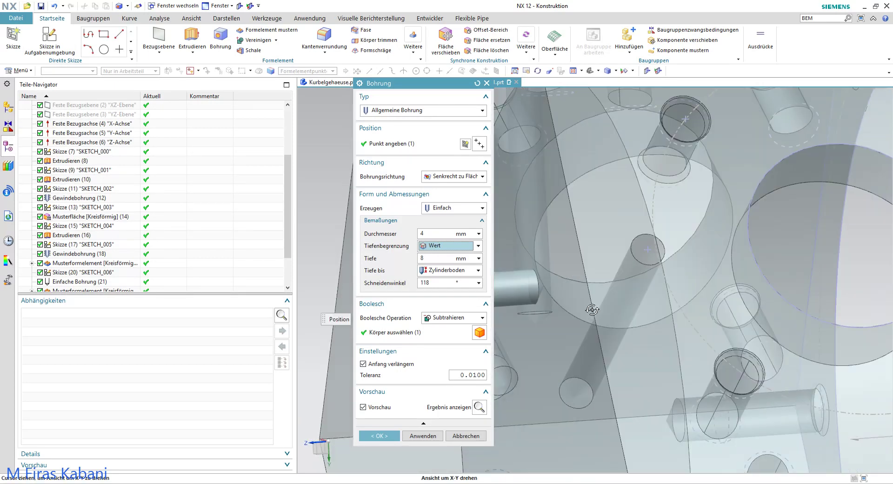
scroll(605, 308, up, 3)
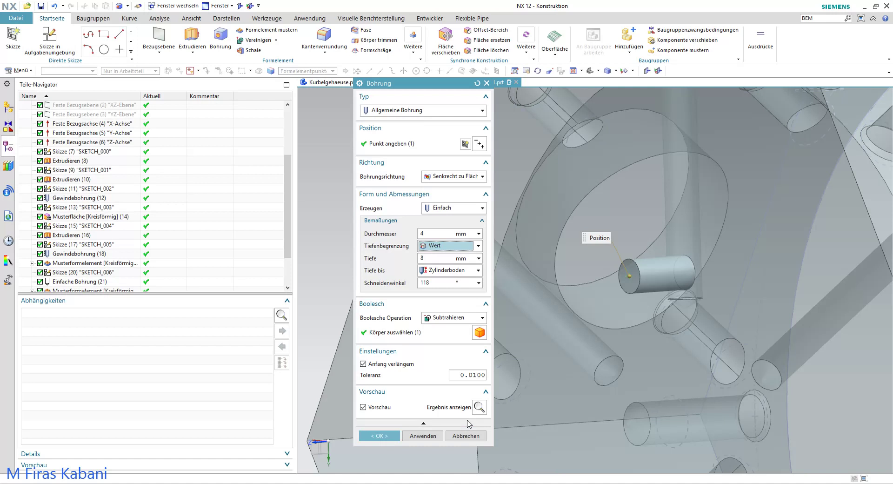
click(479, 407)
mouse_move(600, 371)
middle_down()
mouse_move(543, 388)
mouse_move(544, 445)
middle_up()
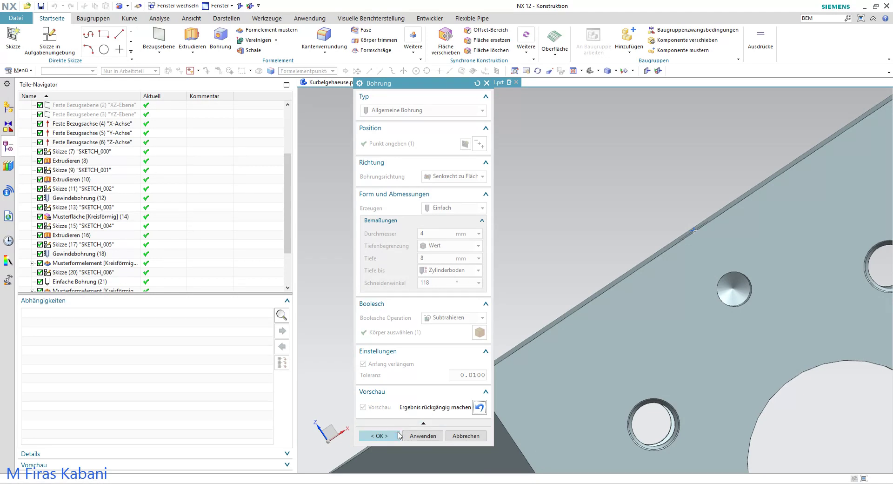
click(395, 436)
Step: Turn on 'Referenzkurven anzeigen' in the sketch settings so SKETCH_007's dashed circle shows
mouse_move(472, 384)
middle_down()
mouse_move(813, 303)
mouse_move(770, 307)
middle_up()
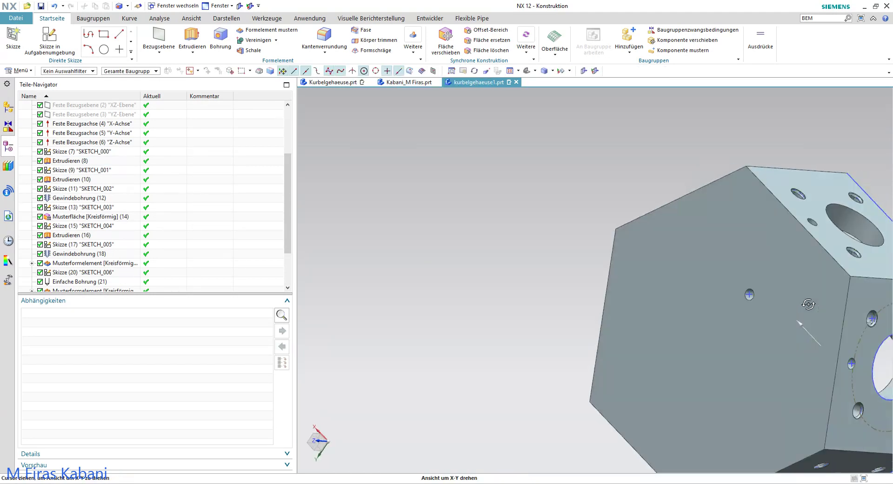
scroll(201, 232, down, 2)
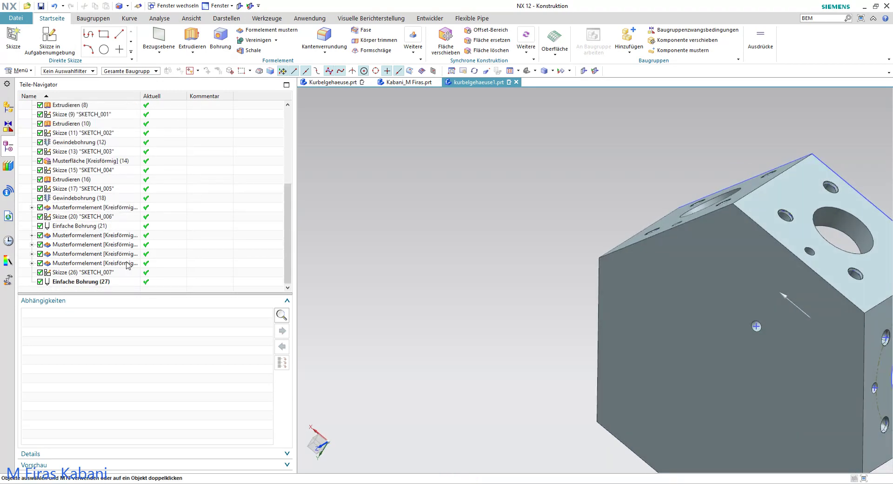
click(85, 275)
right_click(84, 275)
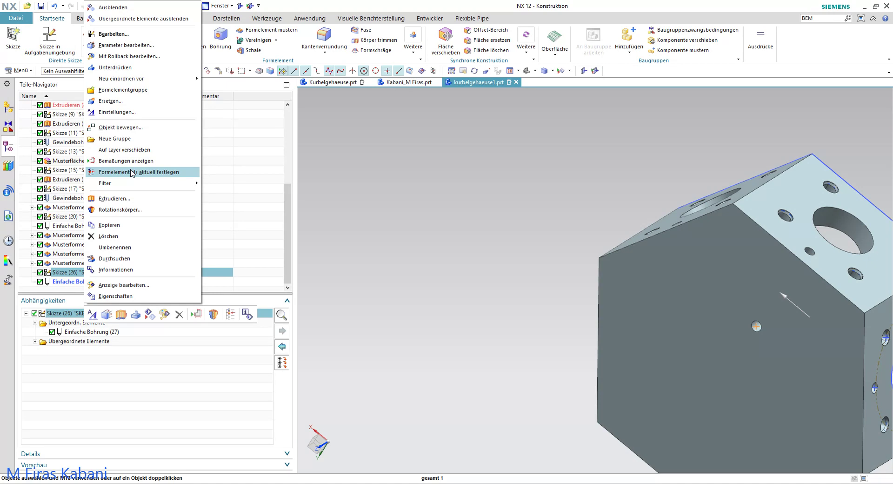
click(111, 112)
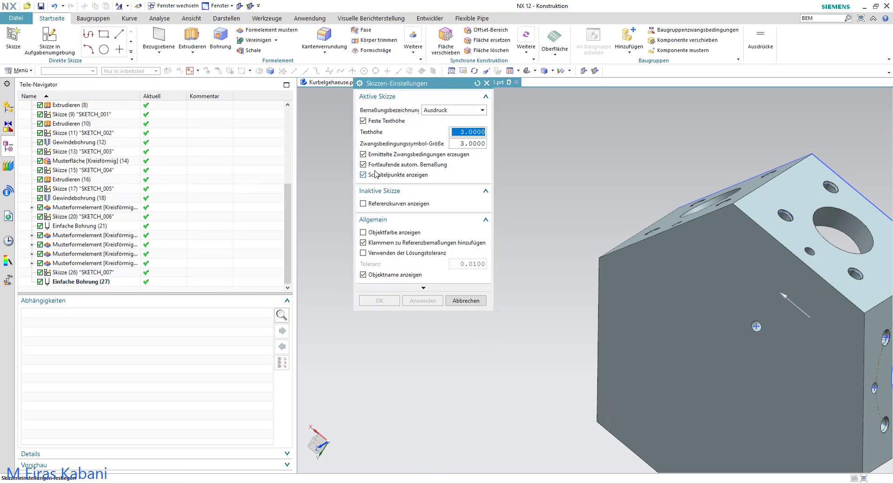
click(384, 205)
click(379, 301)
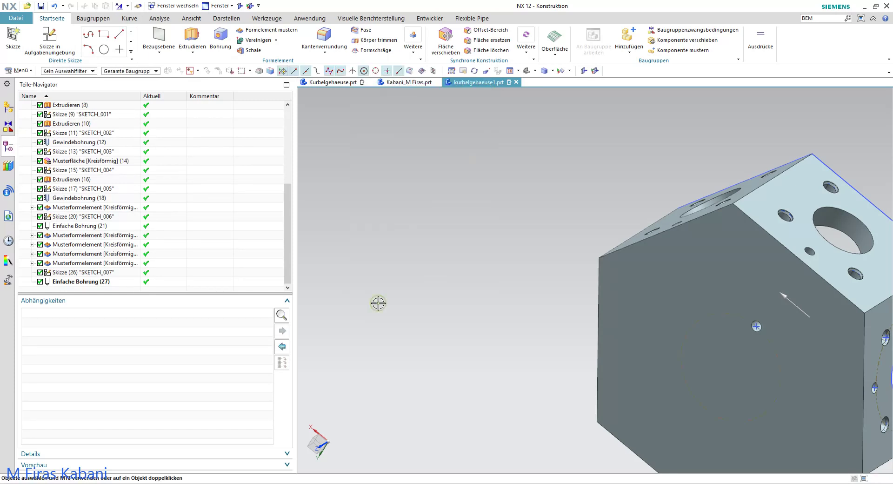
scroll(672, 368, up, 3)
scroll(673, 344, down, 2)
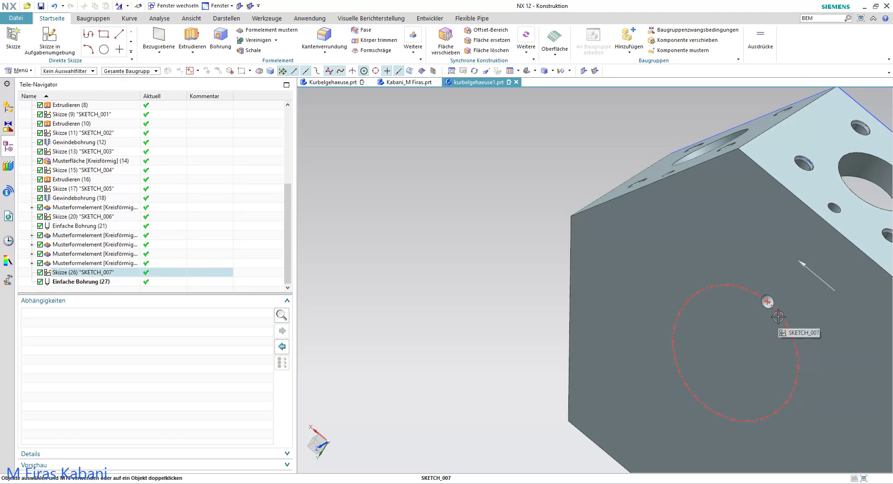
scroll(777, 318, up, 2)
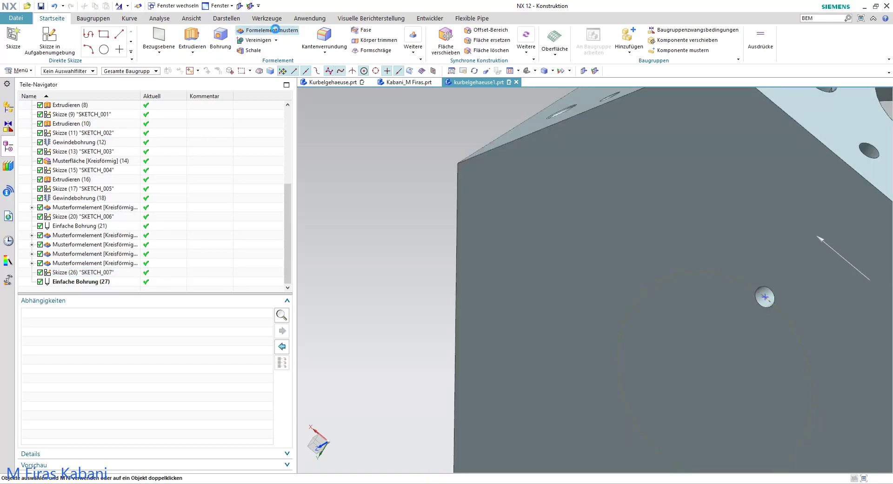
Step: Set up a circular pattern of Einfache Bohrung (27) with count-and-spacing about the Z-axis
click(279, 30)
click(88, 281)
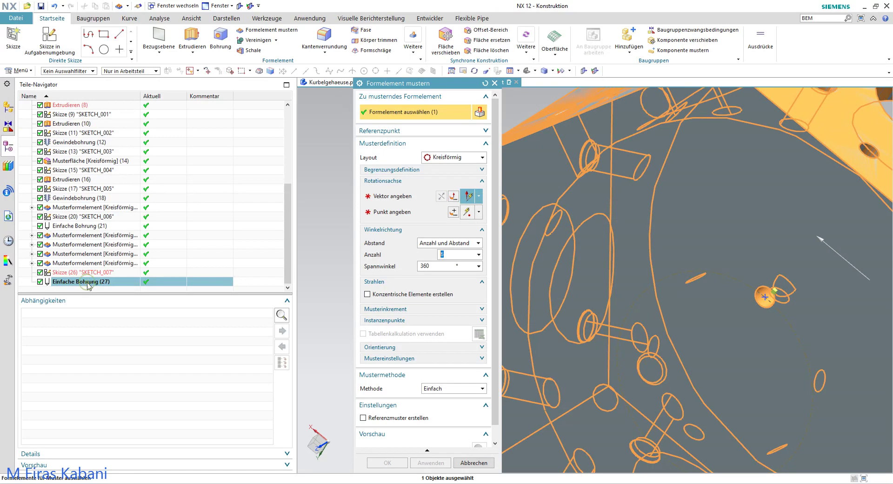
mouse_move(720, 295)
middle_down()
mouse_move(687, 319)
mouse_move(692, 265)
middle_up()
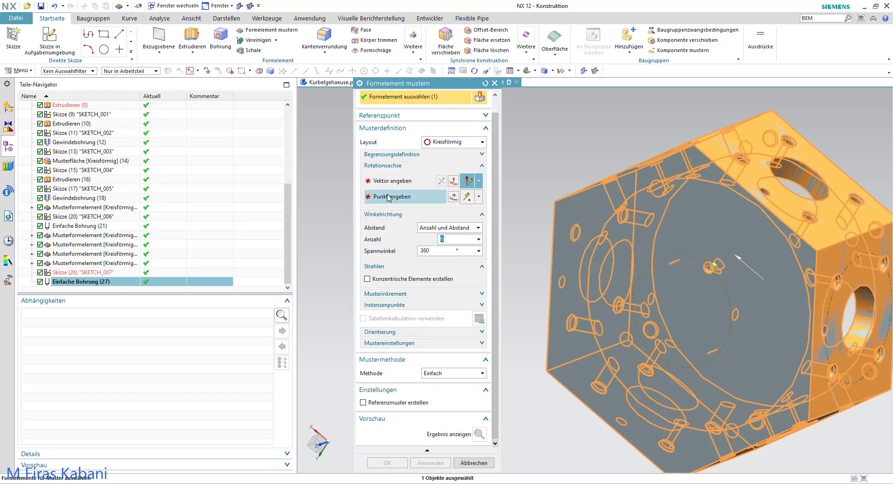
click(392, 180)
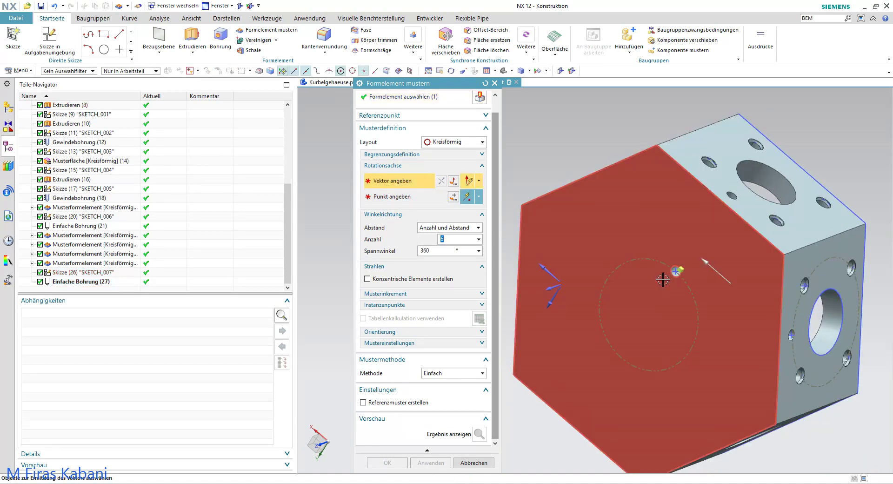
mouse_move(600, 260)
middle_down()
mouse_move(594, 279)
mouse_move(684, 277)
middle_up()
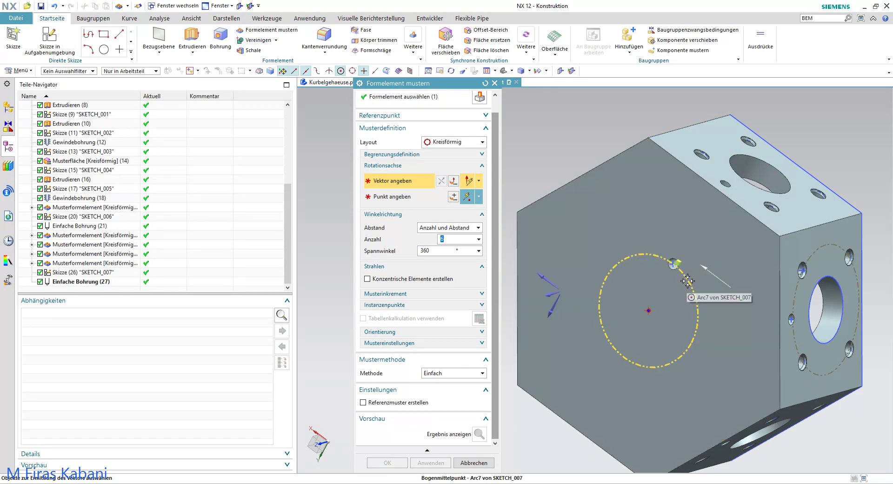
click(456, 227)
click(456, 231)
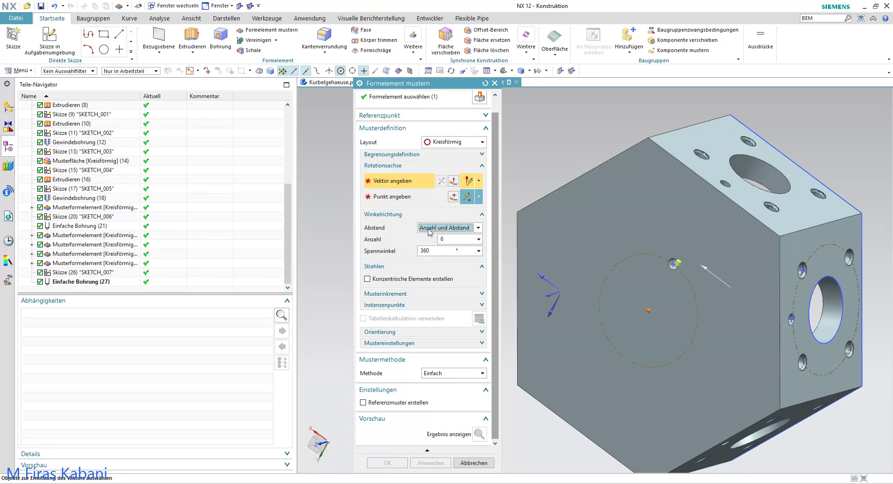
mouse_move(623, 338)
middle_down()
mouse_move(616, 317)
mouse_move(713, 294)
middle_up()
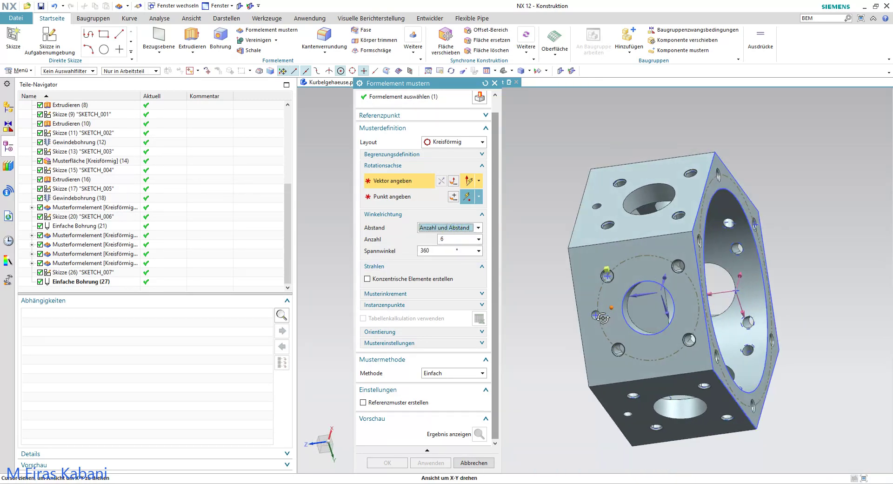
click(712, 295)
Step: Preview the six holes spanning 360° on the hex face and confirm the pattern
mouse_move(564, 343)
middle_down()
mouse_move(678, 318)
mouse_move(641, 310)
mouse_move(626, 282)
mouse_move(653, 314)
middle_up()
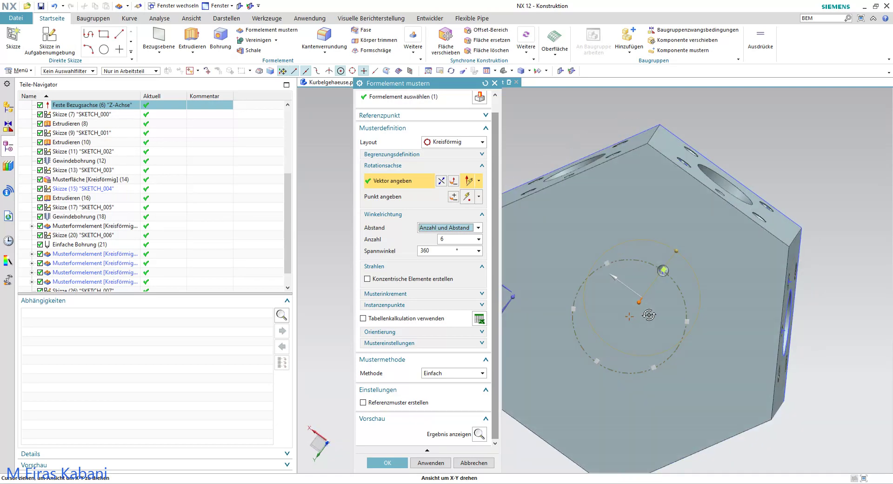
click(479, 434)
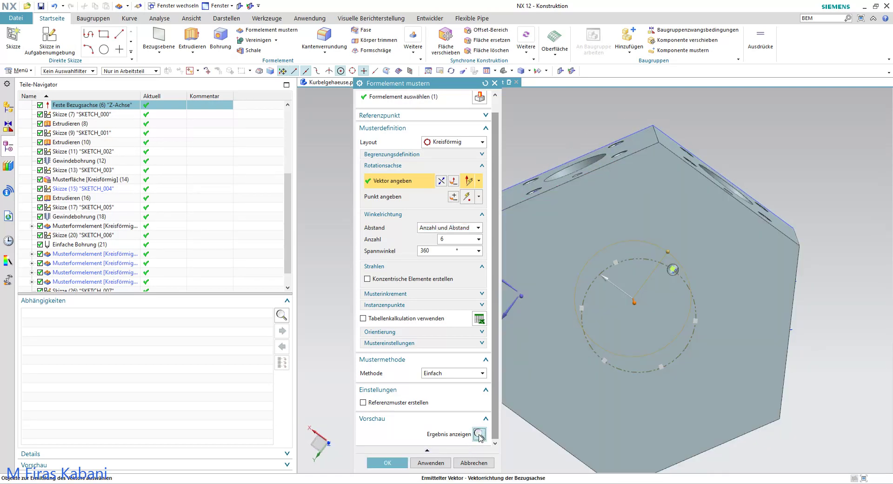
mouse_move(588, 408)
middle_down()
mouse_move(551, 328)
mouse_move(609, 327)
mouse_move(592, 328)
middle_up()
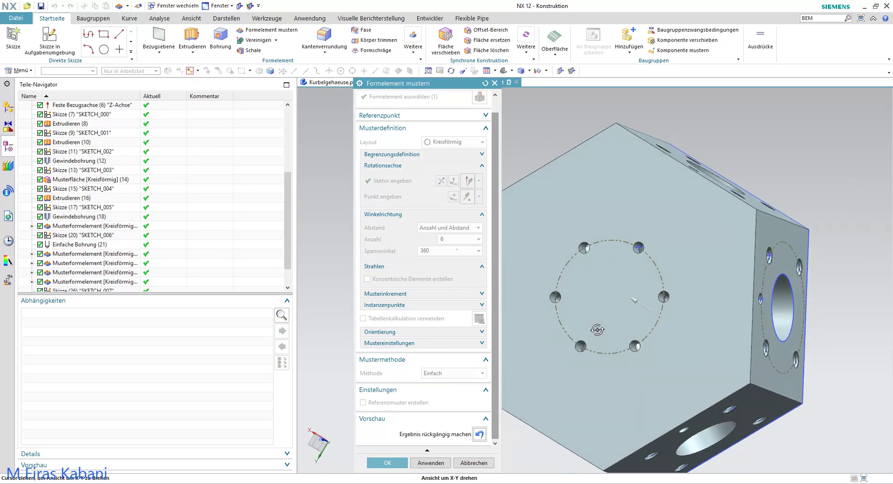
key(F8)
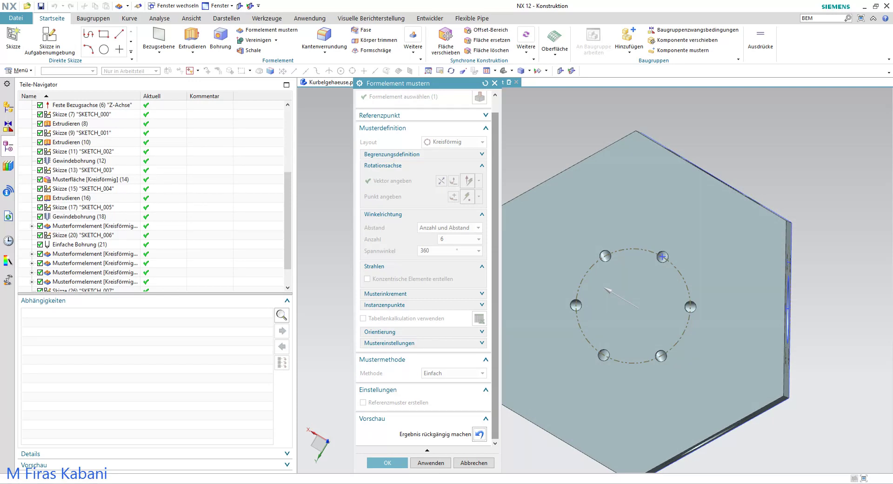
scroll(716, 339, up, 2)
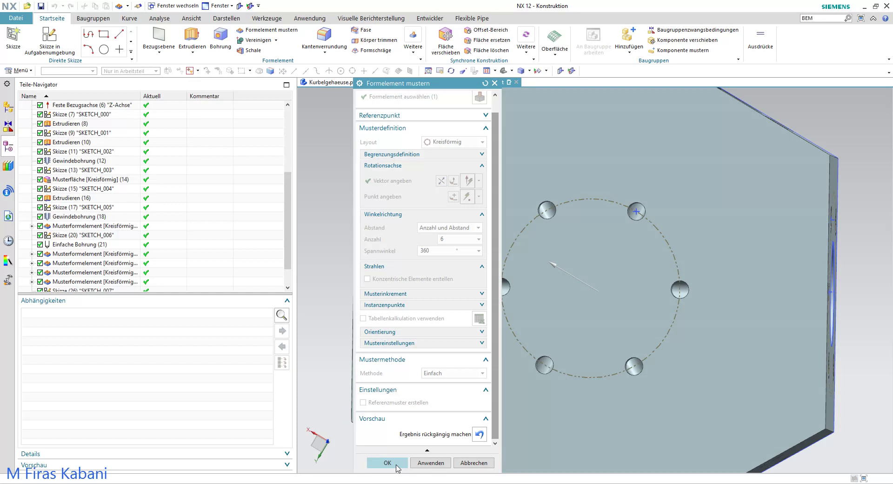
click(387, 462)
scroll(554, 363, down, 3)
mouse_move(554, 362)
middle_down()
mouse_move(450, 284)
mouse_move(499, 354)
mouse_move(514, 283)
middle_up()
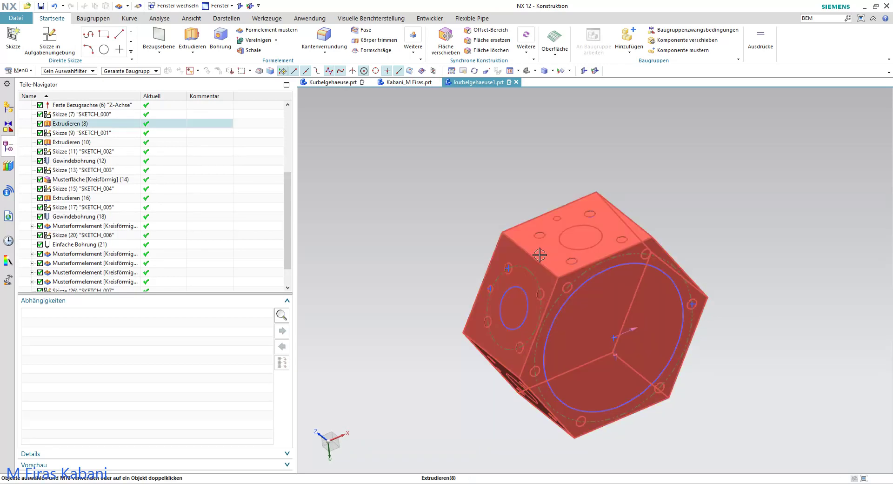
Step: Assign a face colour to the base extrusion Extrudieren (8)
click(544, 255)
right_click(545, 256)
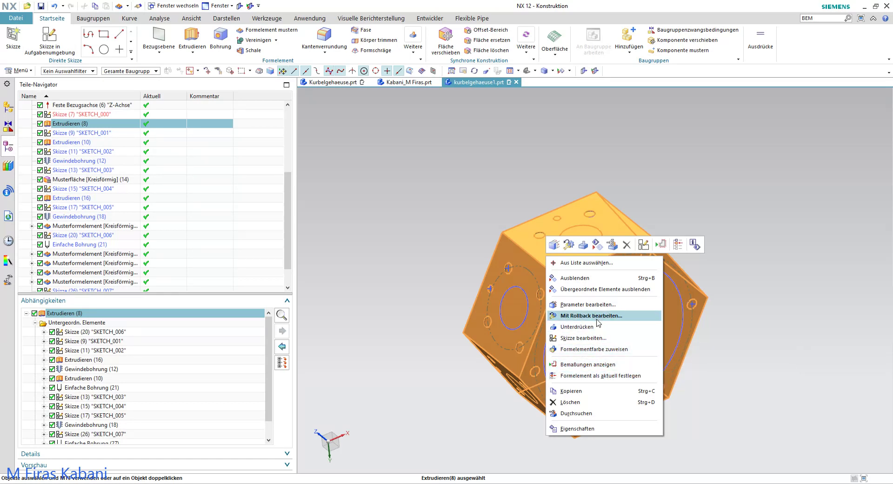
click(607, 353)
click(391, 158)
click(379, 219)
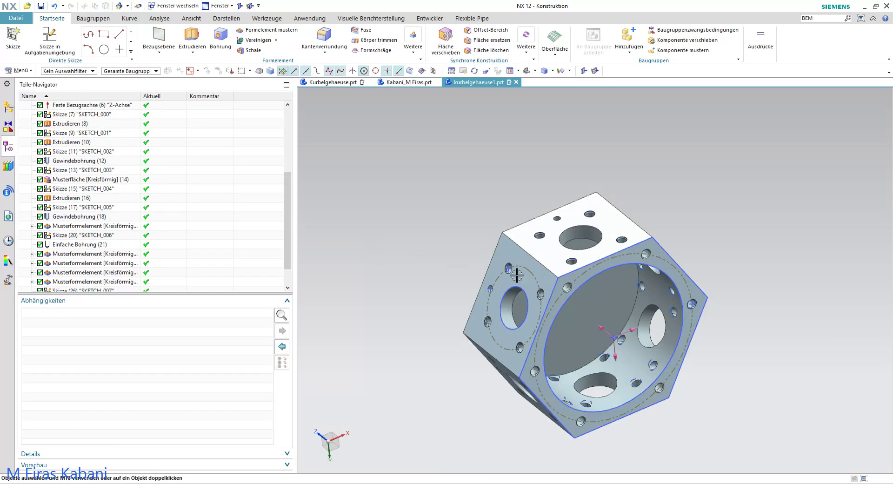
Step: Orbit and zoom the part to face the round bore
scroll(595, 275, down, 3)
mouse_move(596, 274)
middle_down()
mouse_move(587, 284)
mouse_move(615, 321)
mouse_move(604, 321)
mouse_move(642, 311)
mouse_move(578, 285)
mouse_move(624, 304)
mouse_move(572, 267)
middle_up()
scroll(615, 320, up, 5)
scroll(624, 304, down, 3)
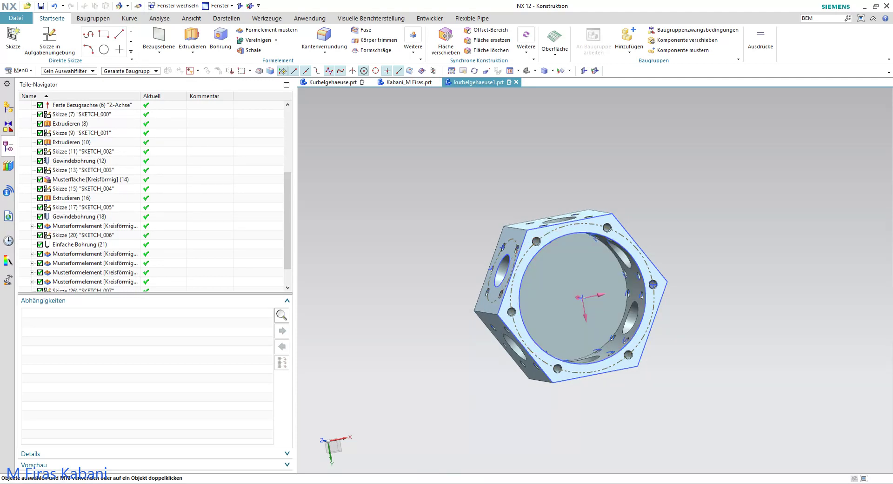
scroll(698, 316, down, 1)
scroll(577, 310, up, 3)
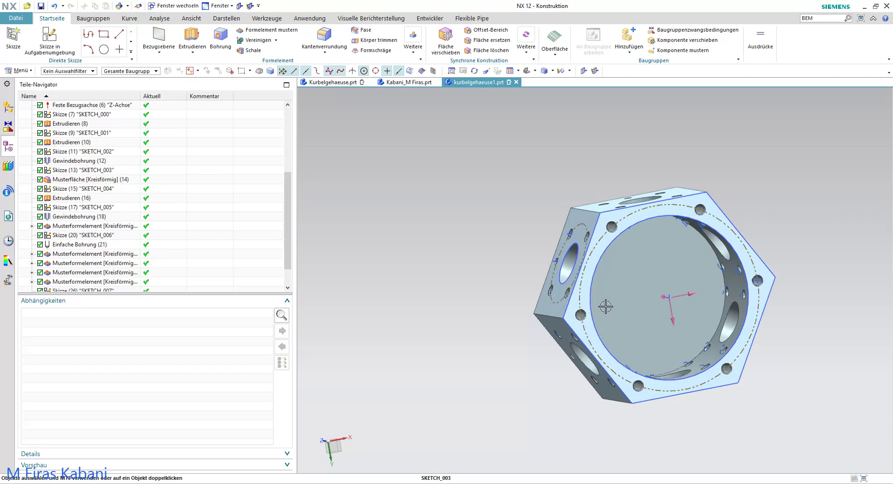
Step: Place new sketch SKETCH_008 on the round face and begin a circle at its origin
click(49, 38)
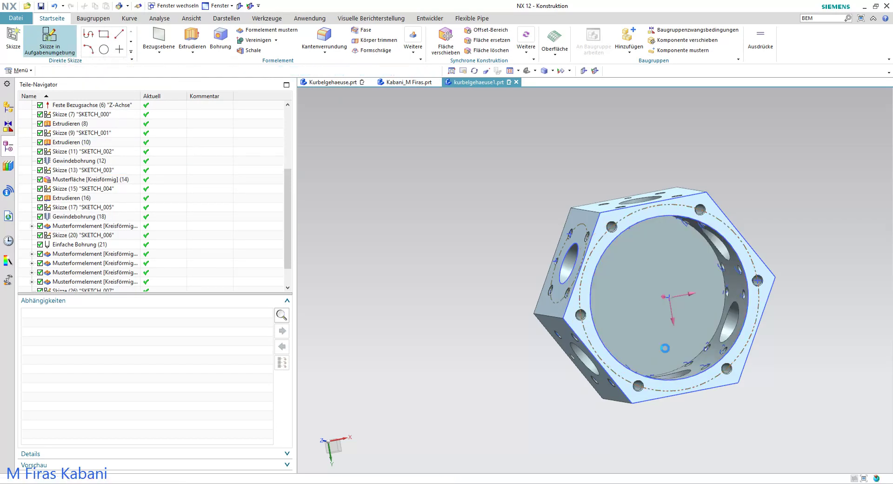
click(621, 286)
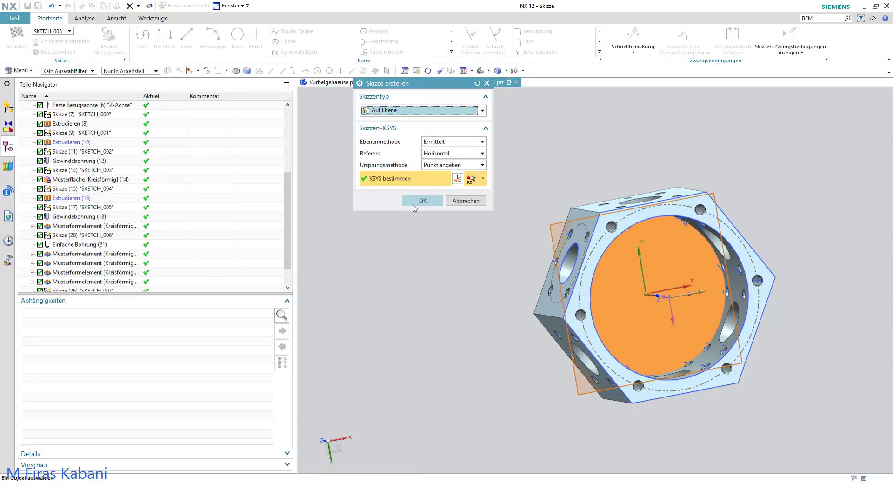
click(418, 200)
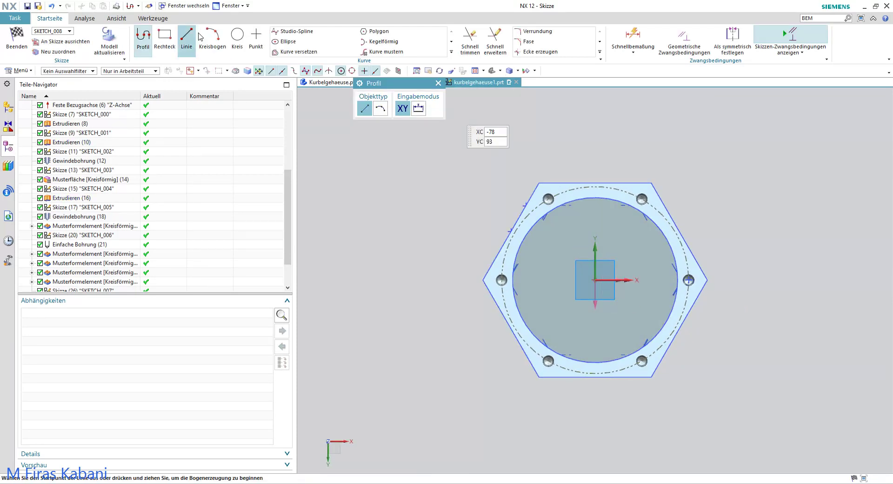
click(238, 41)
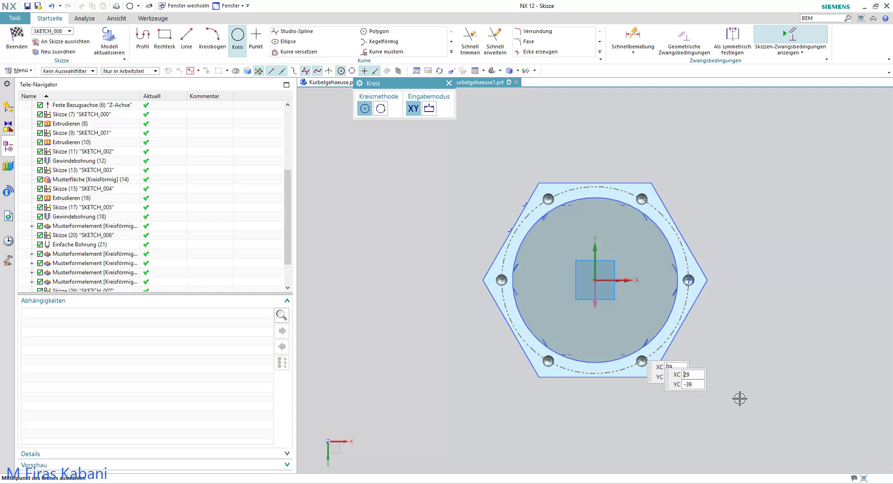
scroll(763, 418, up, 2)
click(499, 203)
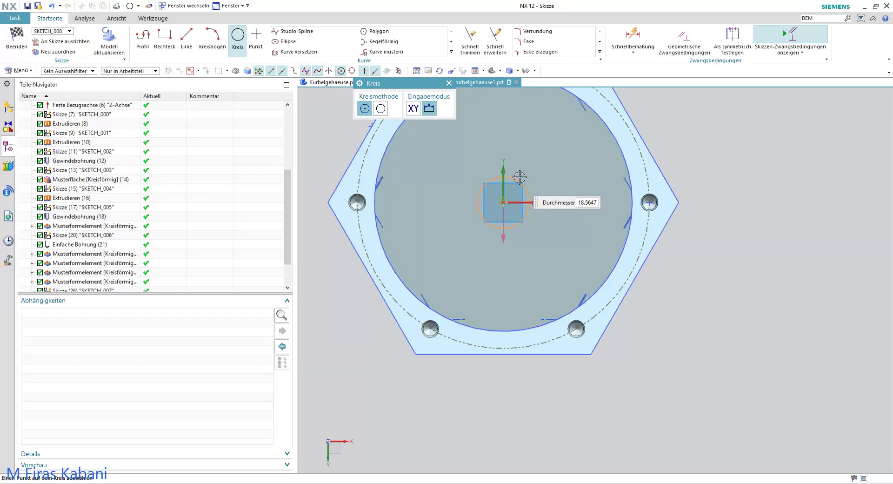
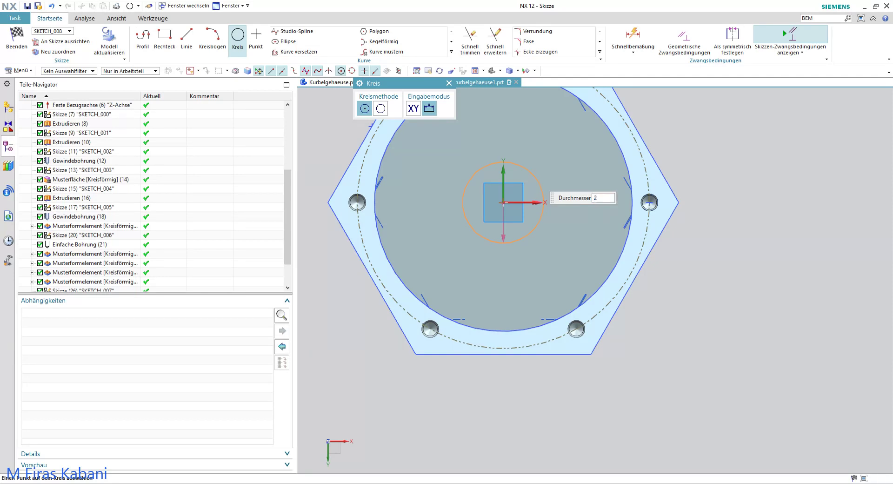
Step: Draw a circle at the sketch origin, set its diameter to 28 mm, and finish the sketch
click(535, 175)
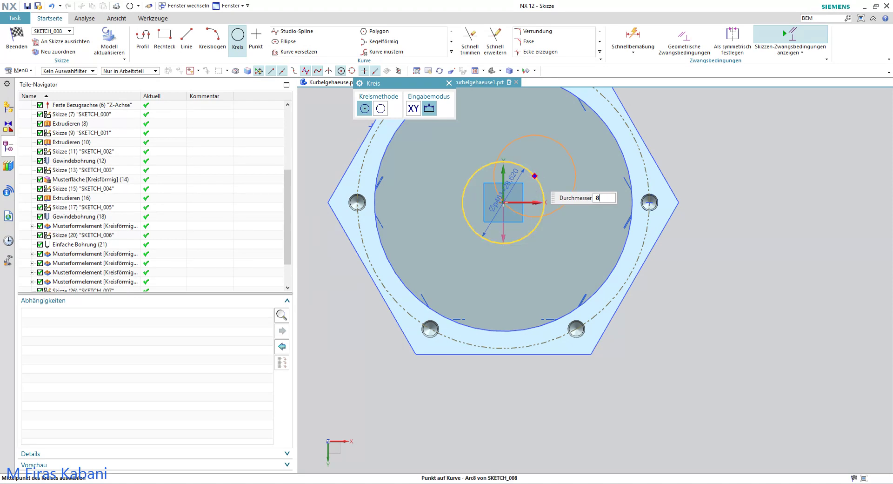
key(Escape)
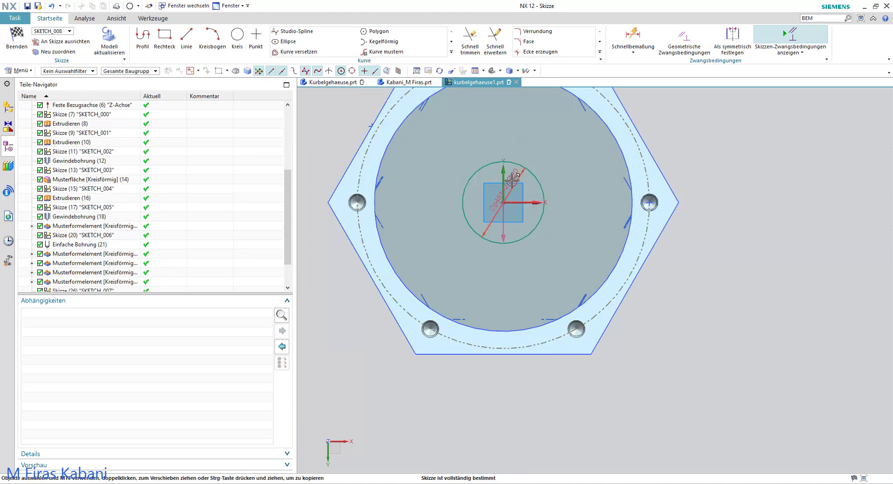
double_click(511, 177)
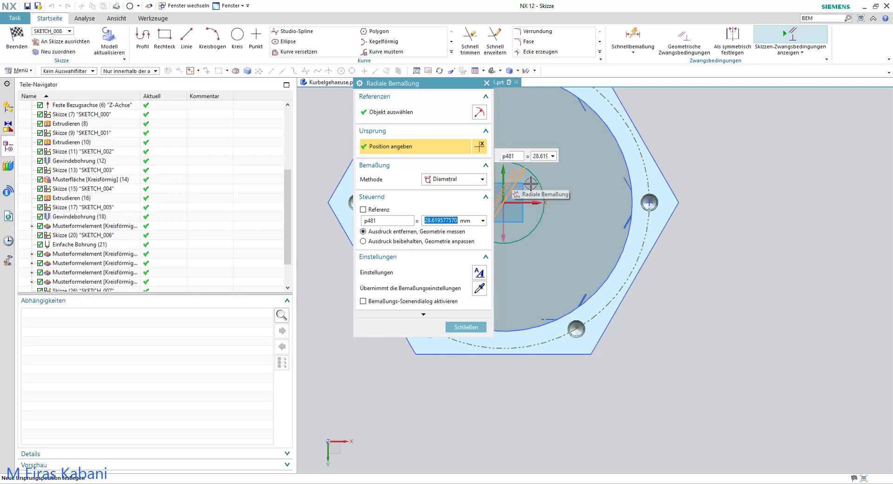
text(28)
key(Return)
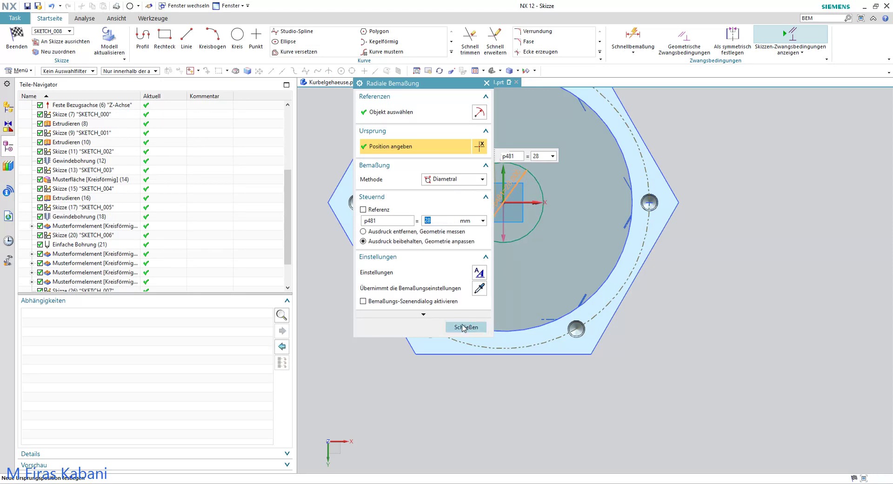
click(465, 327)
click(17, 36)
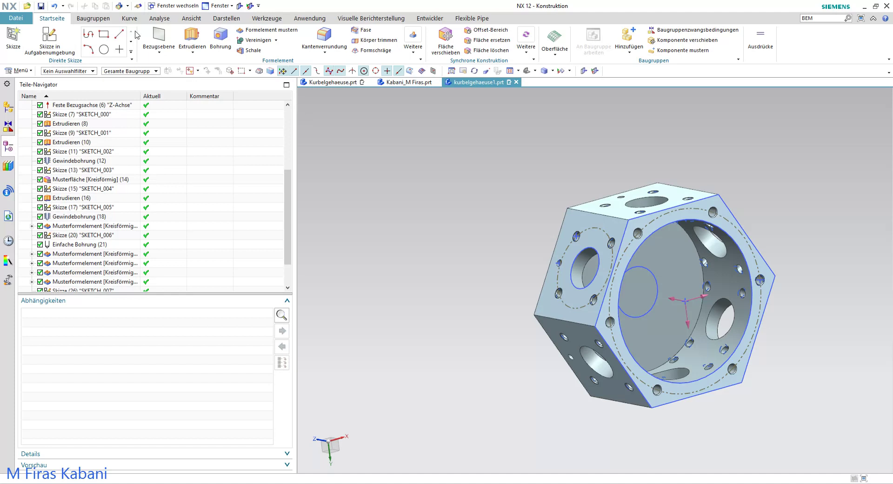
Step: Extrude the Ø28 circle 8 mm into the housing as a subtract cut, then bring up the drawing PDF
click(199, 52)
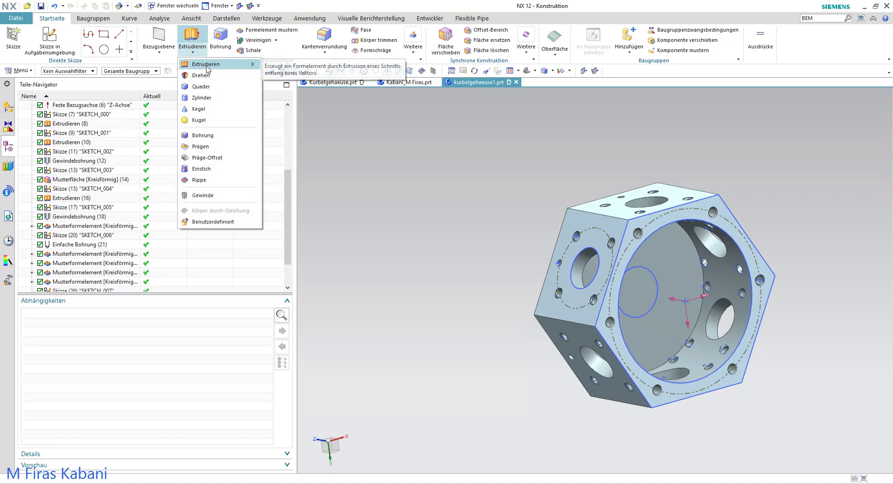
click(200, 64)
scroll(657, 307, down, 3)
click(661, 298)
scroll(649, 244, up, 3)
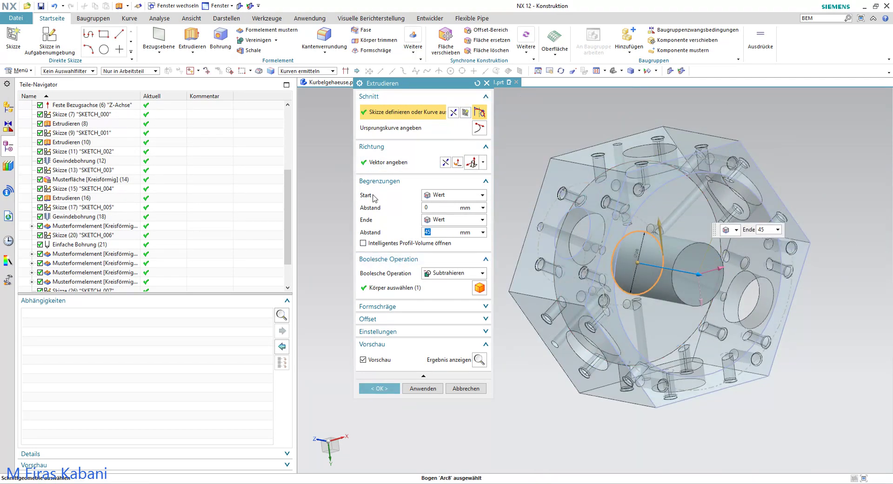
click(445, 161)
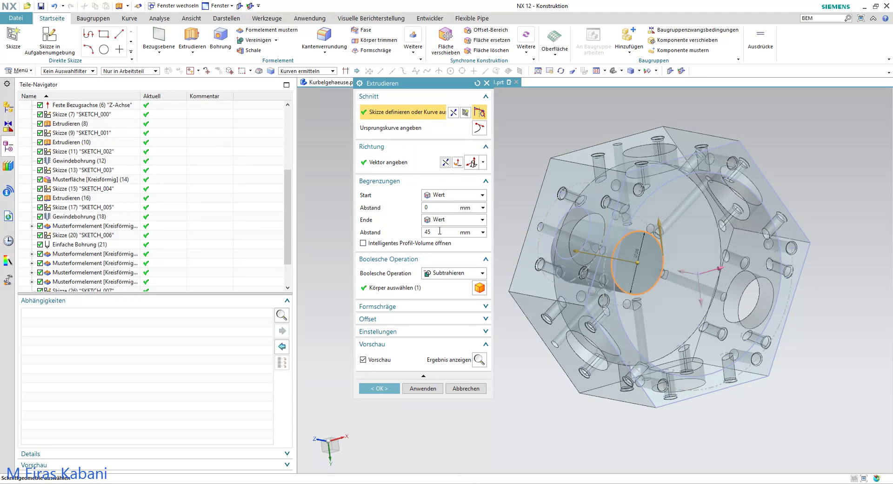
double_click(439, 231)
text(8)
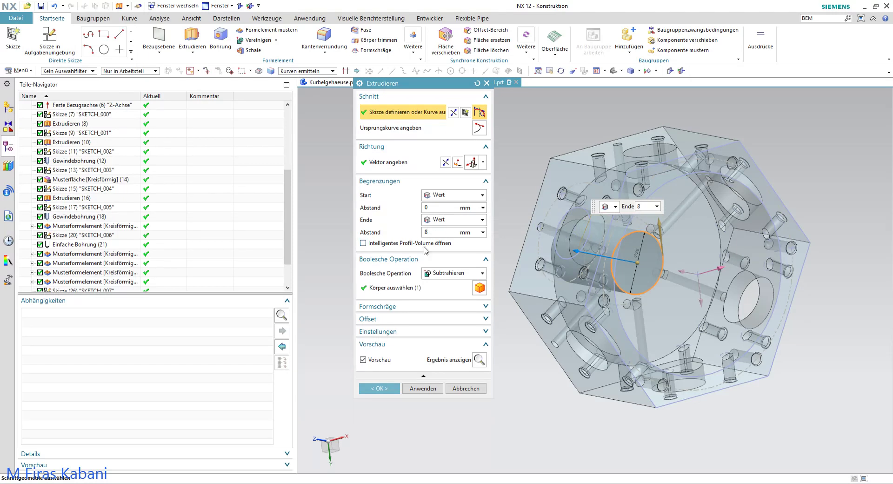
click(479, 359)
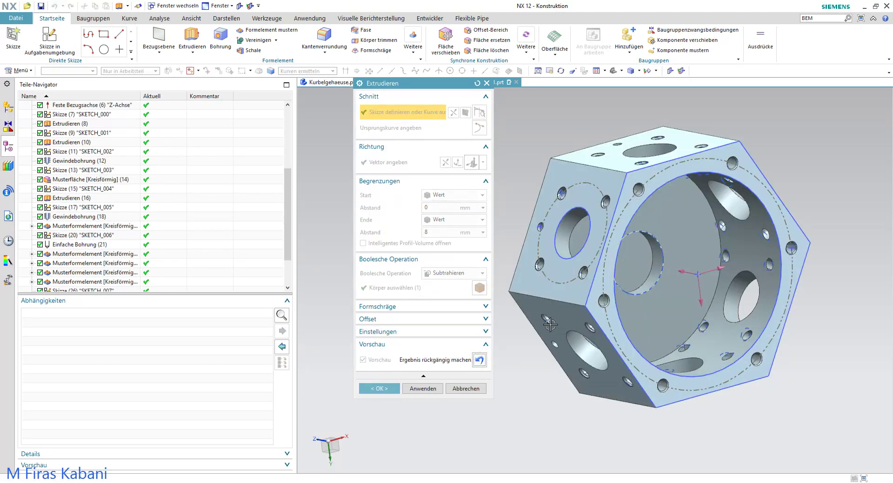
click(391, 389)
mouse_move(610, 315)
middle_down()
mouse_move(615, 286)
mouse_move(586, 326)
middle_up()
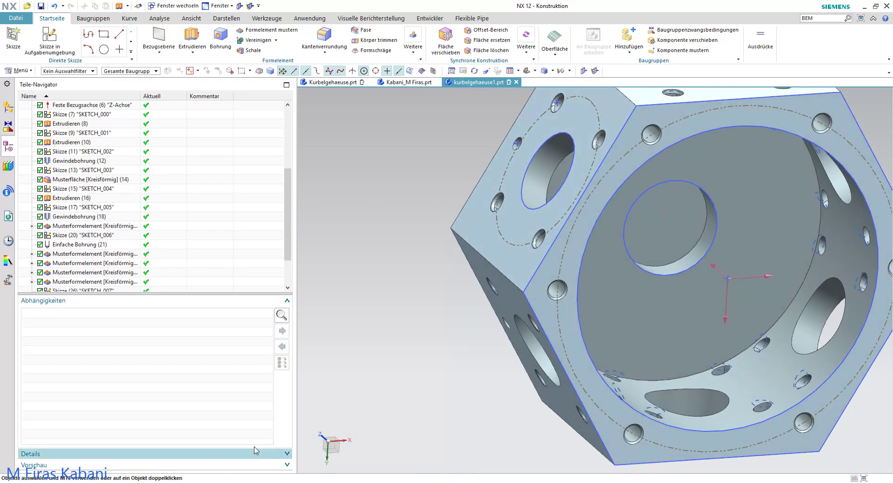
key(alt+Tab)
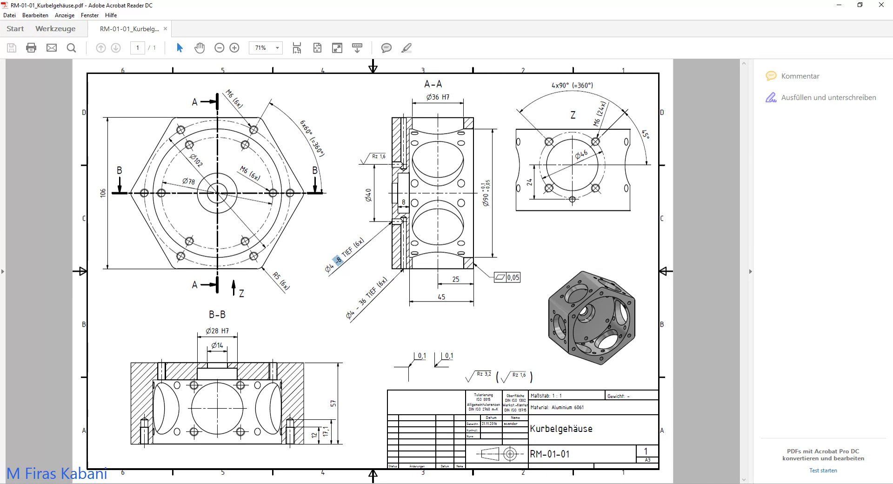
Step: Zoom into section B-B of the drawing to read the Ø14 bore diameter, then return to NX
ctrl+scroll(554, 317, up, 5)
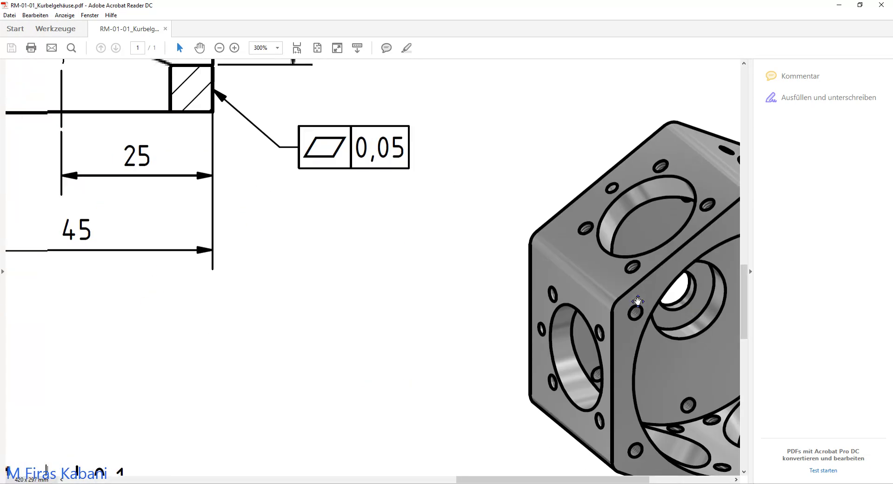
scroll(724, 309, down, 5)
scroll(724, 309, right, 5)
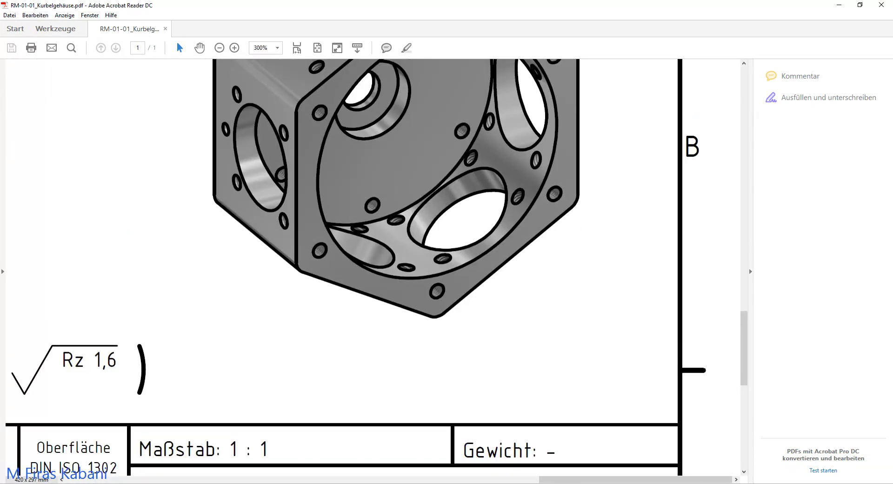
scroll(387, 198, up, 2)
ctrl+scroll(396, 160, down, 1)
ctrl+scroll(395, 161, down, 3)
ctrl+scroll(396, 160, down, 1)
ctrl+scroll(396, 160, down, 2)
ctrl+scroll(184, 365, up, 2)
ctrl+scroll(184, 365, up, 1)
ctrl+scroll(184, 365, up, 1)
ctrl+scroll(185, 365, up, 2)
double_click(196, 332)
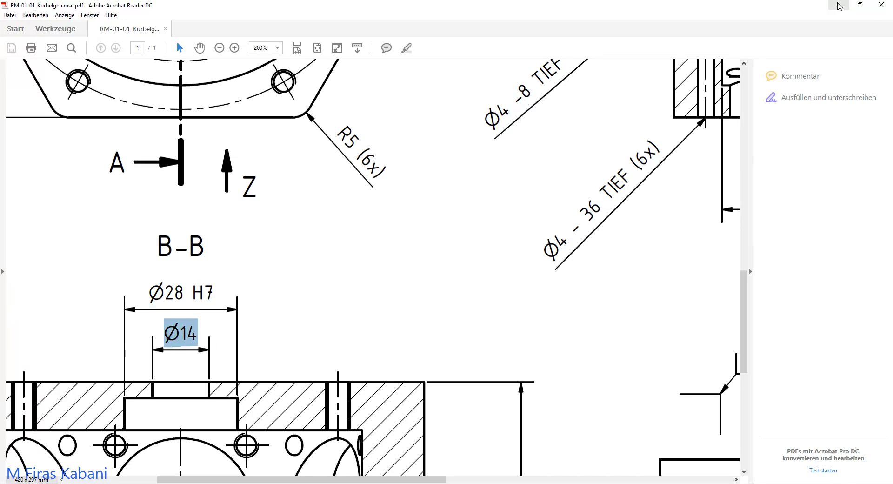
key(alt+Tab)
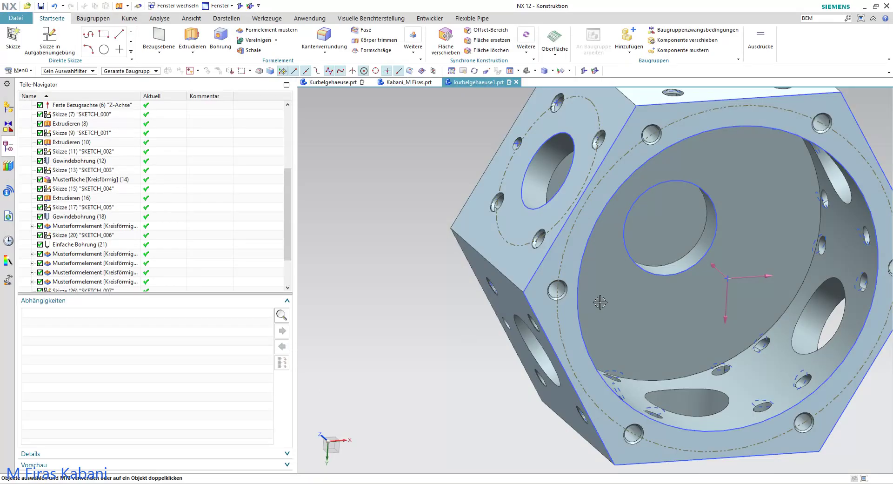
Step: Sketch a Ø14 circle at the origin on the recess floor face and finish the sketch
click(46, 42)
click(666, 218)
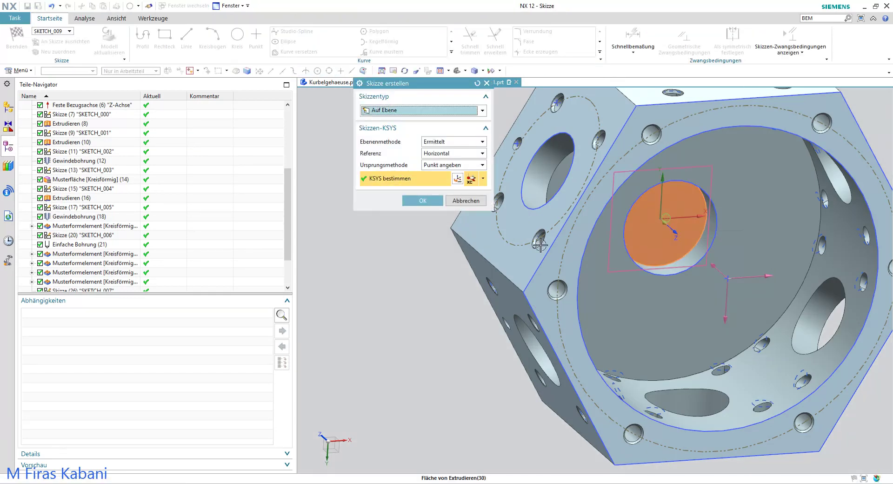
click(423, 199)
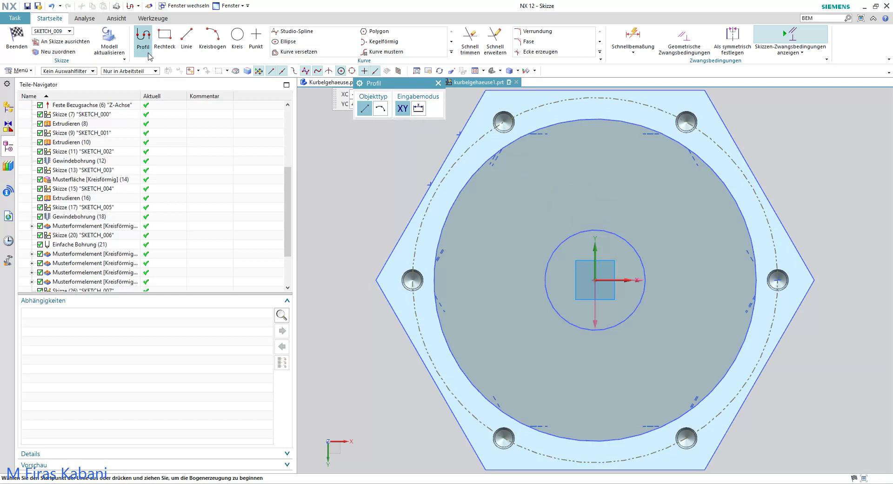
click(238, 38)
click(594, 279)
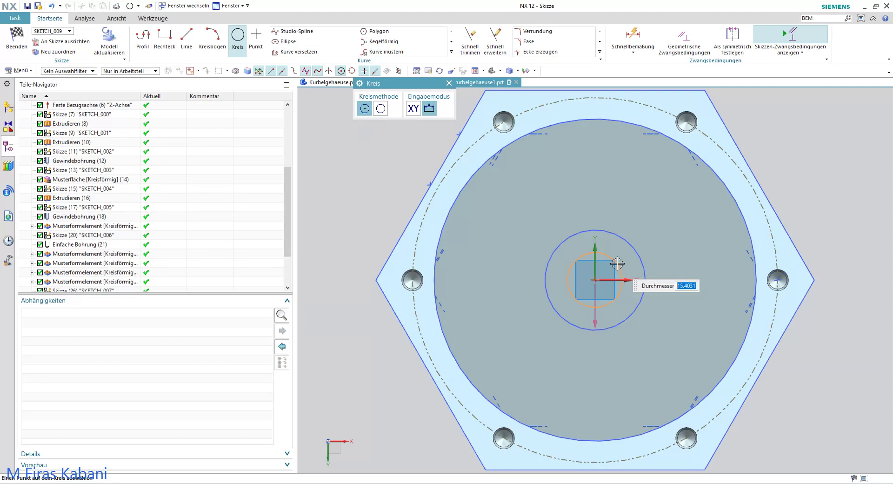
text(14)
key(Return)
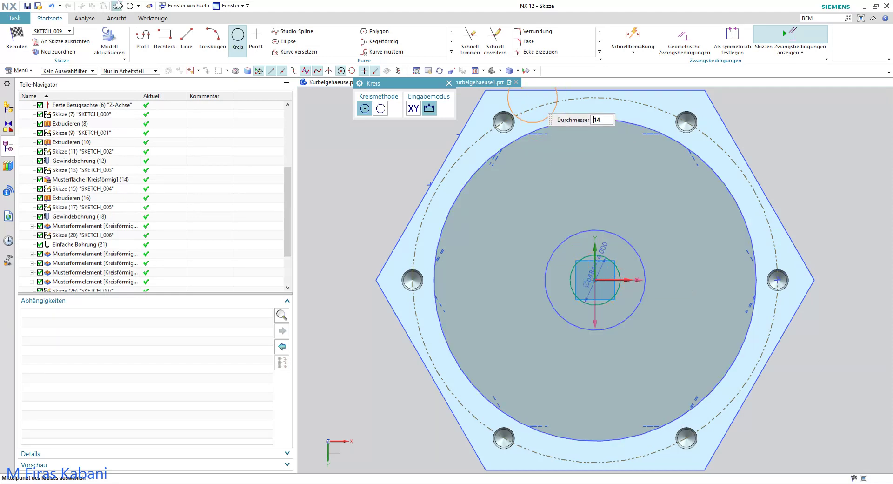
click(23, 38)
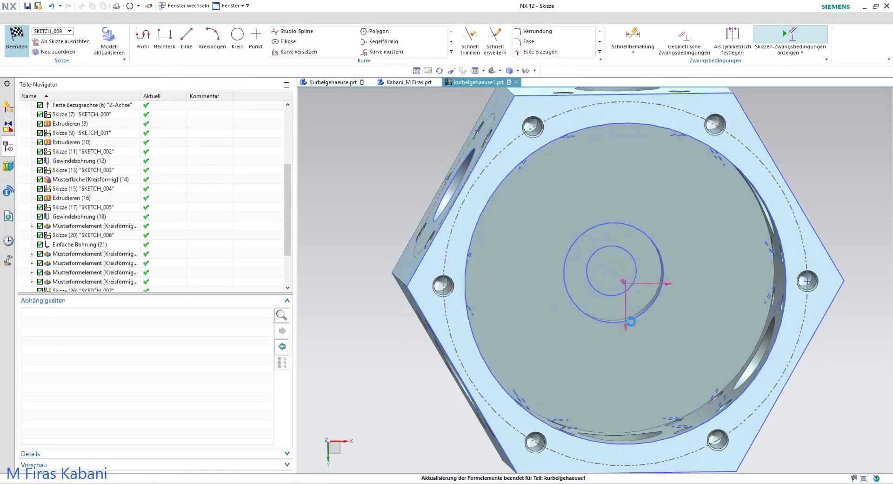
Step: Start an extrusion with the Ø14 circle as the section
click(191, 36)
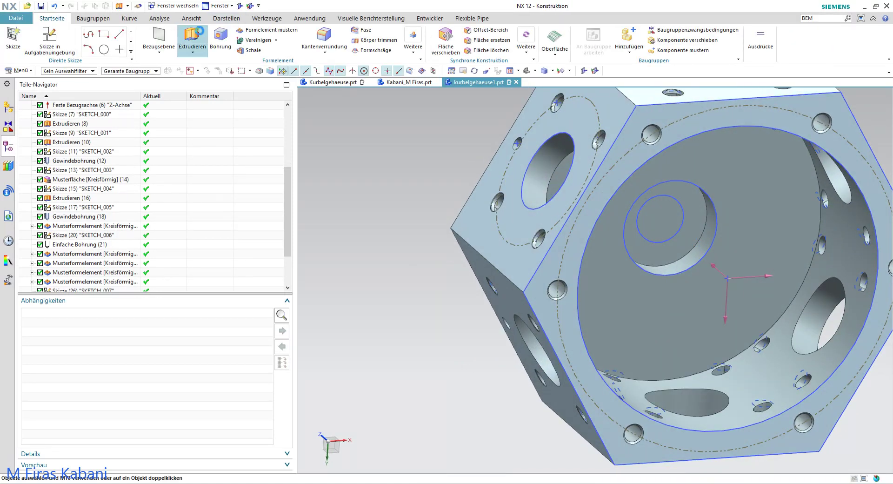
click(678, 225)
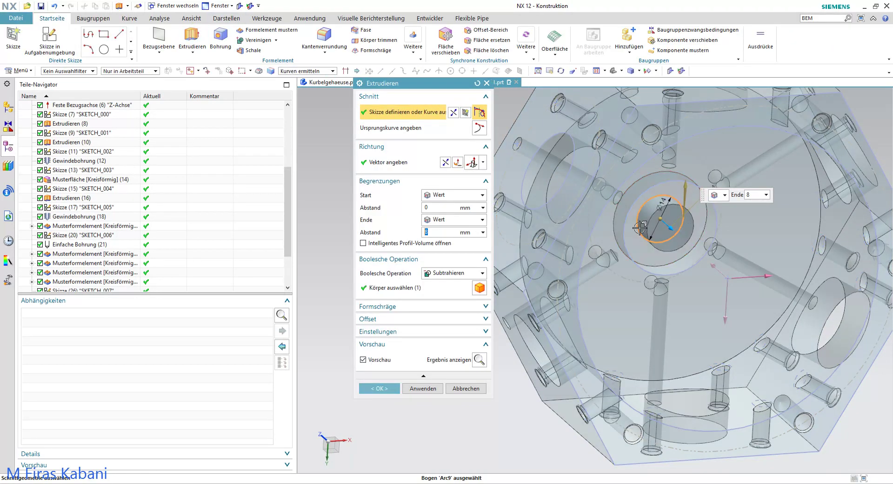
scroll(679, 224, down, 3)
middle_drag(679, 224, 628, 242)
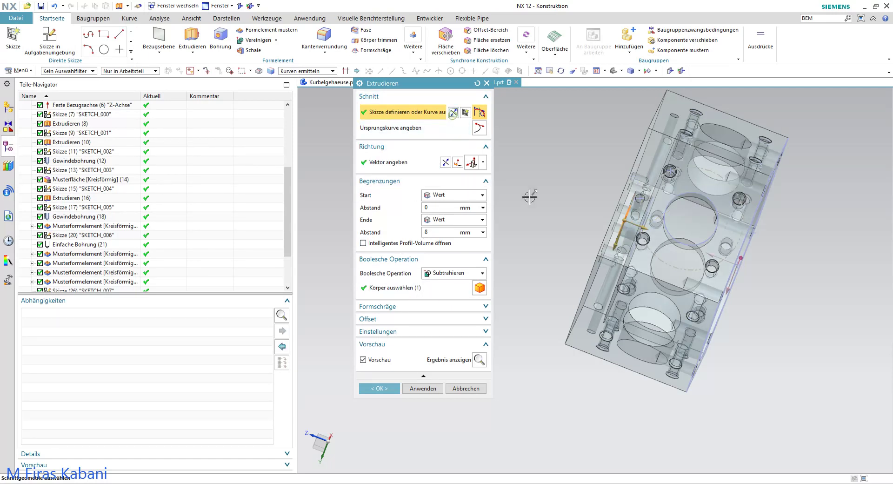
scroll(573, 214, up, 5)
mouse_move(573, 214)
middle_down()
mouse_move(511, 234)
mouse_move(605, 251)
middle_up()
scroll(605, 251, down, 2)
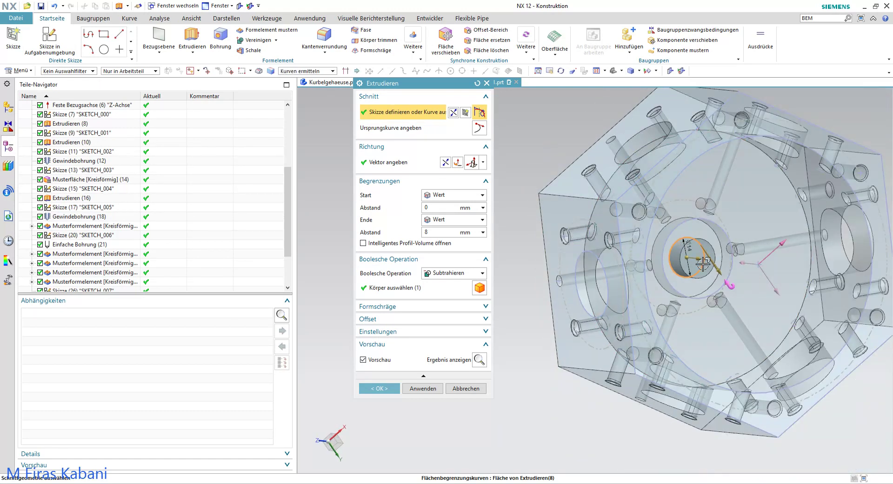
Step: Extrude it 100 mm as a subtract cut through the housing and inspect the hole
click(438, 231)
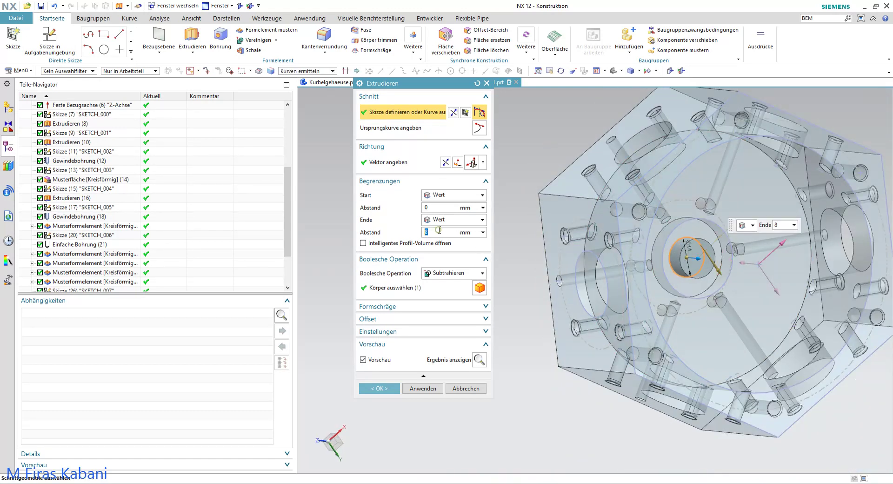
text(100)
key(Return)
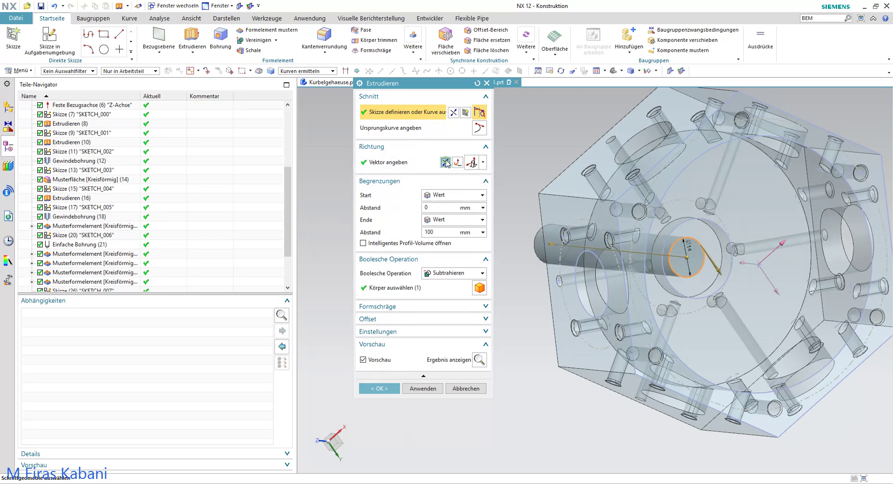
mouse_move(604, 279)
middle_down()
mouse_move(651, 285)
mouse_move(642, 298)
middle_up()
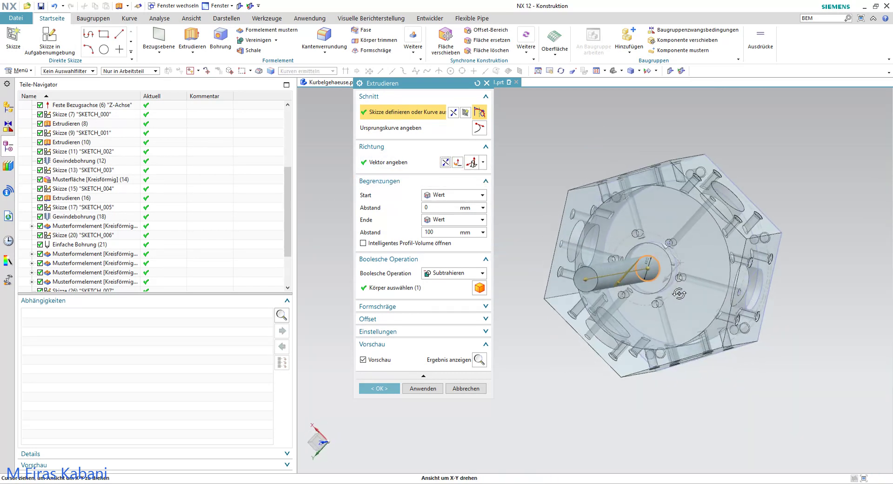
click(379, 389)
middle_drag(666, 345, 556, 340)
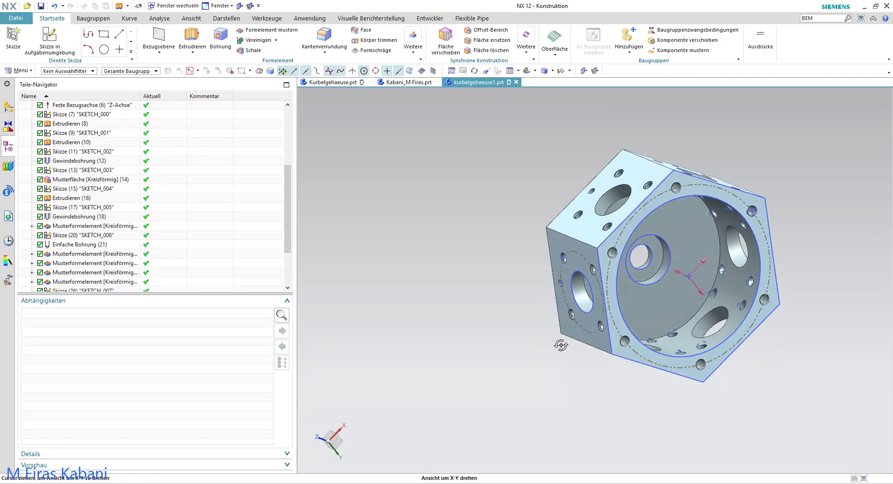
middle_drag(556, 340, 596, 325)
scroll(596, 294, up, 2)
click(584, 294)
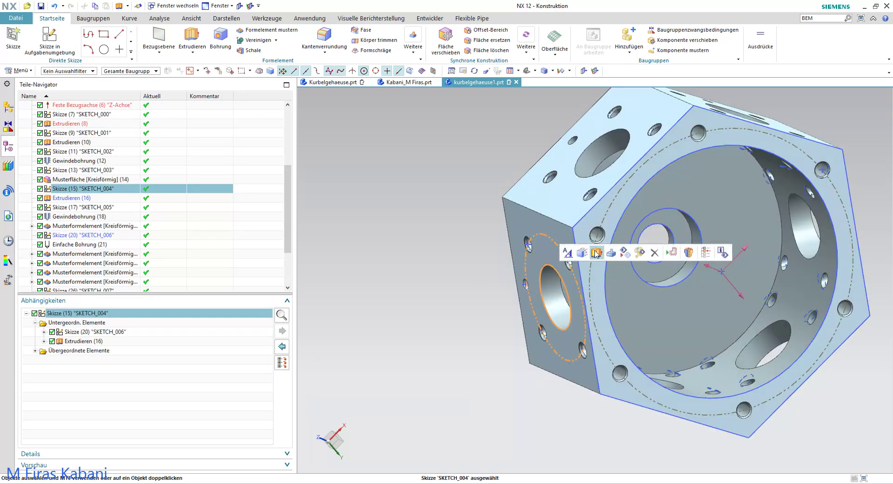
key(Escape)
scroll(706, 165, up, 3)
scroll(788, 173, down, 5)
mouse_move(788, 173)
middle_down()
mouse_move(855, 180)
mouse_move(727, 217)
middle_up()
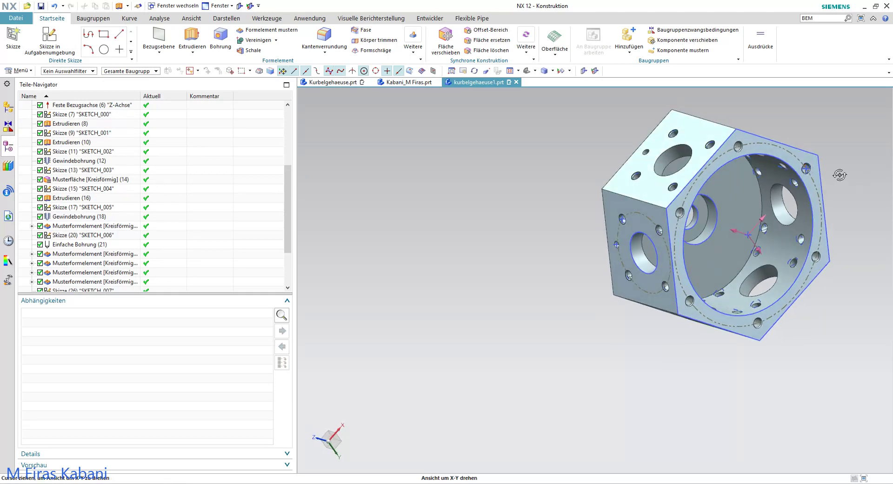
scroll(727, 216, up, 2)
scroll(727, 216, up, 2)
scroll(655, 204, down, 2)
scroll(670, 204, down, 1)
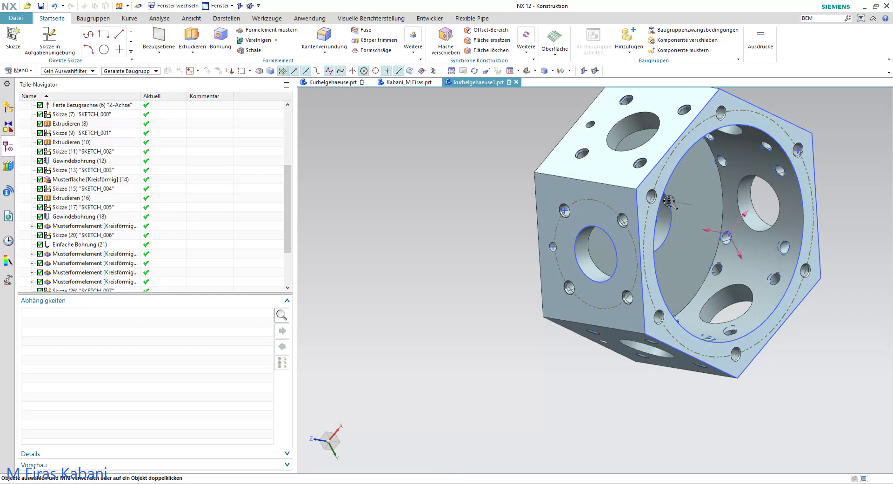
middle_drag(730, 212, 677, 198)
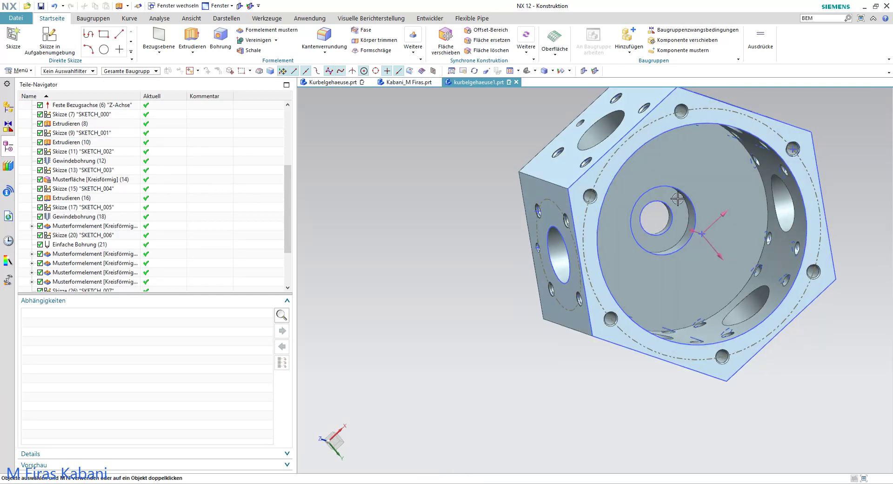
click(669, 186)
click(667, 206)
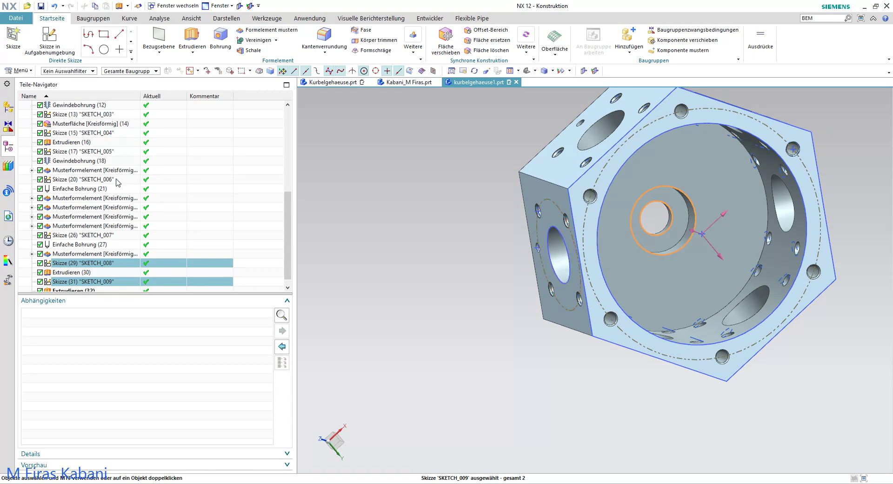
Step: Hide SKETCH_005, SKETCH_001 and SKETCH_007 in the Part Navigator
click(59, 152)
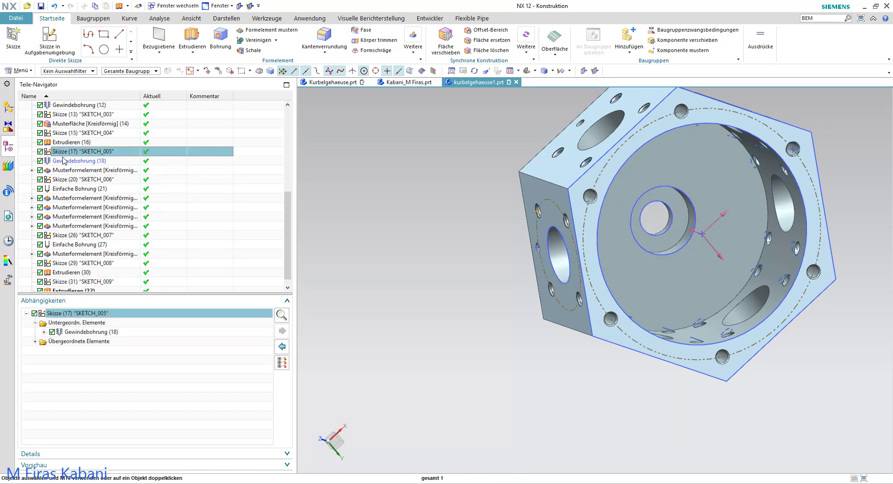
right_click(62, 154)
click(100, 167)
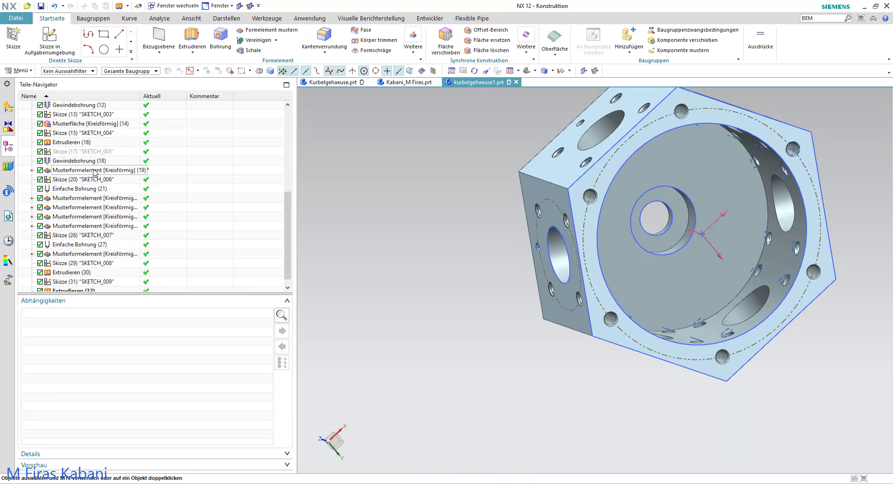
scroll(96, 156, up, 3)
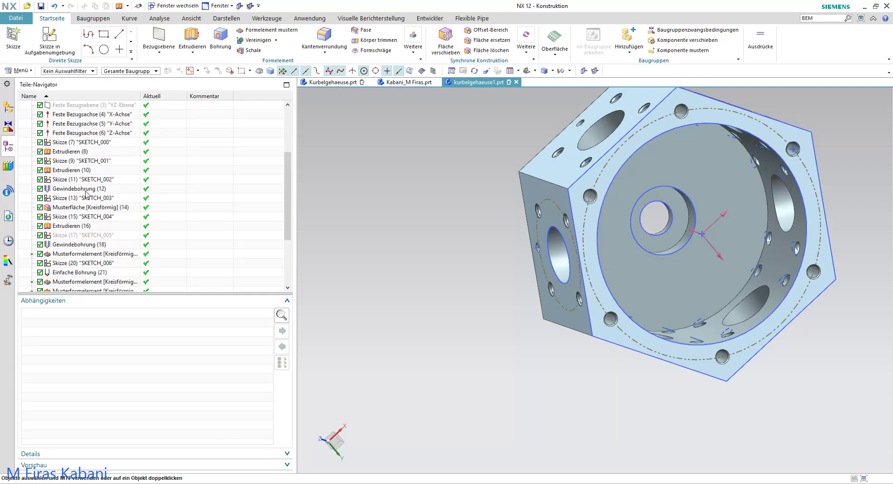
click(70, 163)
right_click(71, 163)
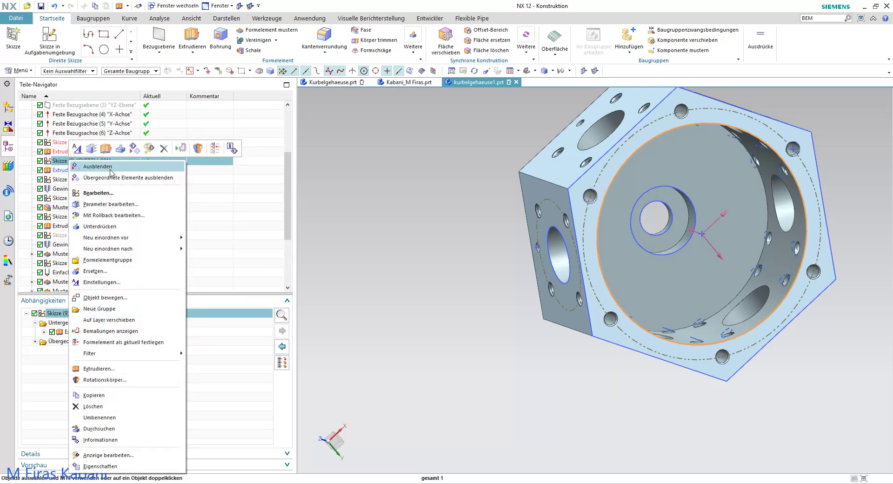
click(111, 172)
scroll(108, 186, down, 3)
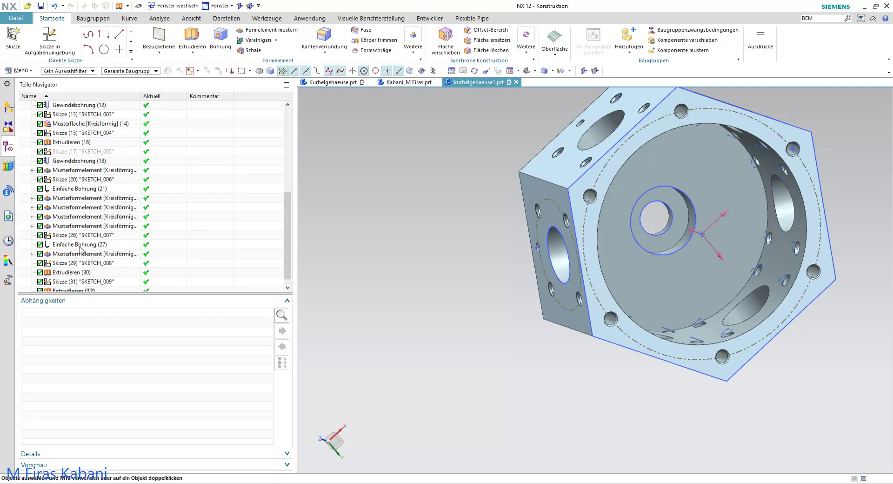
click(79, 235)
right_click(79, 235)
click(119, 174)
Step: Hide SKETCH_009, SKETCH_008 and SKETCH_000
scroll(111, 211, down, 1)
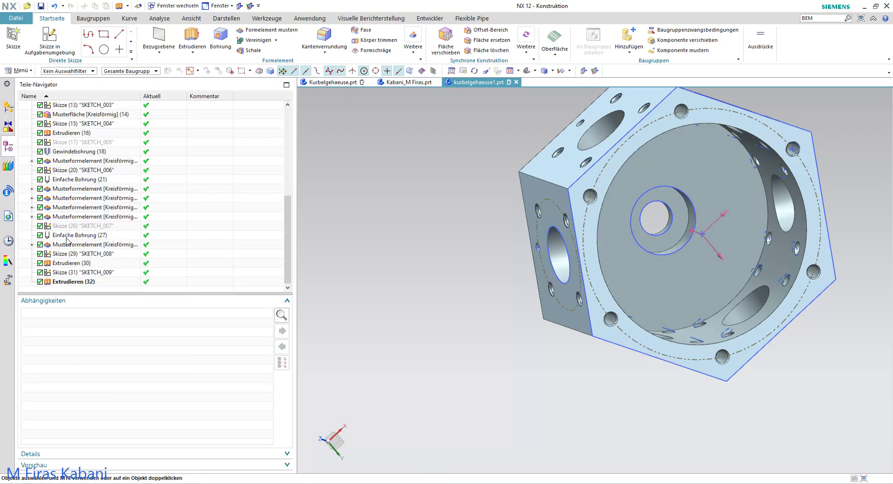
click(69, 274)
right_click(68, 273)
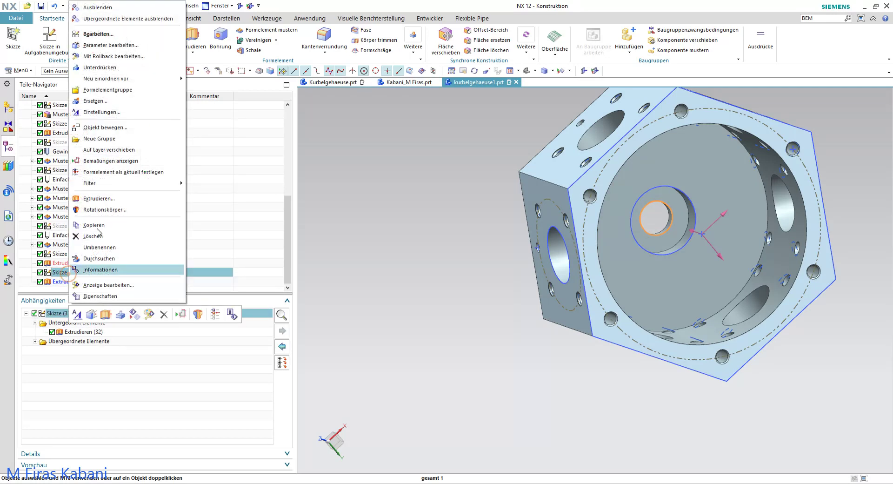
click(123, 11)
click(65, 254)
right_click(65, 253)
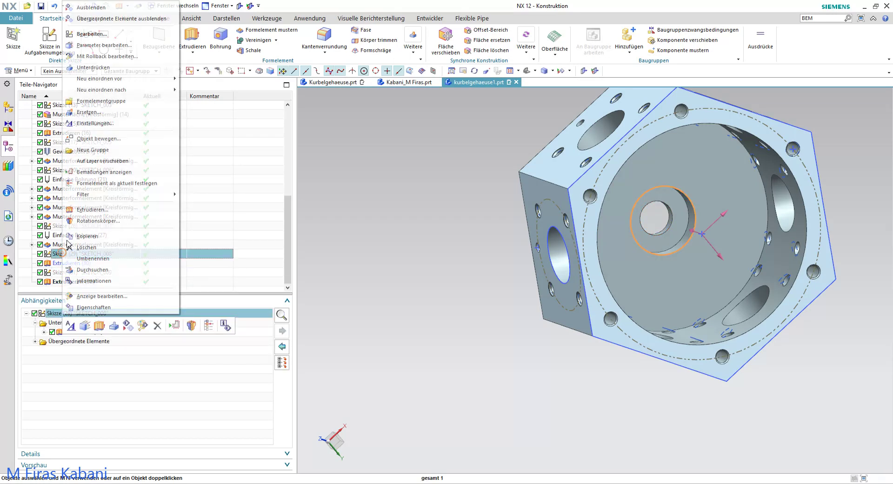
click(106, 11)
scroll(124, 209, up, 6)
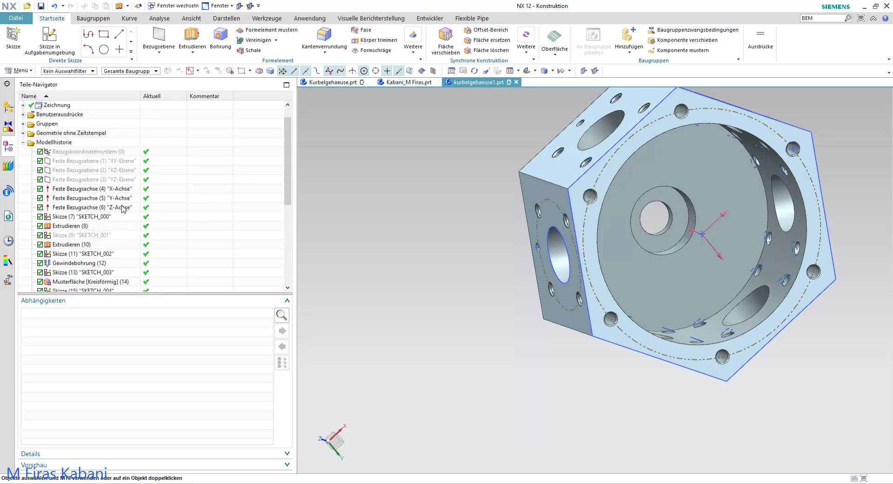
click(79, 216)
right_click(79, 217)
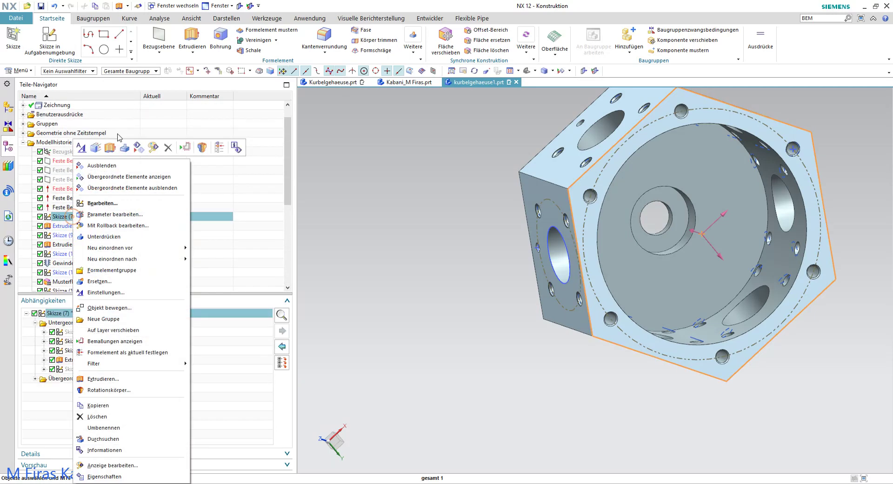
click(113, 166)
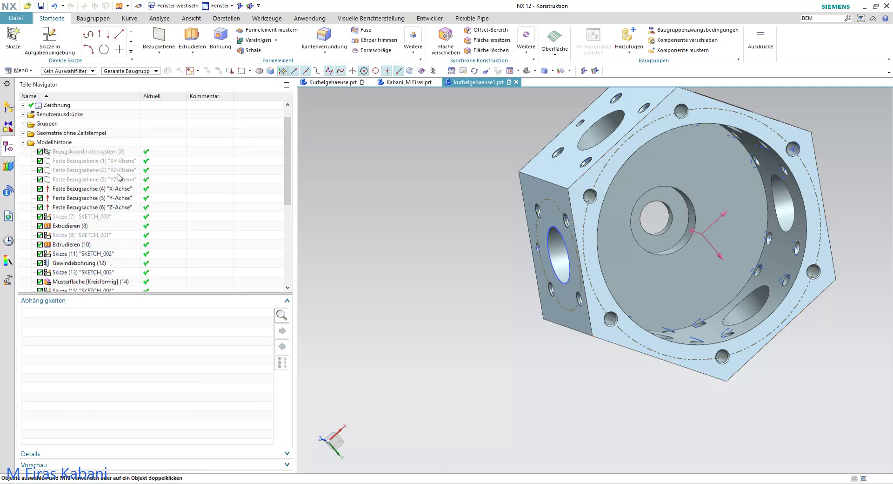
Step: Hide SKETCH_002 and SKETCH_003
click(80, 255)
right_click(79, 256)
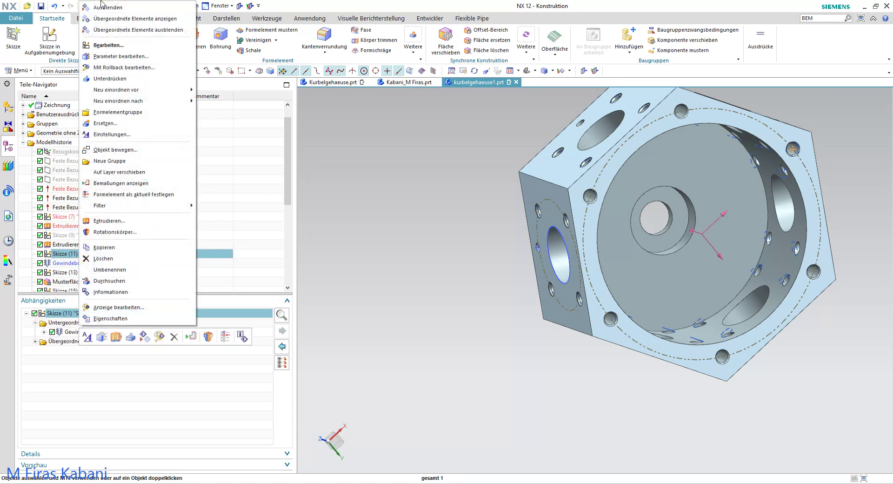
click(106, 7)
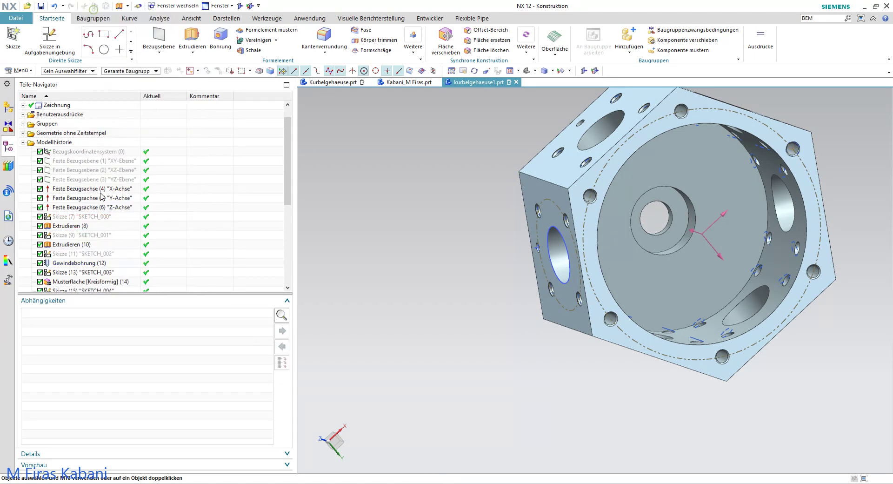
click(81, 272)
right_click(81, 272)
click(107, 7)
Step: Hide the remaining SKETCH_004 and SKETCH_006
scroll(135, 211, down, 1)
scroll(139, 215, down, 1)
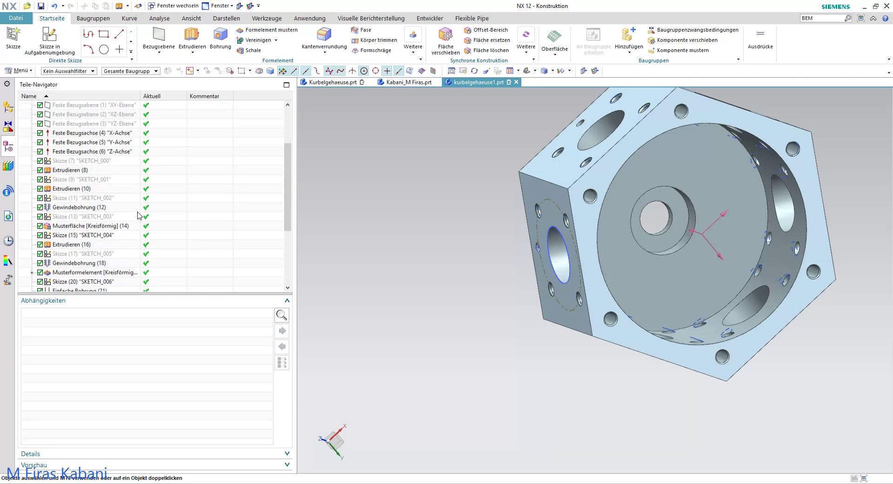
click(78, 238)
right_click(79, 237)
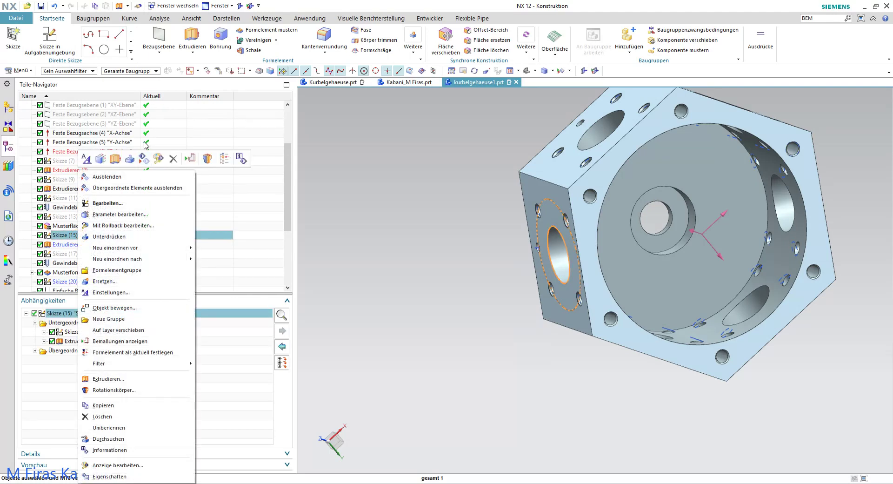
click(142, 179)
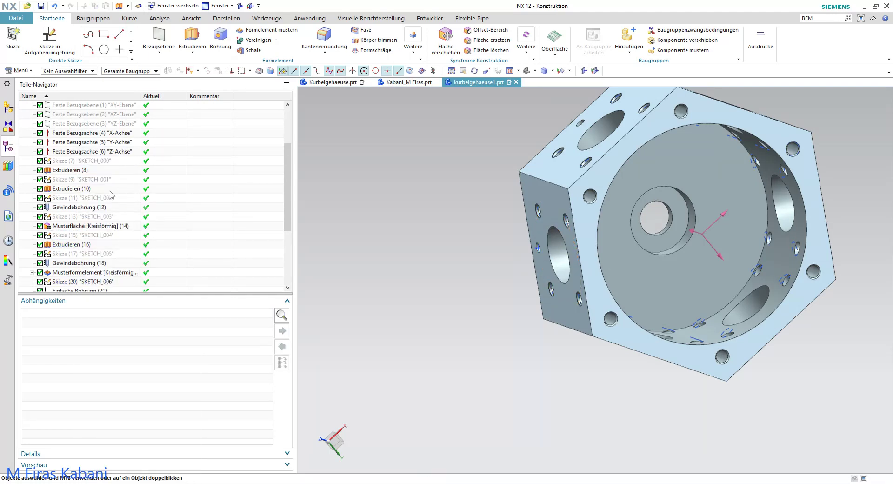
scroll(110, 195, down, 1)
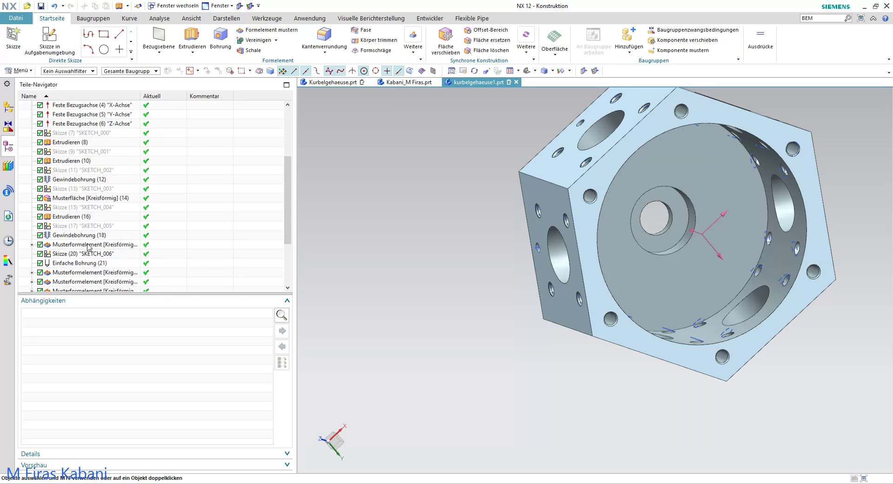
scroll(88, 246, down, 1)
right_click(82, 226)
click(117, 148)
scroll(106, 212, down, 2)
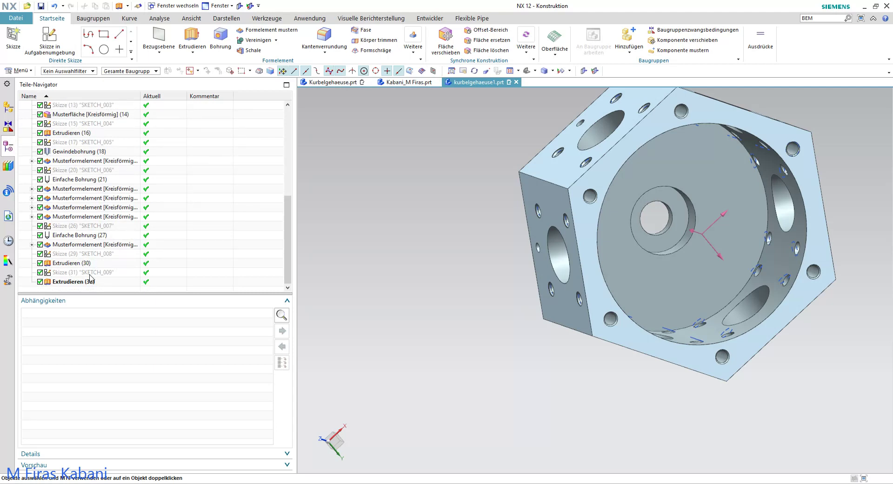
Step: Orbit the housing for a final overview and save kurbelgehaeuse1.prt
scroll(433, 235, down, 2)
mouse_move(473, 228)
middle_down()
mouse_move(481, 243)
mouse_move(416, 265)
mouse_move(452, 251)
mouse_move(497, 251)
mouse_move(526, 186)
middle_up()
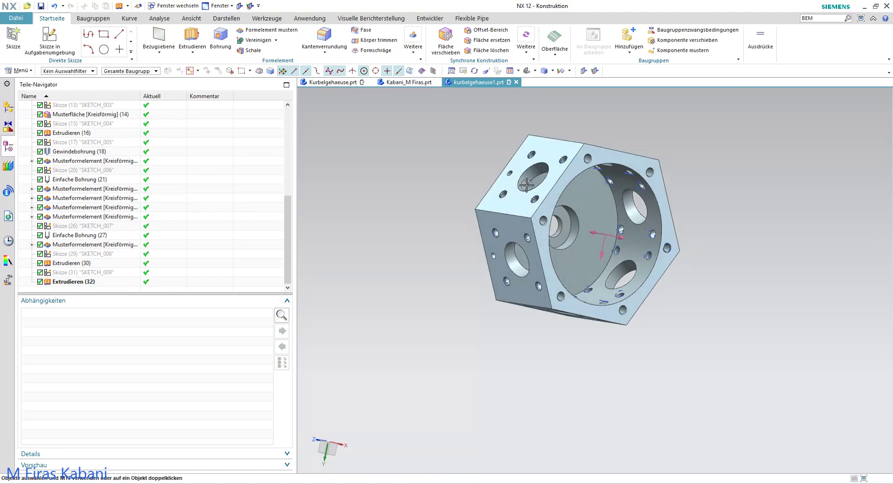
click(41, 9)
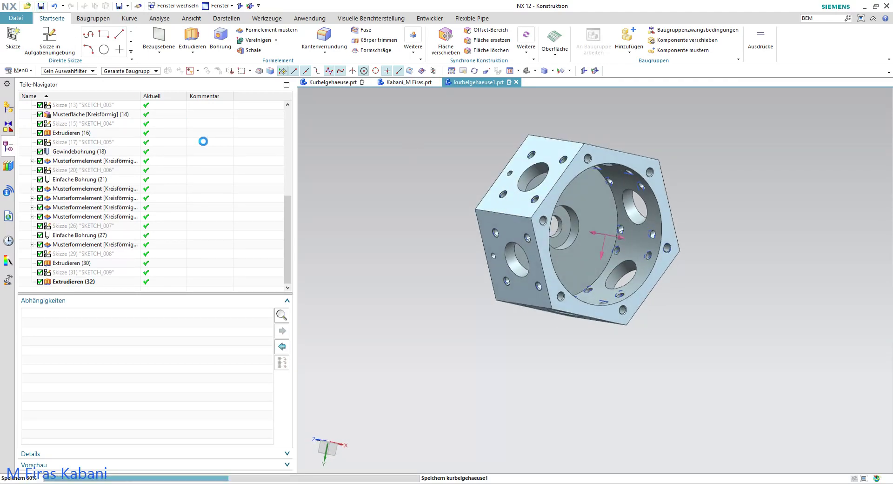